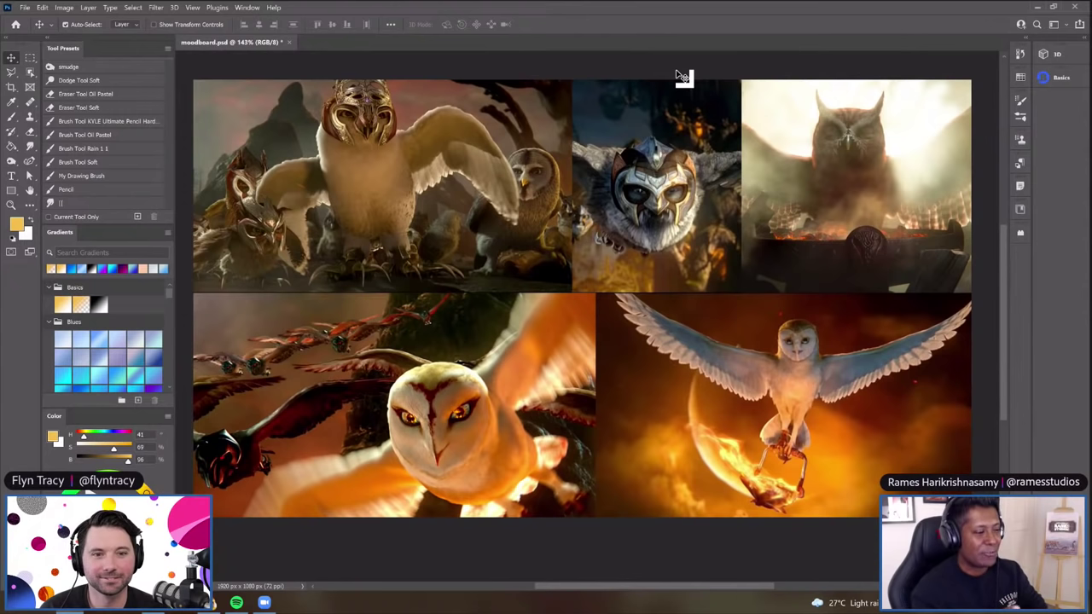
Examine each owl reference image in the moodboard up close, from the helmeted owls to the flying owls against fire
click(316, 162)
scroll(565, 275, up, 3)
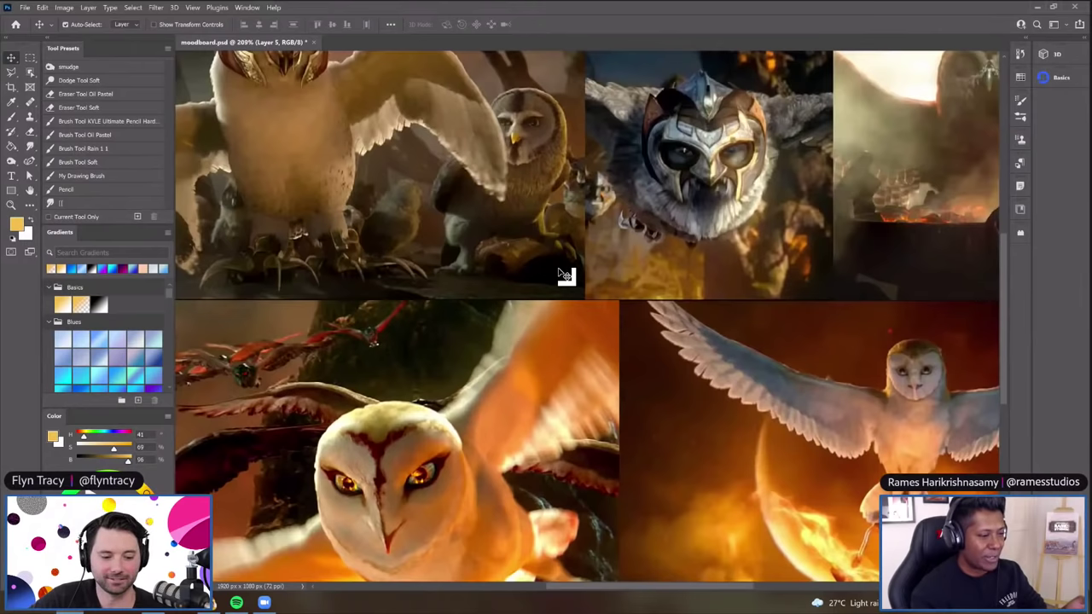
scroll(565, 275, down, 3)
scroll(566, 276, up, 5)
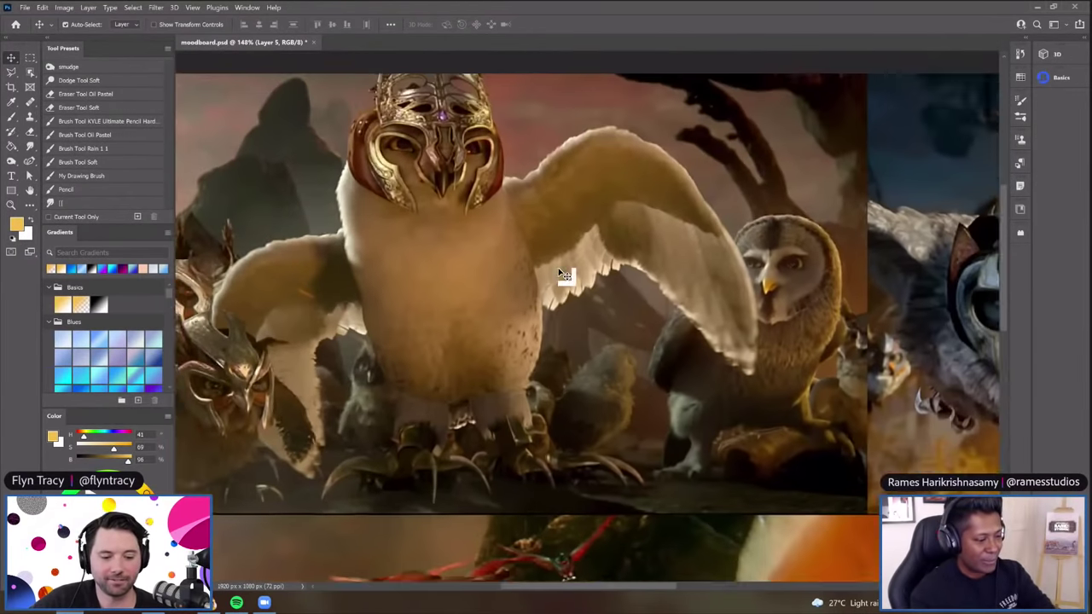
scroll(565, 276, down, 1)
scroll(566, 275, right, 10)
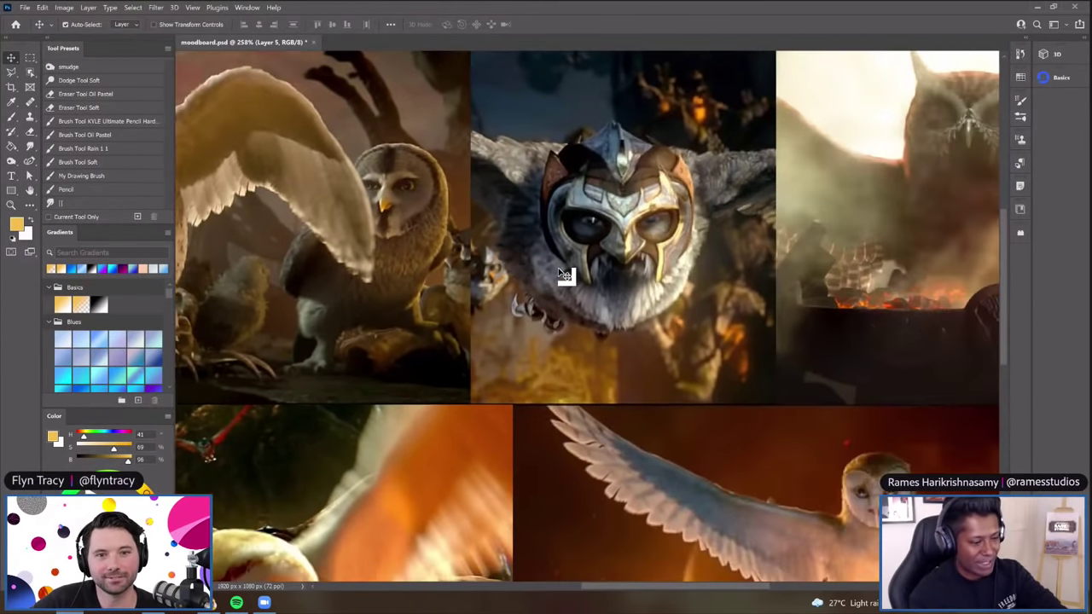
scroll(566, 276, right, 8)
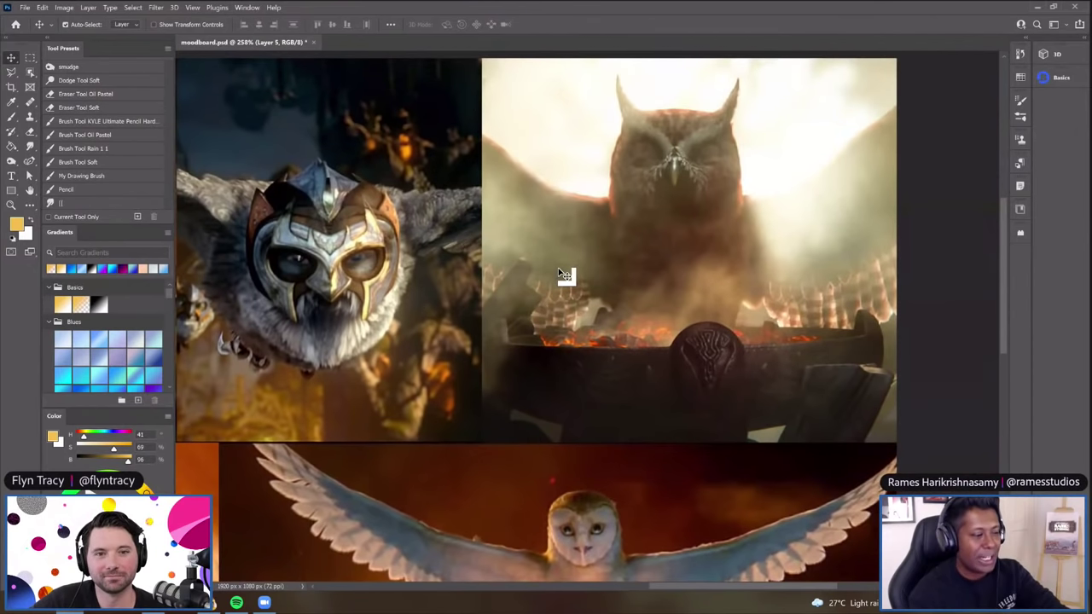
scroll(566, 275, down, 9)
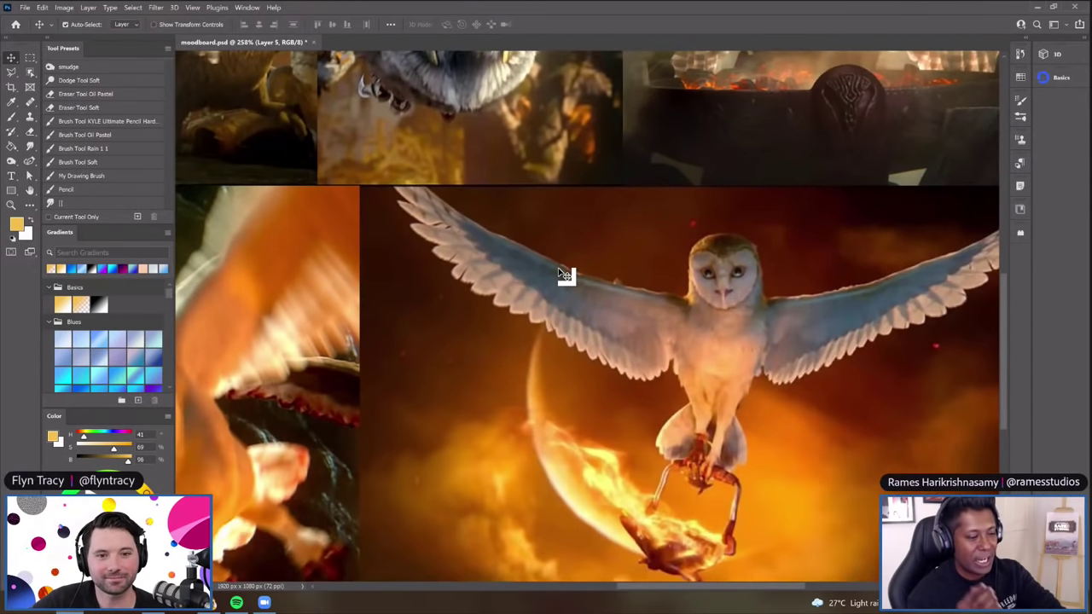
scroll(566, 275, left, 10)
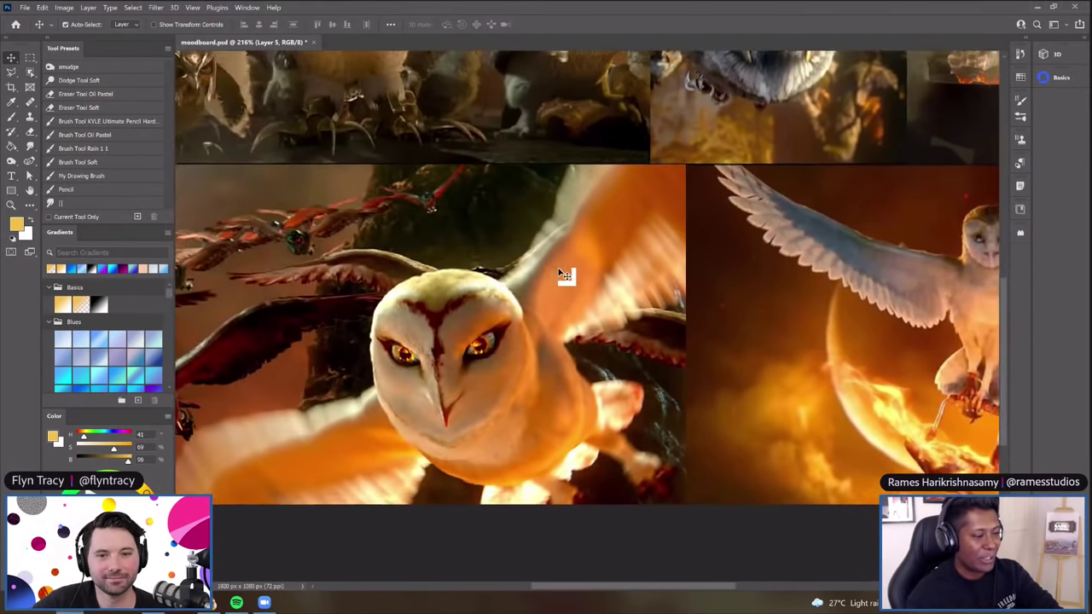
scroll(566, 276, down, 2)
scroll(566, 275, up, 3)
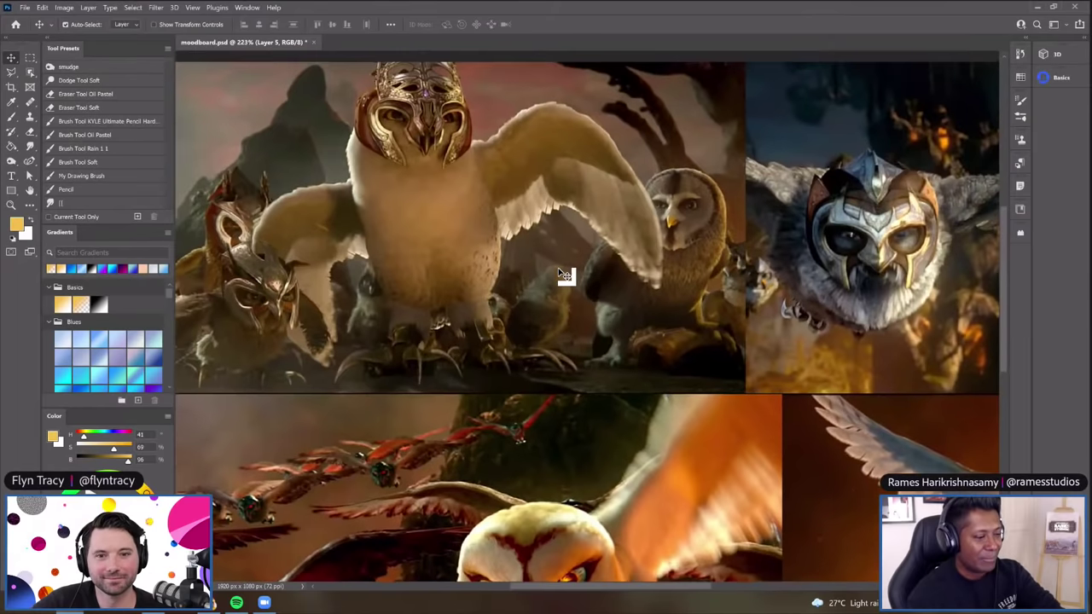
scroll(566, 276, down, 2)
scroll(566, 275, down, 2)
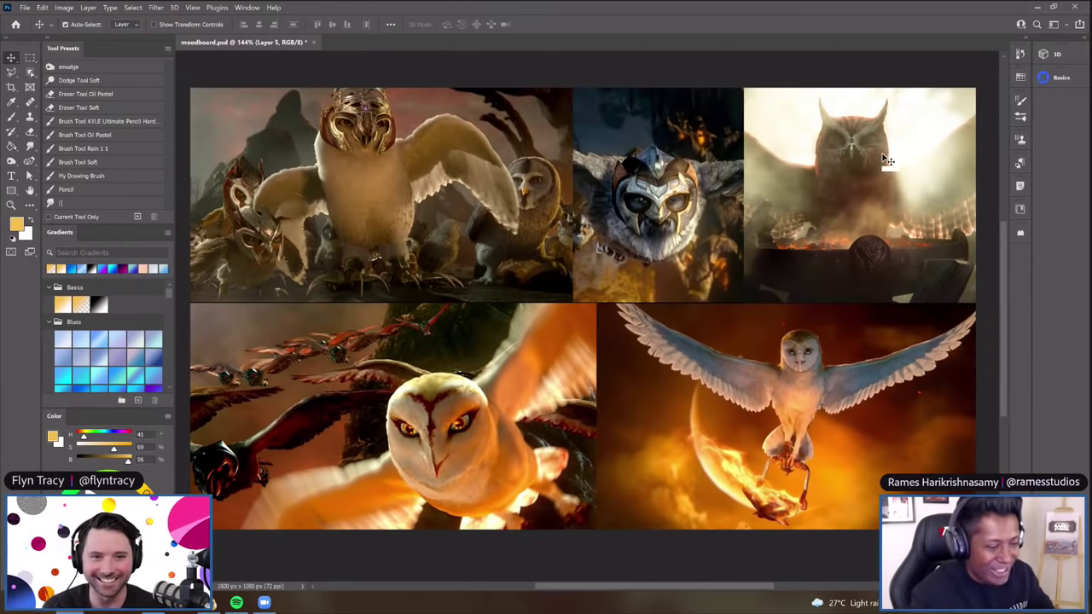
Compare the lighting and helmet details of the horned, masked and gold-helmeted owls in the moodboard's upper row
scroll(887, 160, up, 10)
scroll(887, 160, down, 3)
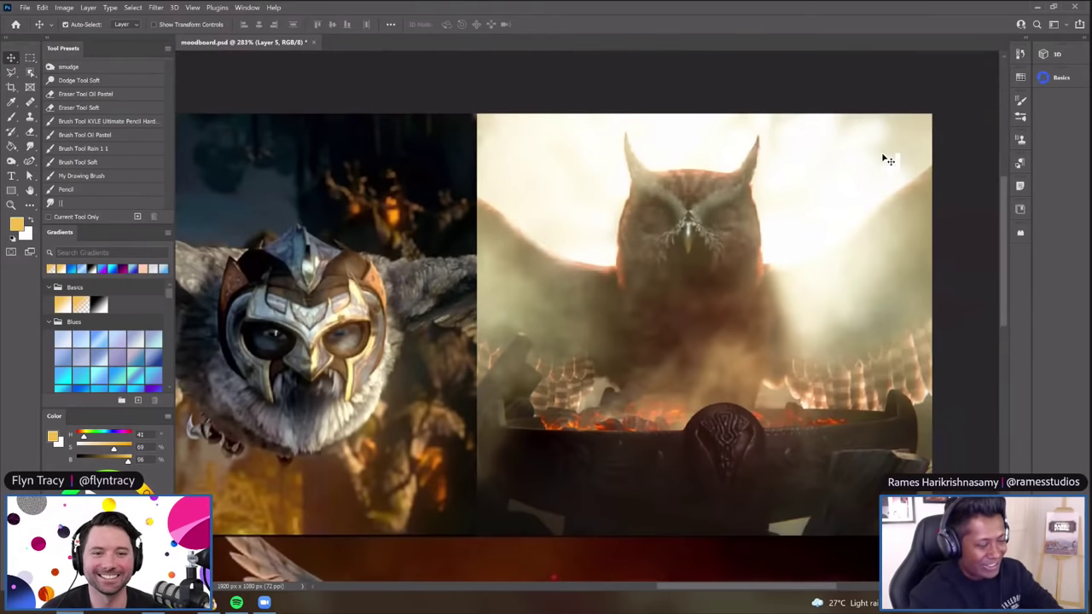
scroll(887, 160, down, 3)
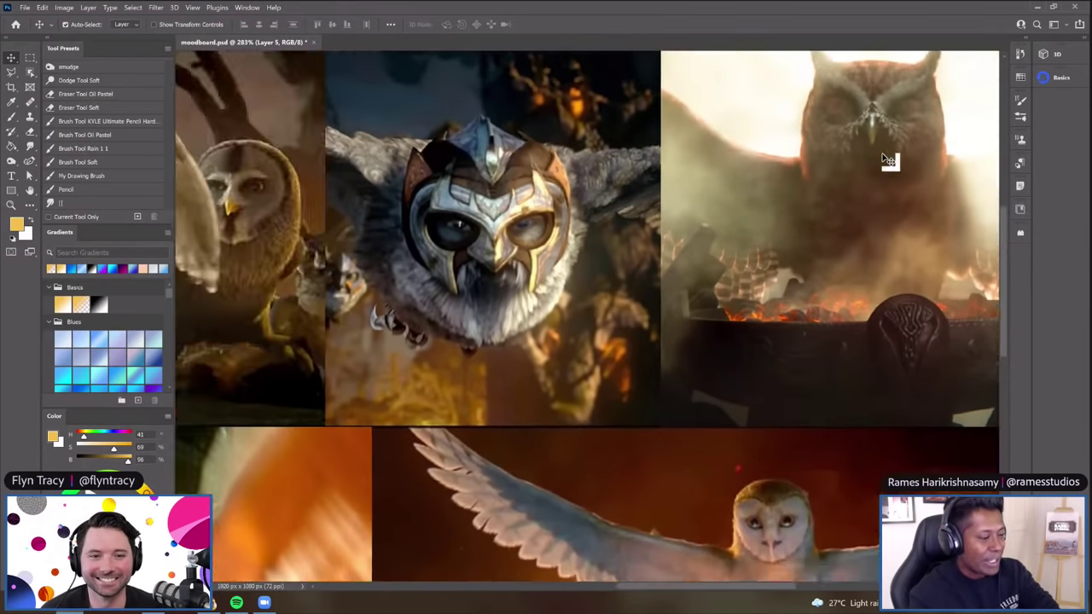
scroll(887, 160, down, 4)
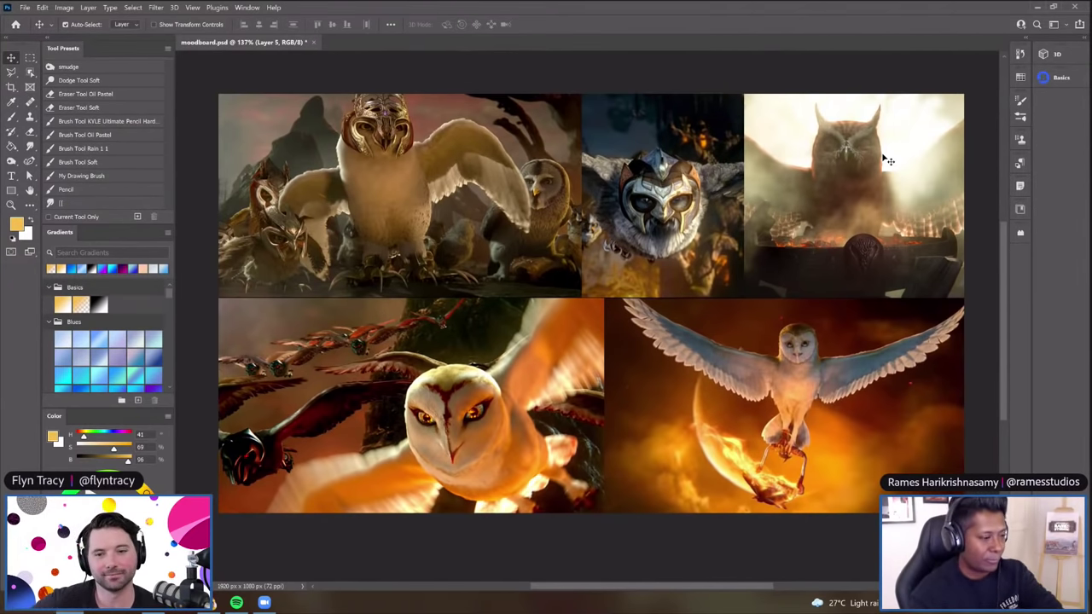
scroll(887, 160, up, 3)
scroll(888, 160, down, 1)
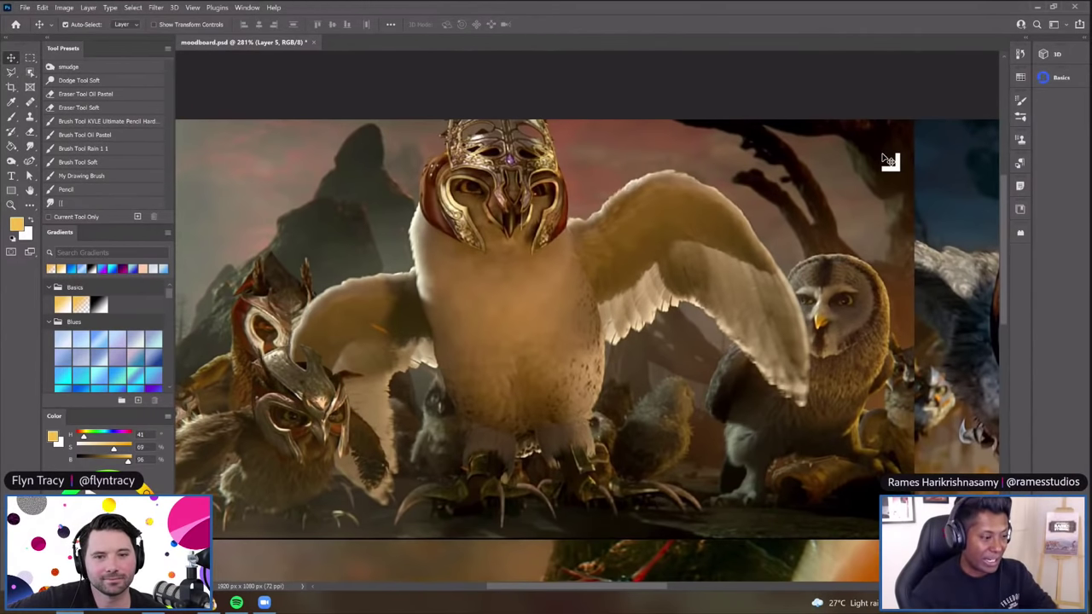
scroll(888, 160, up, 1)
scroll(888, 161, up, 1)
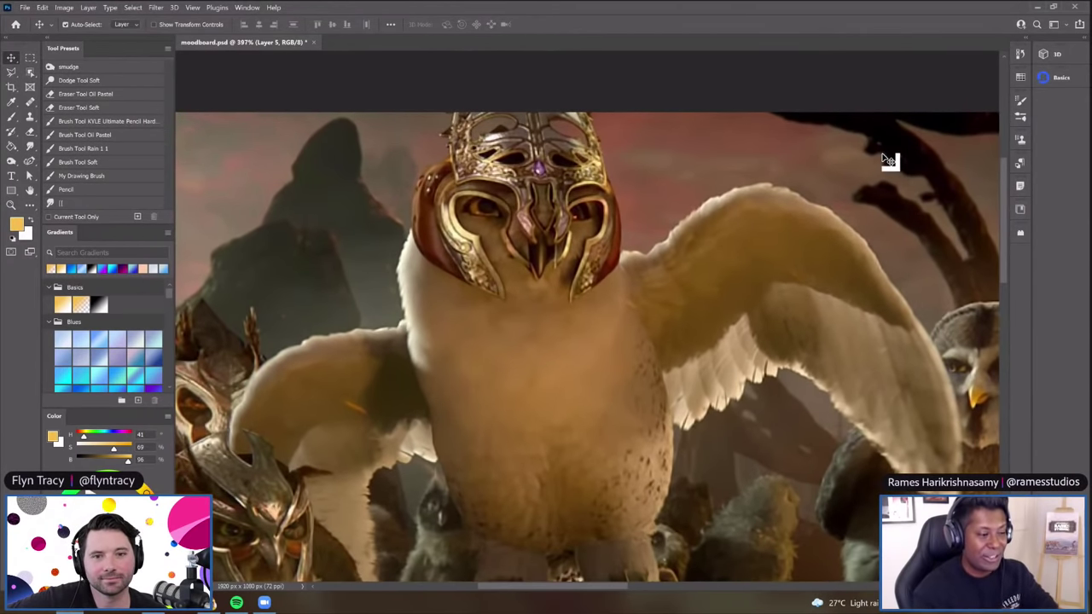
scroll(888, 161, down, 1)
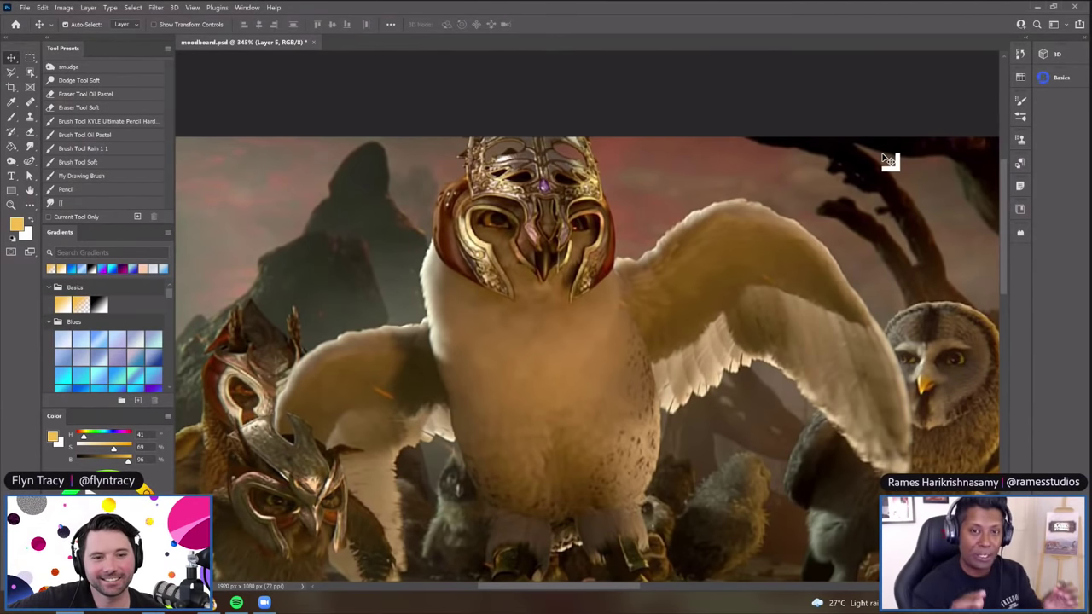
scroll(888, 161, down, 4)
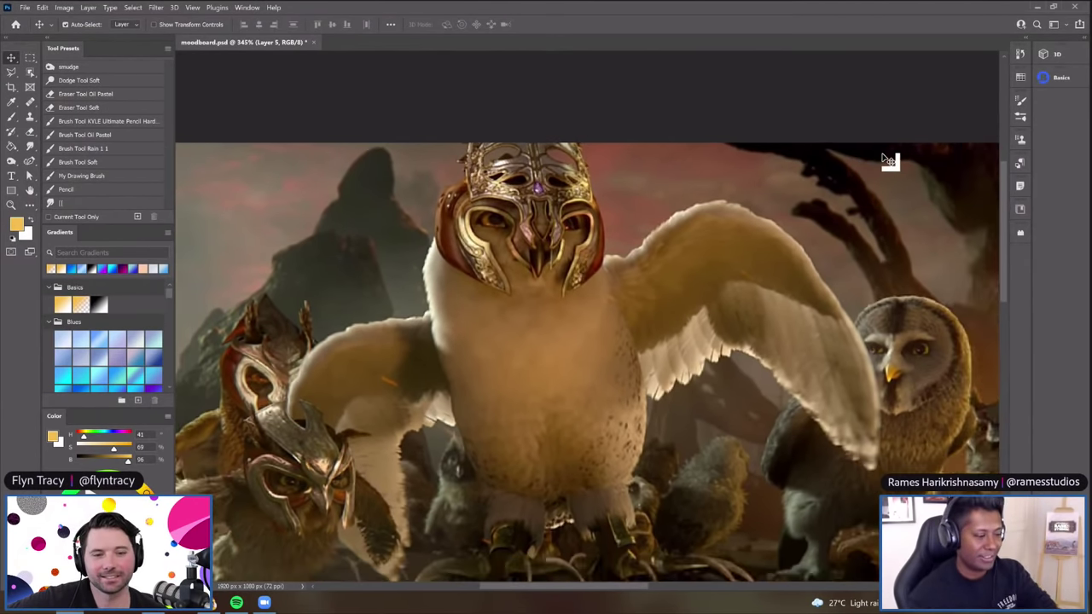
scroll(887, 160, down, 3)
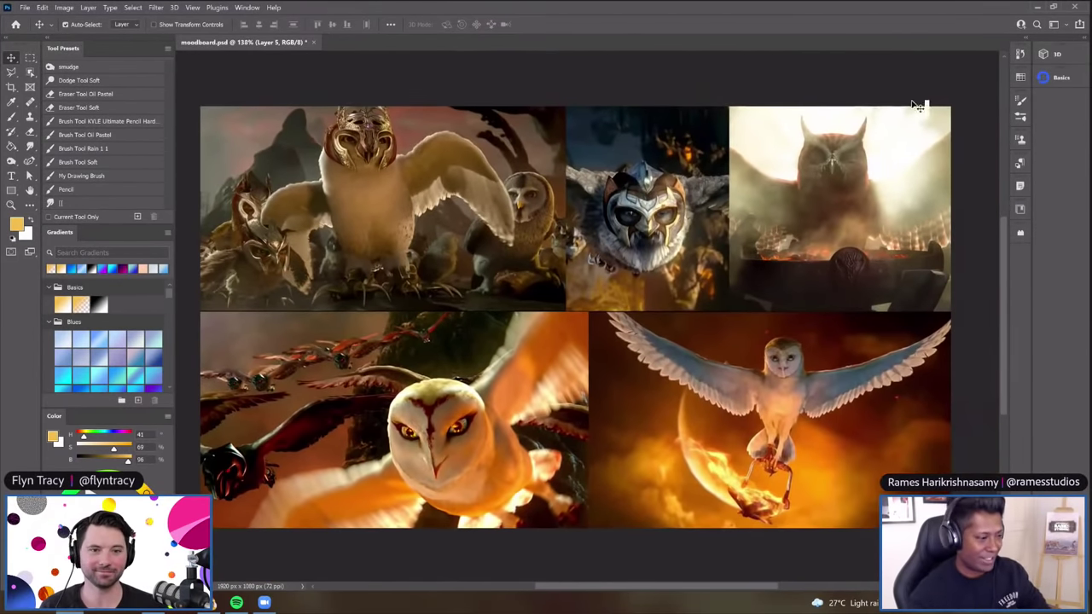
Create a new 1920 x 1080 px document at 72 pixels/inch in RGB Color, 8 bit
click(509, 92)
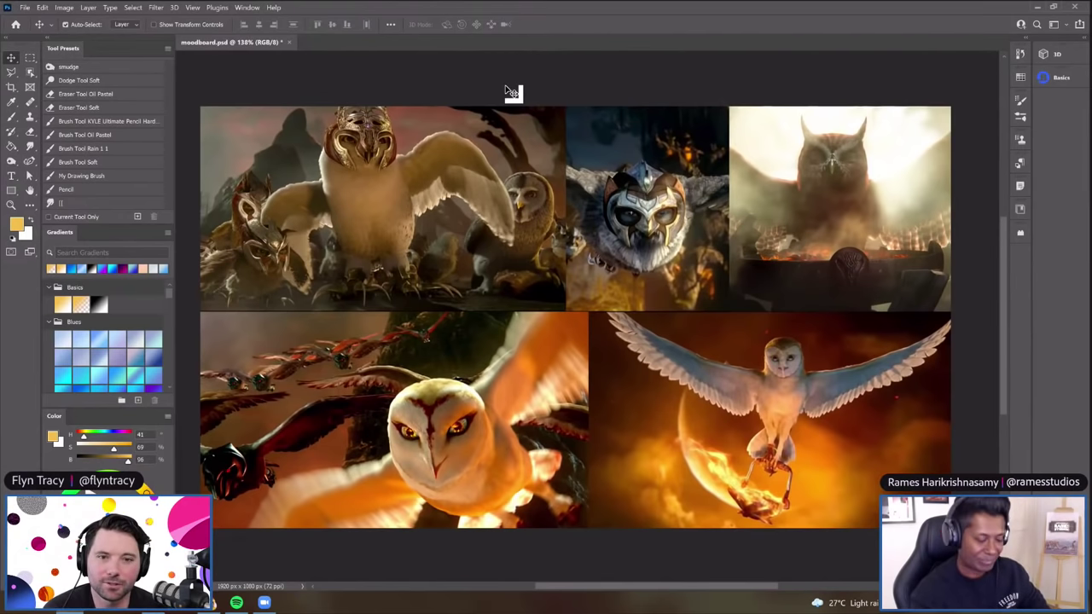
key(ctrl+n)
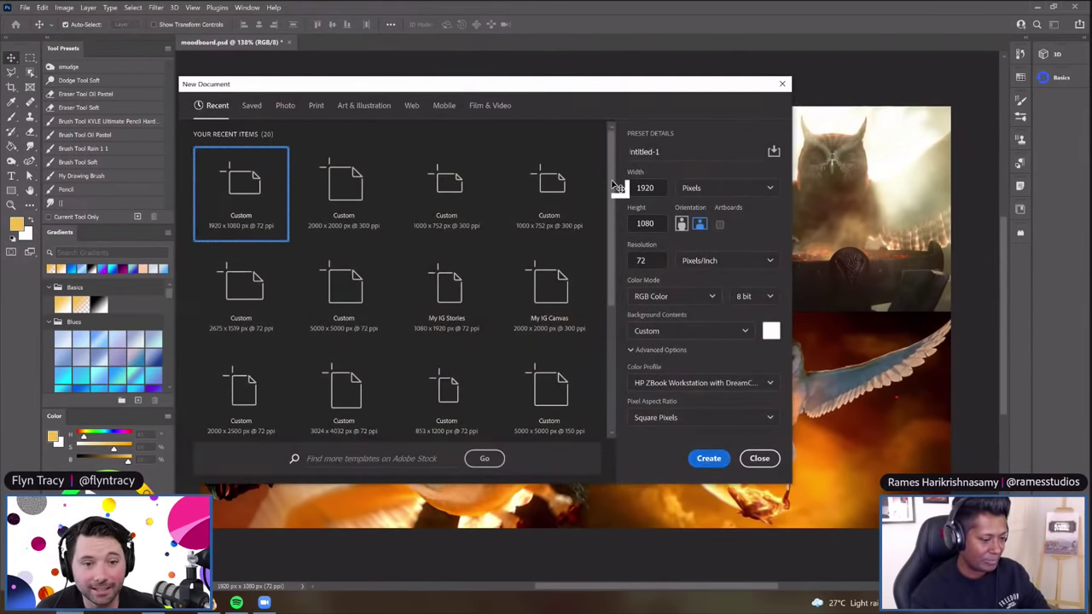
key(Return)
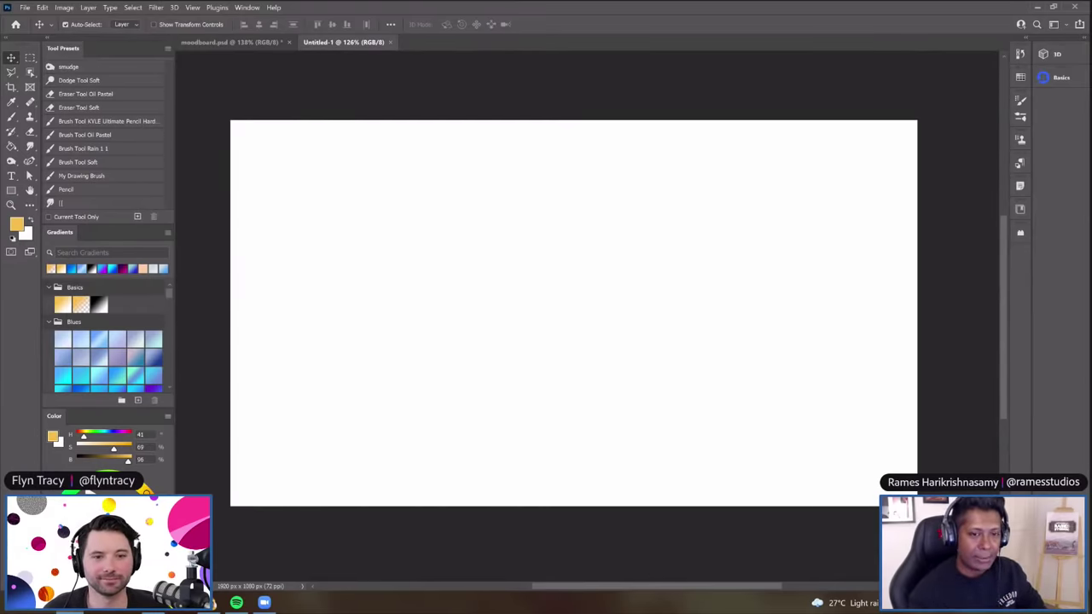
click(26, 8)
click(33, 19)
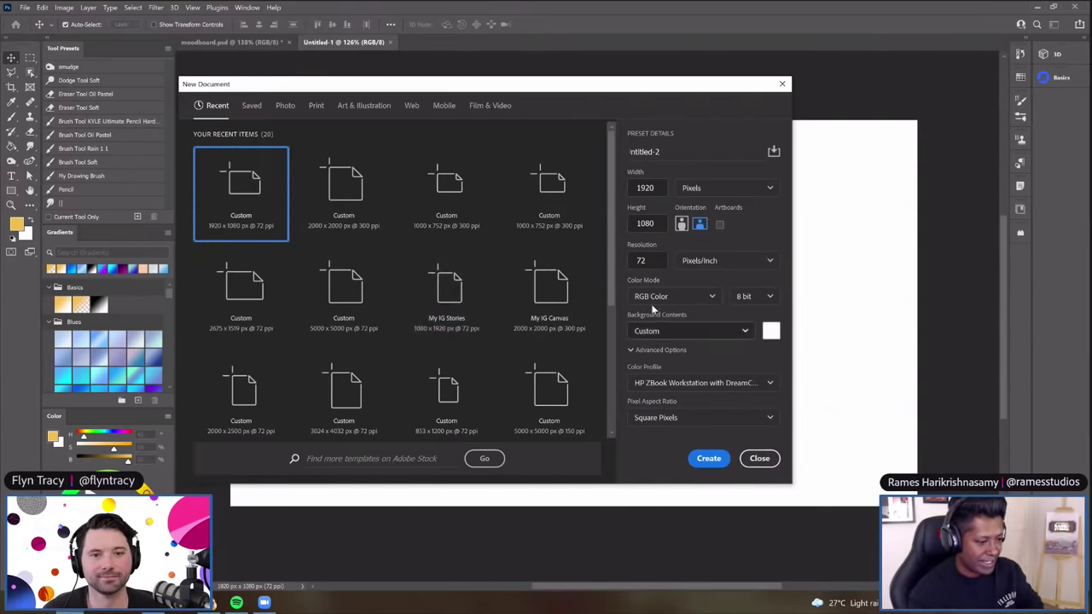
click(638, 261)
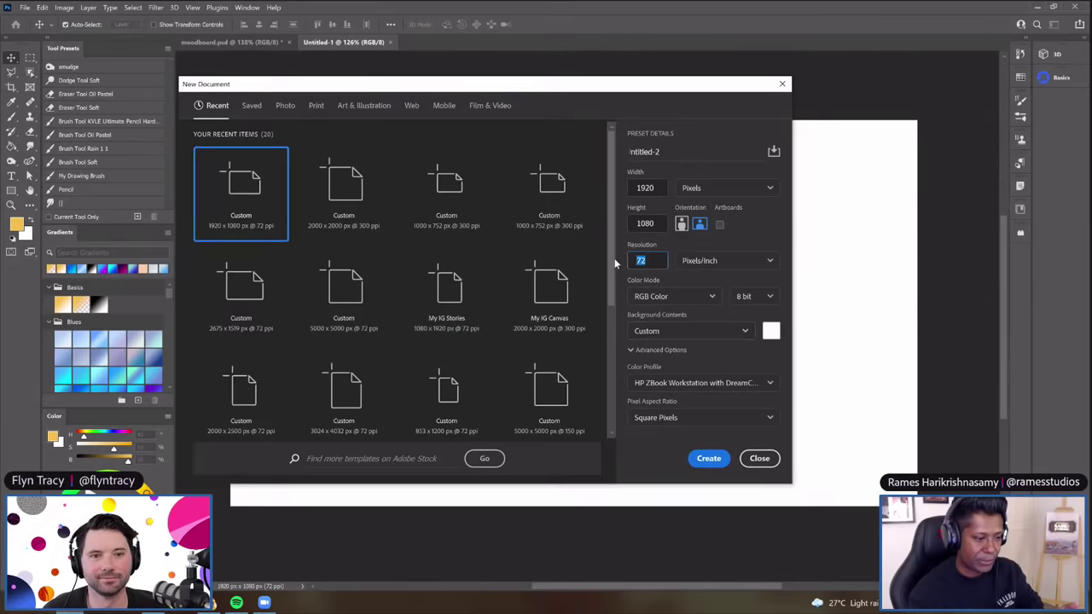
click(759, 458)
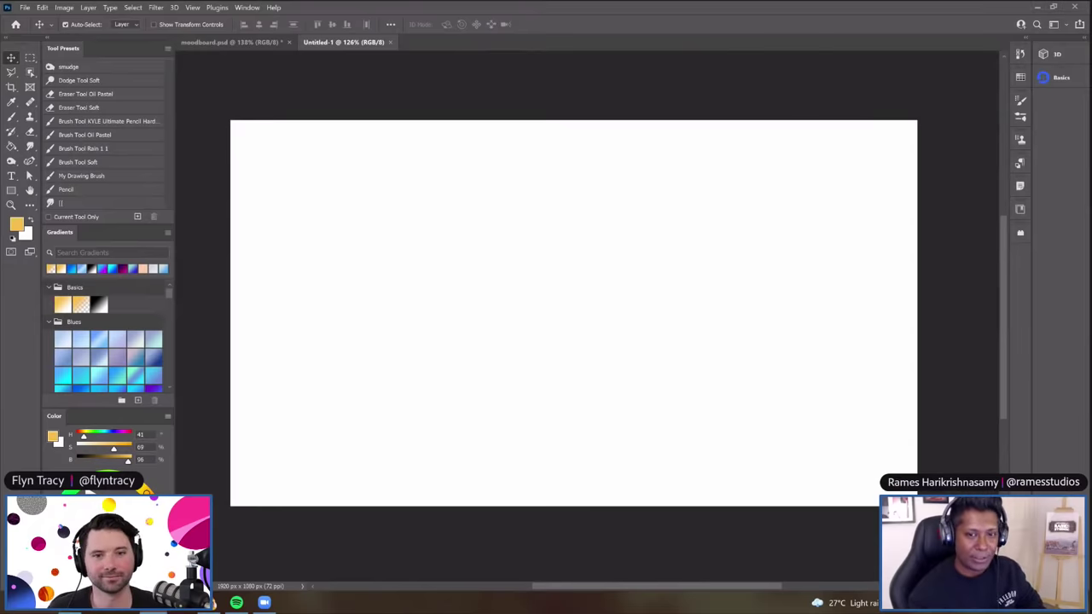
Place the Sky image into the blank document
drag(823, 255, 580, 284)
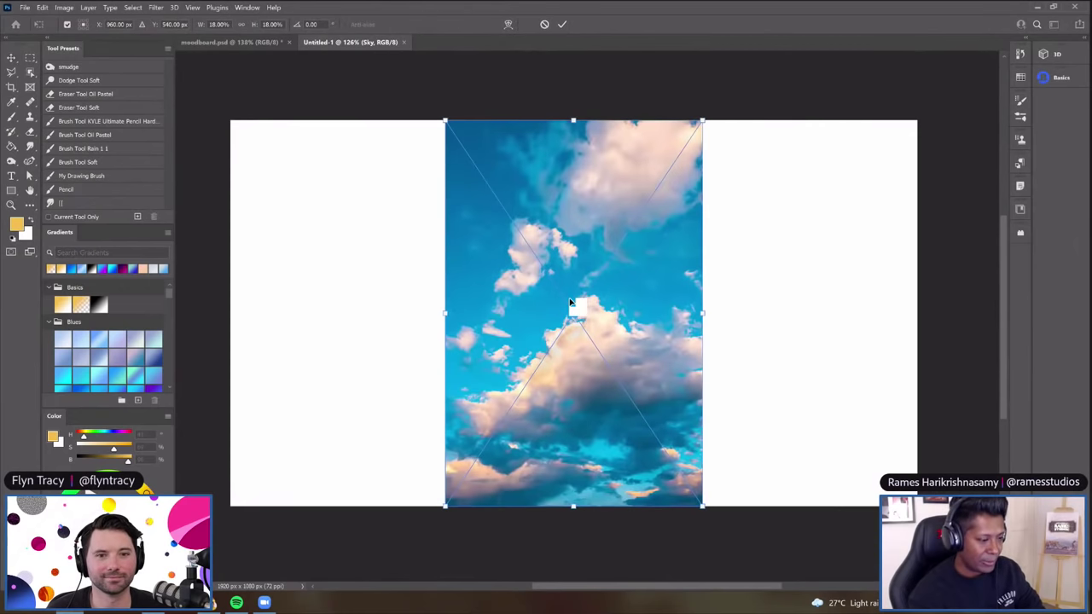
scroll(571, 301, down, 3)
scroll(571, 301, up, 2)
scroll(521, 213, down, 2)
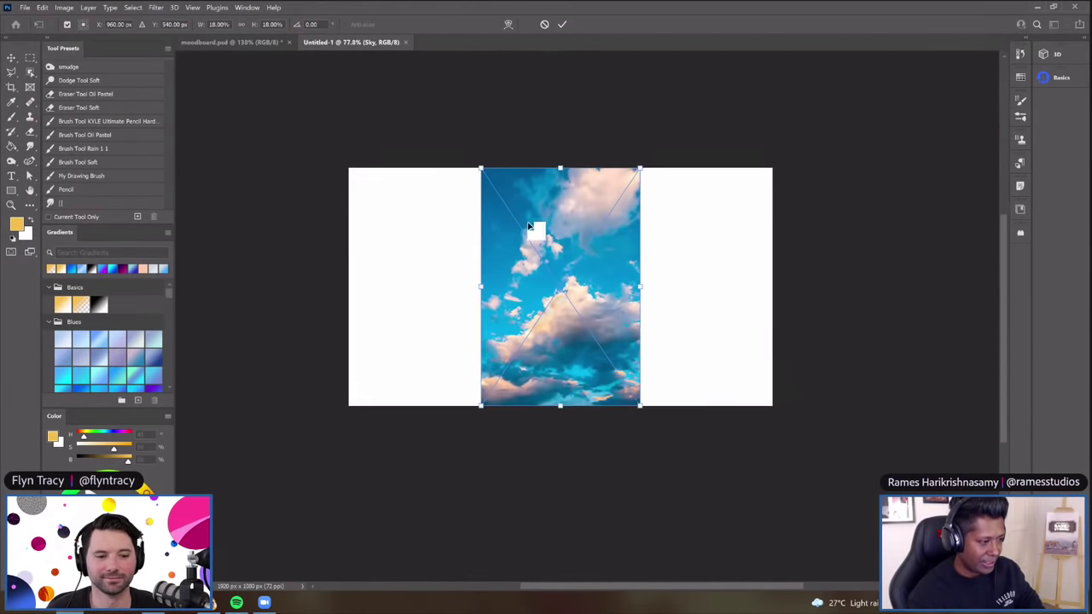
Scale the Sky image to about 71.24% and reposition it so its lower clouds fill the canvas
drag(640, 406, 913, 554)
scroll(653, 361, down, 3)
drag(722, 500, 776, 583)
drag(710, 442, 679, 332)
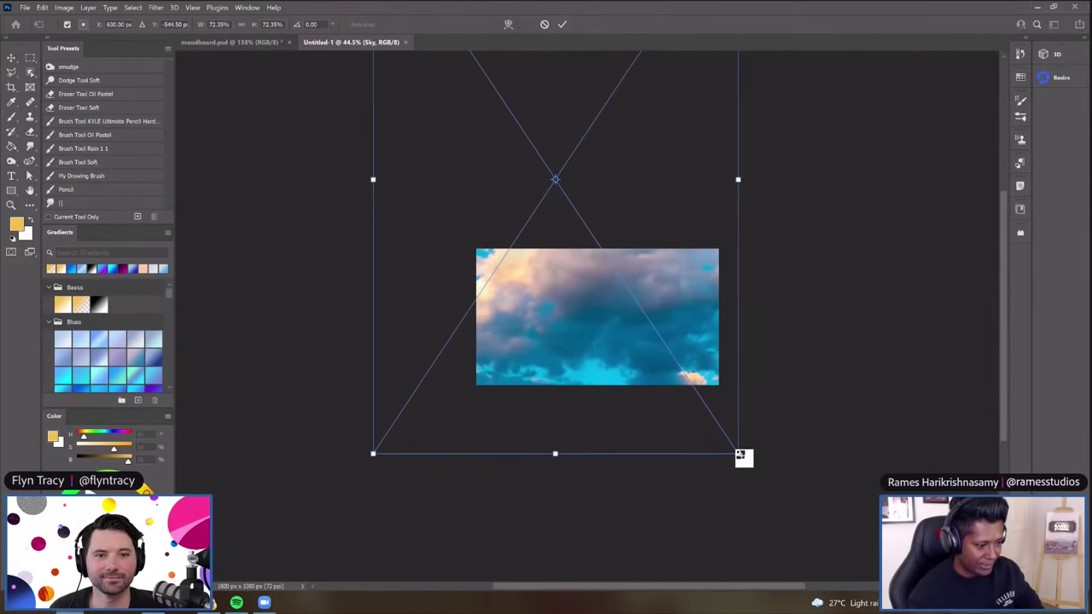
drag(739, 455, 735, 450)
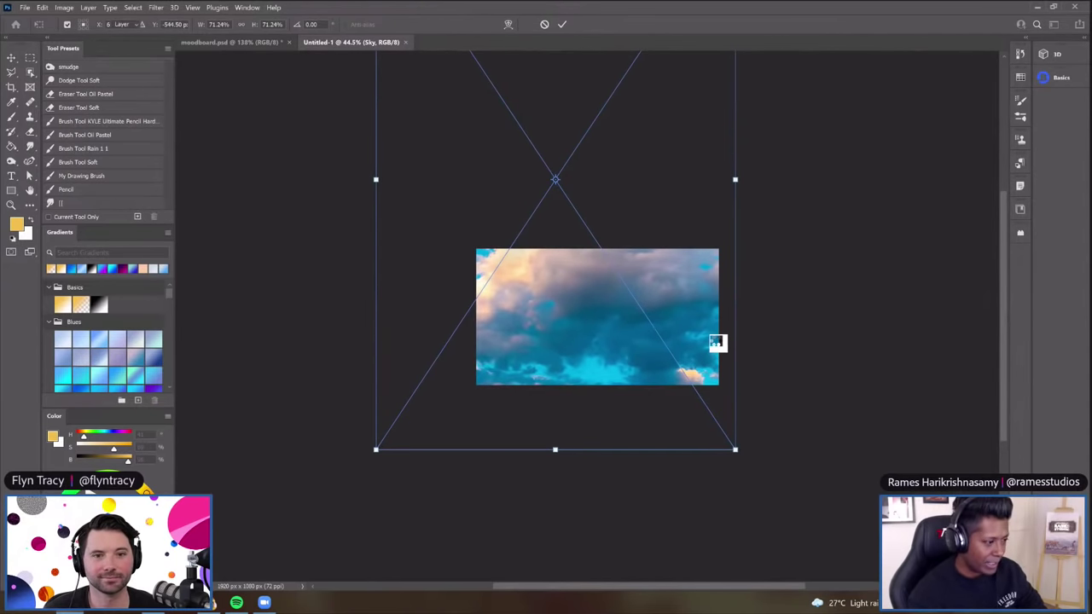
key(Return)
Display the document's layer list alongside the canvas
key(ctrl+0)
click(247, 7)
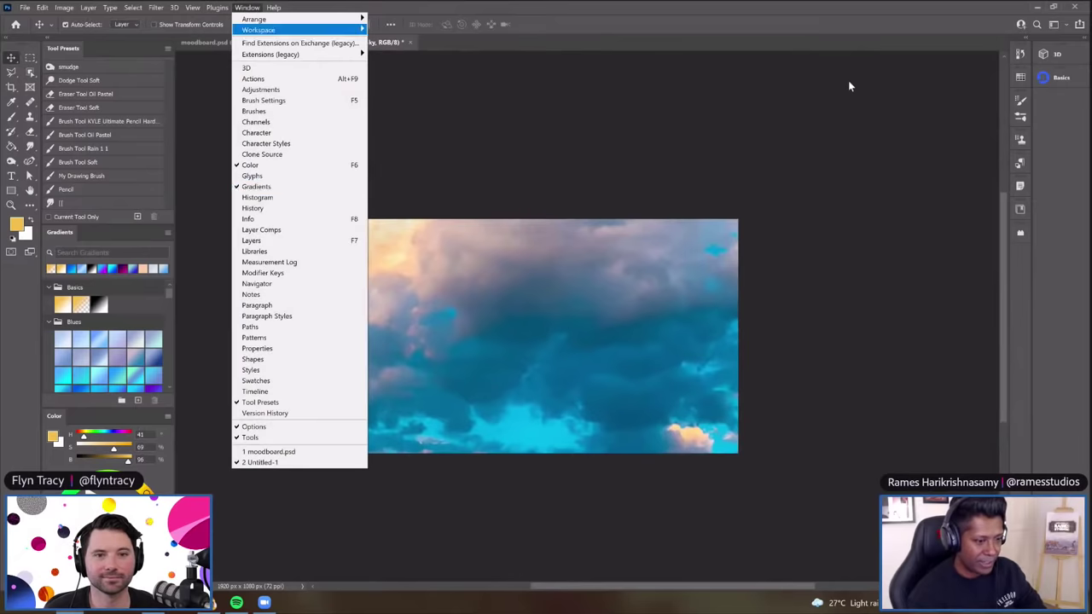
click(273, 240)
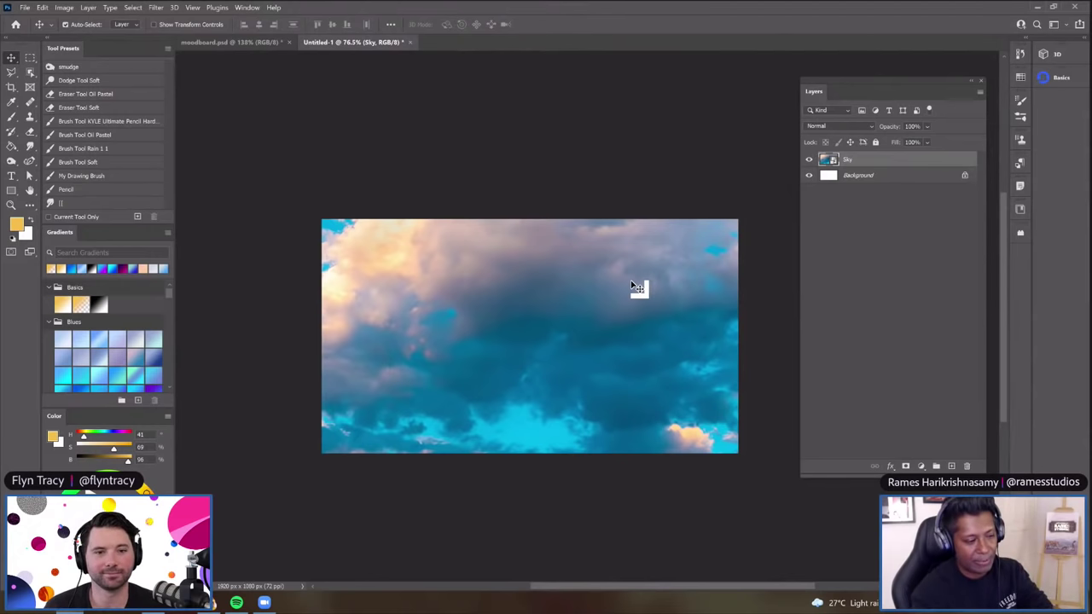
Place the Owl image above the sky and scale it to about 125.6%
drag(599, 284, 555, 296)
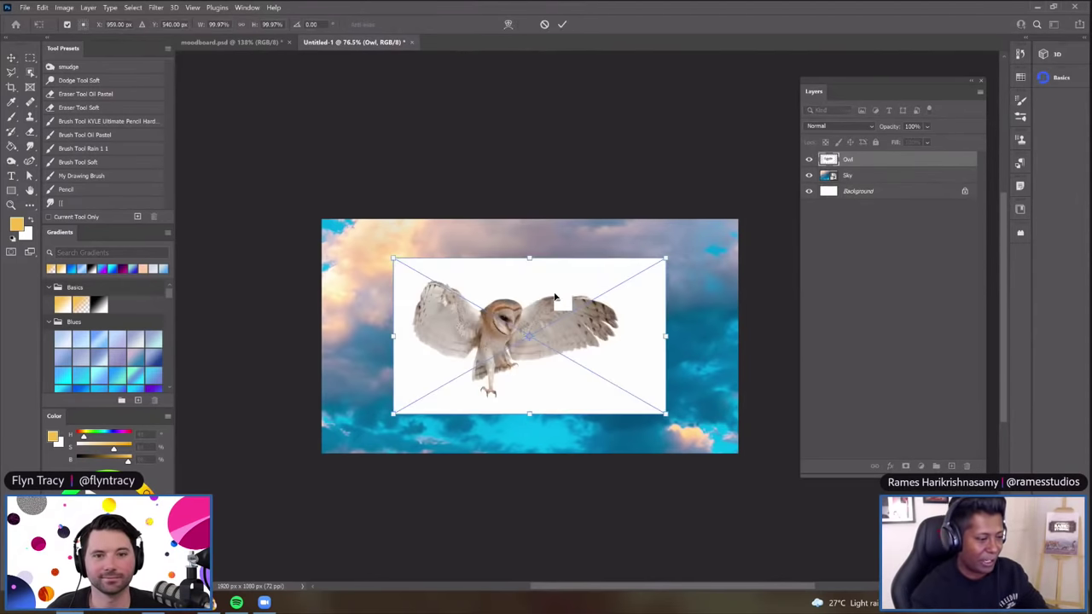
drag(669, 418, 702, 439)
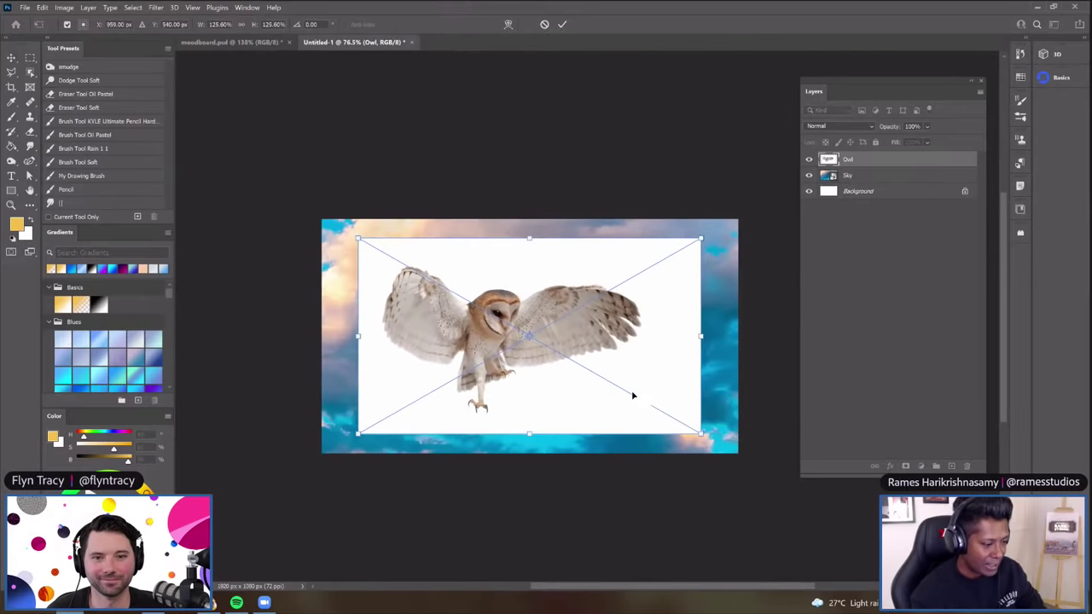
drag(647, 384, 658, 385)
key(Return)
Move the Owl image up against the canvas's upper edge and enlarge it to about 133.6%
drag(553, 314, 556, 306)
key(ctrl+t)
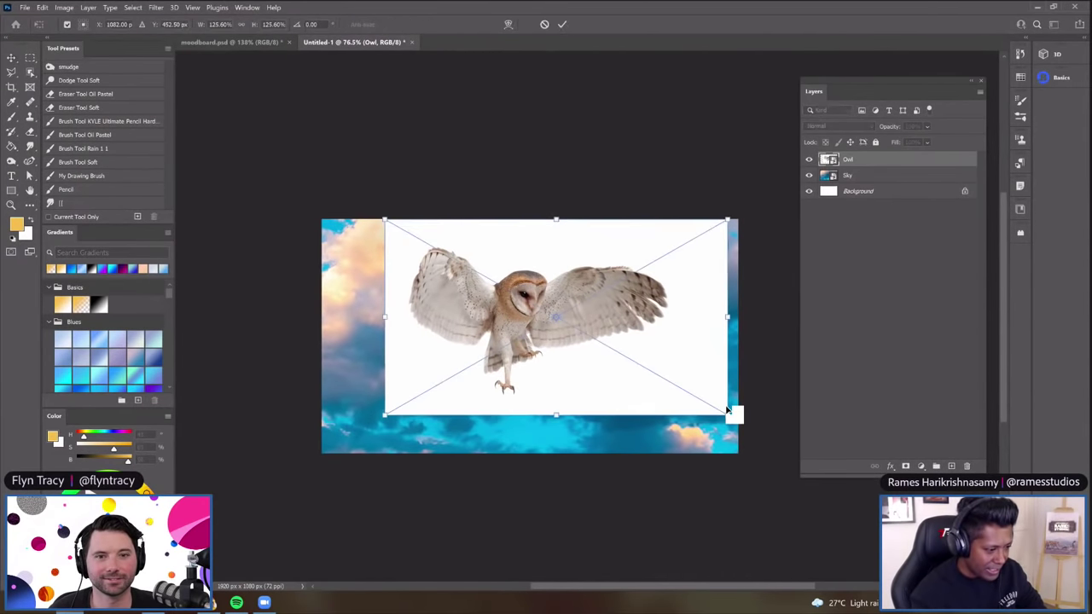
drag(728, 416, 737, 421)
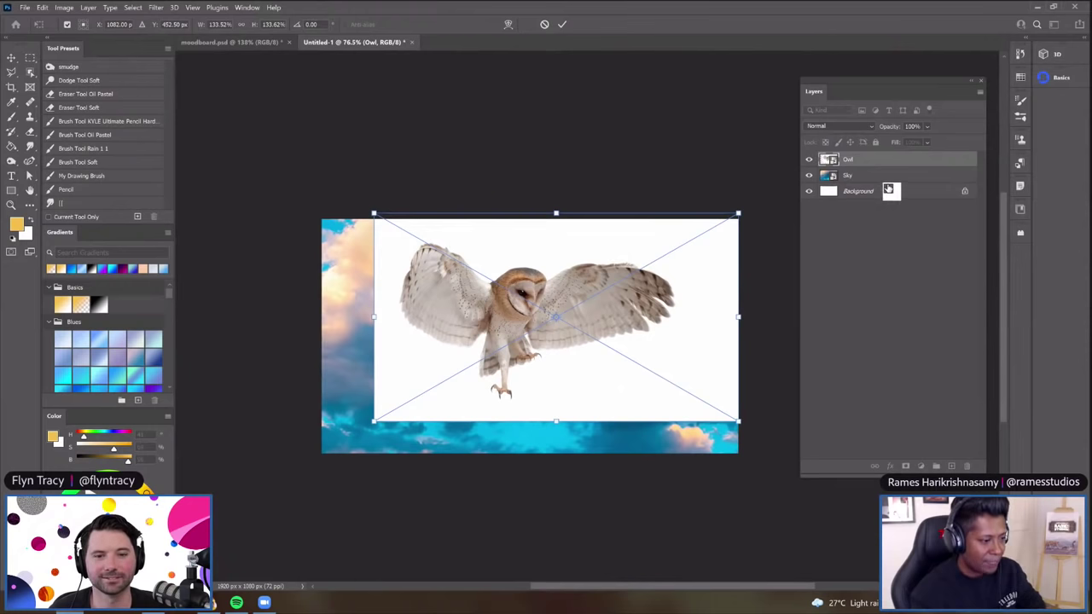
Lower the Owl layer's opacity to 41% and move the owl image up about 7 px over the sky
click(928, 127)
drag(937, 140, 927, 143)
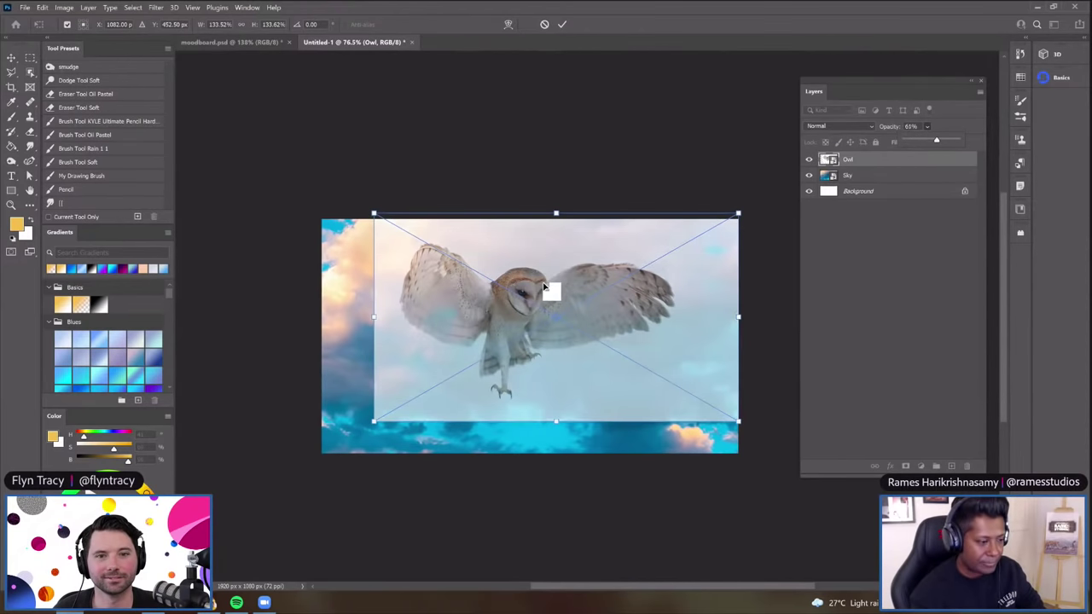
key(shift+Up)
key(shift+Up)
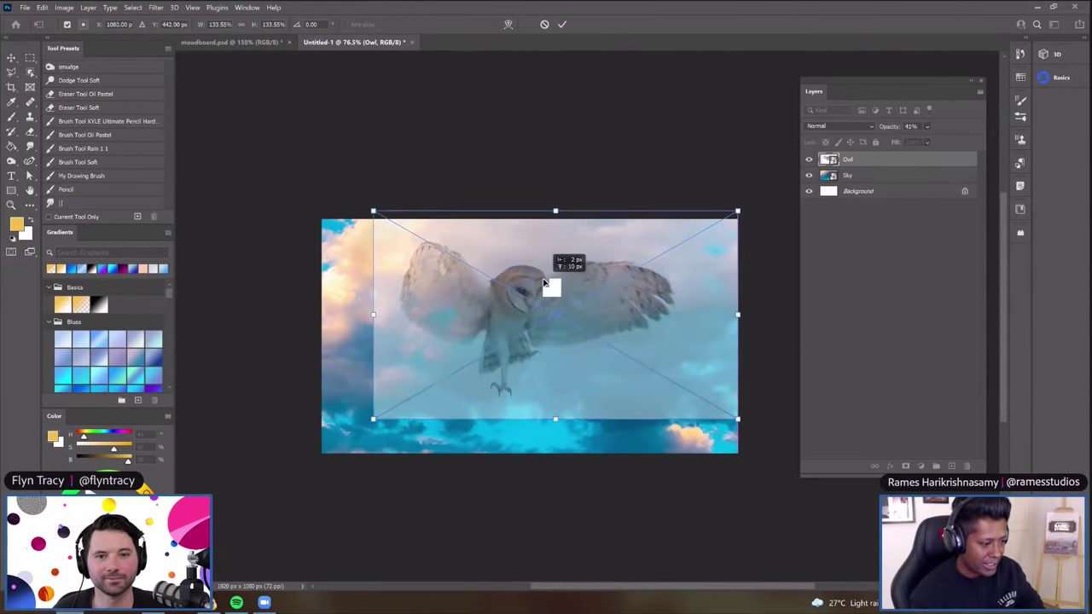
key(shift+Down)
key(Down)
key(Down)
key(Down)
key(Down)
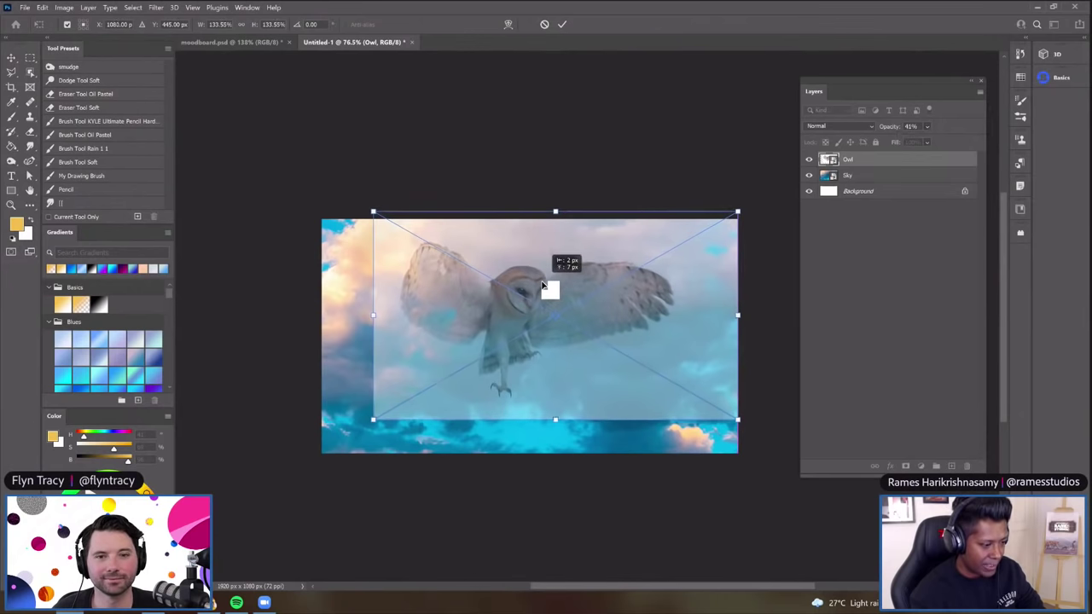
key(Return)
Restore the Owl layer's opacity to 100%
drag(927, 126, 1041, 154)
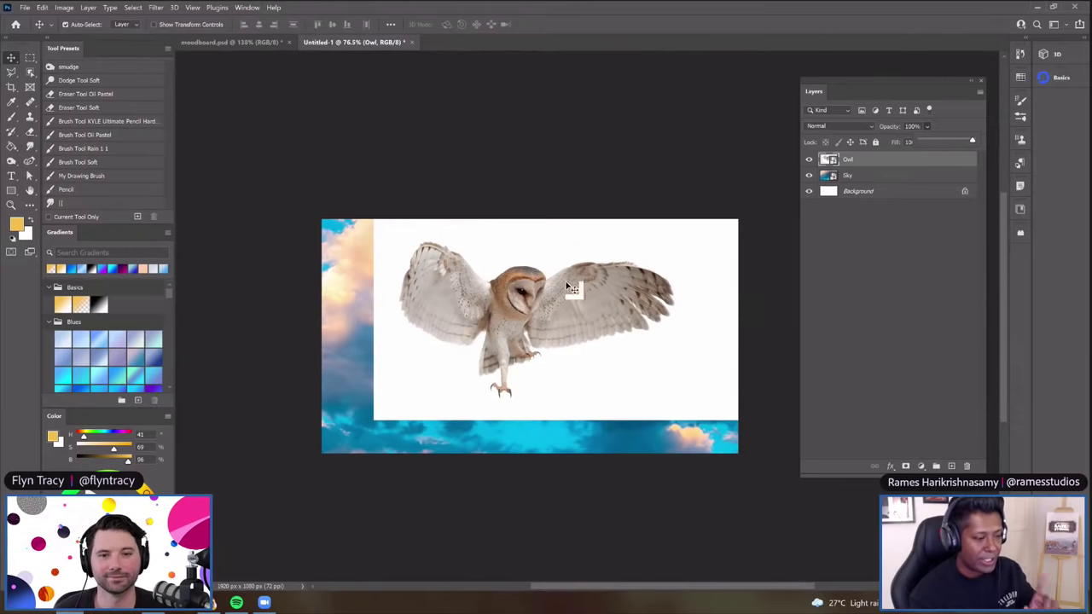
drag(840, 162, 547, 271)
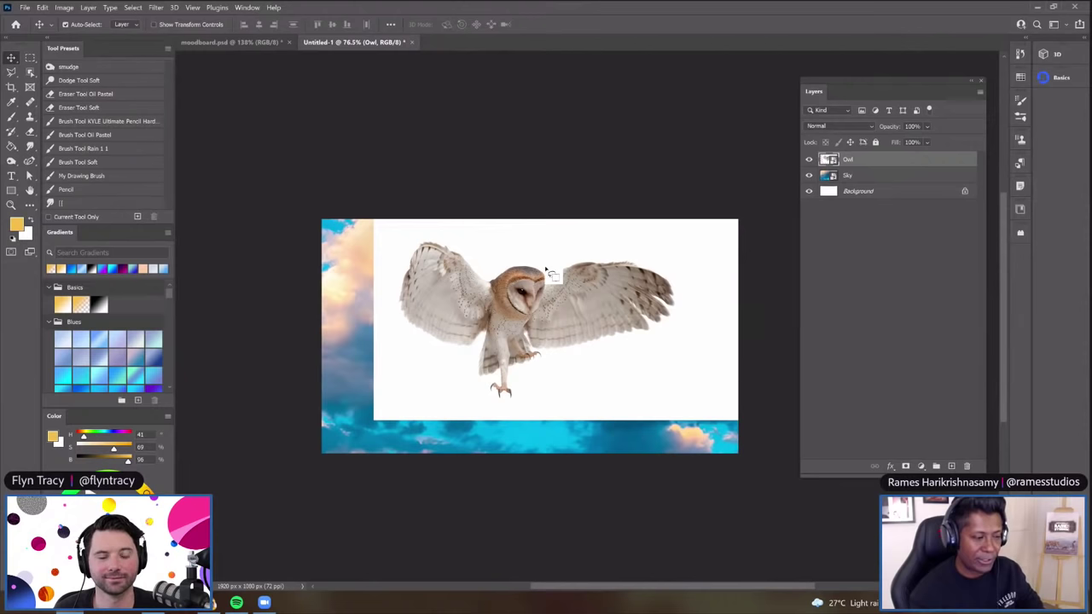
Select the owl with Select Subject and add a layer mask that hides its white background
key(w)
click(437, 25)
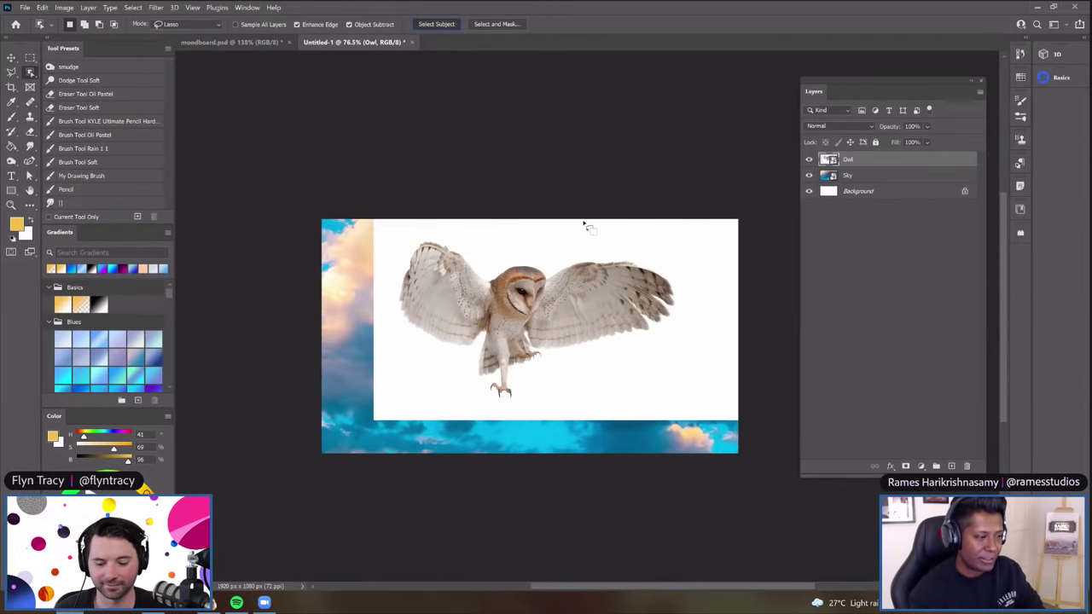
scroll(499, 318, up, 2)
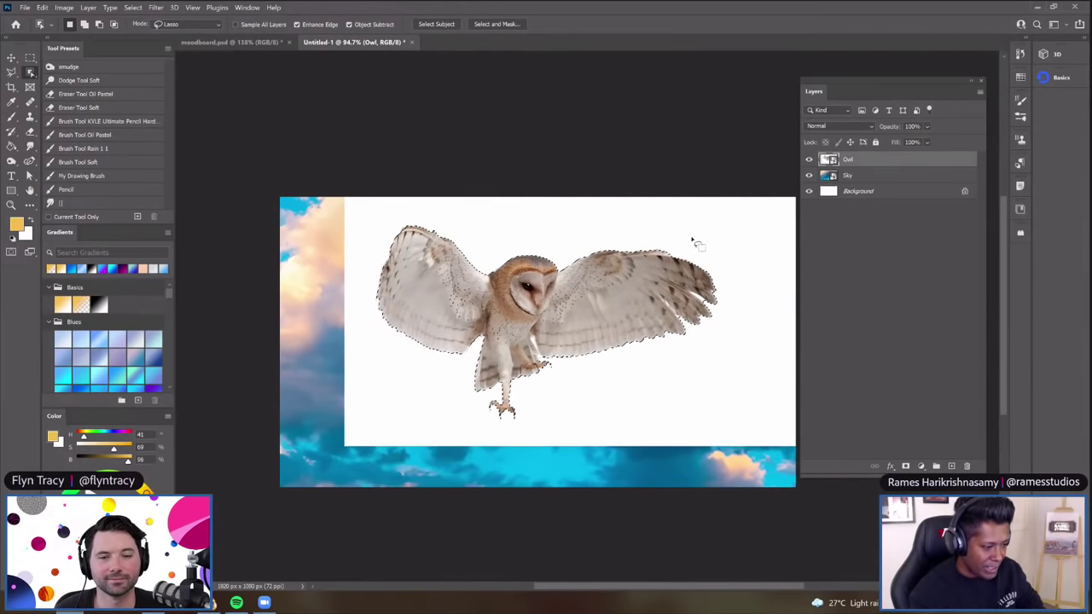
scroll(609, 269, up, 1)
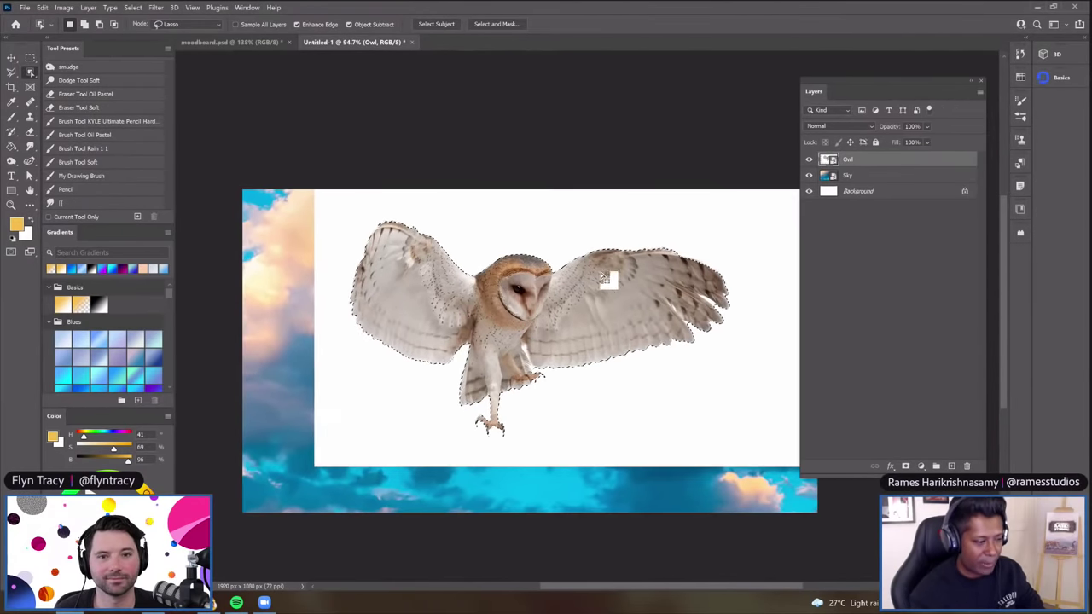
scroll(609, 269, up, 5)
scroll(472, 423, down, 3)
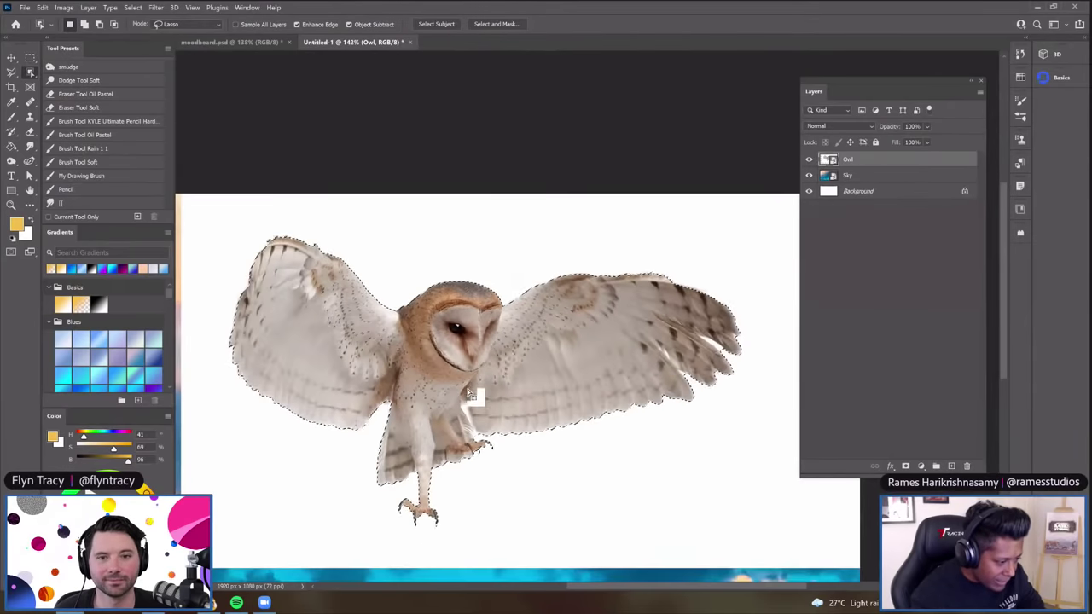
scroll(487, 384, up, 5)
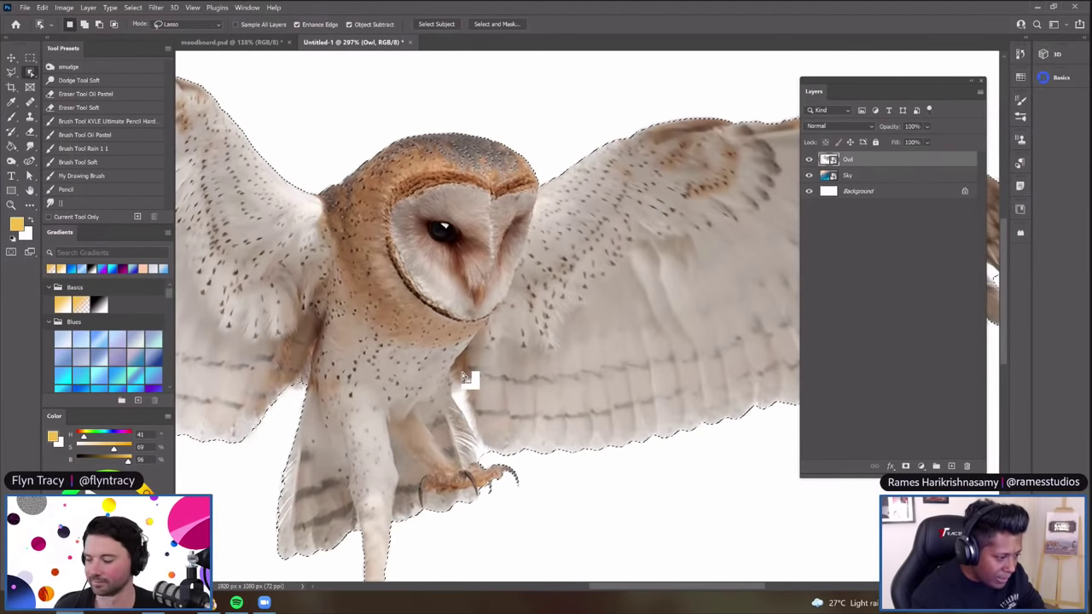
scroll(512, 350, down, 4)
key(ctrl+minus)
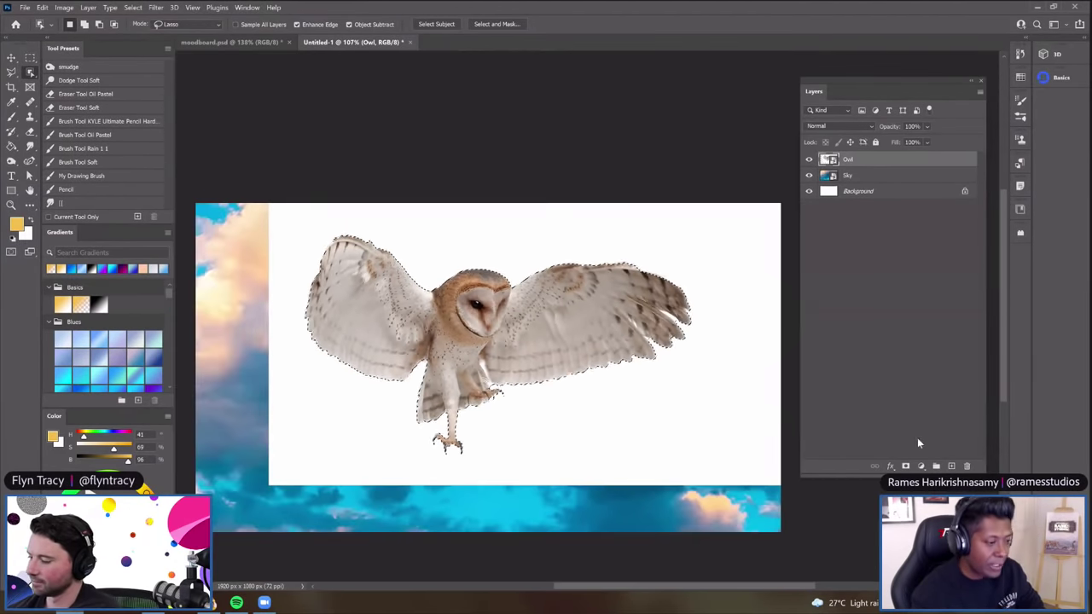
click(905, 466)
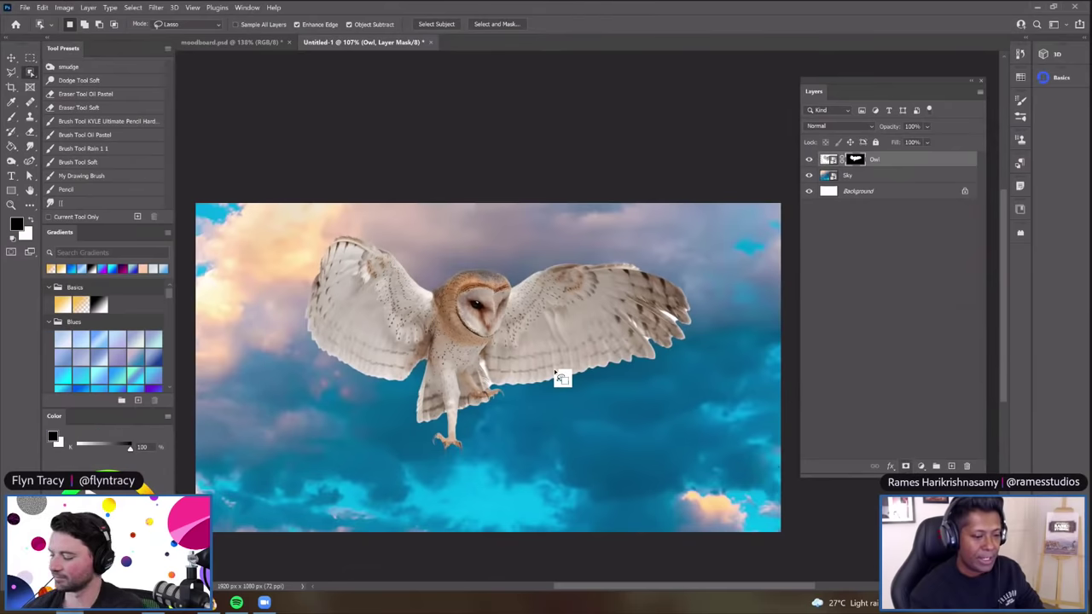
Open the owl's mask in Select and Mask and refine the edge between the raised leg's feathers and the wing
scroll(550, 370, down, 3)
scroll(548, 359, up, 2)
scroll(549, 358, up, 2)
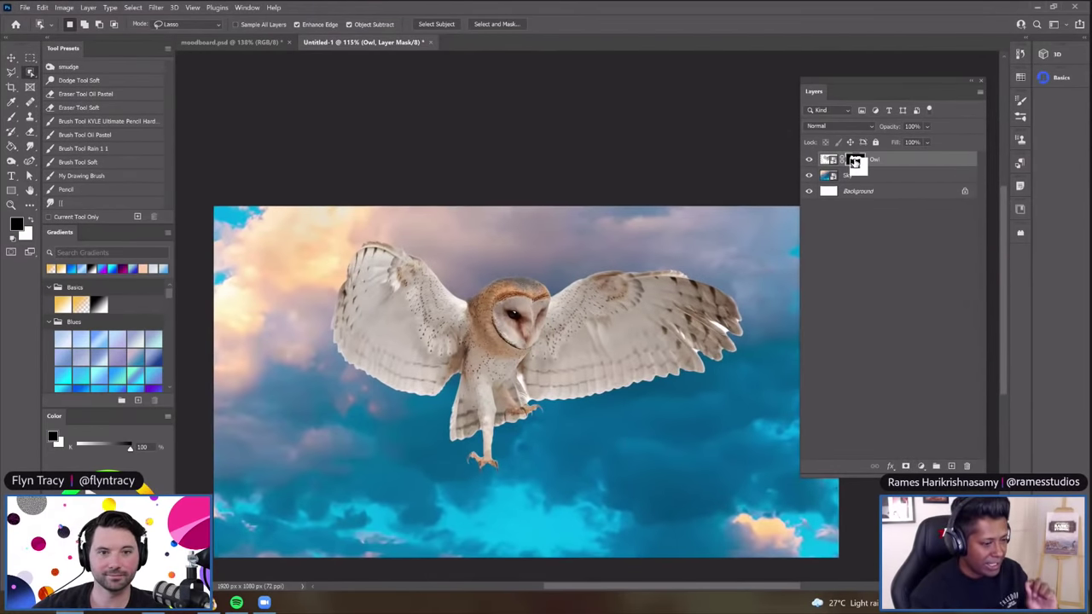
drag(855, 162, 495, 25)
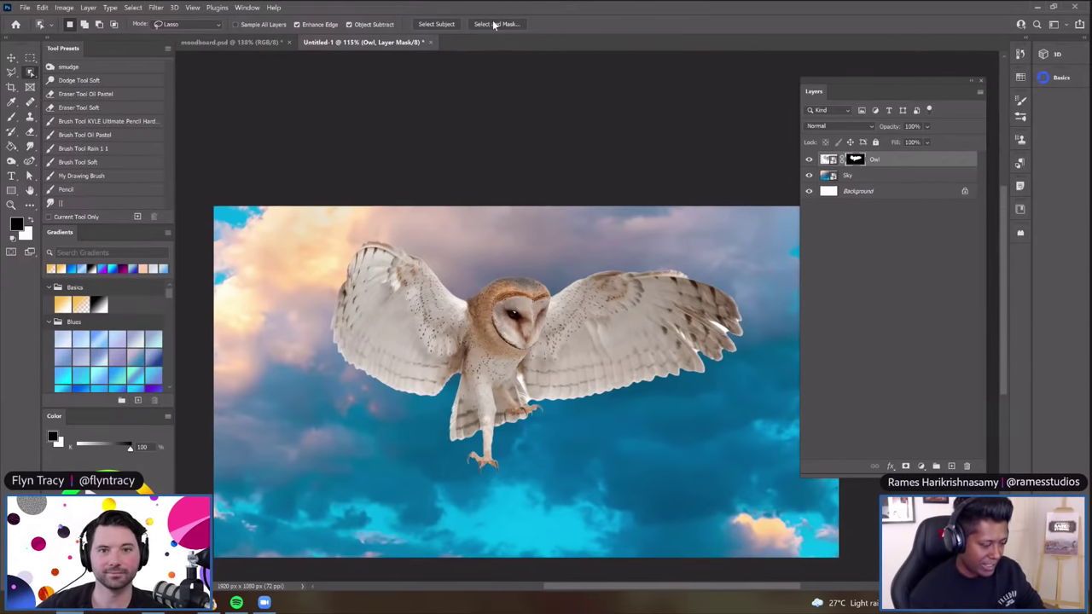
click(493, 25)
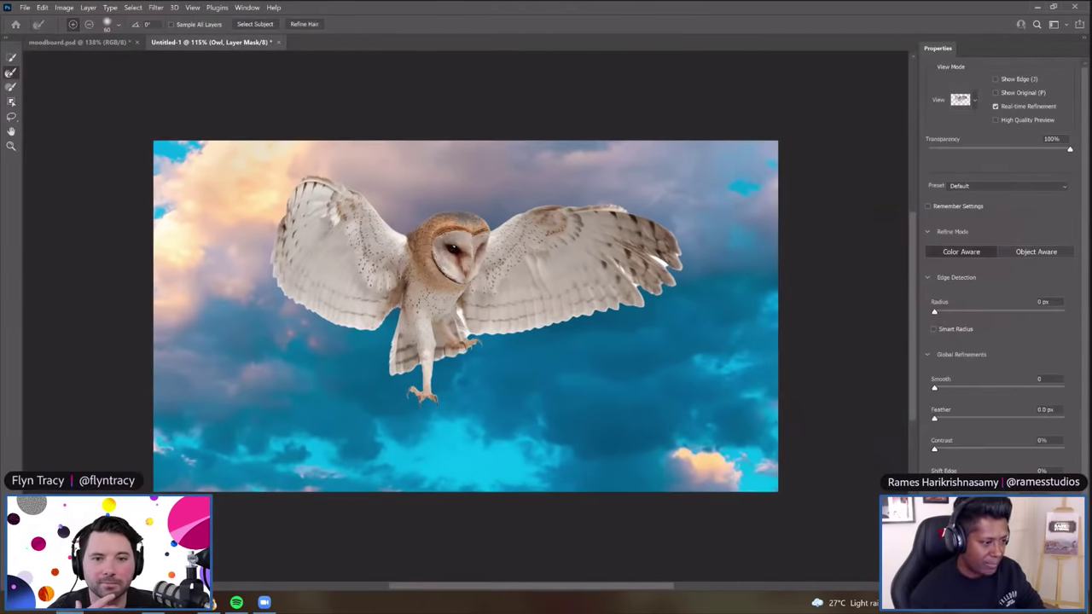
scroll(455, 322, up, 3)
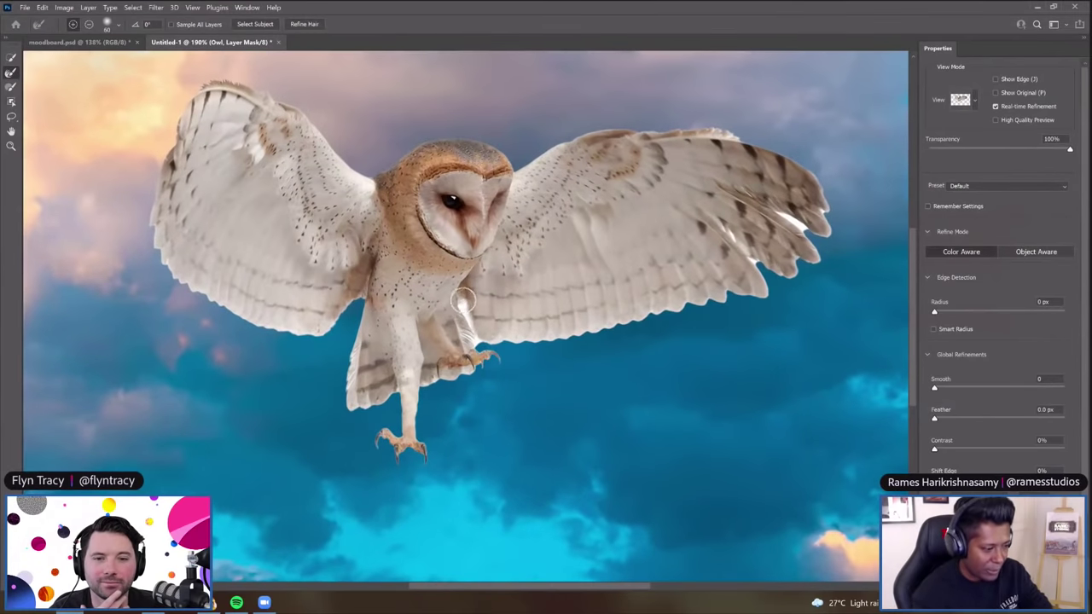
drag(467, 314, 479, 345)
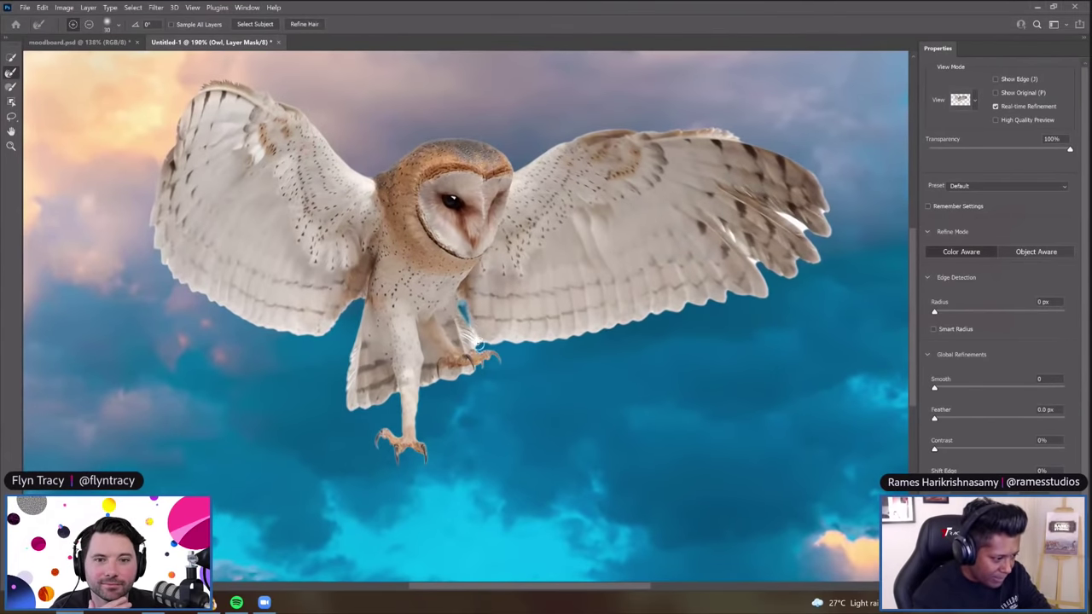
drag(510, 350, 471, 312)
Refine the mask along the right-hand wing's lower feathers, the gaps at its tip and its upper edge
drag(523, 342, 672, 313)
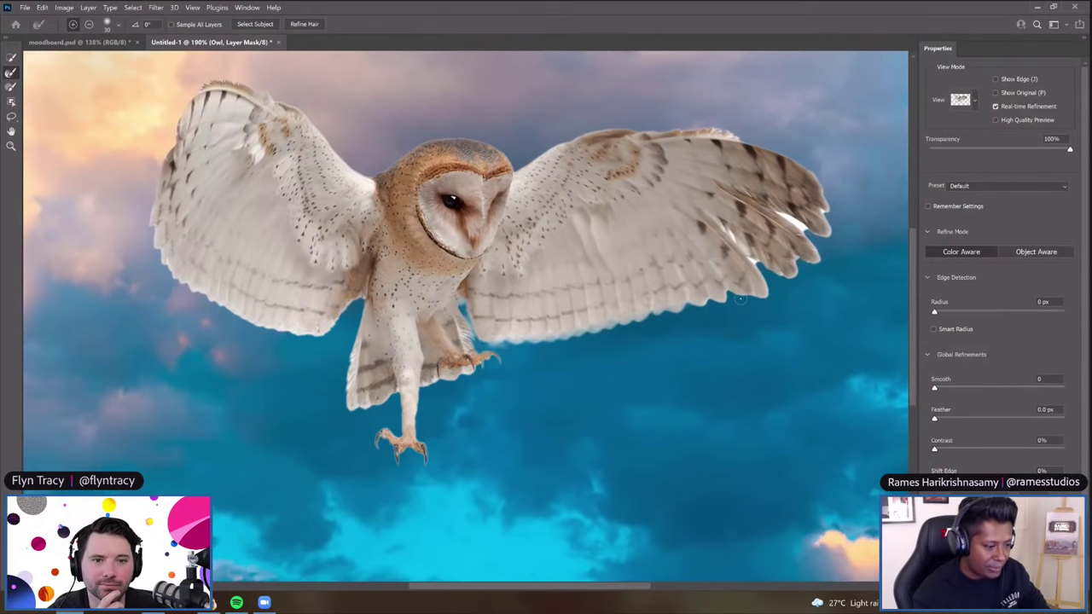
mouse_move(767, 297)
mouse_down()
mouse_move(749, 258)
mouse_move(809, 227)
mouse_move(779, 212)
mouse_move(733, 243)
mouse_move(728, 230)
mouse_move(824, 211)
mouse_up()
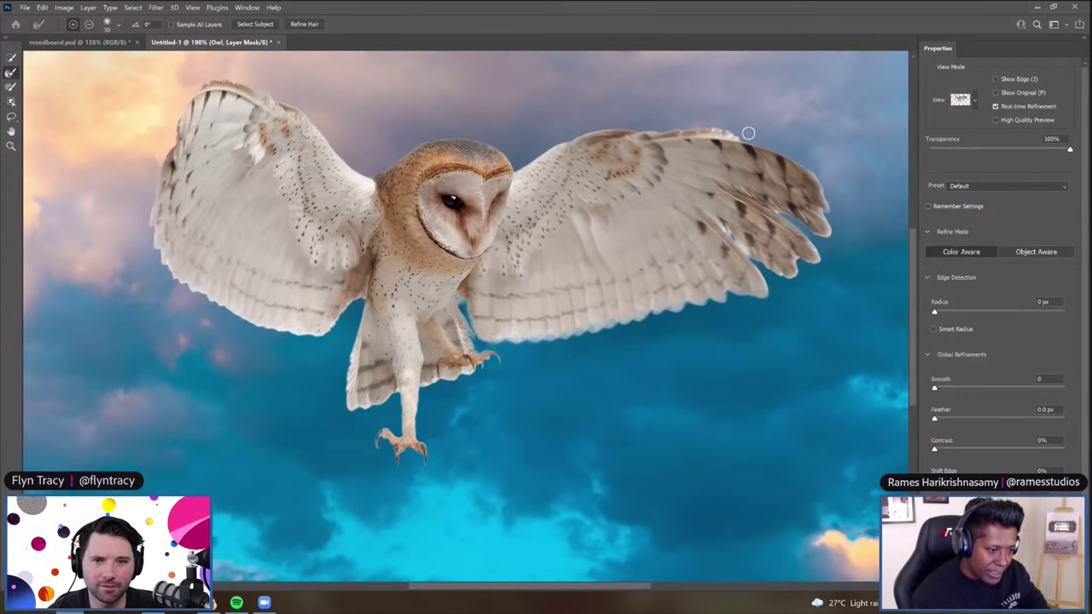
mouse_move(739, 134)
mouse_down()
mouse_move(691, 124)
mouse_move(725, 122)
mouse_move(753, 139)
mouse_up()
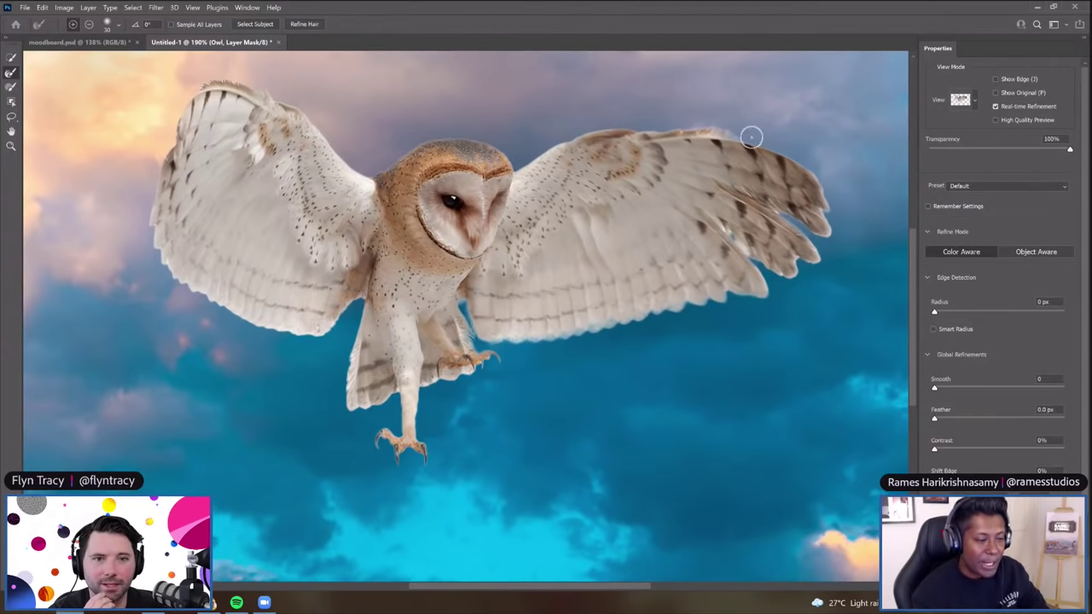
scroll(768, 147, up, 1)
scroll(780, 153, up, 5)
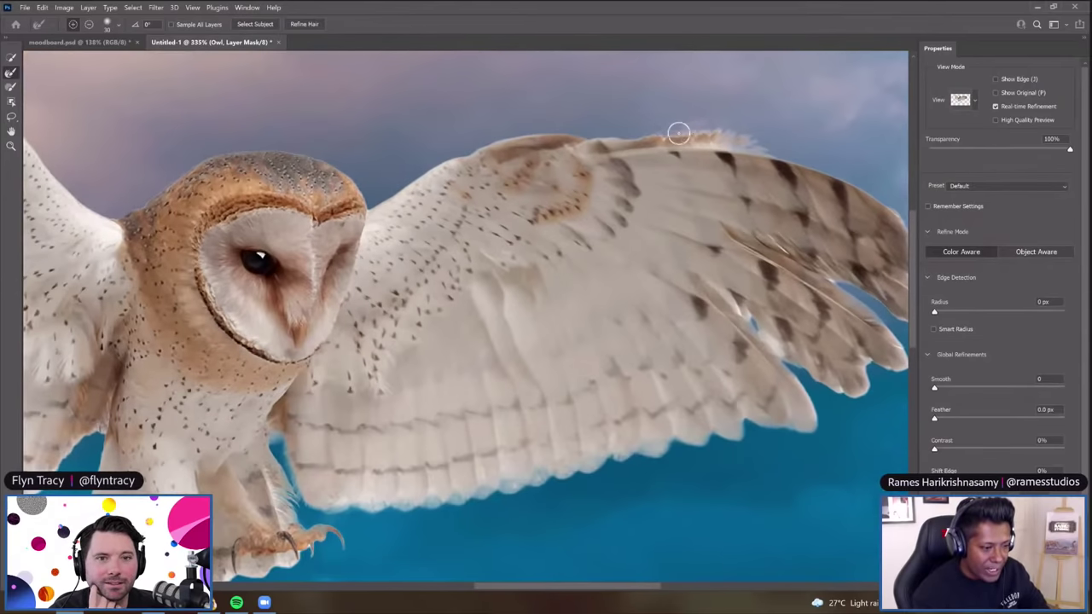
drag(657, 134, 522, 134)
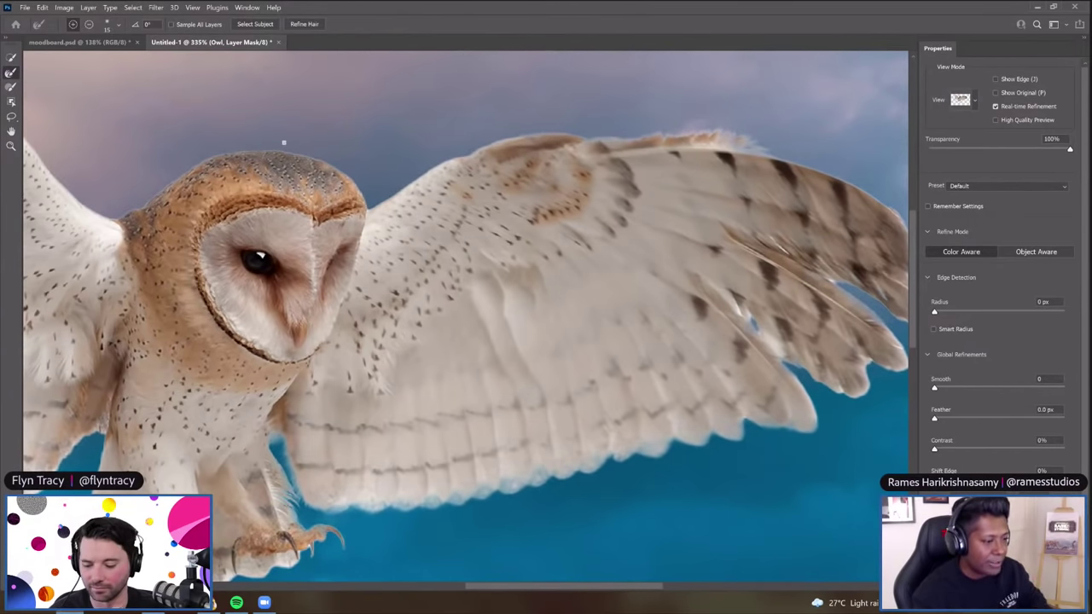
Refine the mask along the lower and outer feather edge of the owl's left-hand wing
scroll(526, 390, down, 5)
scroll(529, 409, up, 5)
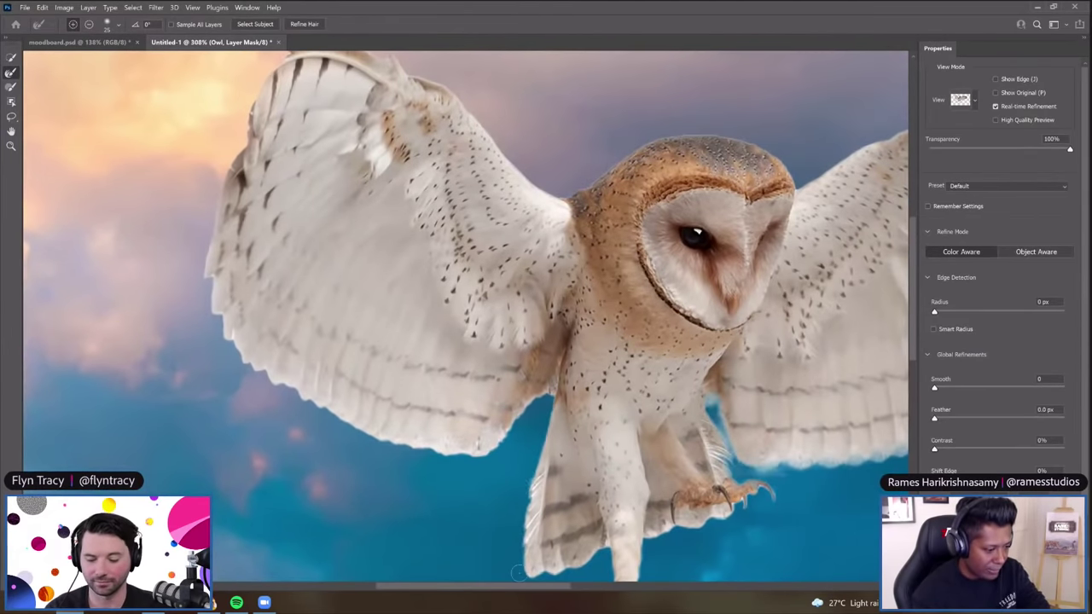
scroll(566, 536, down, 2)
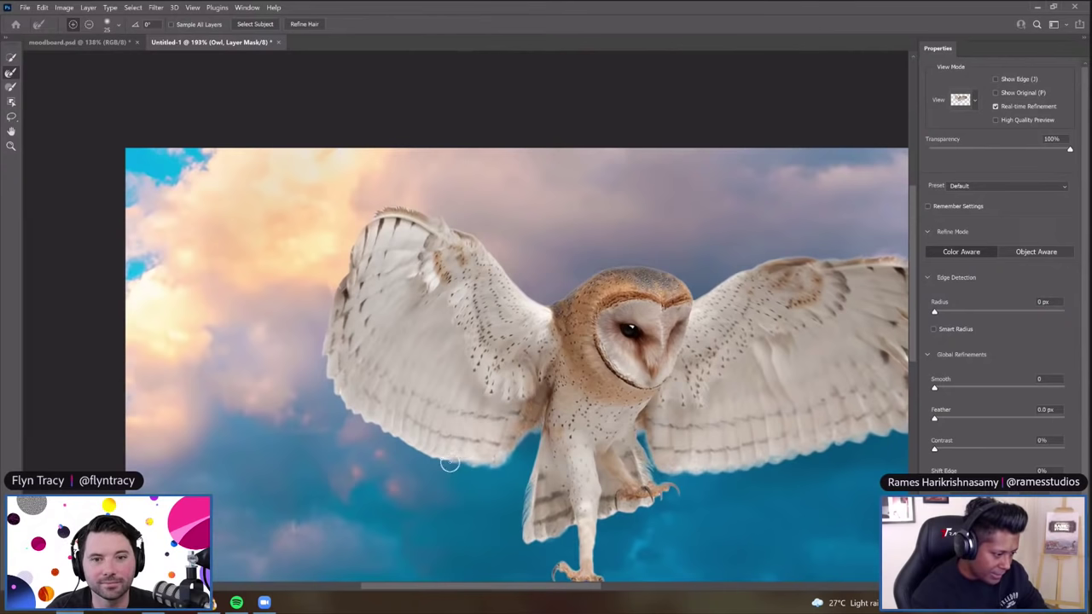
scroll(438, 463, up, 3)
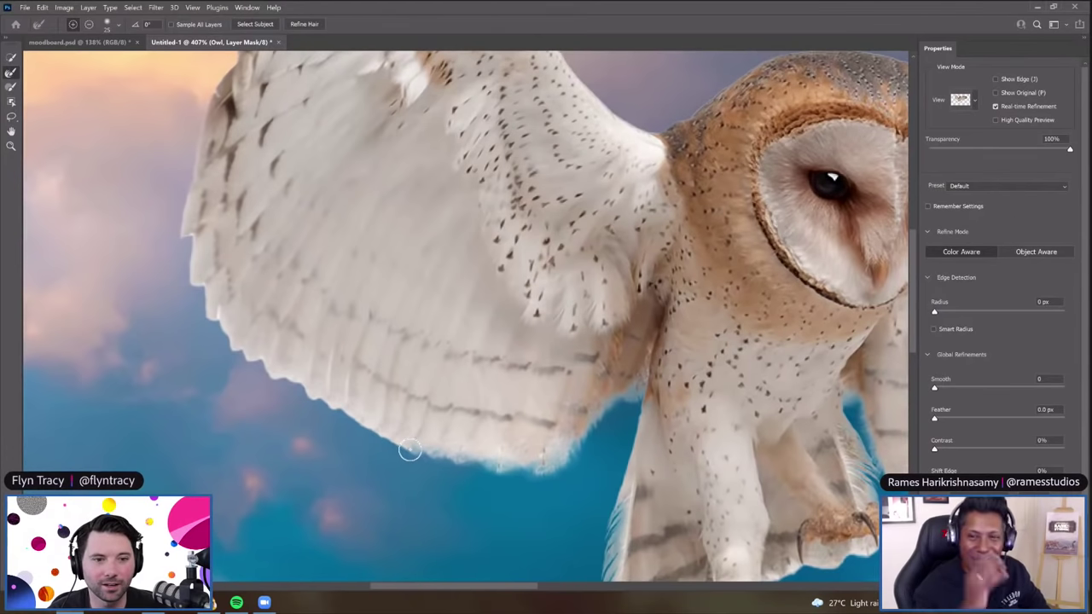
mouse_move(402, 447)
mouse_down()
mouse_move(329, 411)
mouse_move(220, 332)
mouse_move(196, 293)
mouse_move(183, 236)
mouse_up()
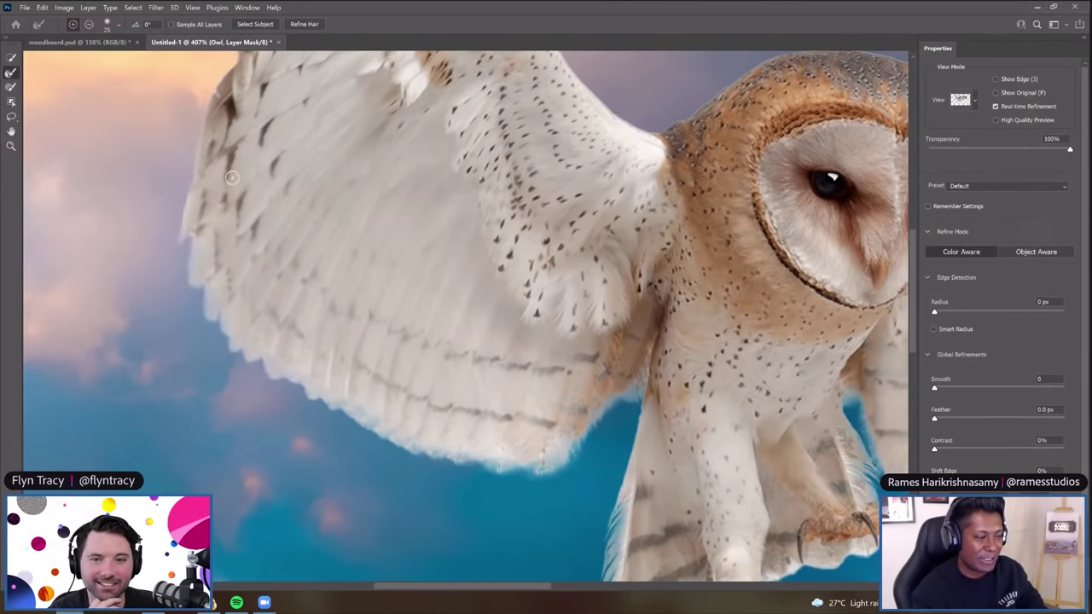
Refine the mask along the left-hand wing's upper edge and apply the Select and Mask refinements
scroll(230, 164, down, 5)
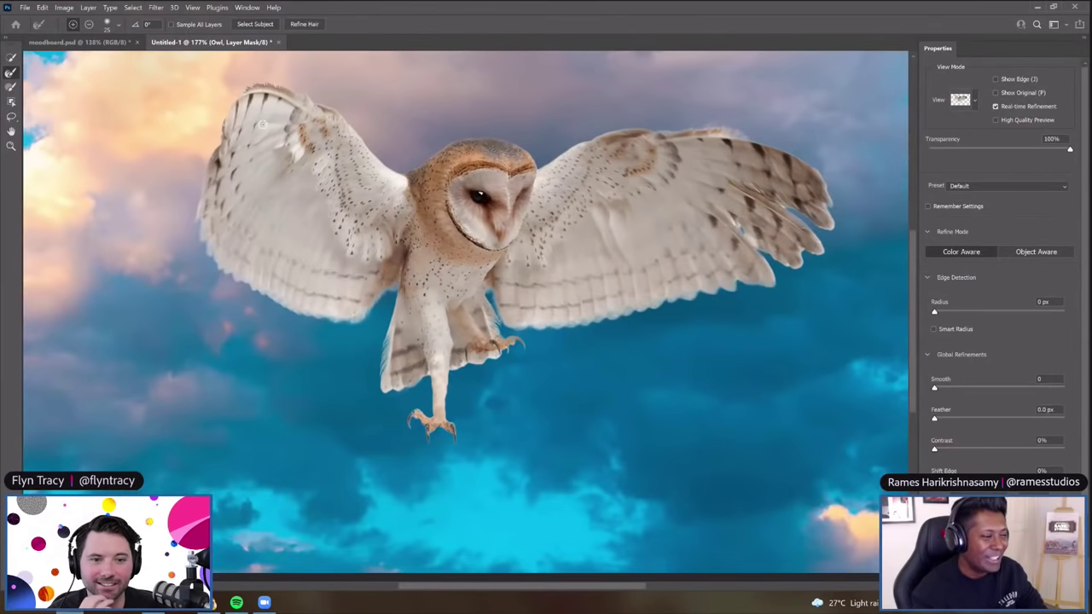
scroll(362, 91, down, 3)
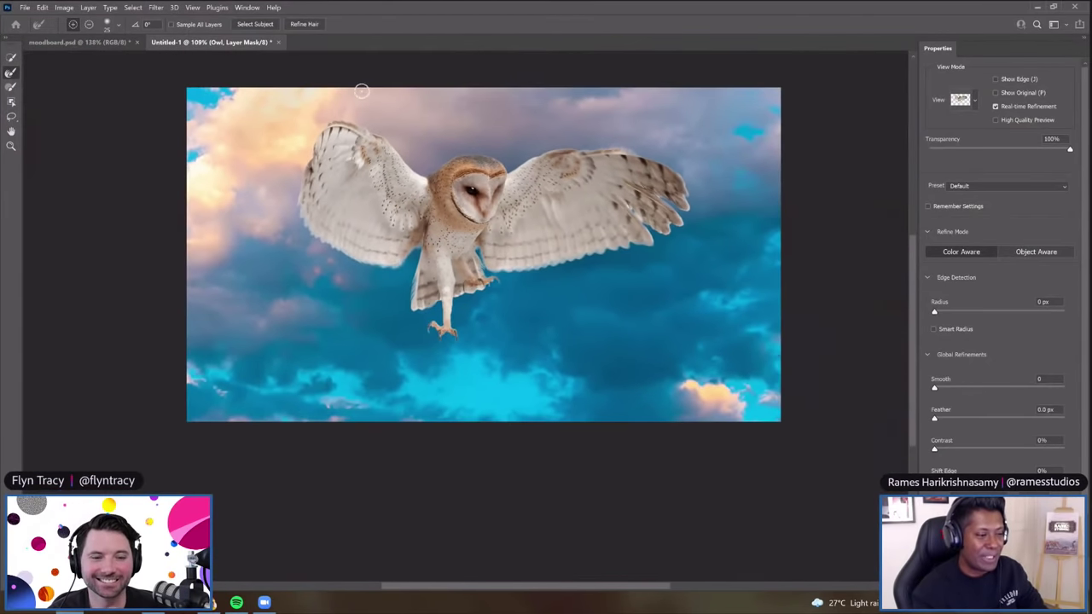
scroll(361, 91, up, 4)
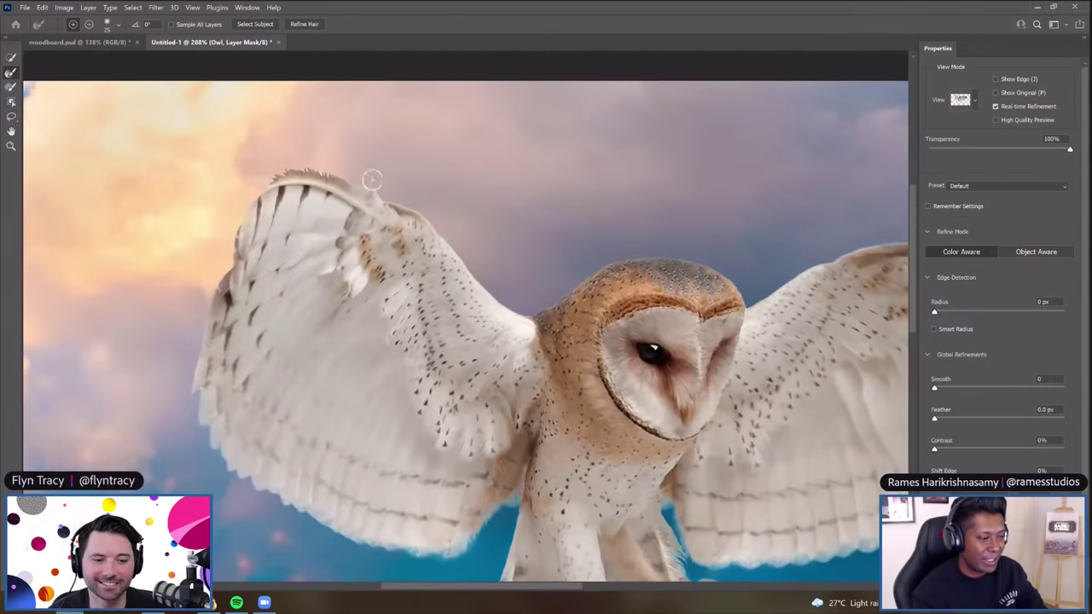
scroll(368, 187, up, 1)
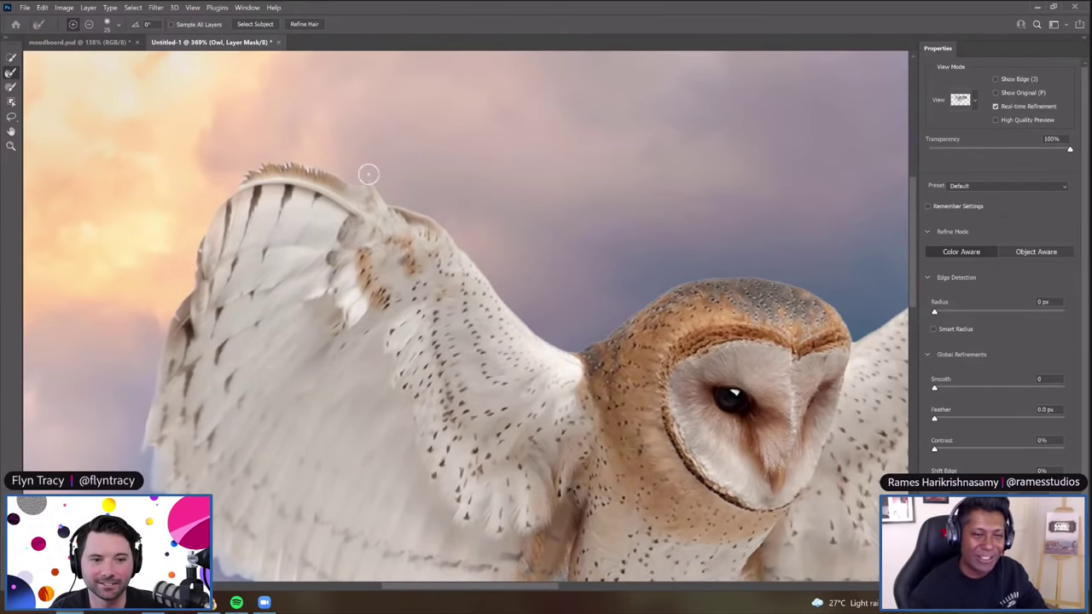
mouse_move(355, 180)
mouse_down()
mouse_move(309, 167)
mouse_move(243, 181)
mouse_up()
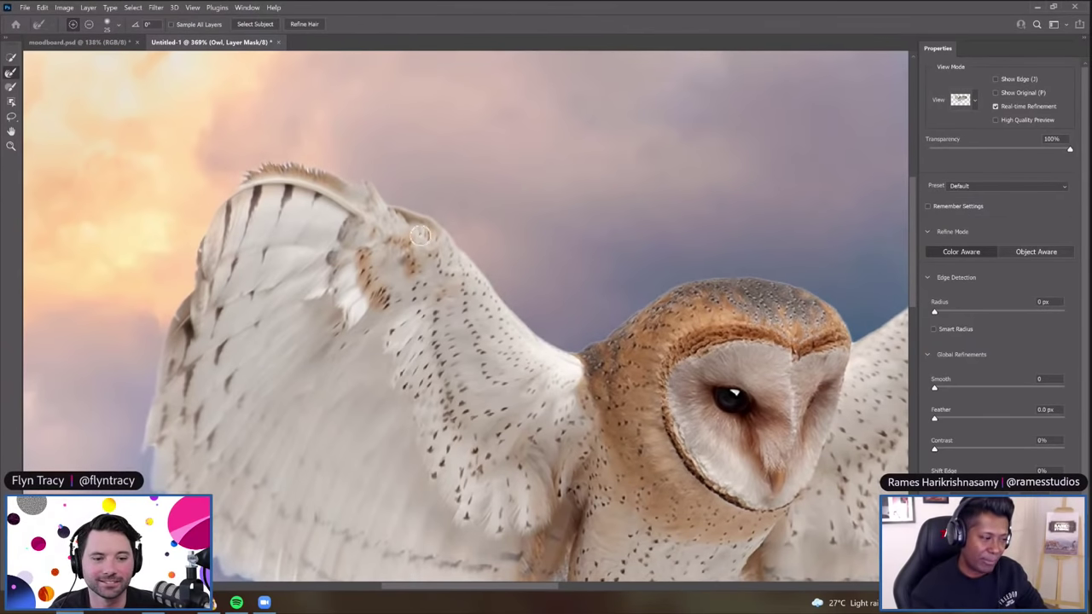
scroll(420, 233, down, 3)
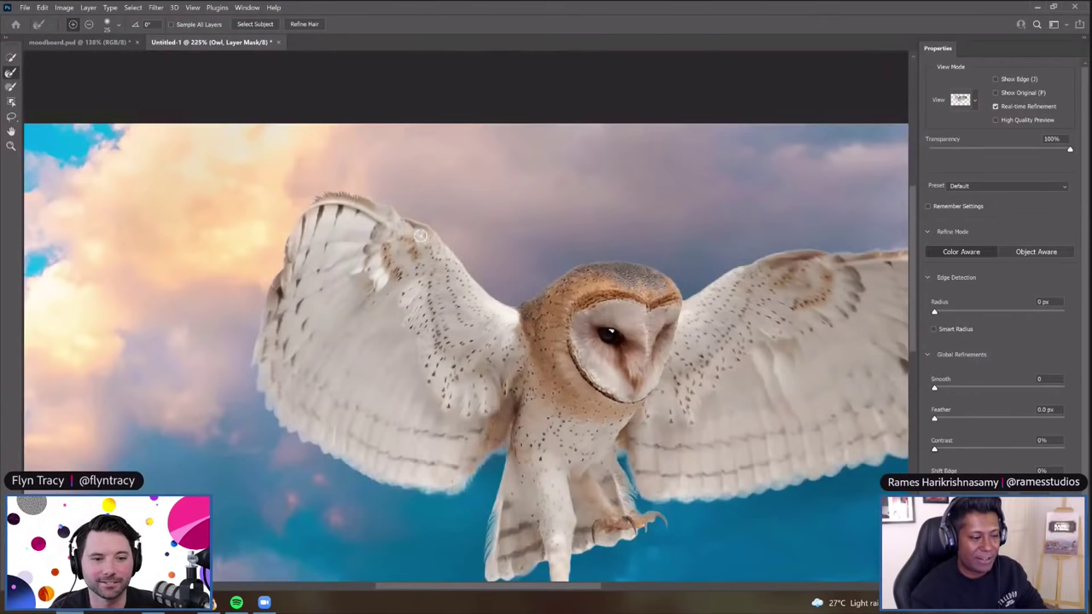
scroll(418, 236, down, 2)
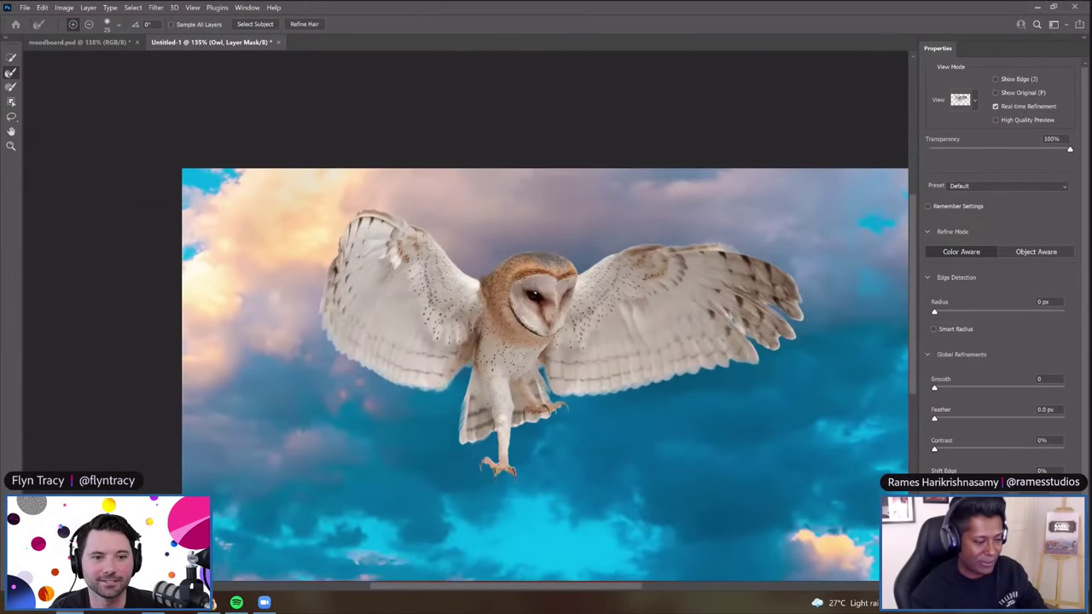
key(Return)
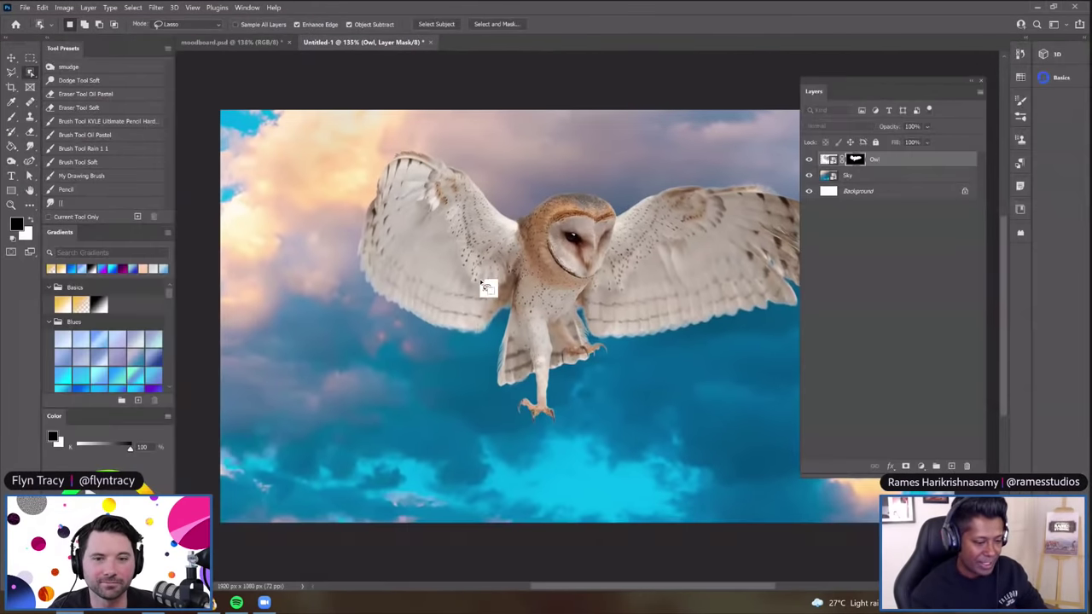
scroll(553, 265, up, 1)
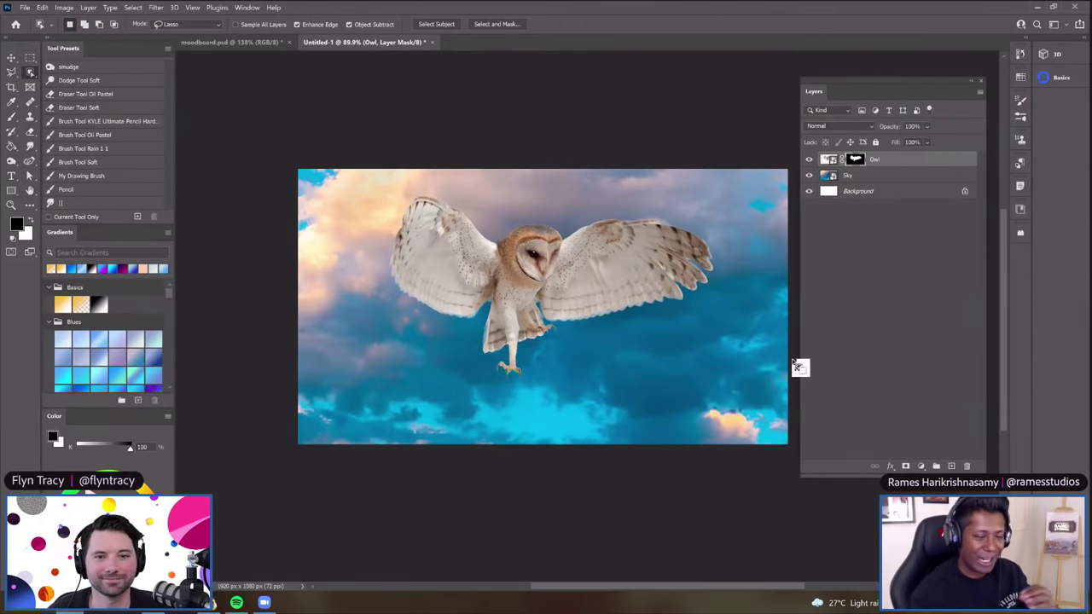
Add a Color Lookup adjustment above the Owl layer using the FuturisticBleak.3DL 3D LUT
click(922, 467)
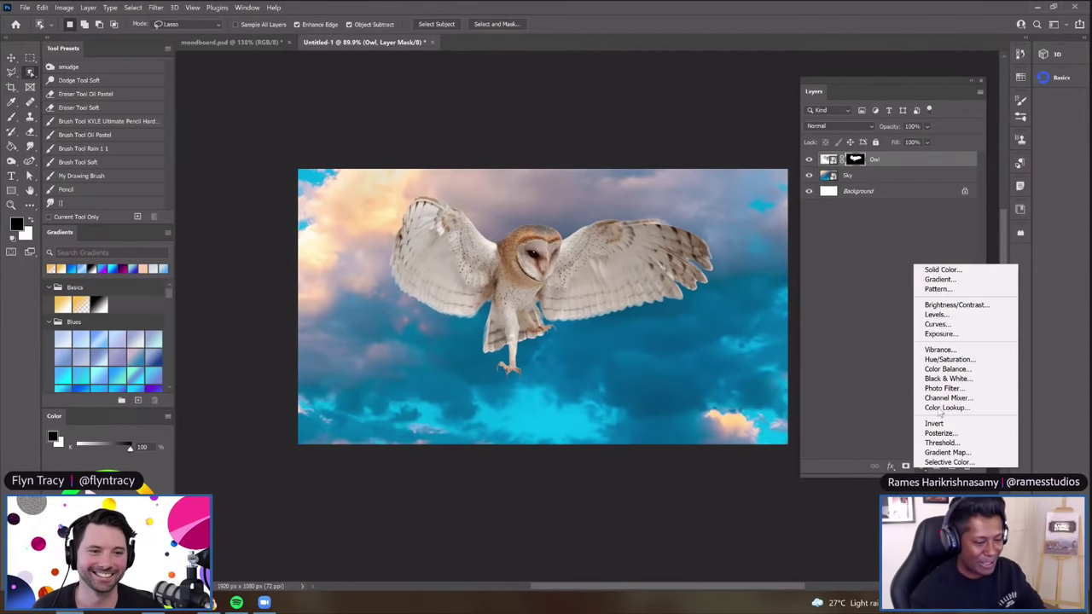
click(887, 387)
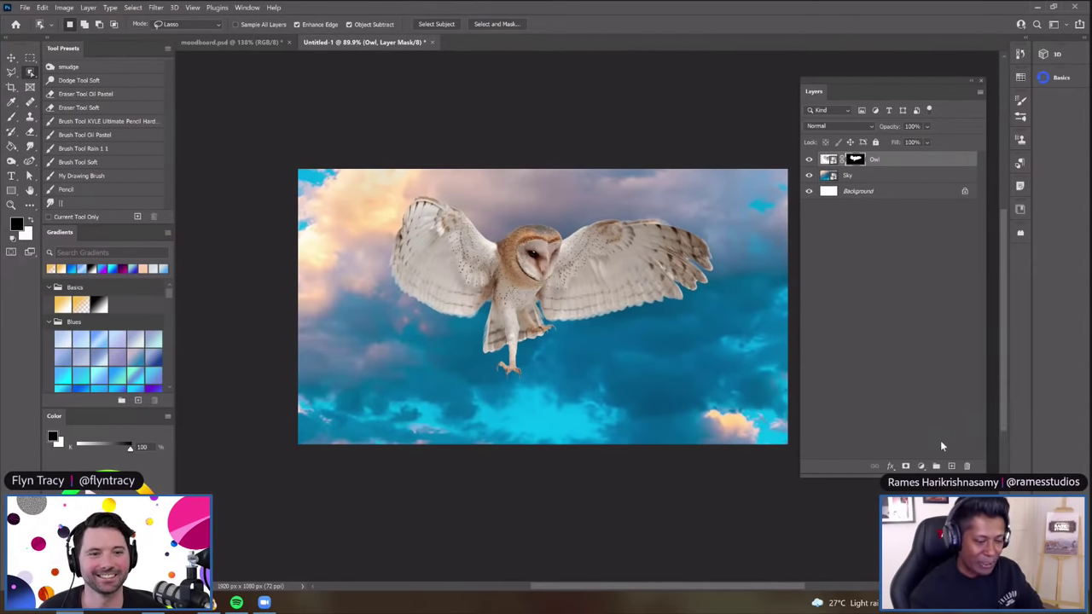
click(922, 466)
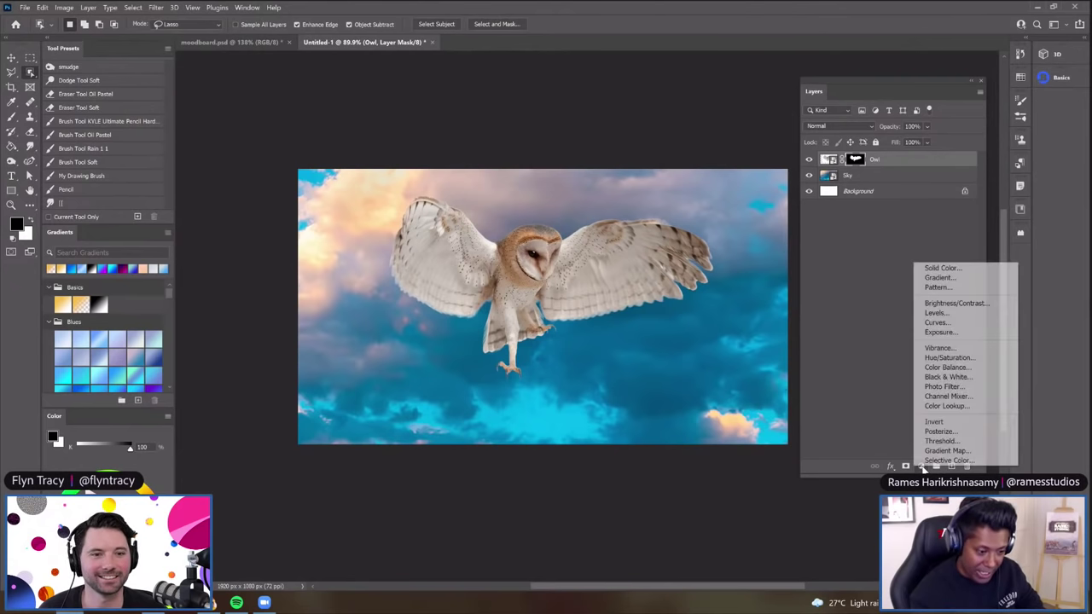
click(944, 407)
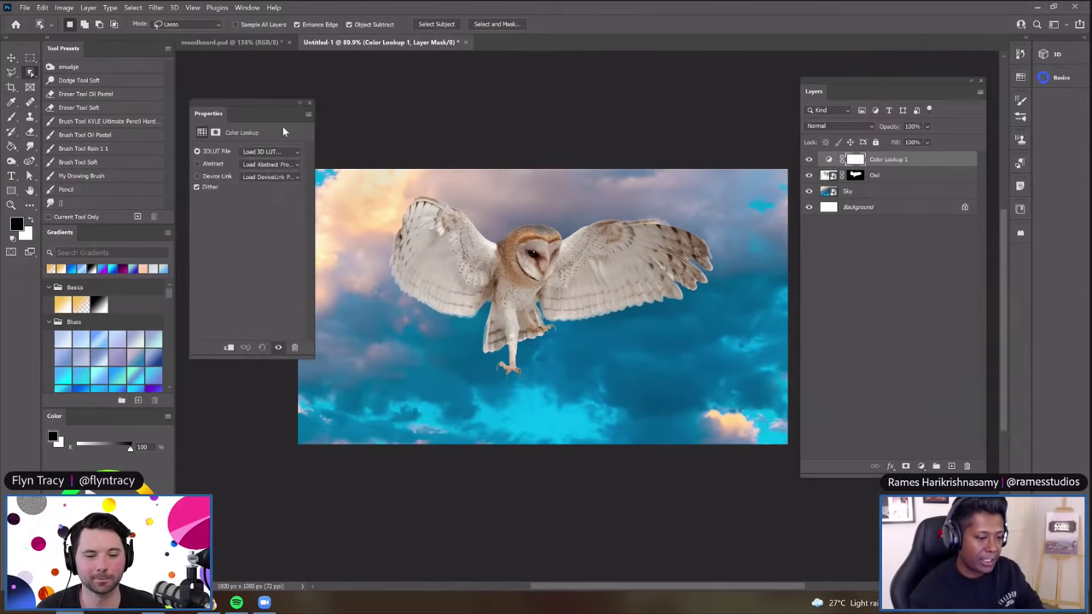
click(270, 151)
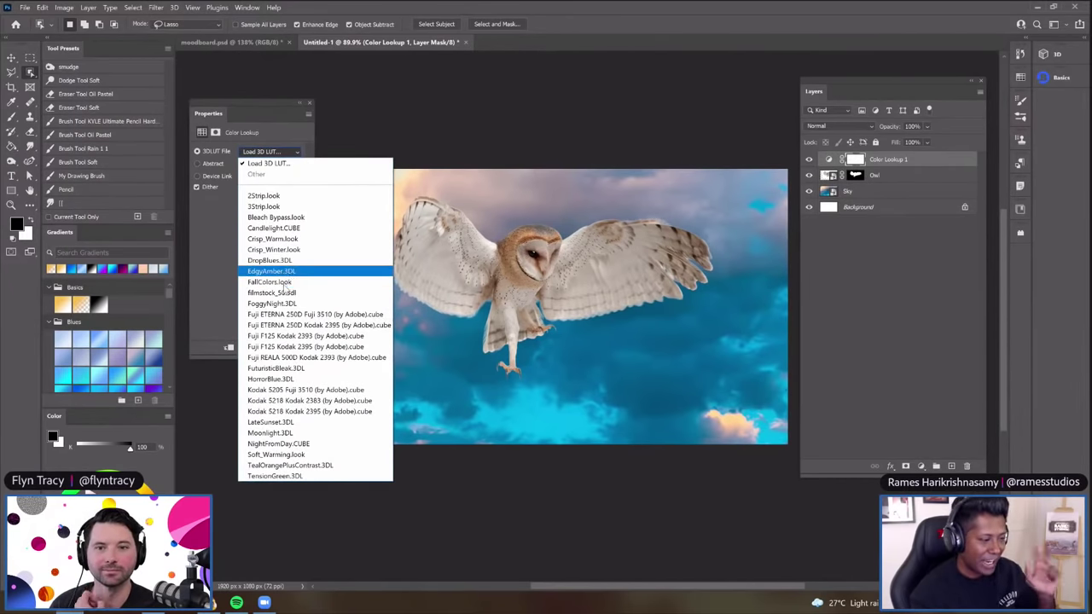
click(278, 368)
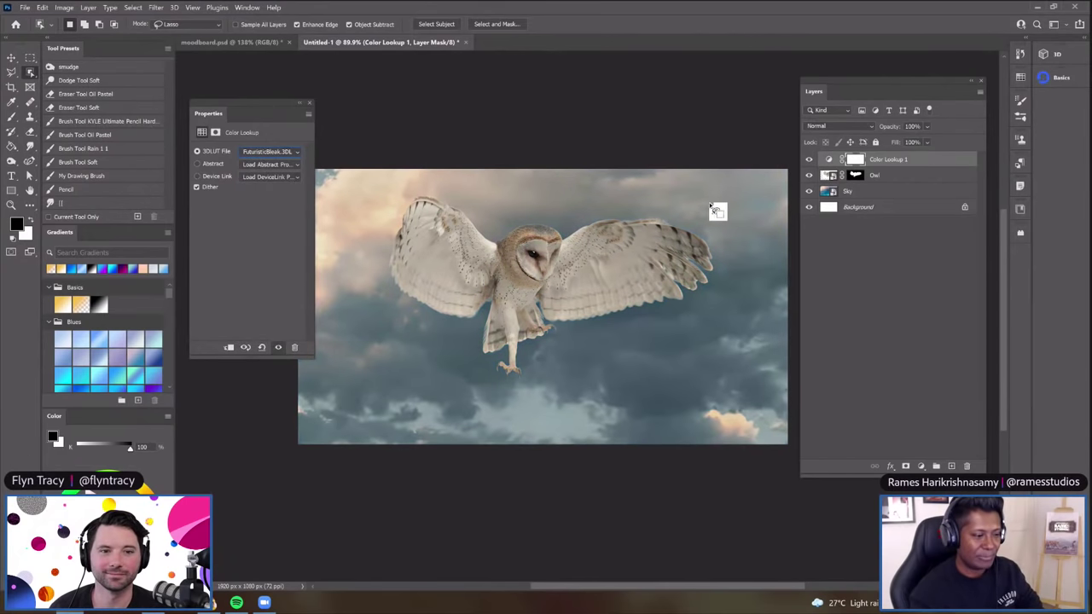
Compare the image with and without the FuturisticBleak Color Lookup, and place a copy of the adjustment between the Owl and Sky layers
click(808, 159)
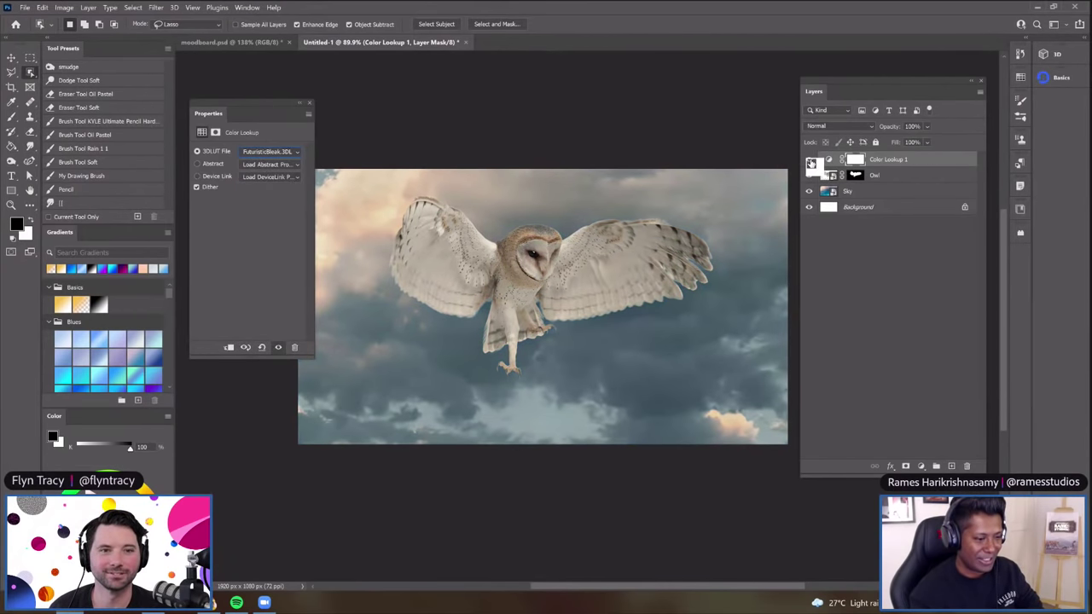
click(810, 161)
click(809, 160)
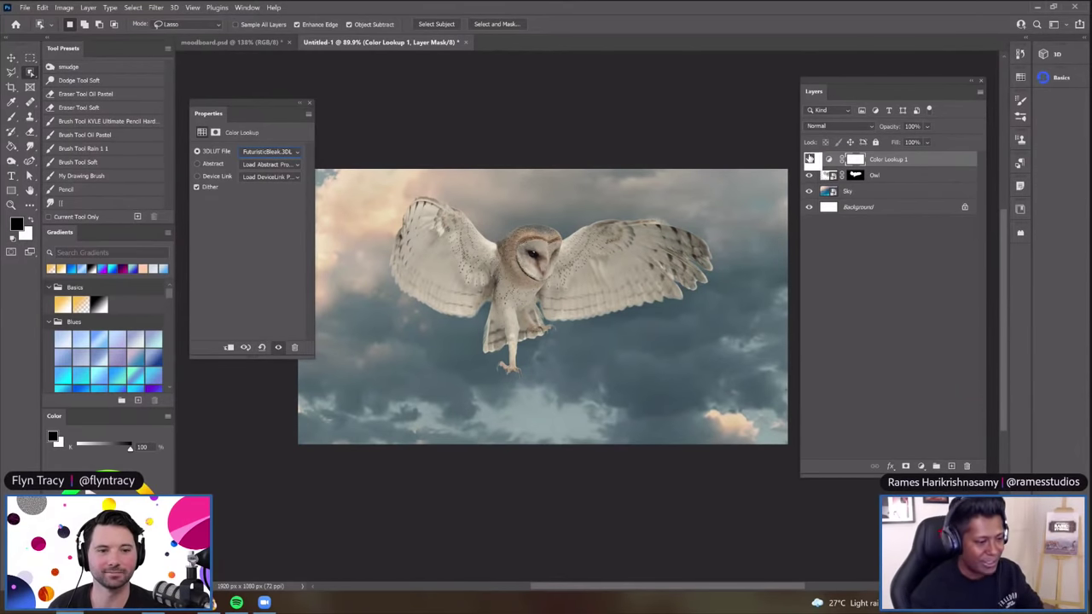
click(809, 160)
click(809, 160)
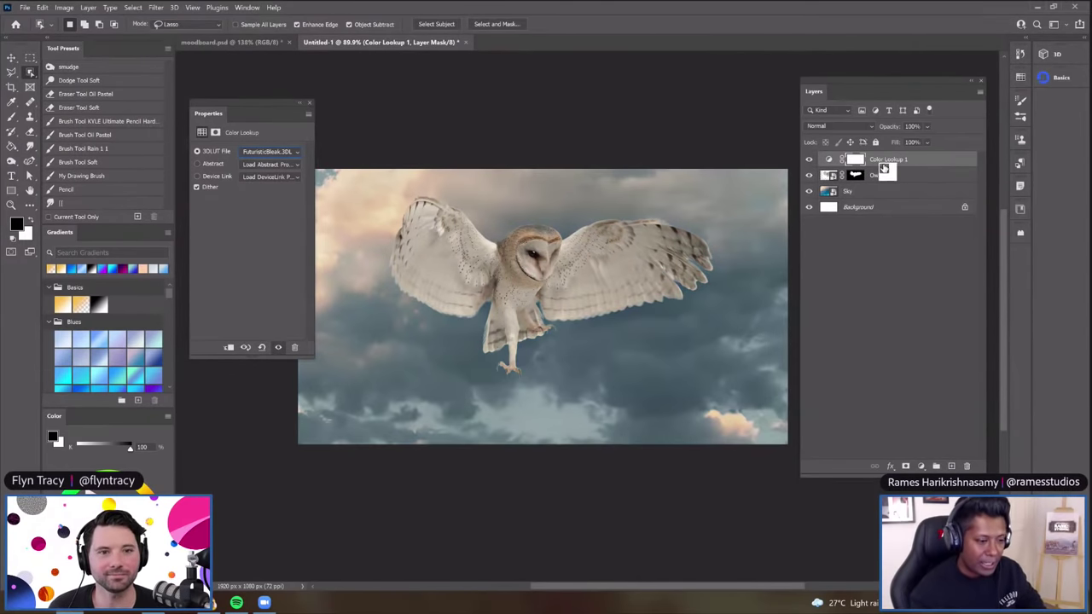
click(809, 162)
click(809, 162)
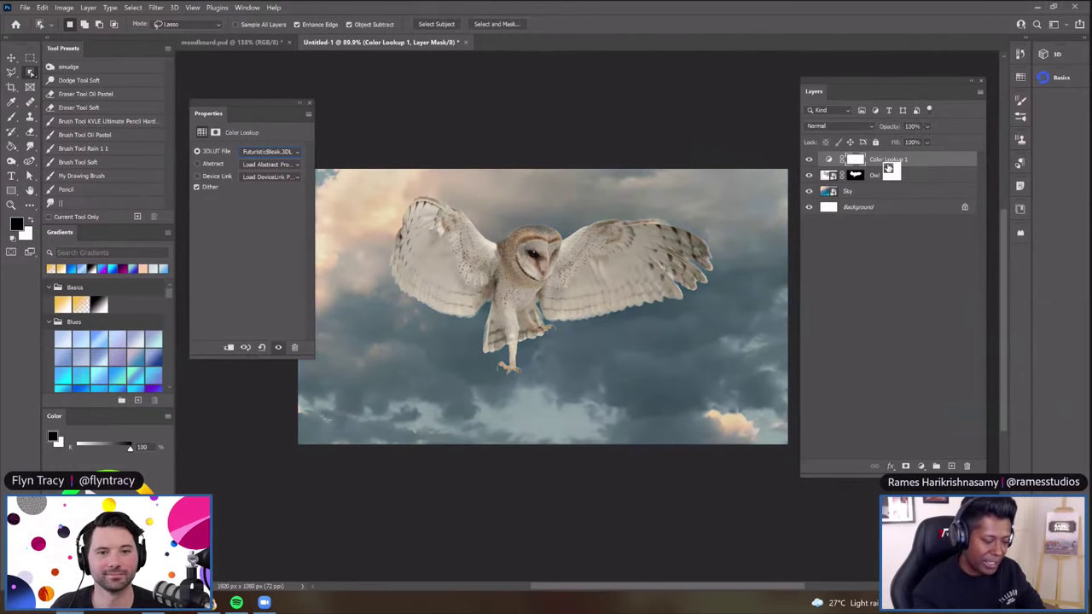
drag(887, 168, 909, 203)
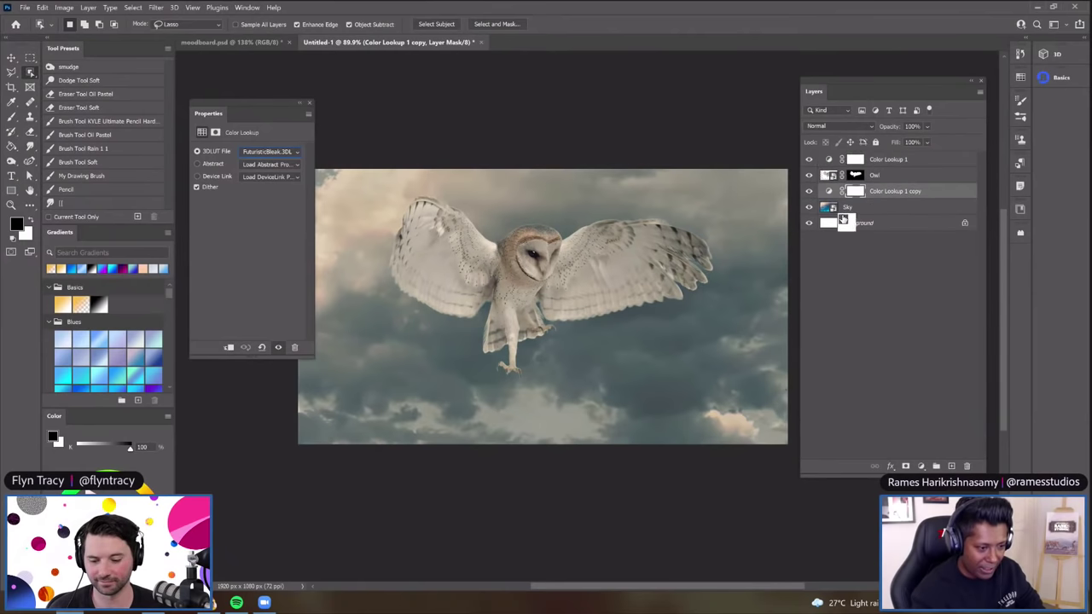
Add a second Color Lookup at the top of the layer stack using EdgyAmber.3DL and lower its opacity to 30%
click(899, 162)
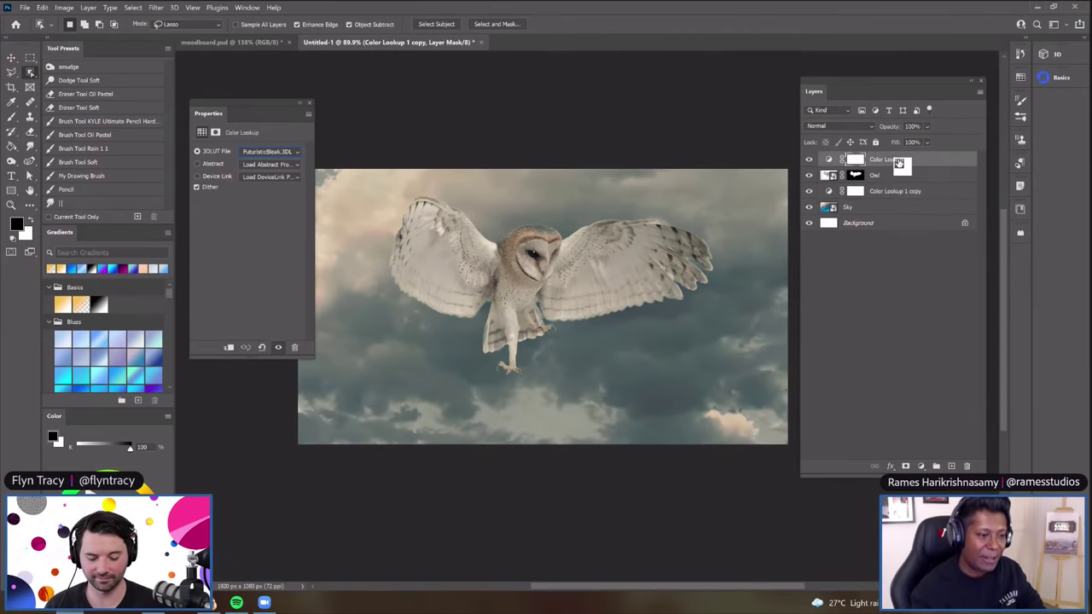
click(921, 467)
click(938, 405)
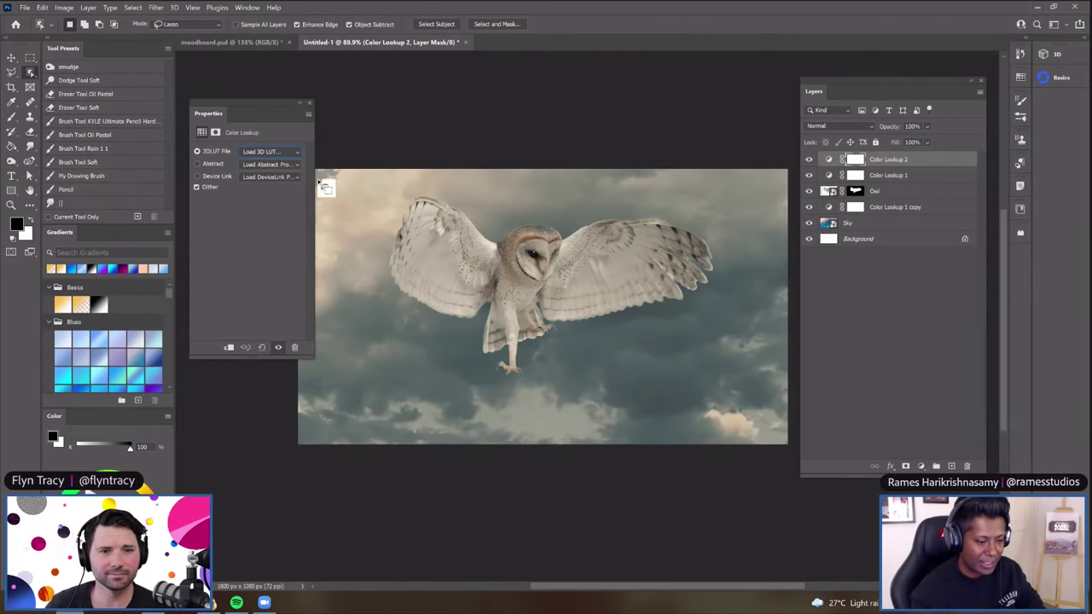
click(292, 153)
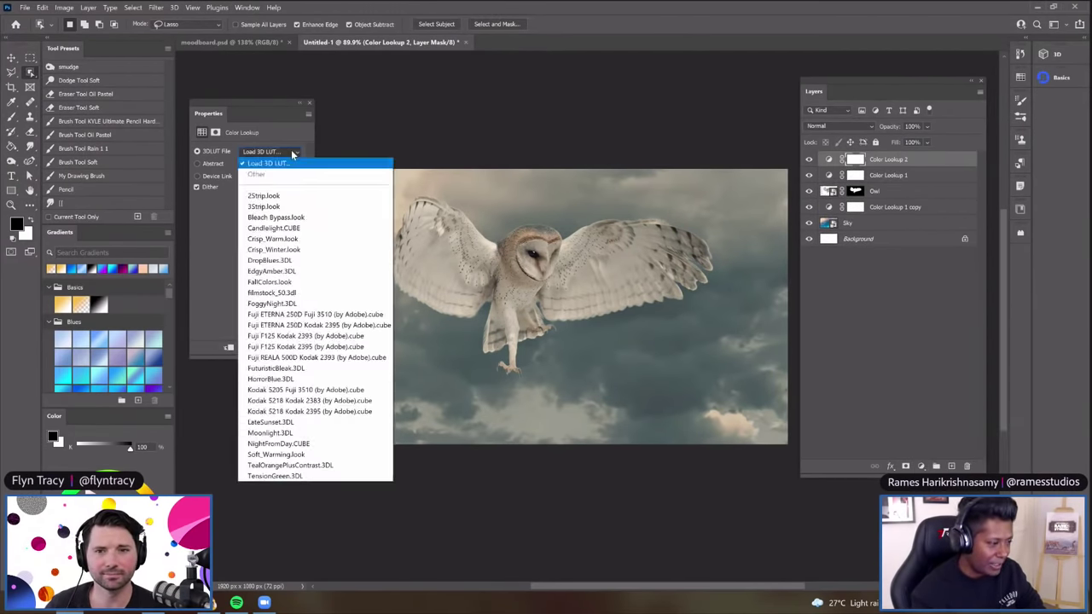
click(302, 271)
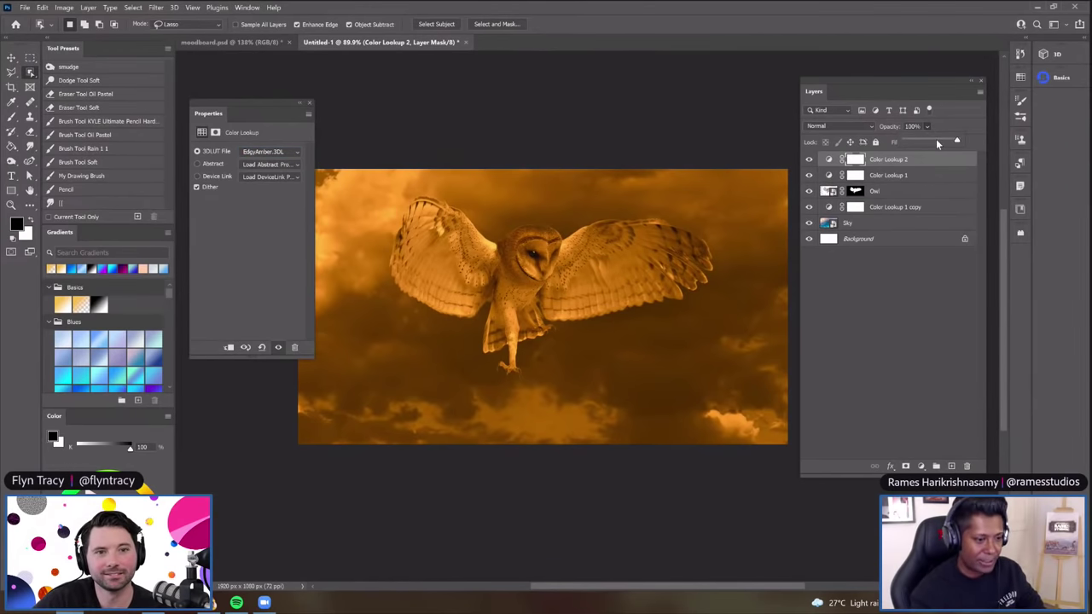
drag(924, 139, 916, 139)
Compare the sky with and without the Color Lookup copy that sits beneath the Owl layer
click(810, 208)
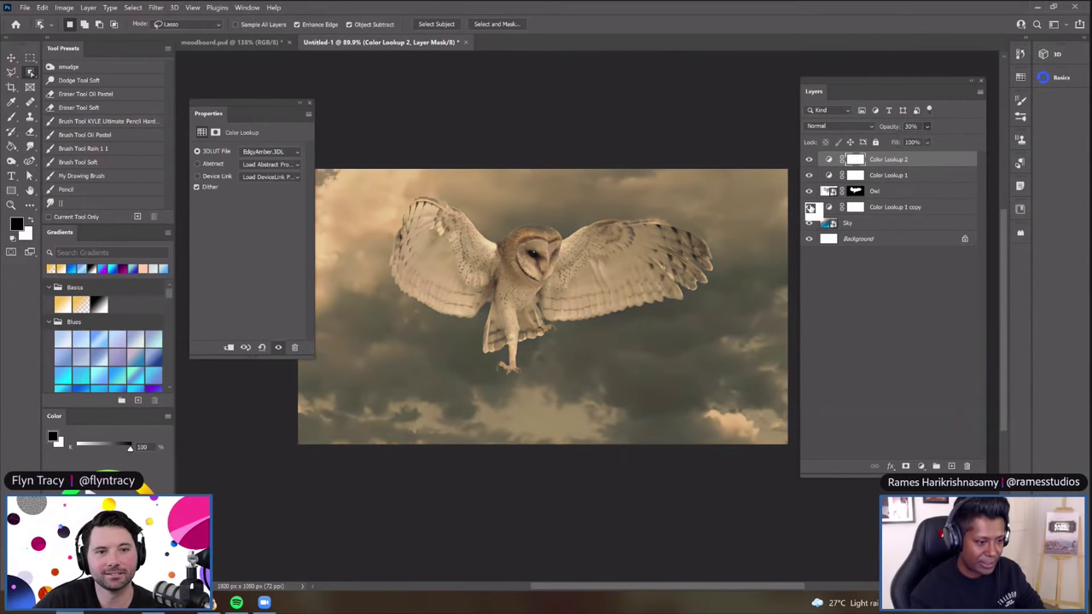
click(810, 207)
click(810, 207)
click(810, 208)
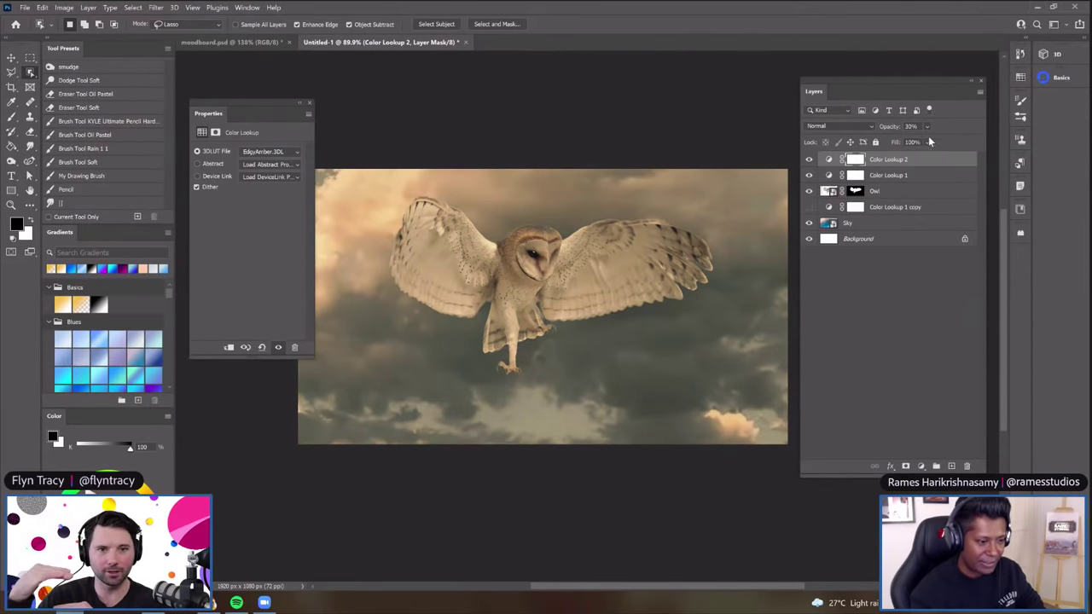
drag(942, 138, 943, 138)
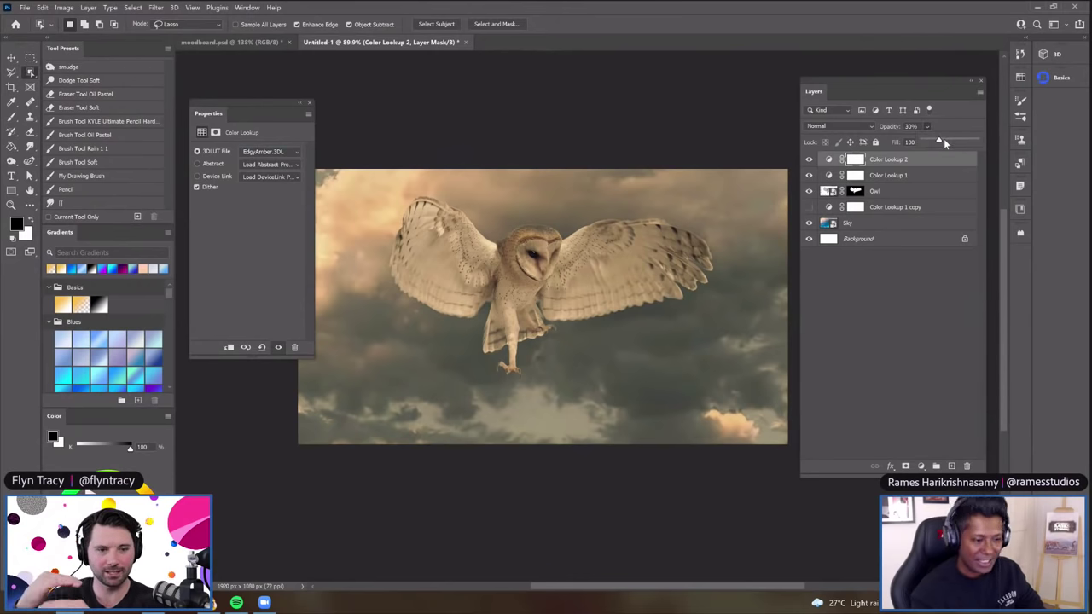
click(807, 211)
Try clipping the Color Lookup 1 adjustment to the Owl layer and release the clipping
drag(854, 208, 893, 176)
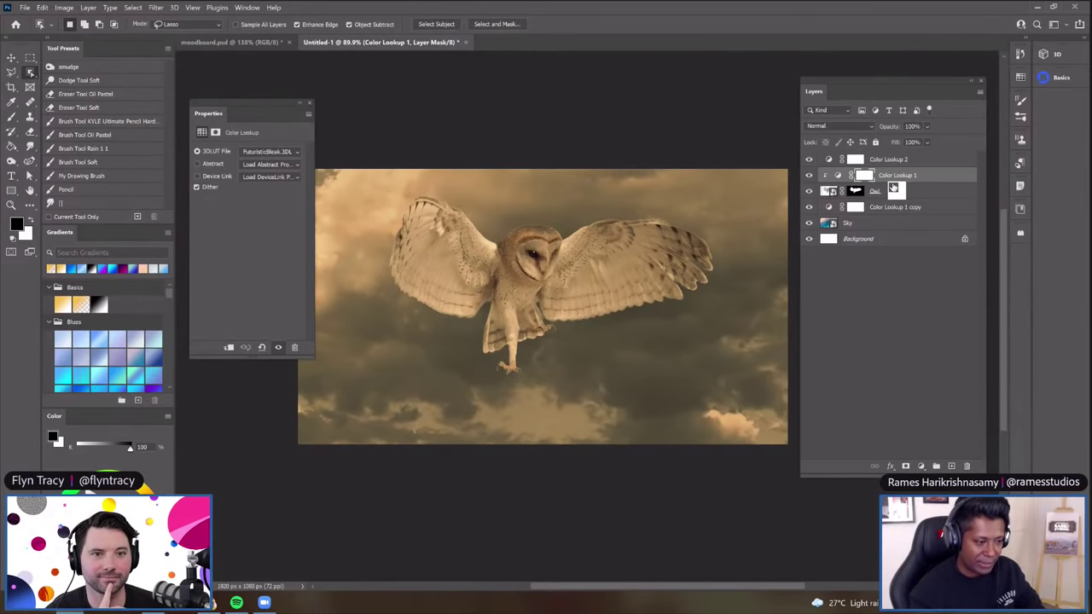
drag(616, 236, 865, 223)
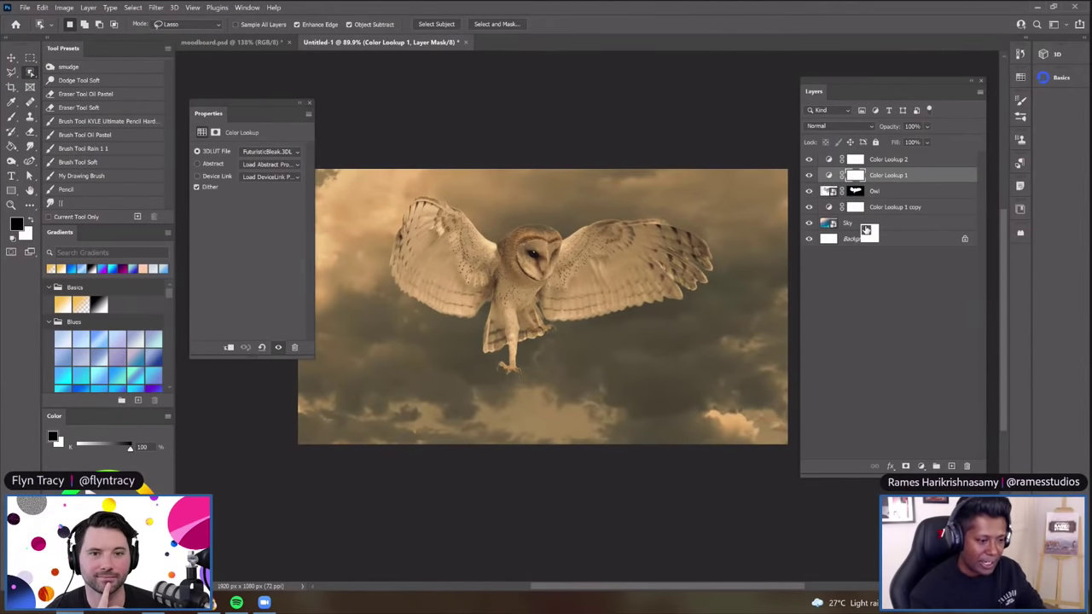
Duplicate the Sky layer and set the copy's blend mode to Multiply
click(866, 224)
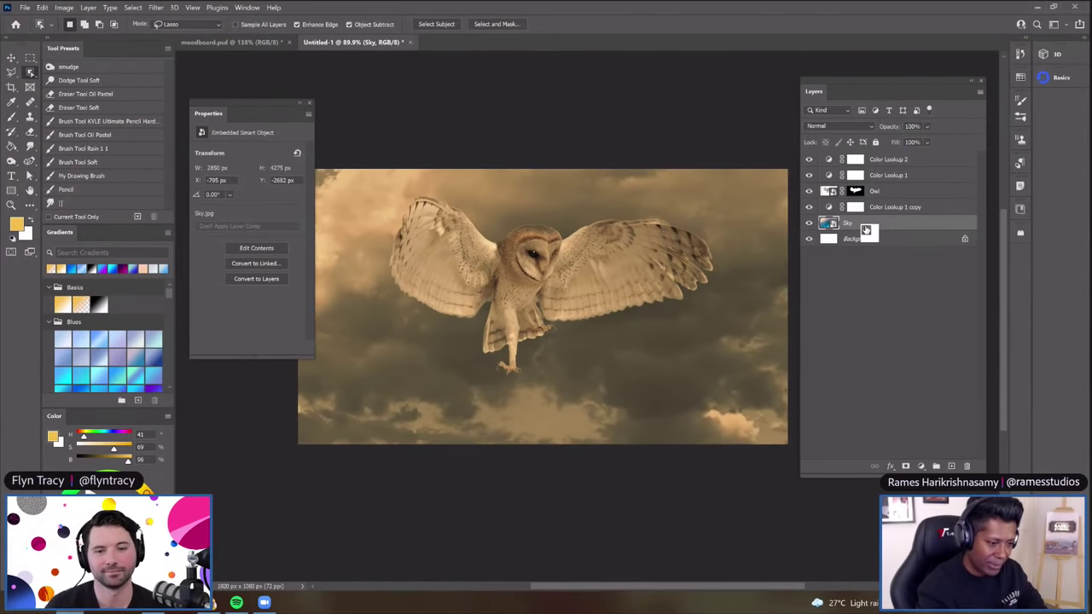
drag(866, 230, 865, 227)
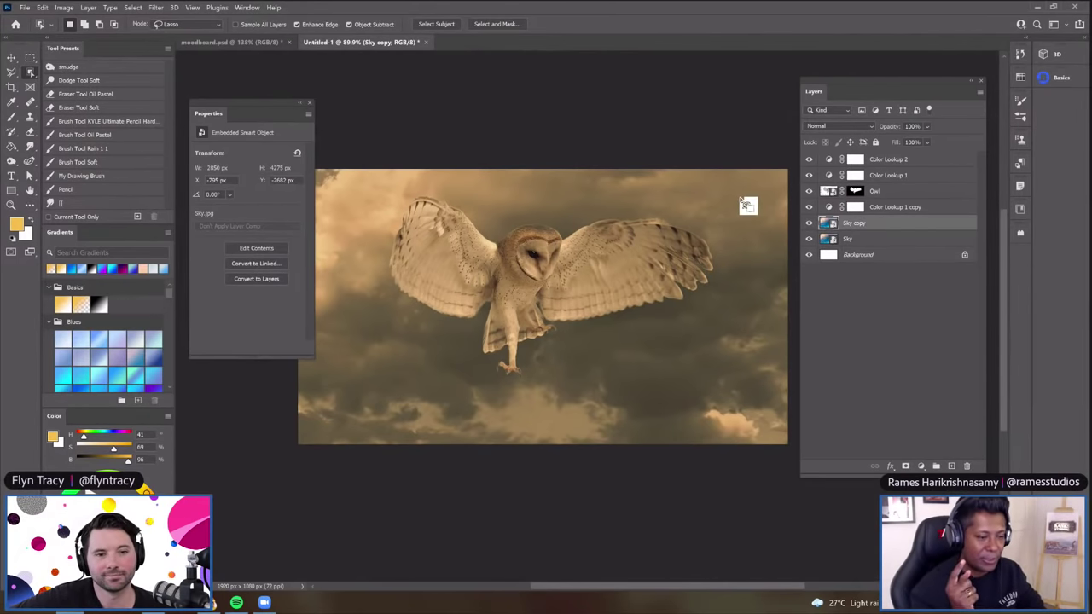
click(847, 125)
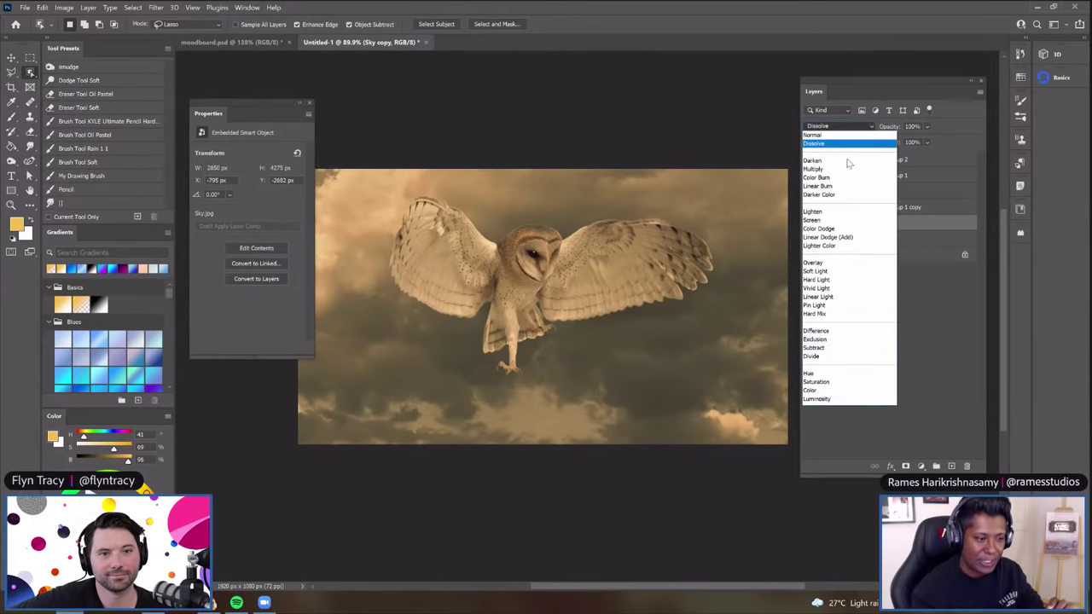
click(847, 172)
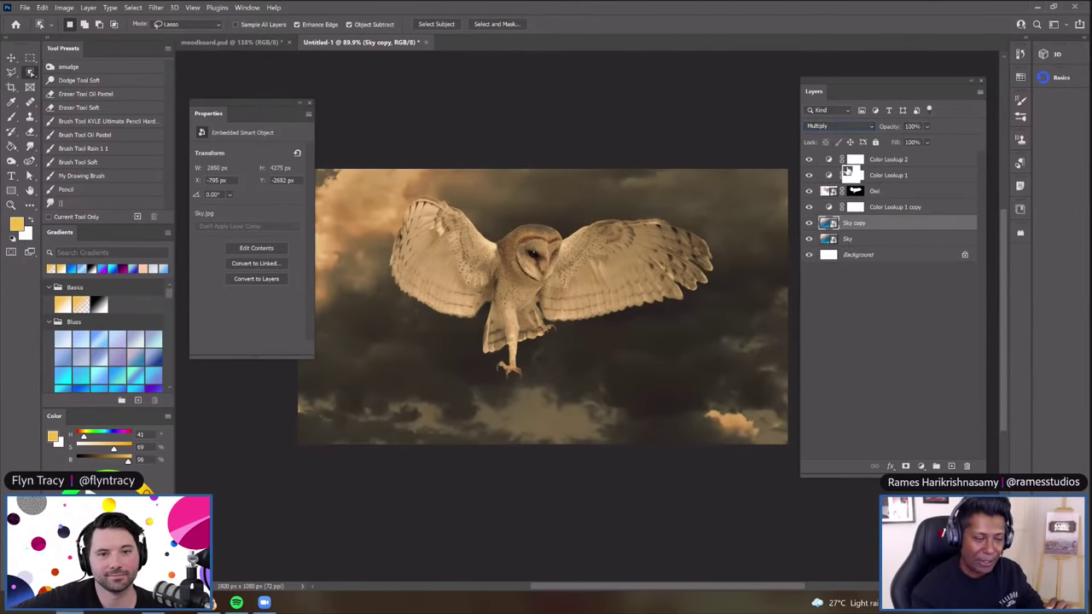
Compare the sky with and without the Multiply copy and reduce the Sky copy layer's opacity to 66%
click(810, 224)
click(810, 223)
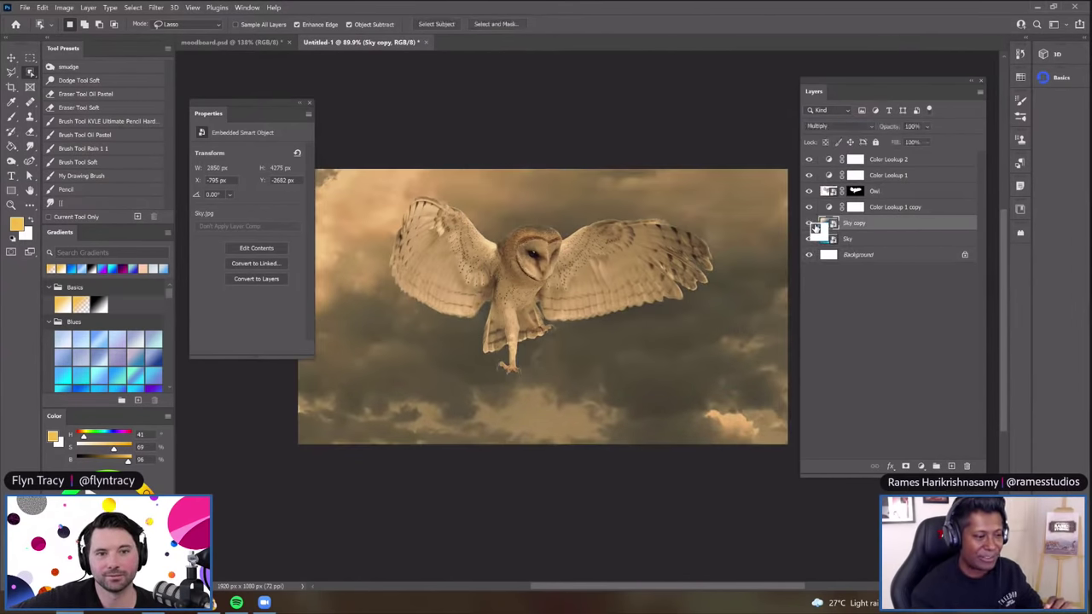
click(810, 224)
drag(831, 223, 926, 134)
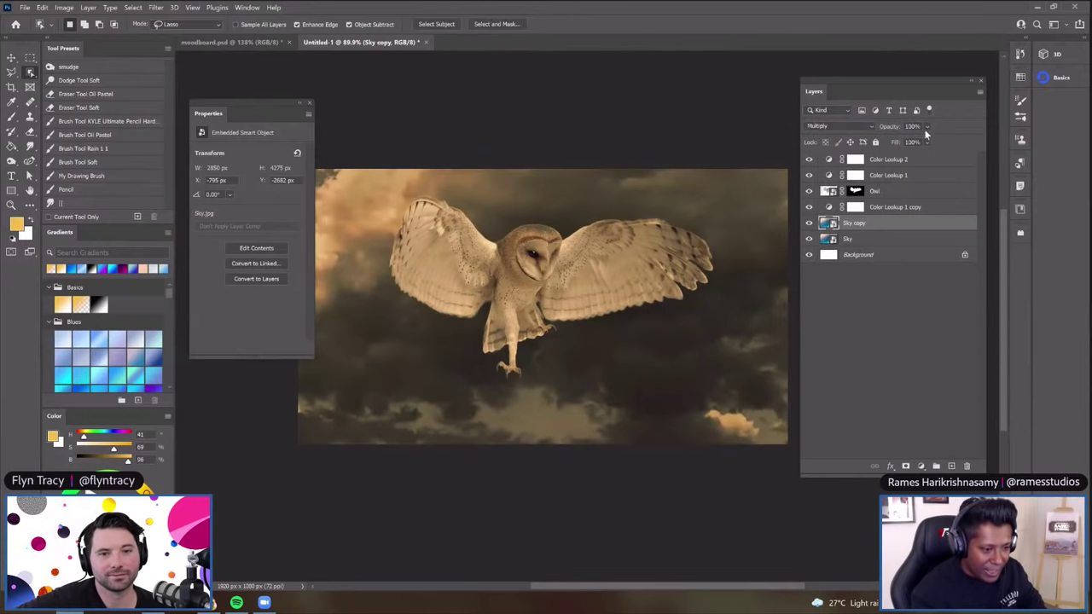
click(926, 126)
click(941, 143)
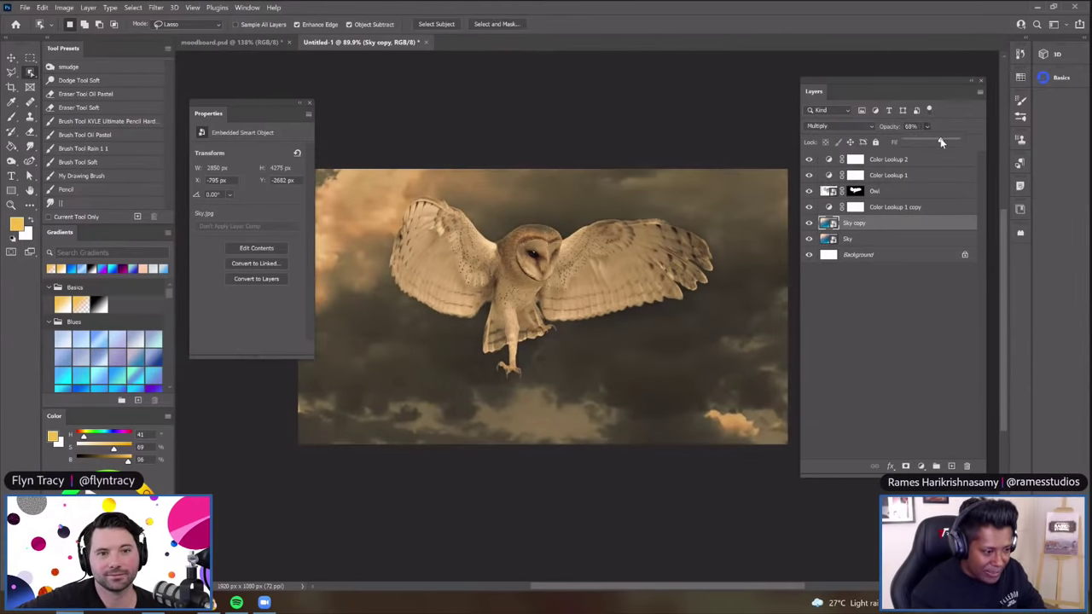
drag(941, 143, 938, 142)
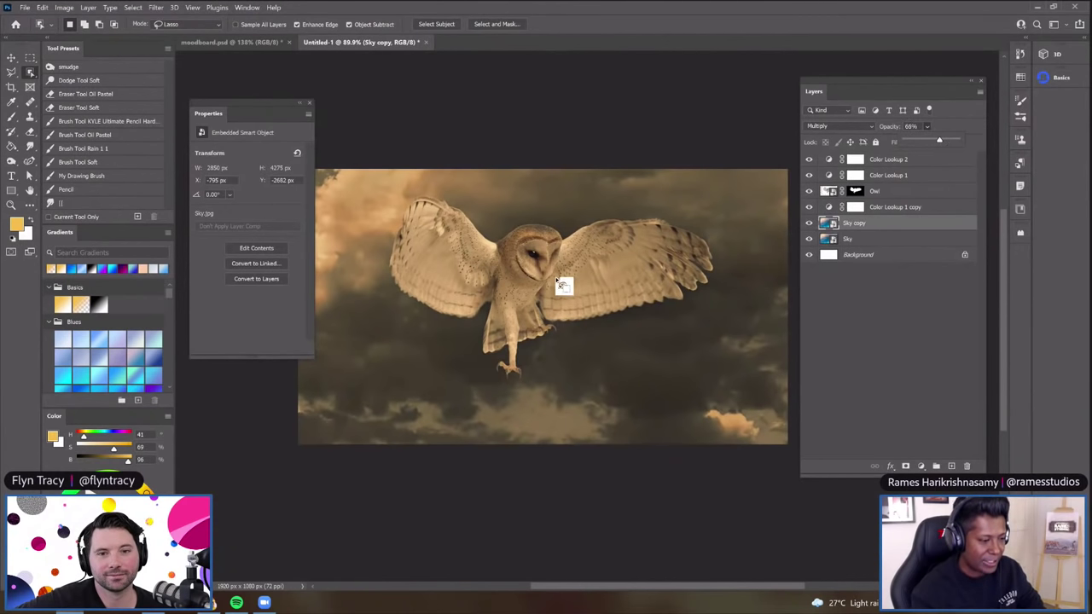
Examine how the graded owl blends with the darkened sky, both in detail and across the whole composition
scroll(568, 285, up, 1)
drag(291, 105, 261, 99)
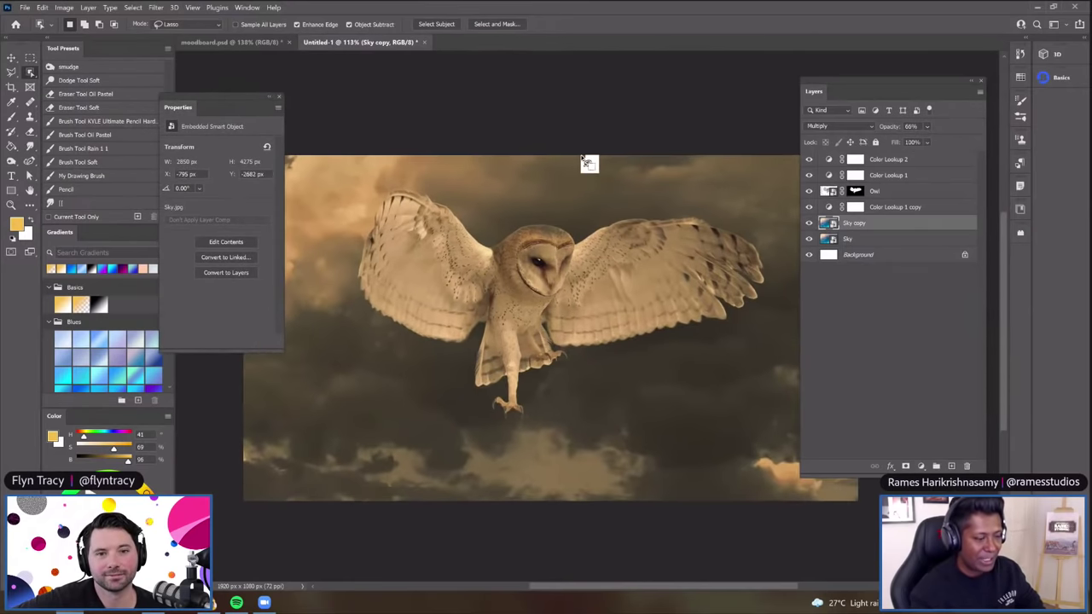
scroll(588, 163, down, 1)
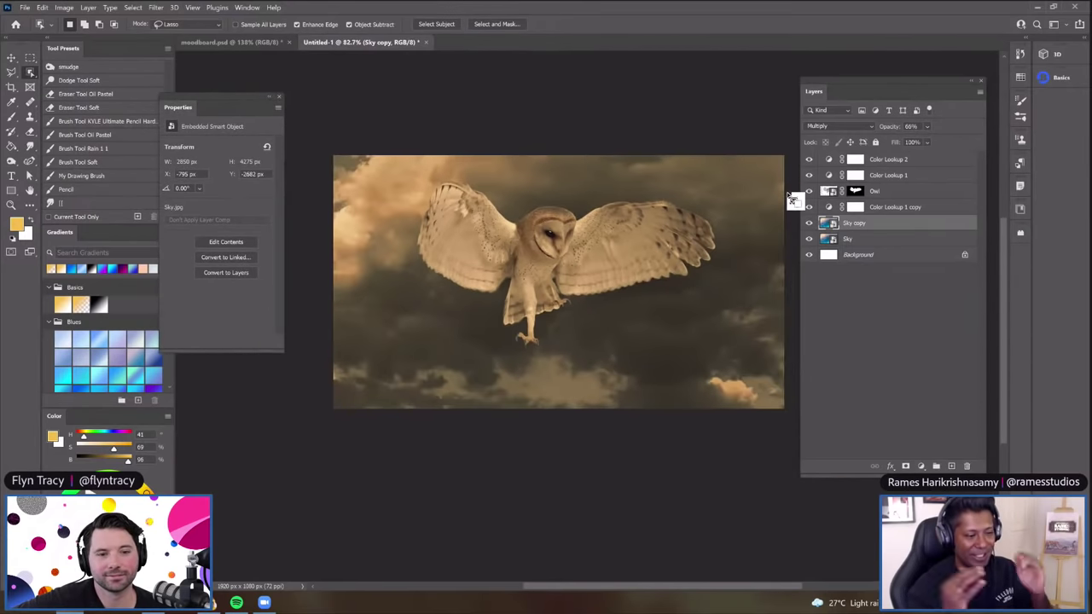
scroll(614, 215, down, 2)
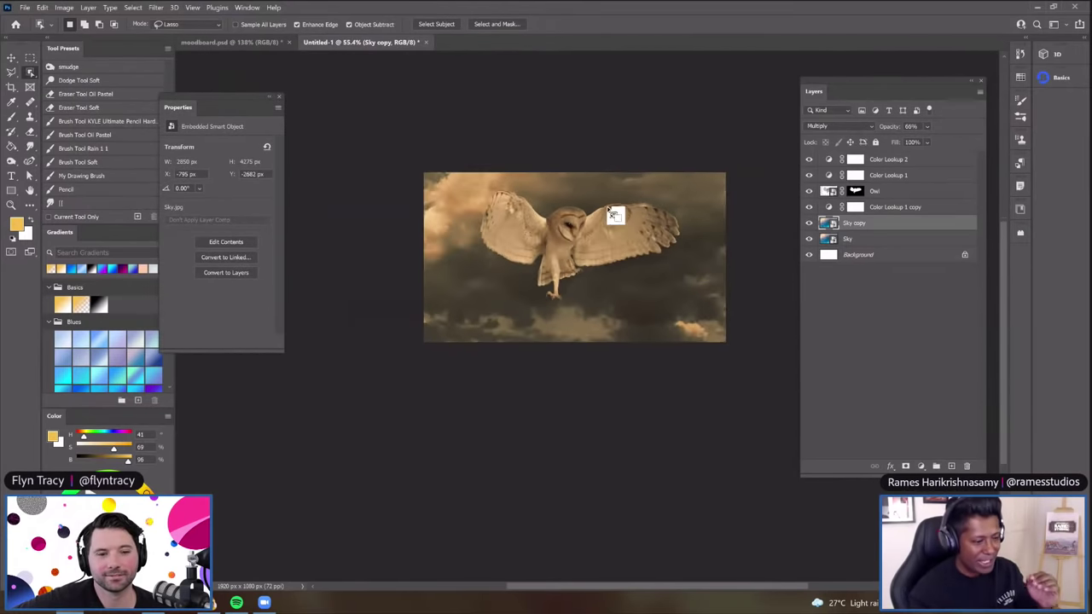
scroll(614, 215, up, 3)
scroll(551, 214, down, 1)
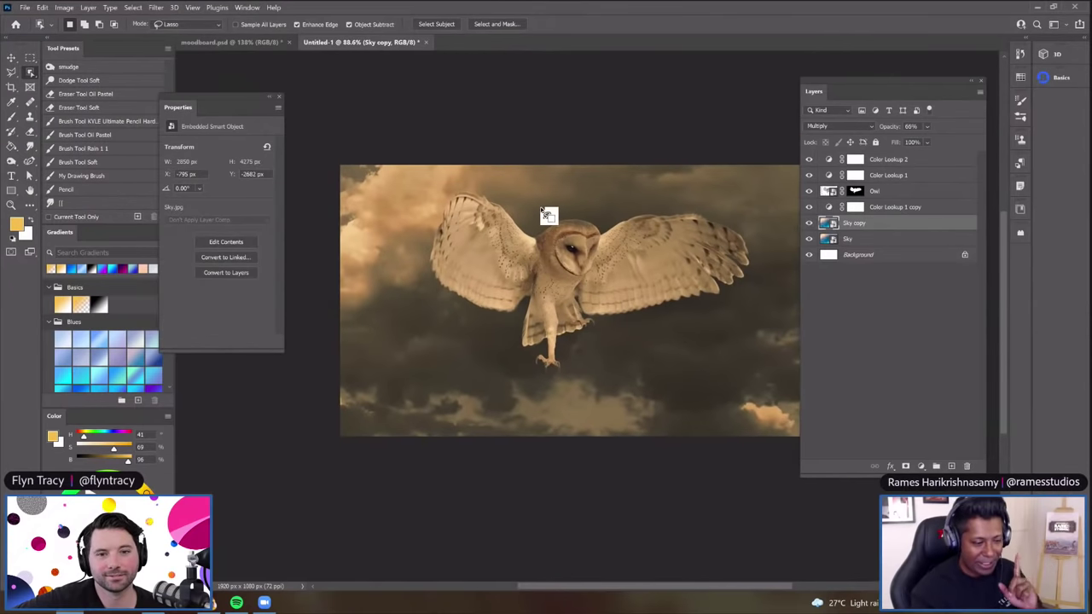
scroll(546, 215, up, 1)
scroll(545, 213, up, 1)
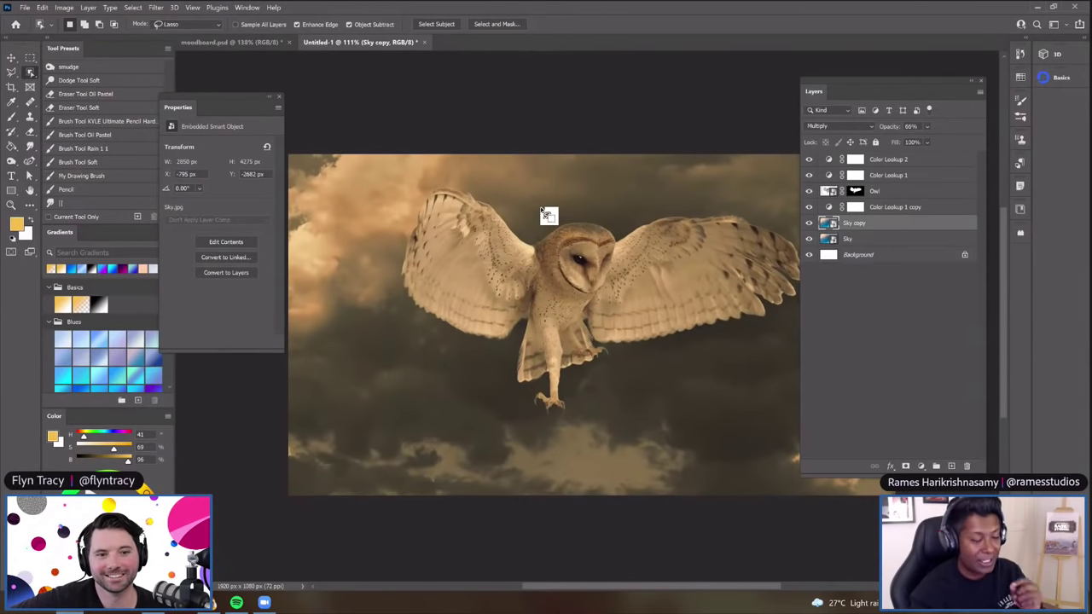
scroll(546, 213, down, 2)
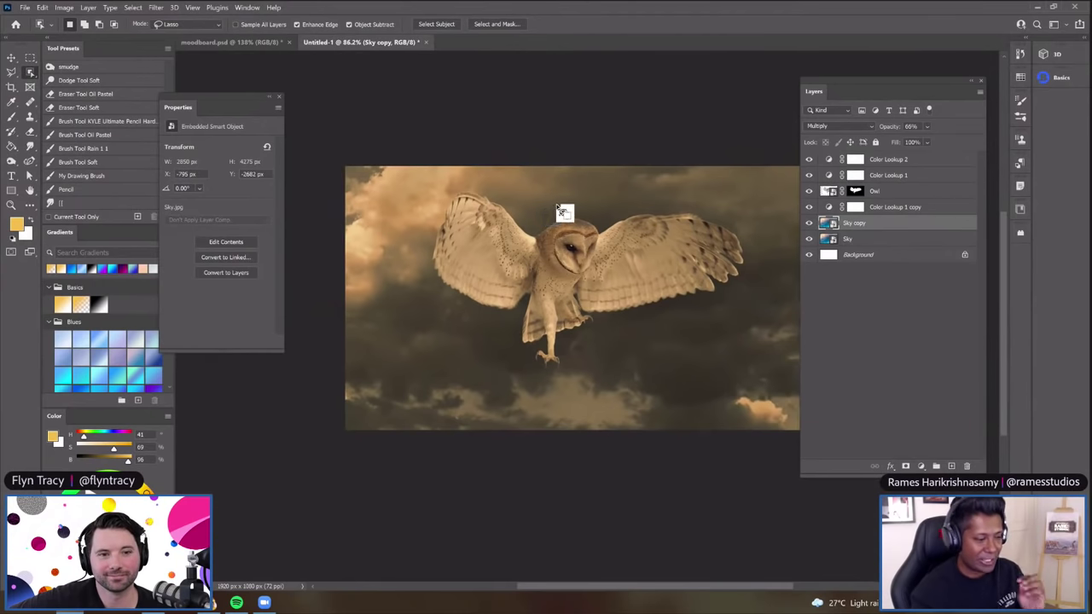
scroll(544, 212, up, 2)
scroll(545, 214, up, 1)
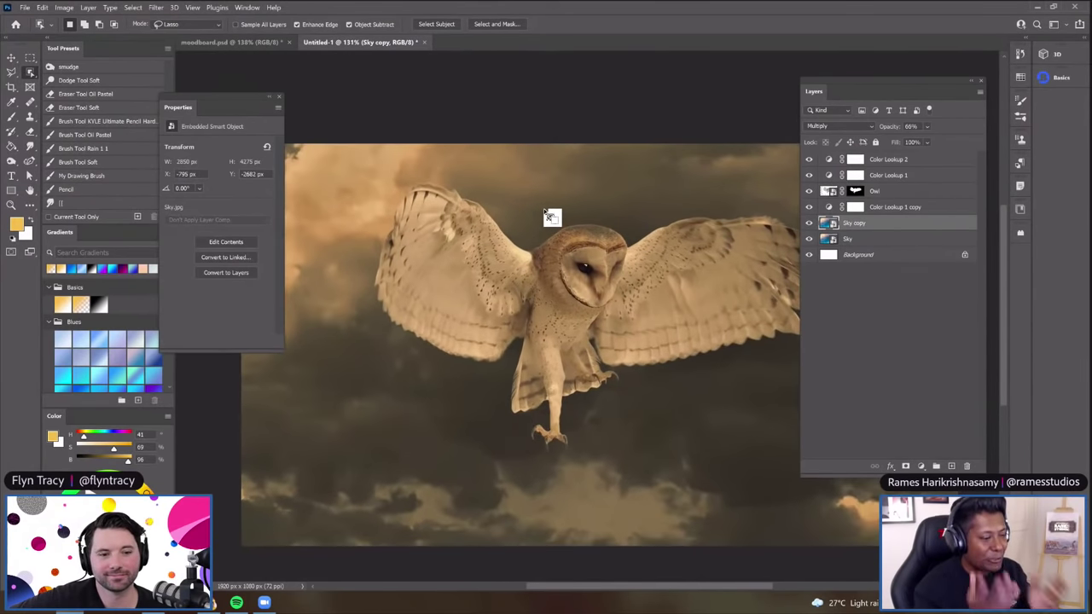
Add a Brightness/Contrast adjustment layer above the Owl layer and clip it to the owl
click(279, 96)
scroll(331, 144, down, 1)
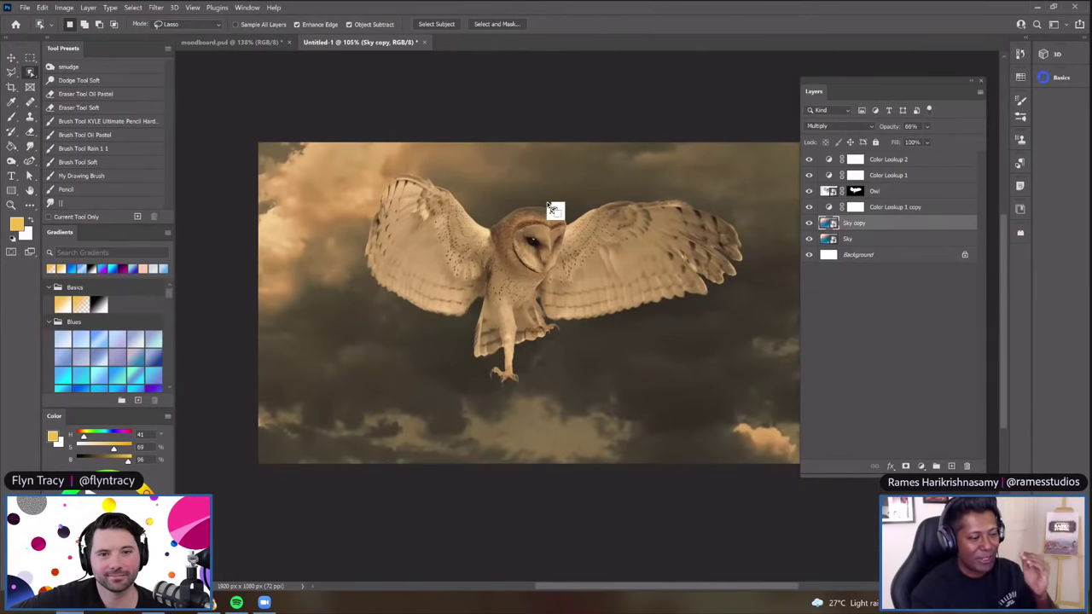
scroll(554, 209, up, 1)
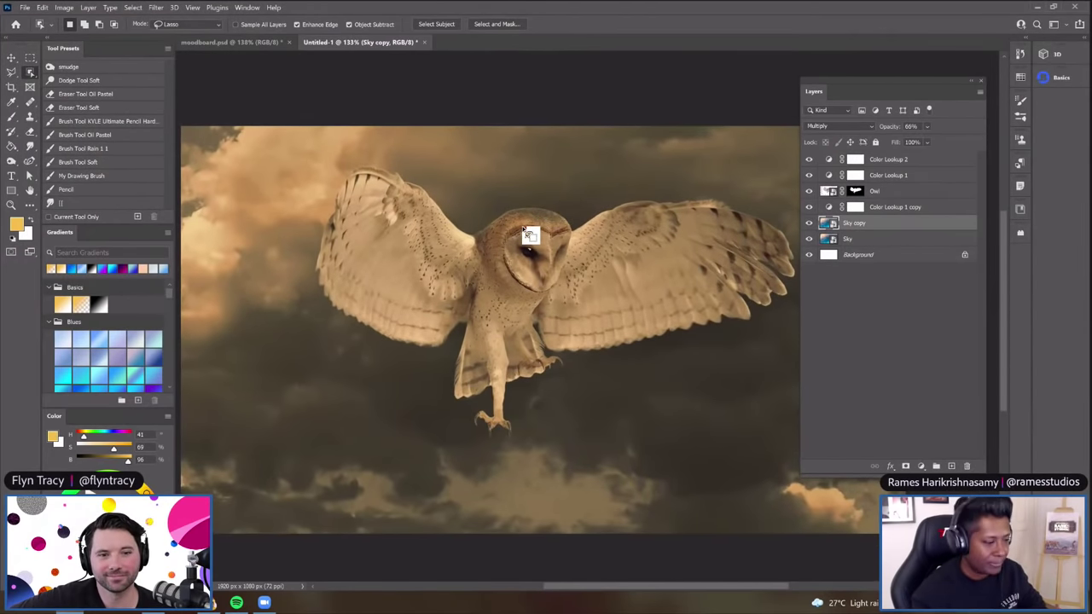
scroll(526, 230, up, 1)
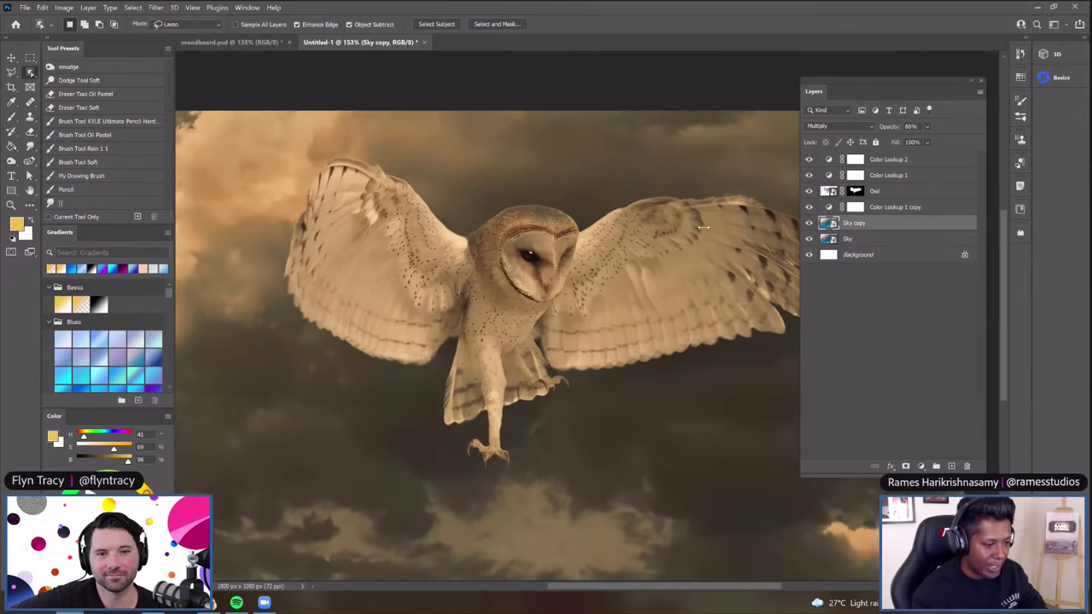
click(887, 192)
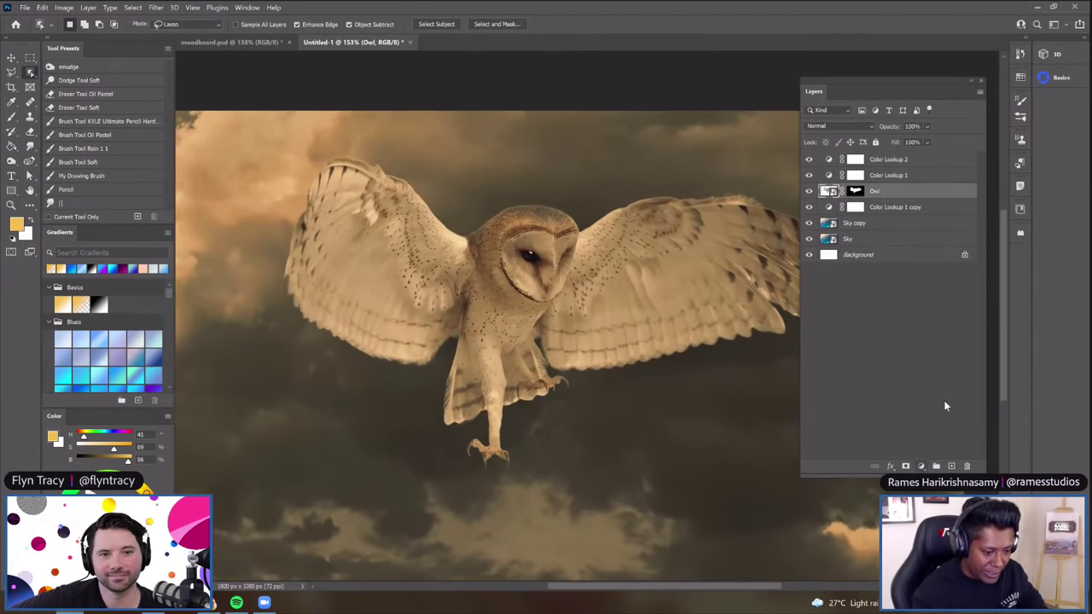
click(920, 467)
click(920, 467)
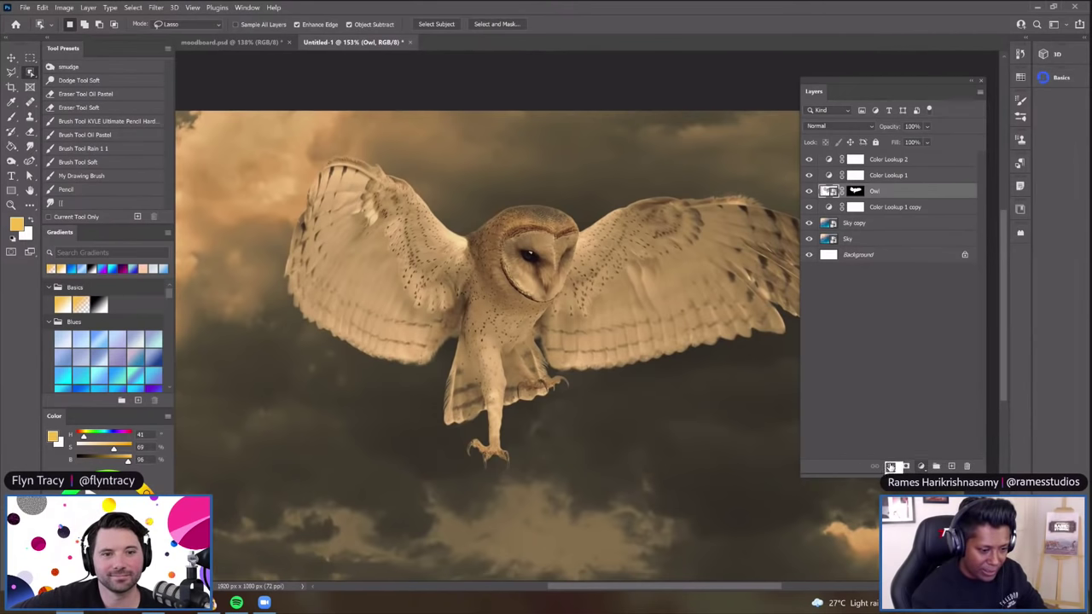
click(920, 467)
click(955, 303)
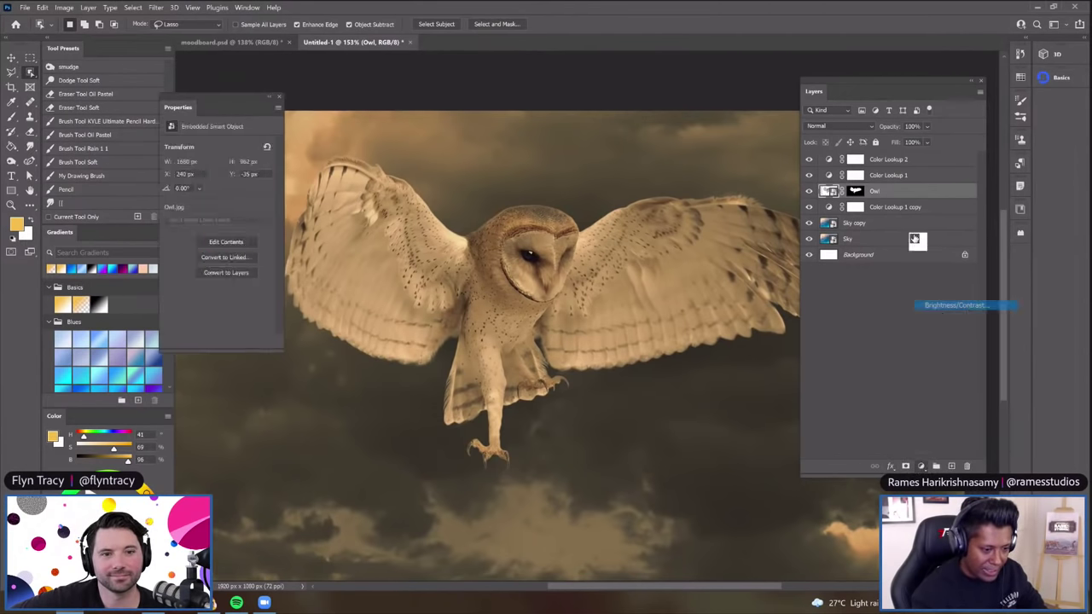
drag(879, 195, 623, 220)
key(ctrl+0)
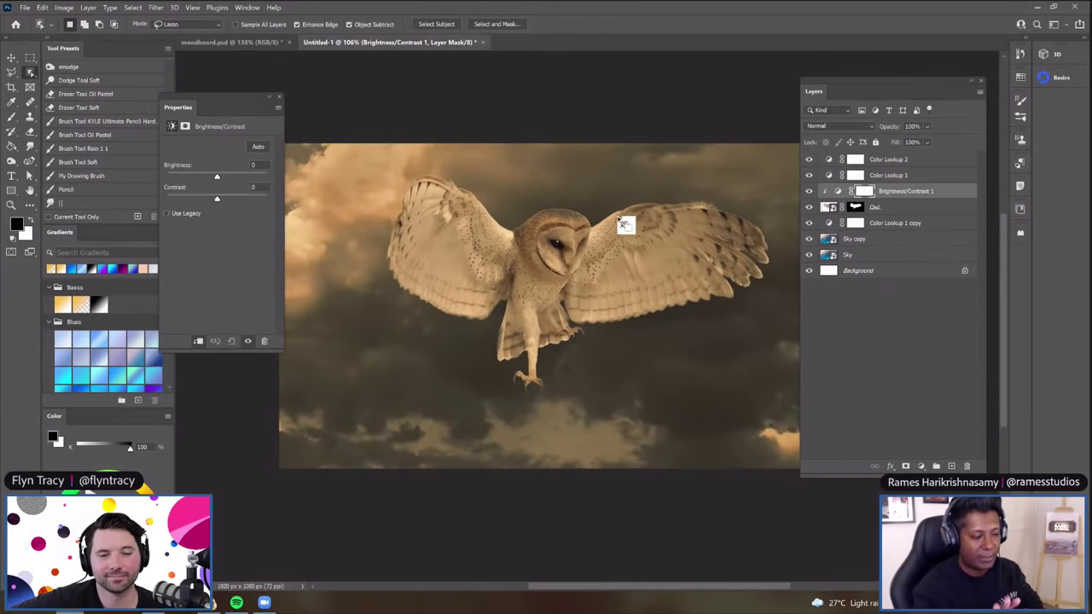
Darken the owl by lowering the clipped Brightness/Contrast adjustment's brightness to -87, checking the blend with the sky
drag(621, 220, 847, 187)
scroll(575, 244, up, 5)
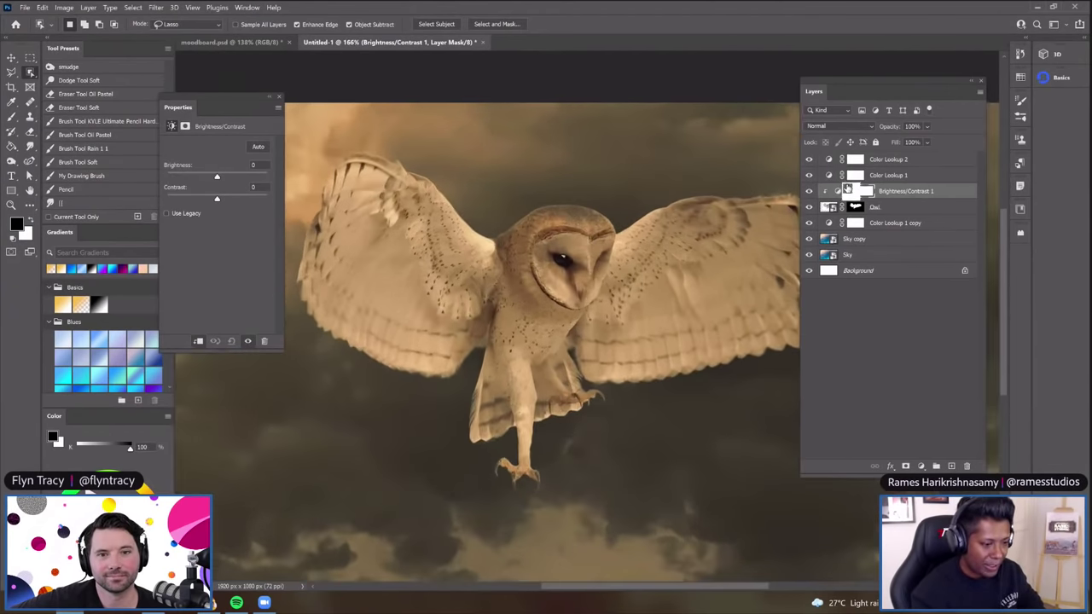
click(837, 190)
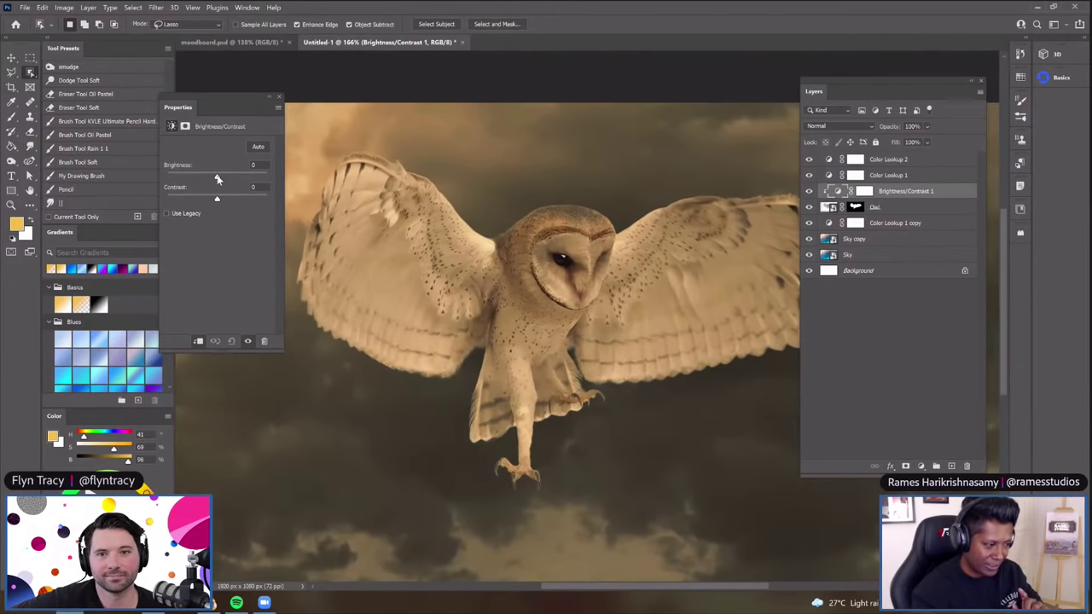
drag(216, 179, 195, 179)
scroll(619, 236, down, 6)
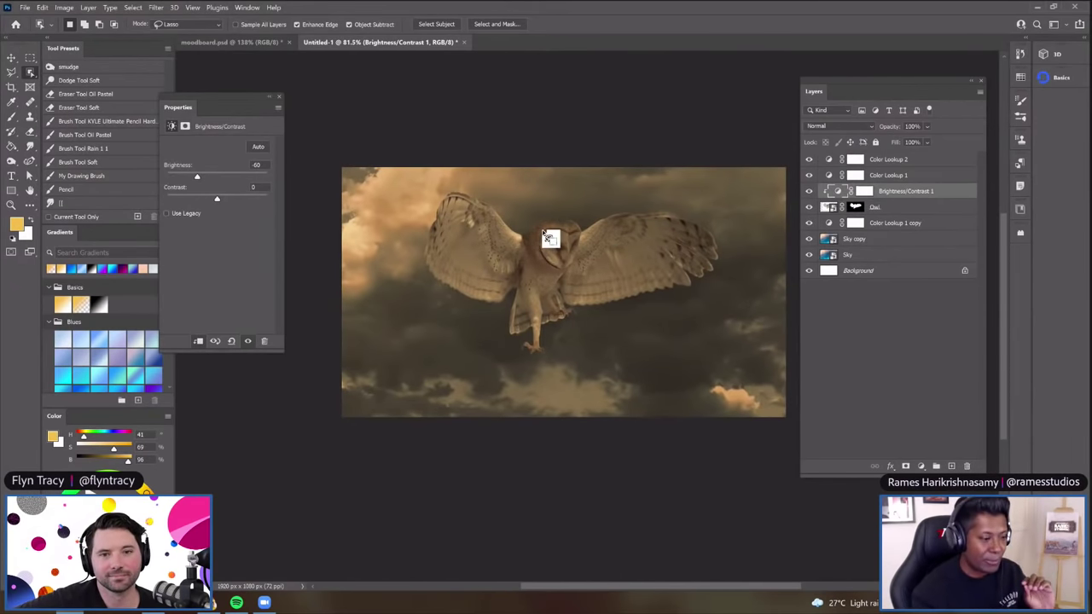
scroll(551, 236, up, 1)
scroll(641, 250, up, 3)
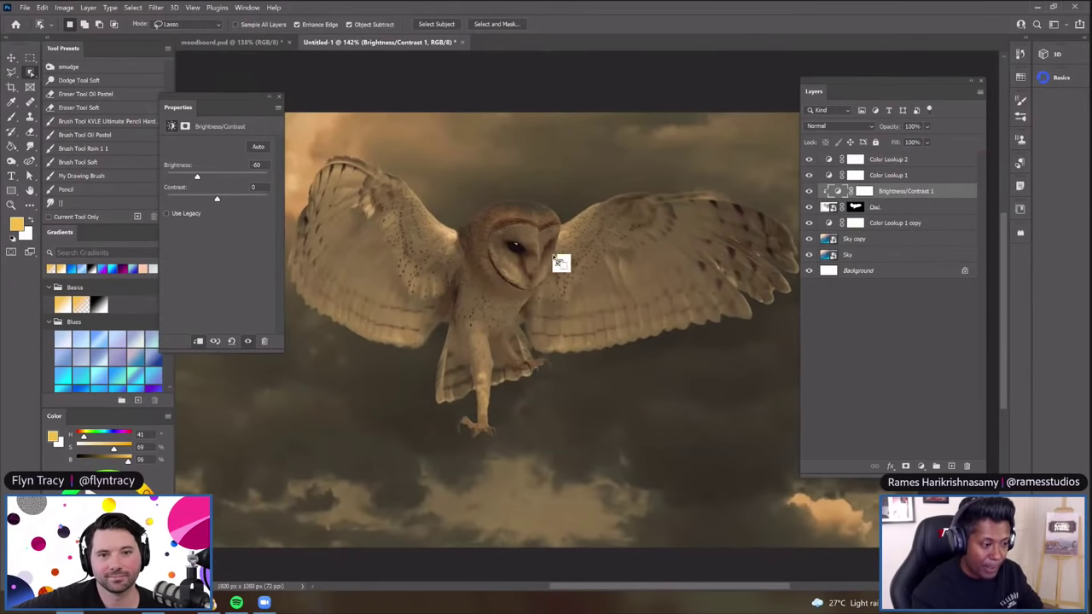
mouse_move(199, 179)
mouse_down()
mouse_move(189, 177)
mouse_move(216, 178)
mouse_move(192, 178)
mouse_up()
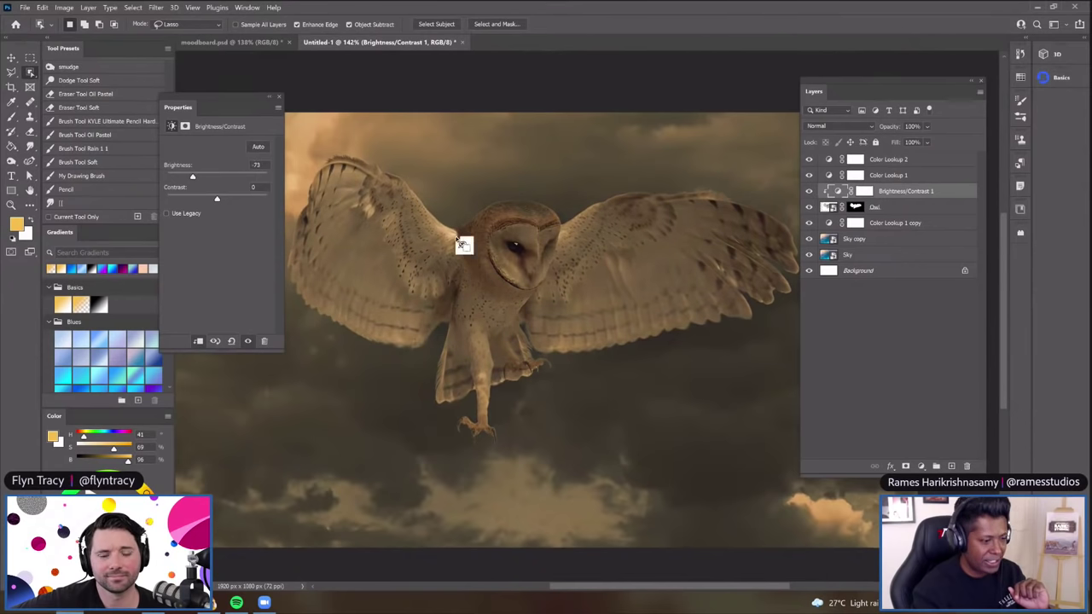
scroll(500, 255, down, 3)
scroll(580, 212, up, 2)
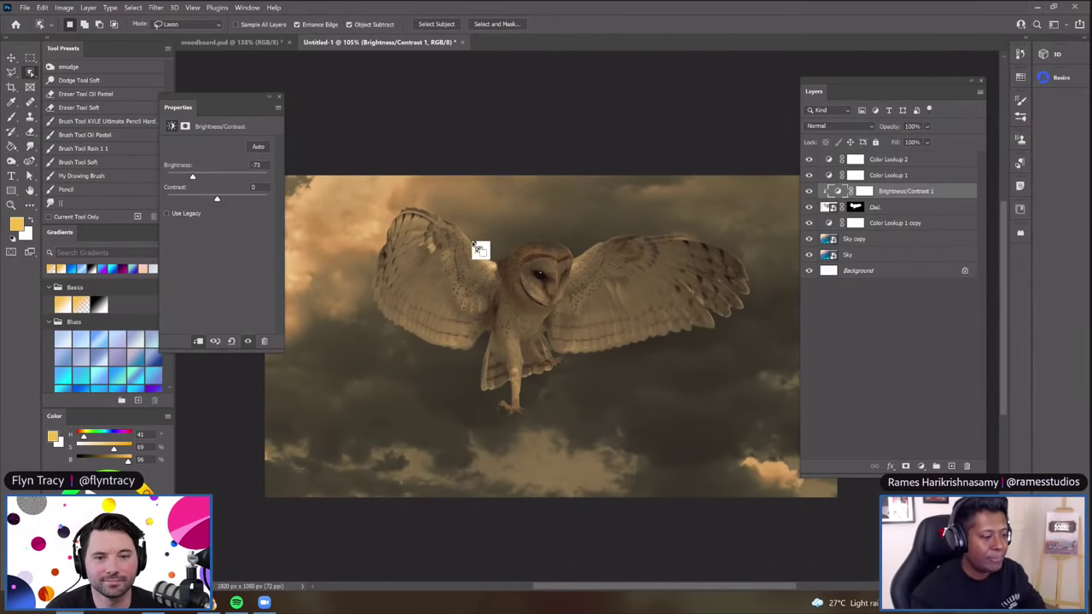
scroll(474, 246, up, 3)
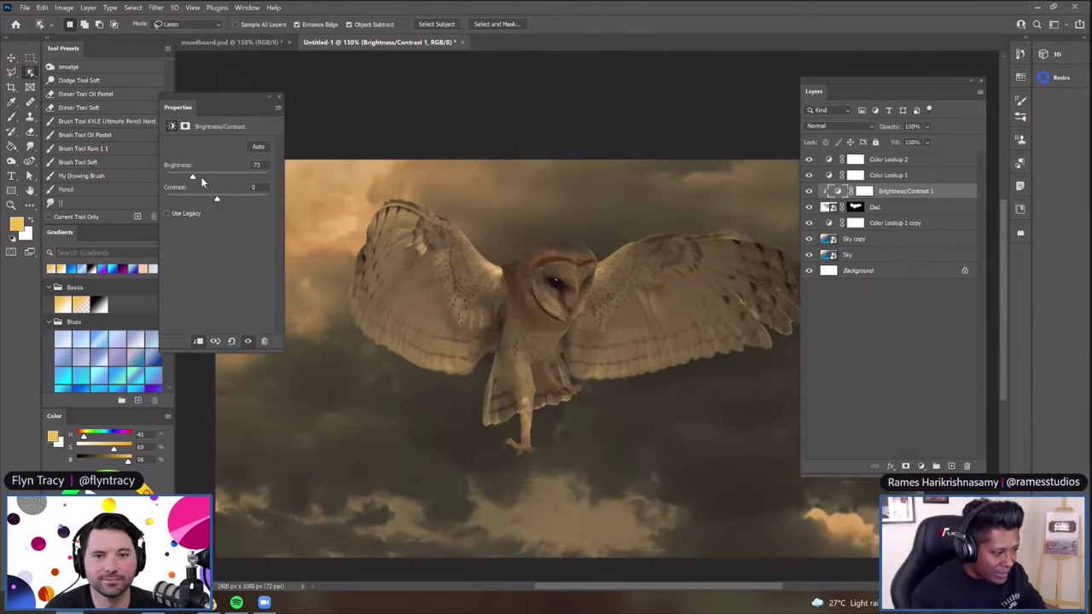
drag(190, 175, 188, 175)
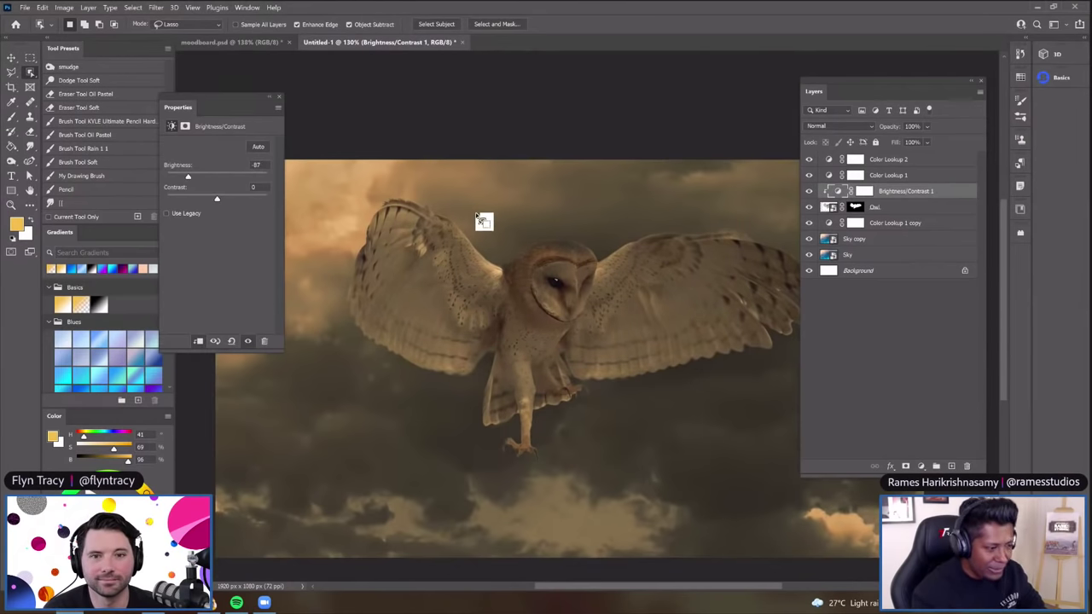
scroll(478, 215, down, 2)
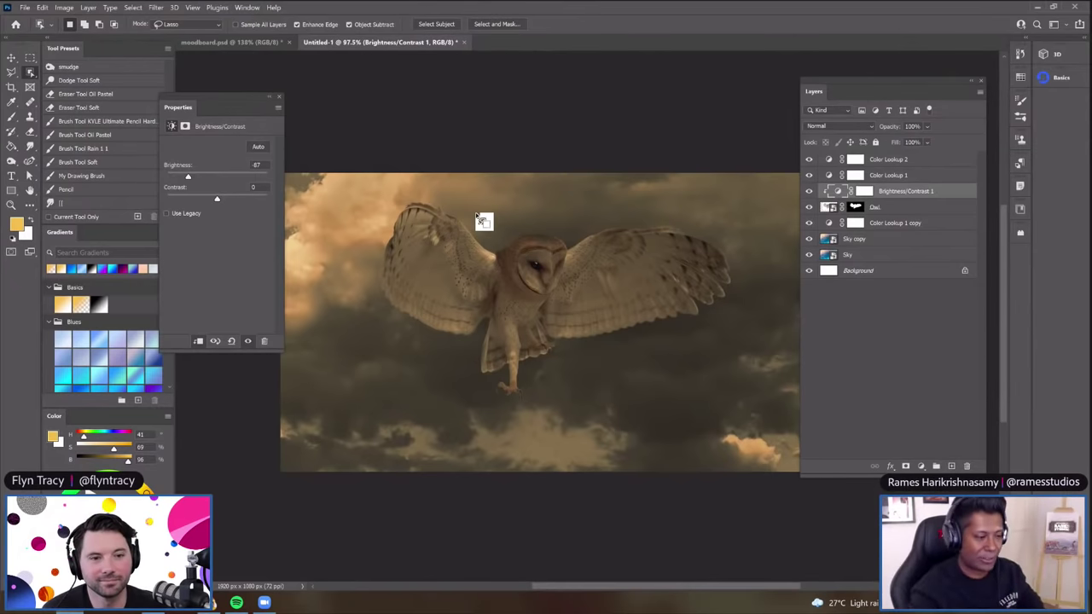
scroll(482, 239, up, 3)
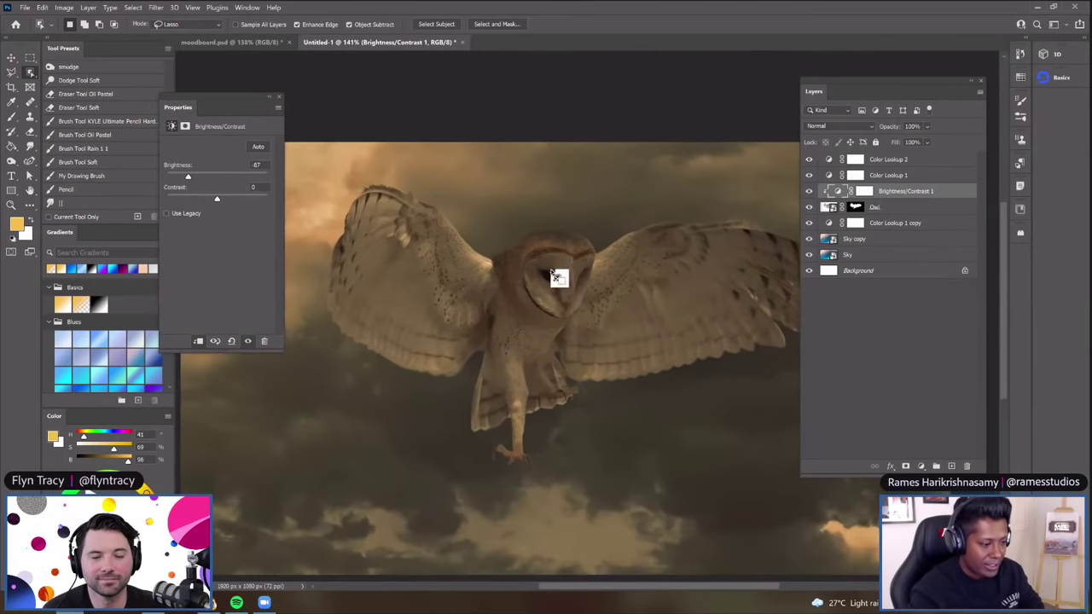
Paint black with a soft brush at 27% flow on the Brightness/Contrast 1 mask, restoring light on the owl's head and upper wing edges
click(864, 191)
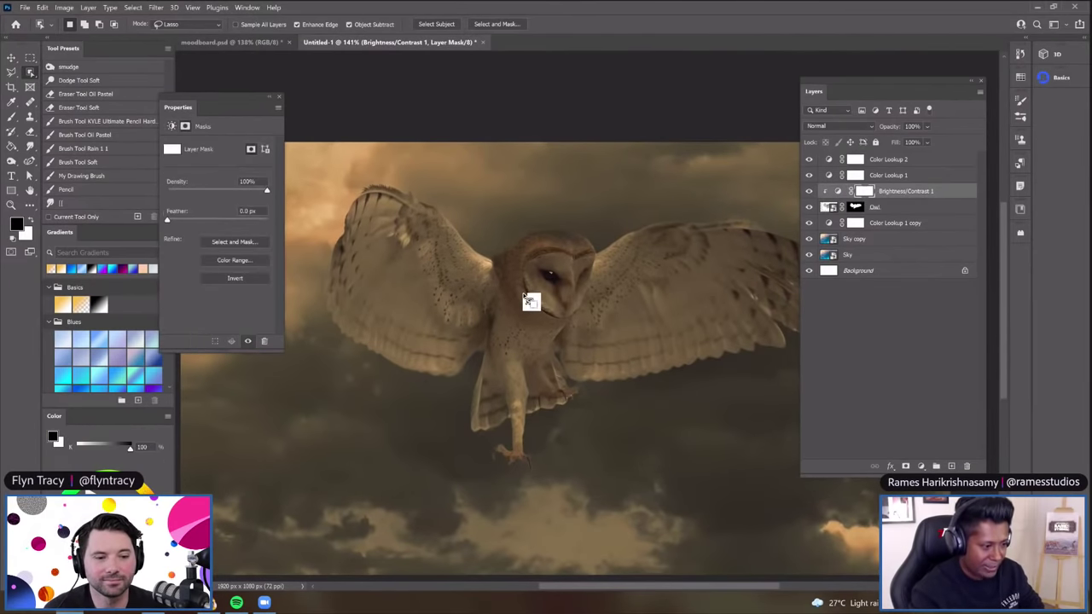
scroll(528, 301, up, 1)
scroll(529, 302, up, 1)
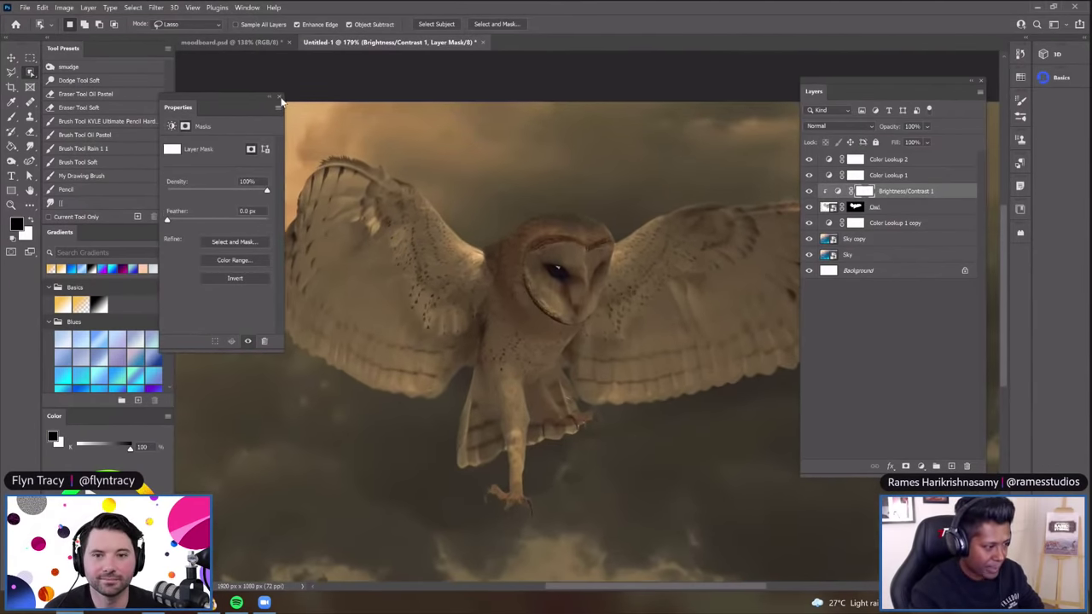
click(279, 96)
drag(850, 85, 874, 82)
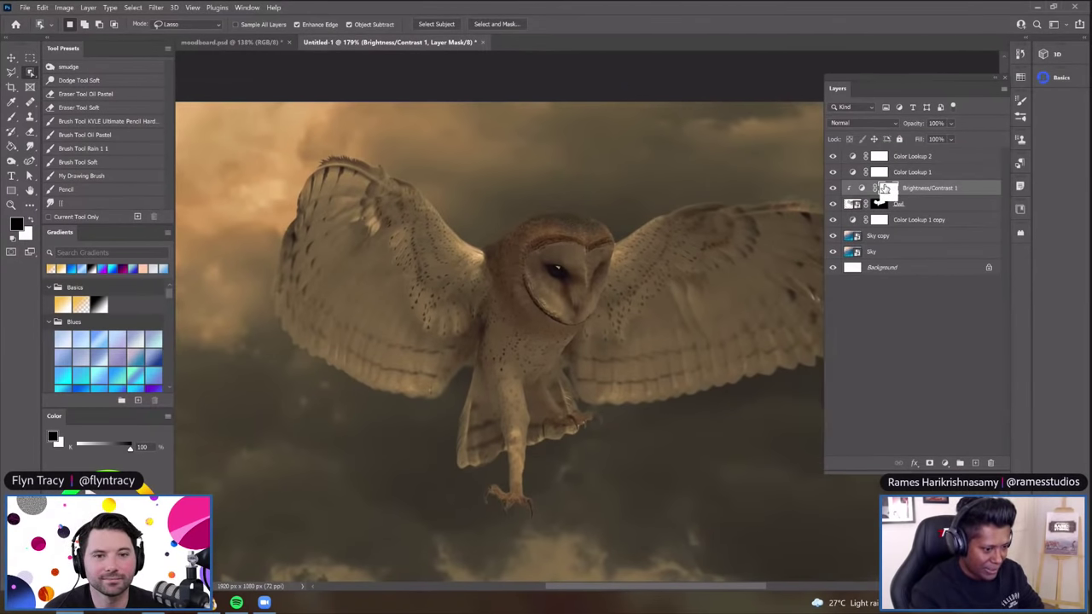
key(b)
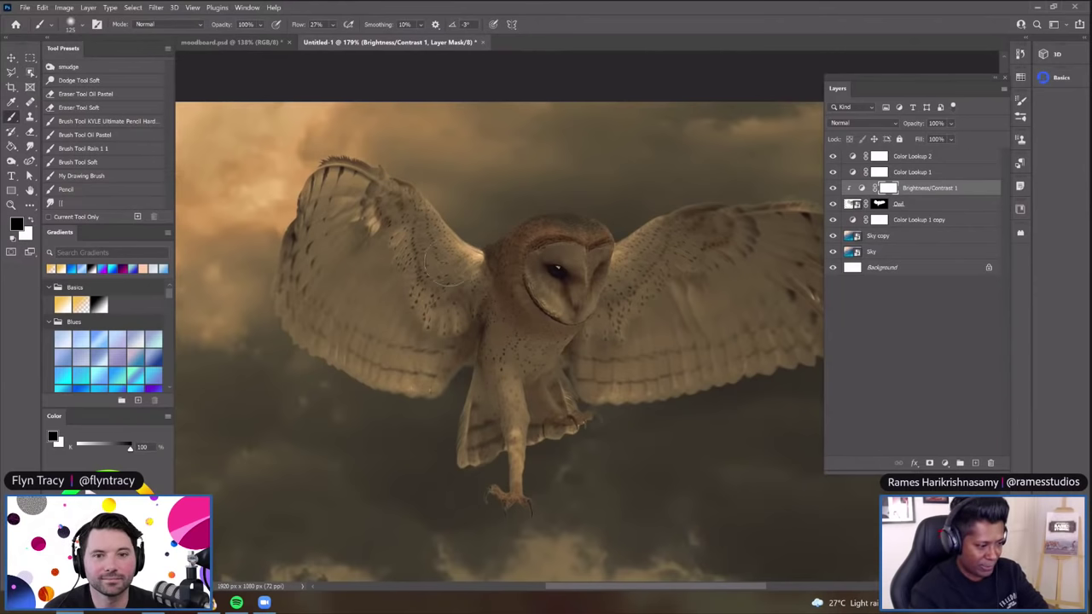
scroll(470, 231, up, 2)
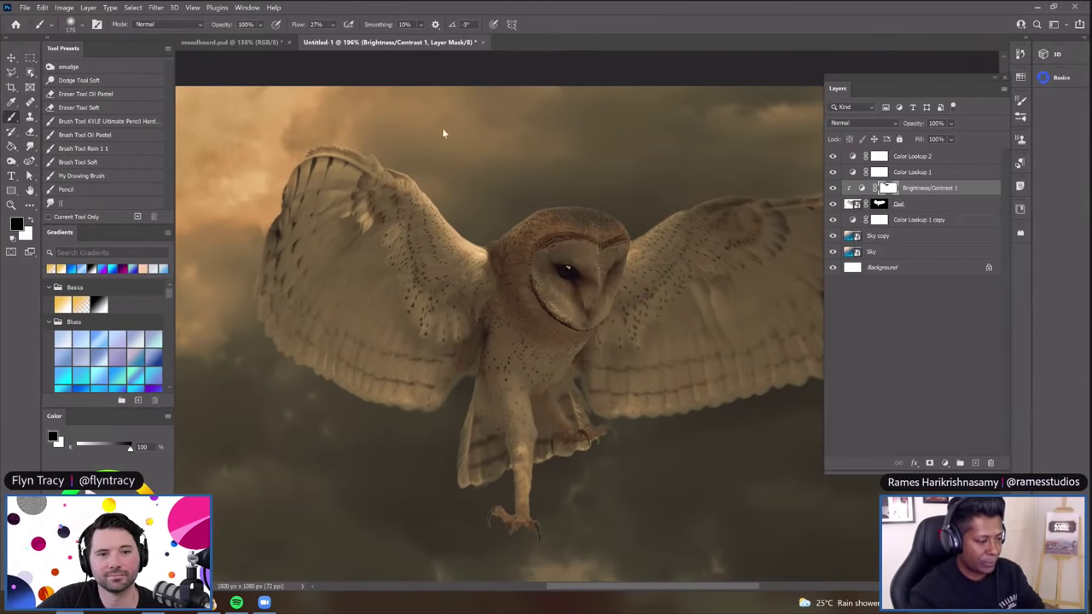
scroll(610, 153, up, 3)
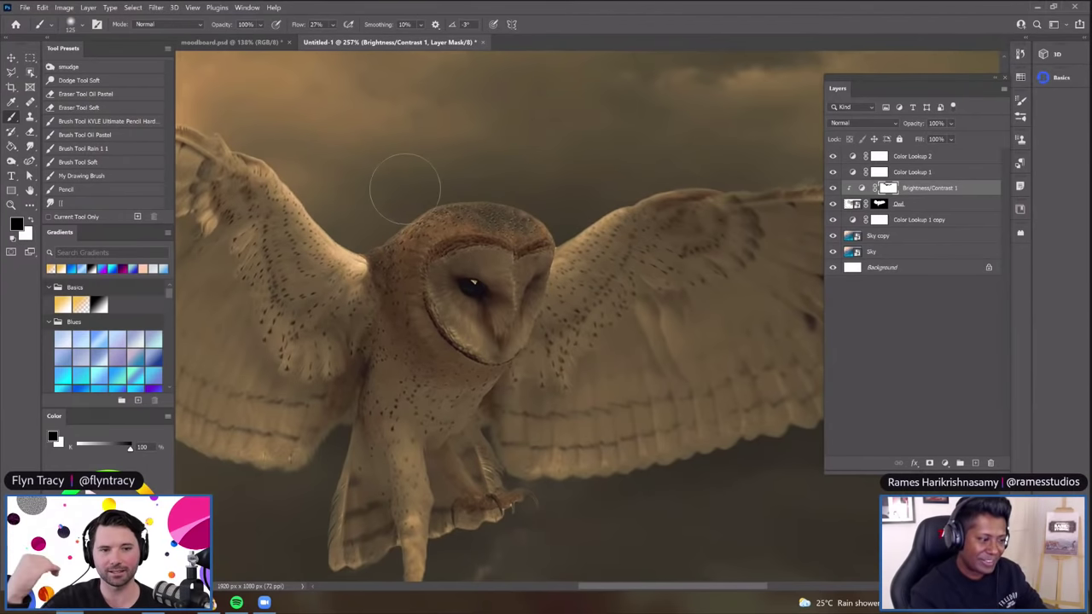
scroll(343, 195, down, 5)
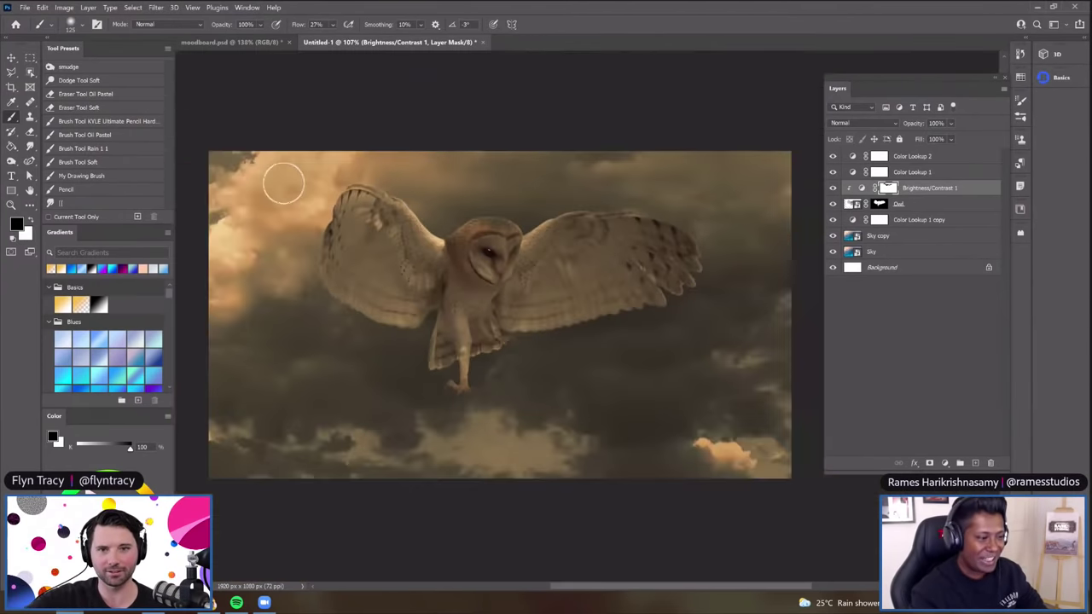
scroll(283, 183, up, 2)
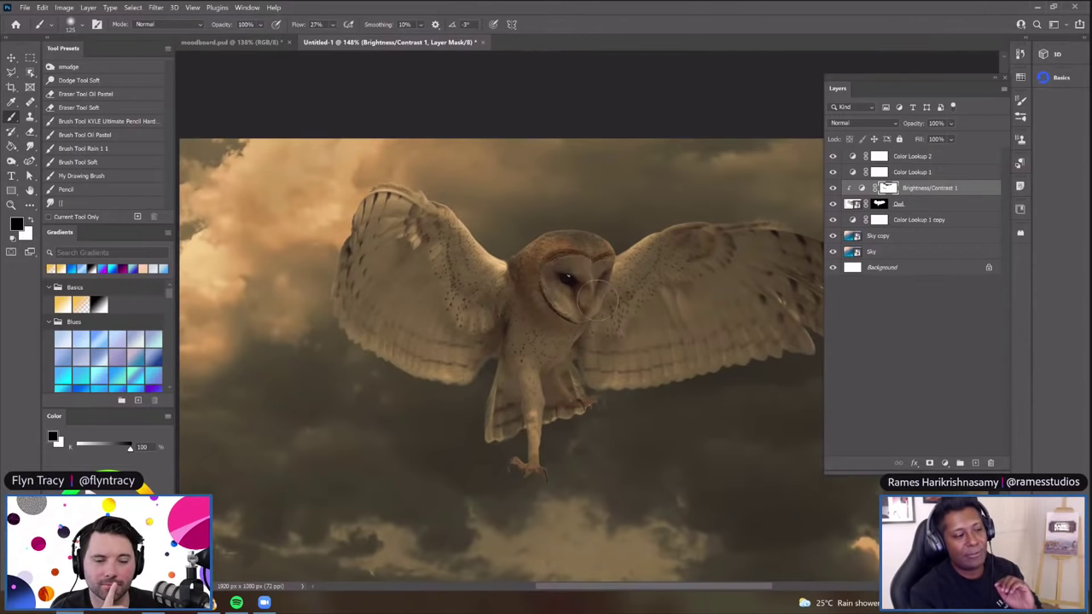
scroll(572, 183, down, 3)
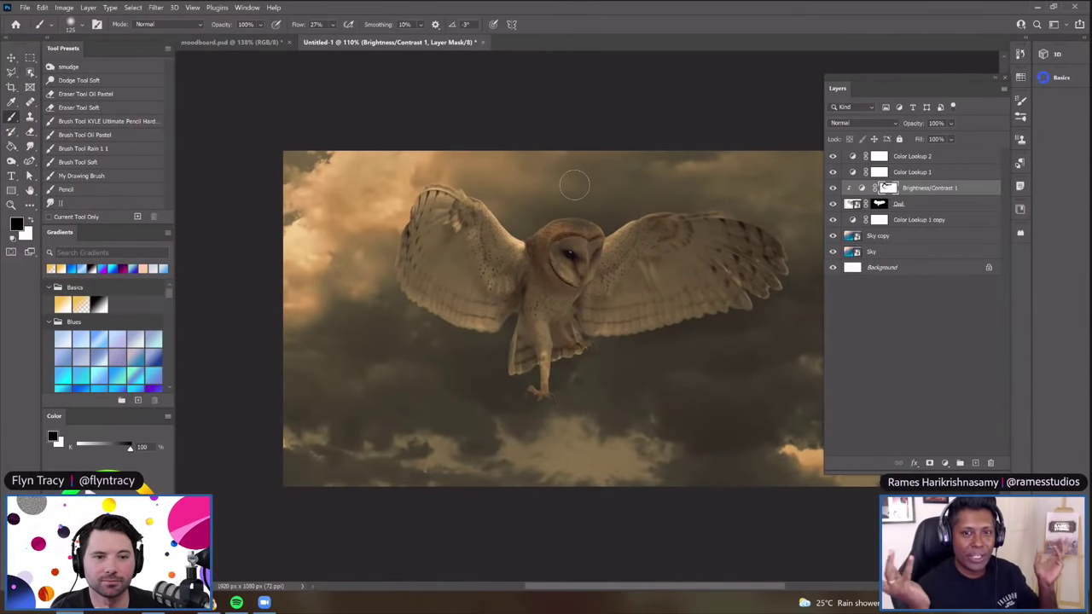
Create a new layer above Color Lookup 2 and sketch pale peach light rays spreading from the sky's bright upper-left clouds
click(945, 159)
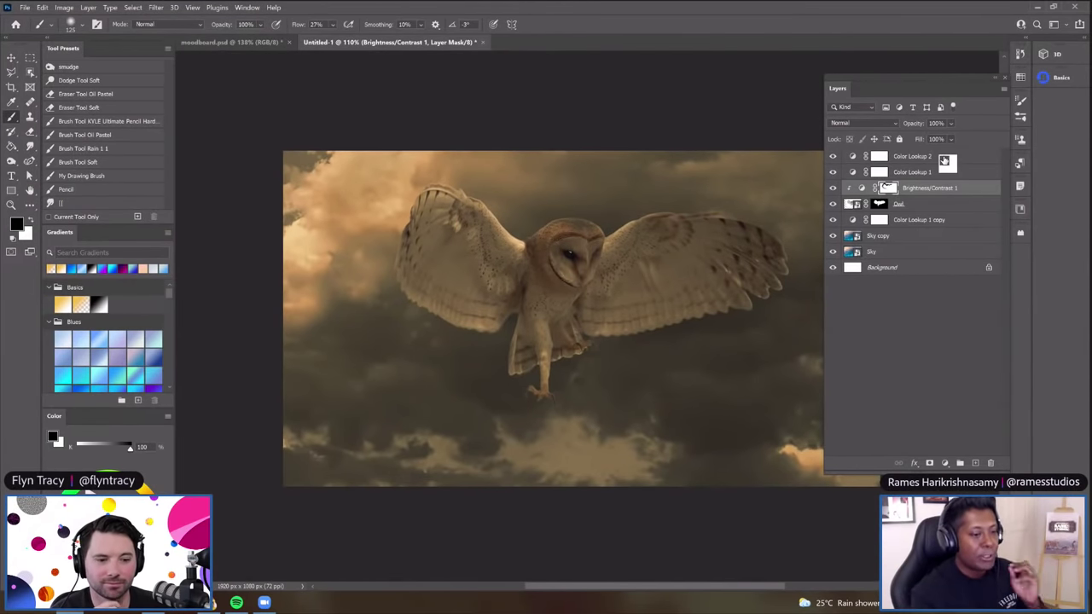
click(974, 464)
scroll(533, 407, down, 3)
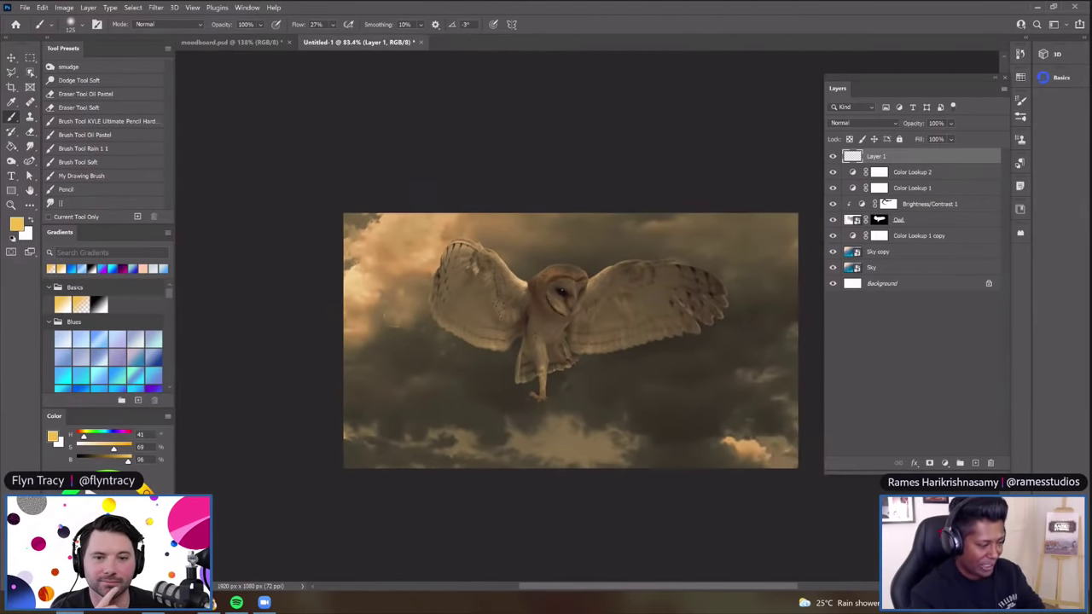
alt+click(422, 235)
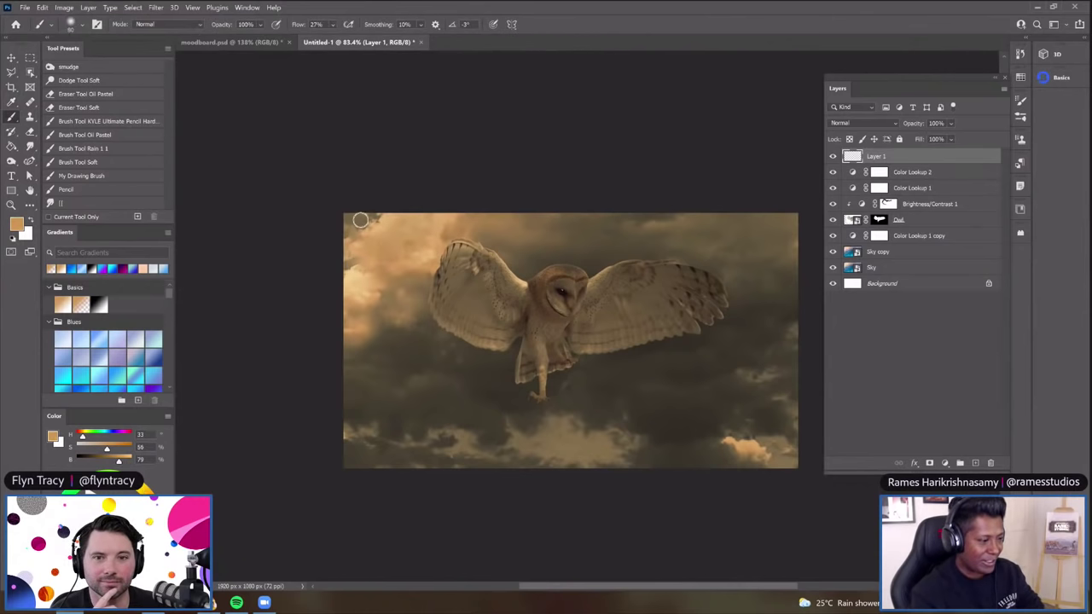
alt+click(341, 242)
mouse_move(339, 244)
mouse_down()
mouse_move(368, 223)
mouse_move(408, 241)
mouse_move(384, 224)
mouse_move(344, 227)
mouse_up()
drag(370, 298, 385, 349)
mouse_move(394, 256)
mouse_down()
mouse_move(415, 281)
mouse_move(424, 234)
mouse_move(478, 227)
mouse_up()
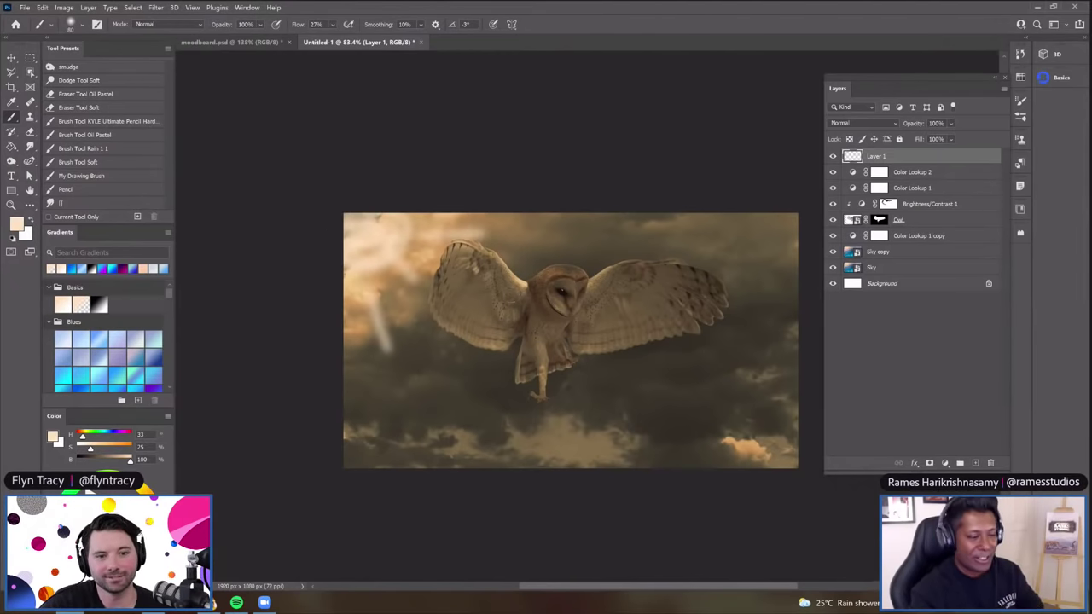
Review the sketched light direction across the whole composition and hide Layer 1
scroll(516, 301, up, 3)
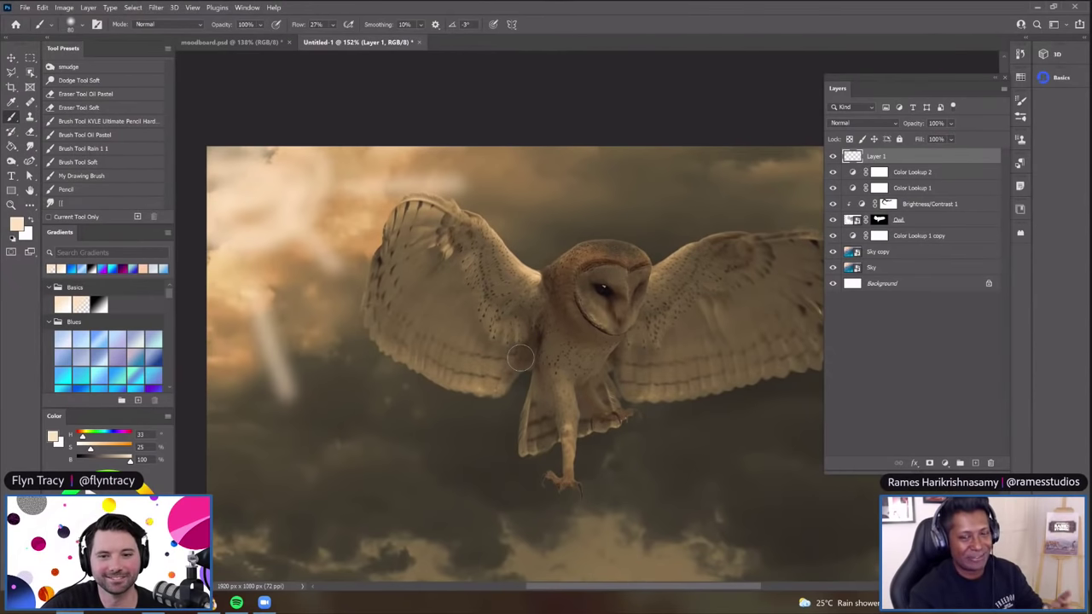
key(ctrl+0)
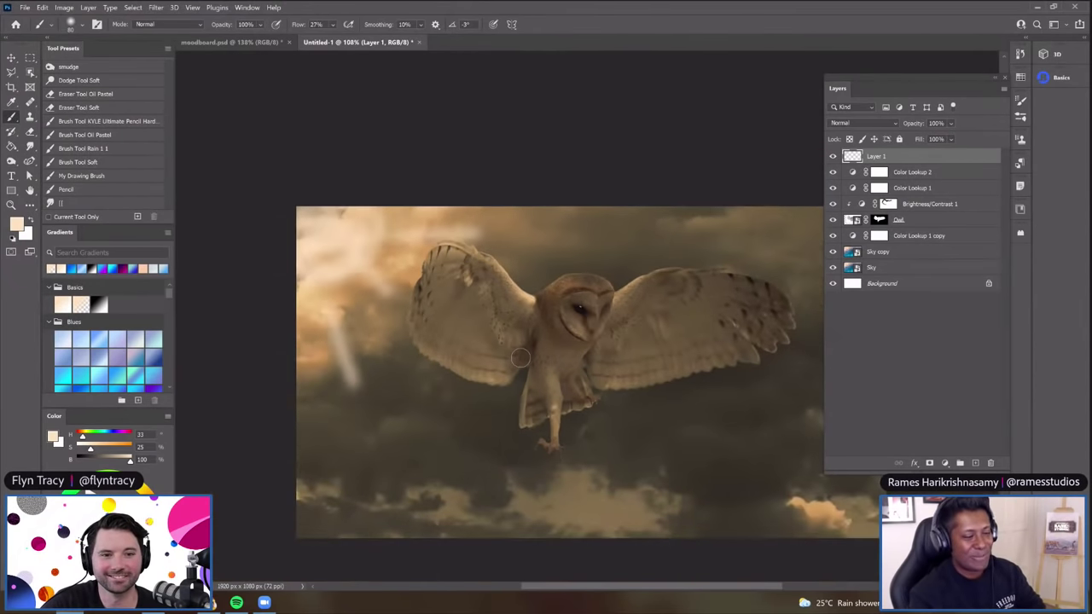
click(833, 158)
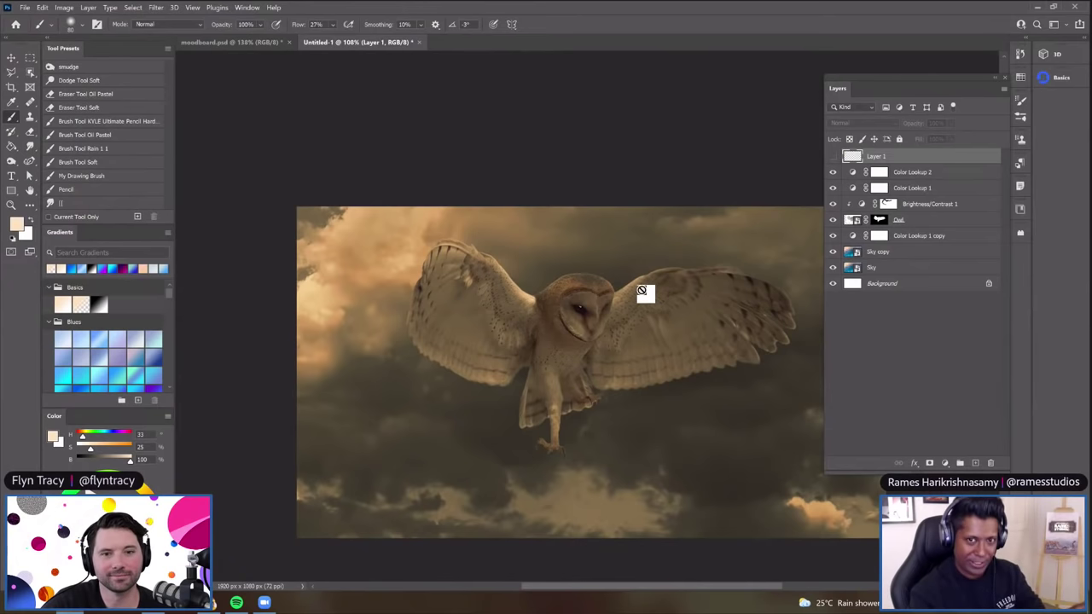
Paint black with the soft brush on the Brightness/Contrast 1 mask along the owl's tail edge to restore its light
scroll(641, 291, up, 3)
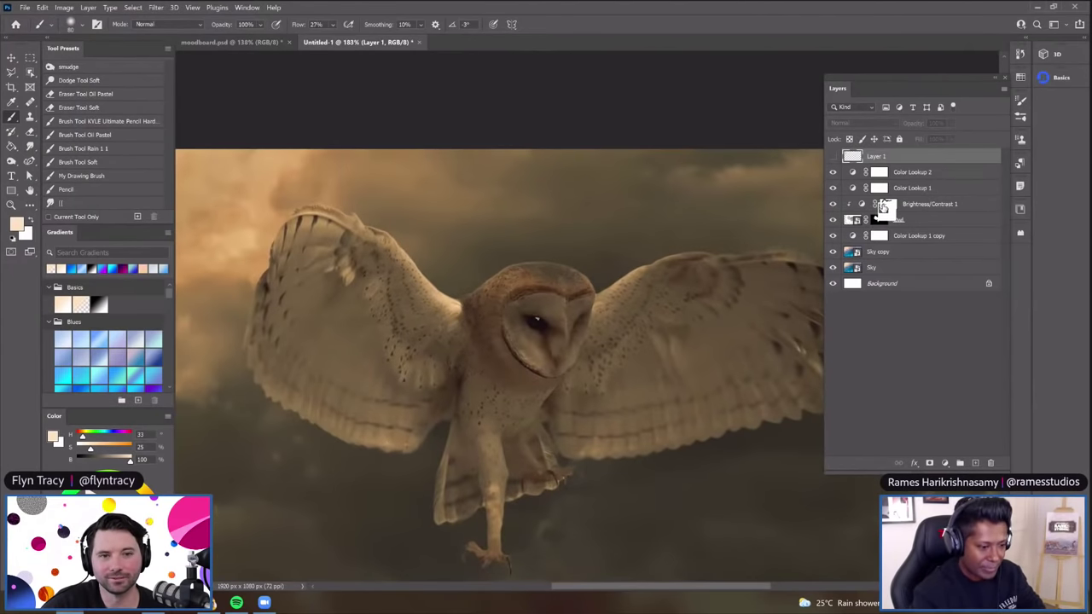
click(885, 207)
scroll(607, 285, up, 2)
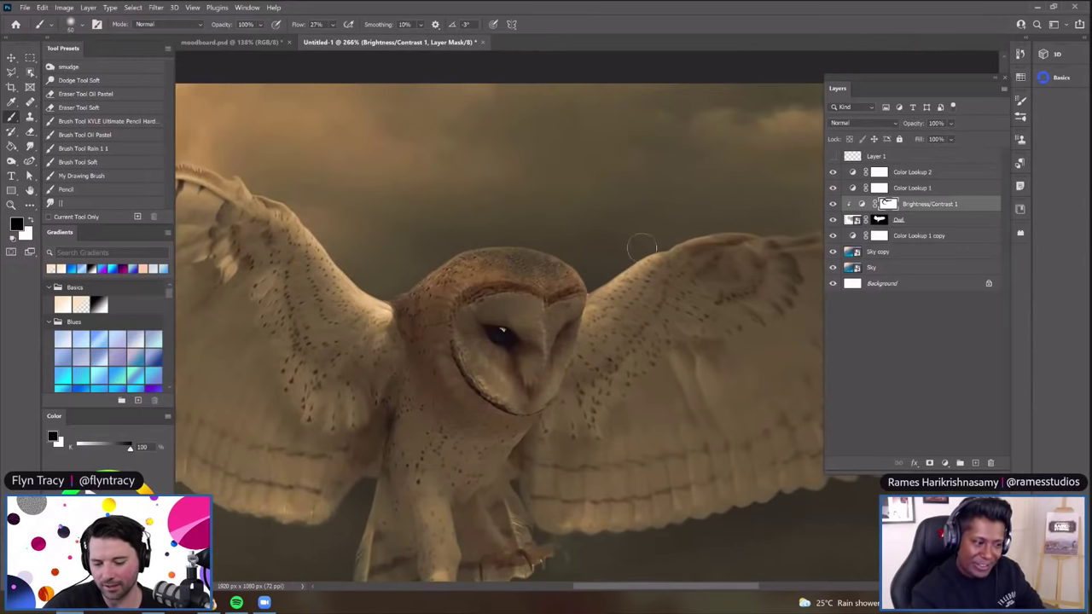
scroll(686, 206, down, 2)
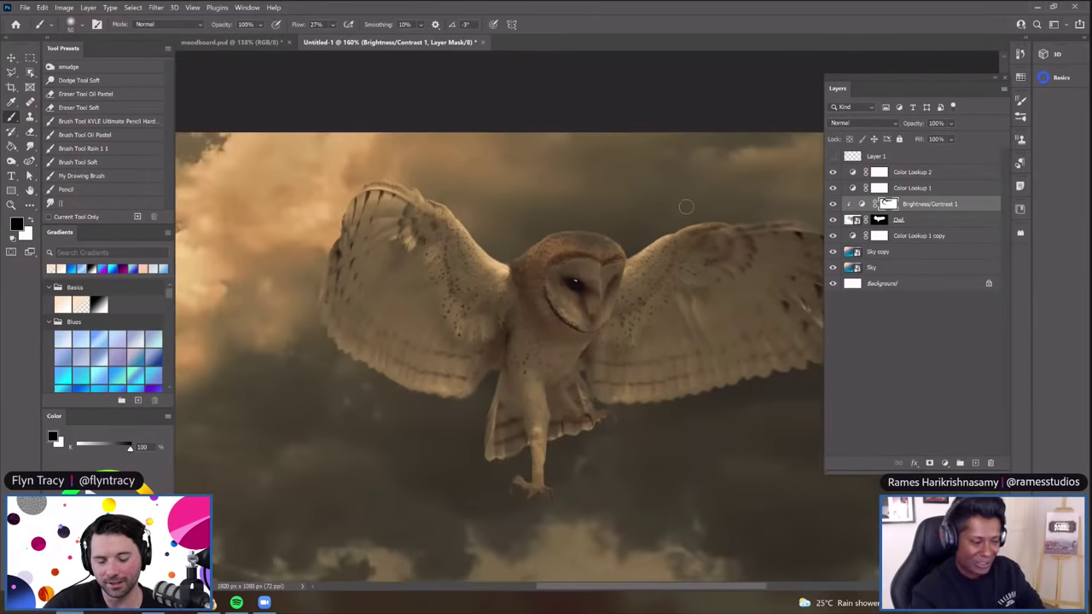
scroll(686, 207, down, 1)
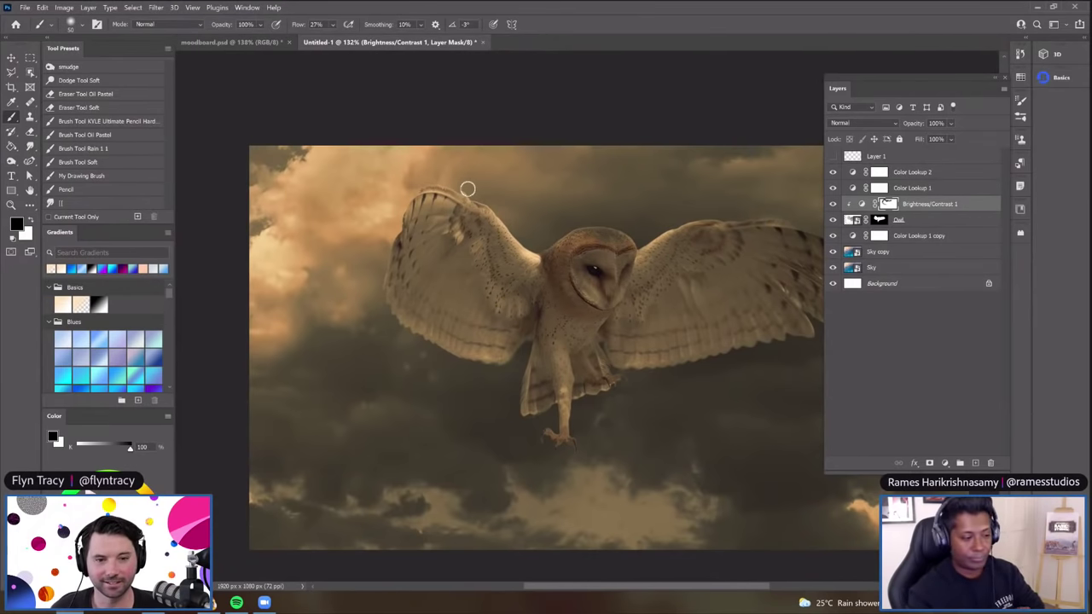
scroll(467, 188, up, 1)
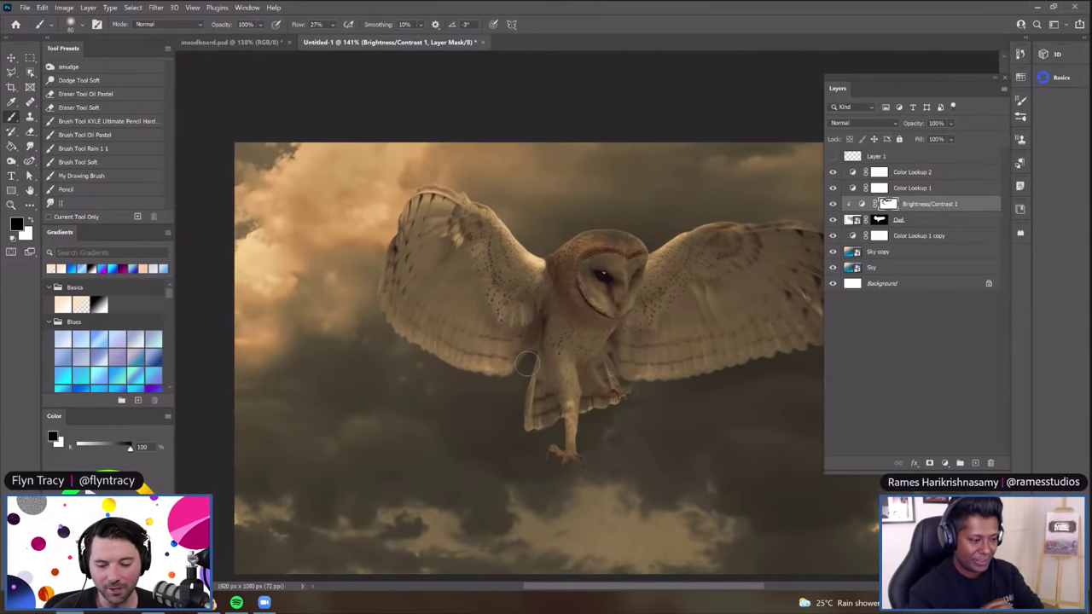
drag(529, 377, 552, 431)
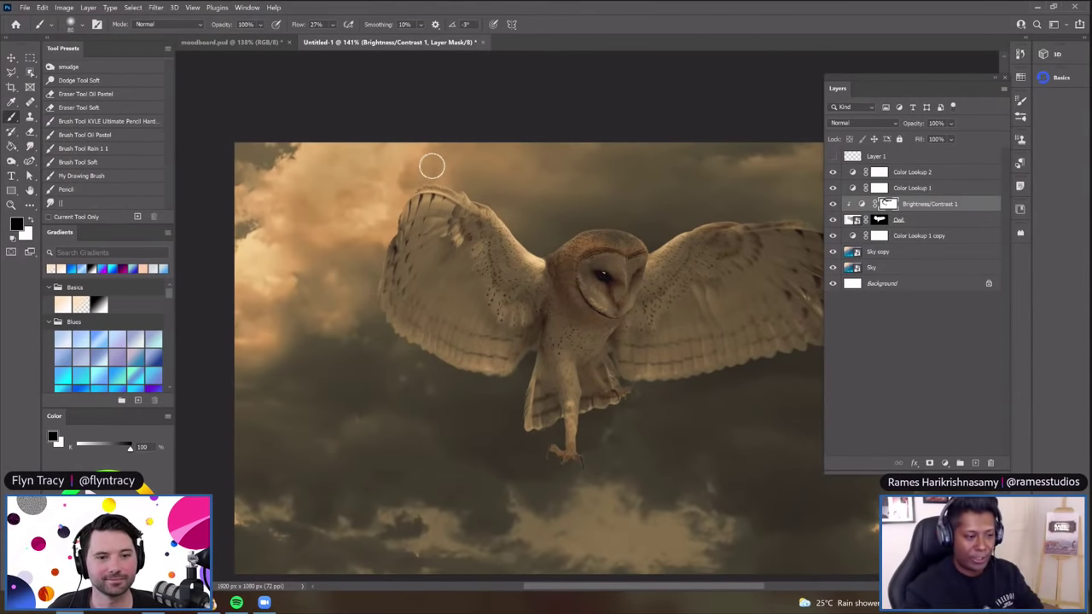
Create a new layer above Color Lookup 2, reset the brush colour to black and raise the brush smoothing to 42%
drag(931, 189, 938, 181)
click(975, 463)
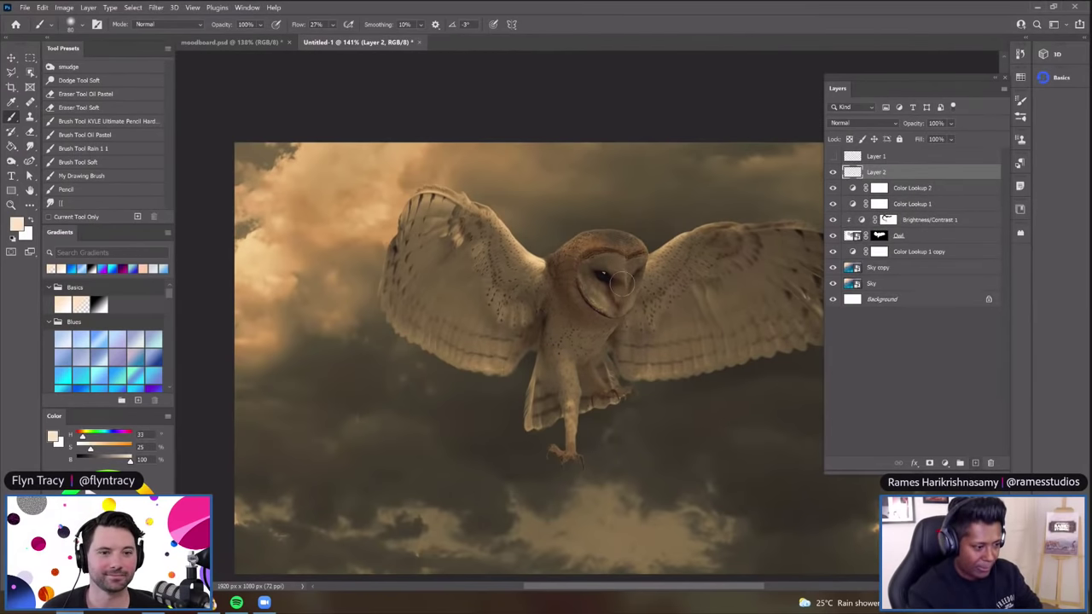
key(d)
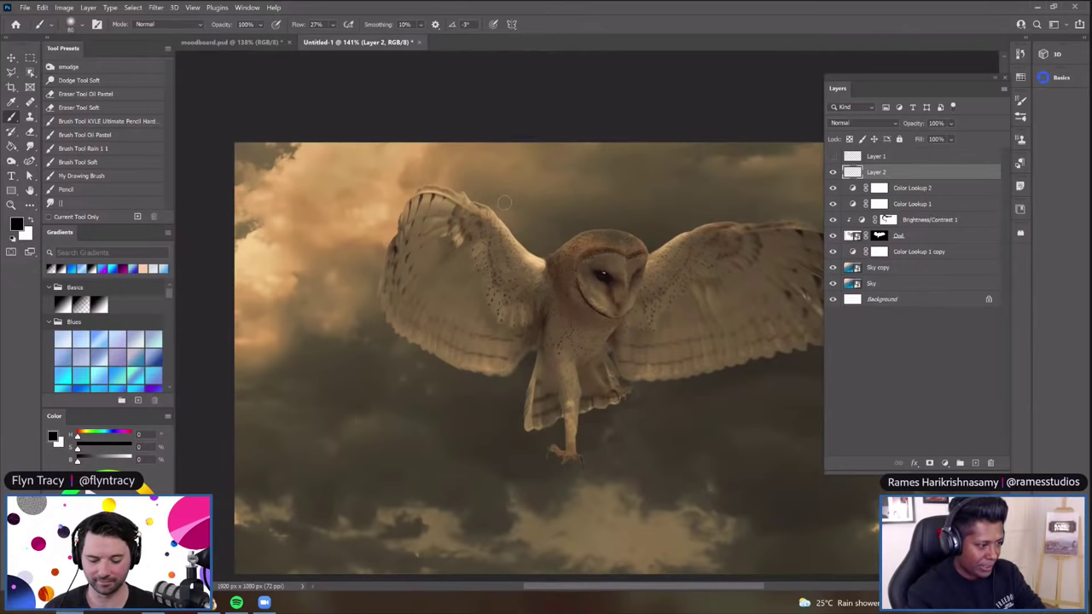
mouse_move(524, 256)
mouse_down()
mouse_move(537, 243)
mouse_move(419, 183)
mouse_up()
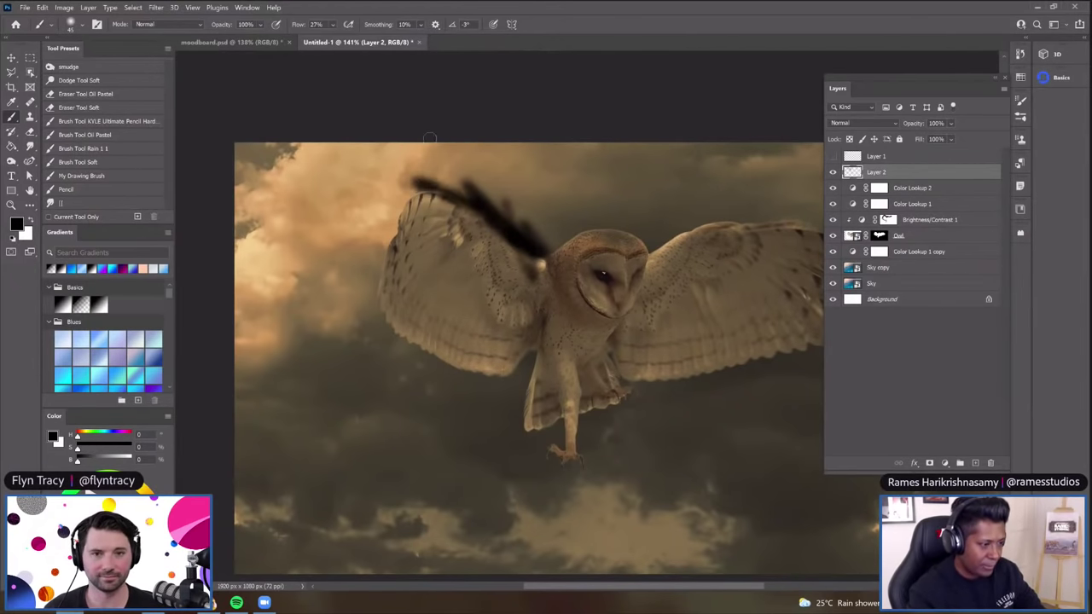
key(ctrl+z)
click(421, 25)
drag(427, 37, 442, 38)
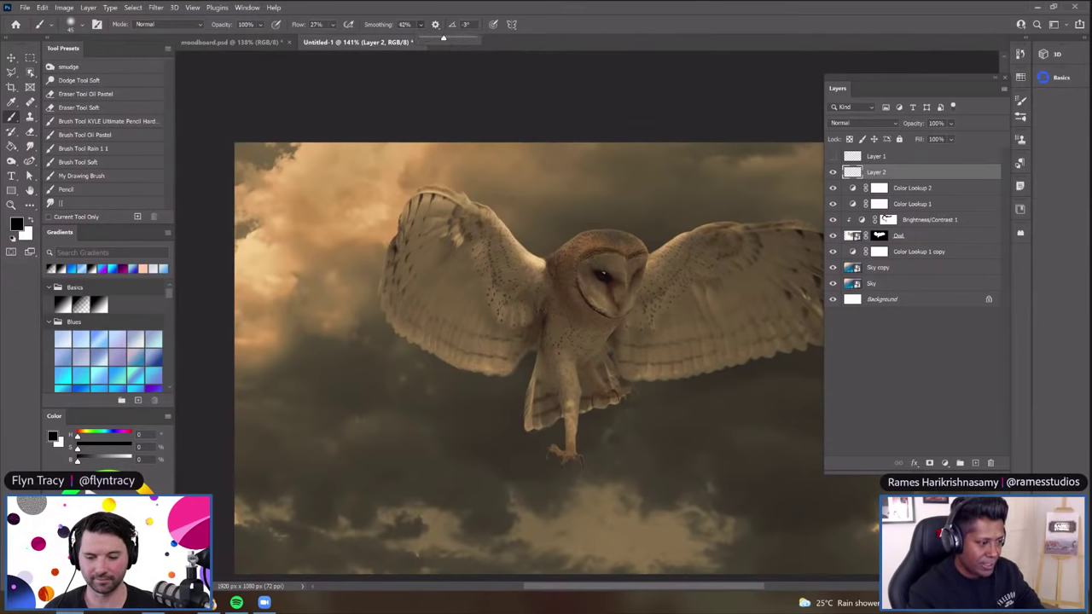
Try smoothed black strokes along the owl's wing edge and head on Layer 2, and clear the layer
drag(544, 261, 449, 195)
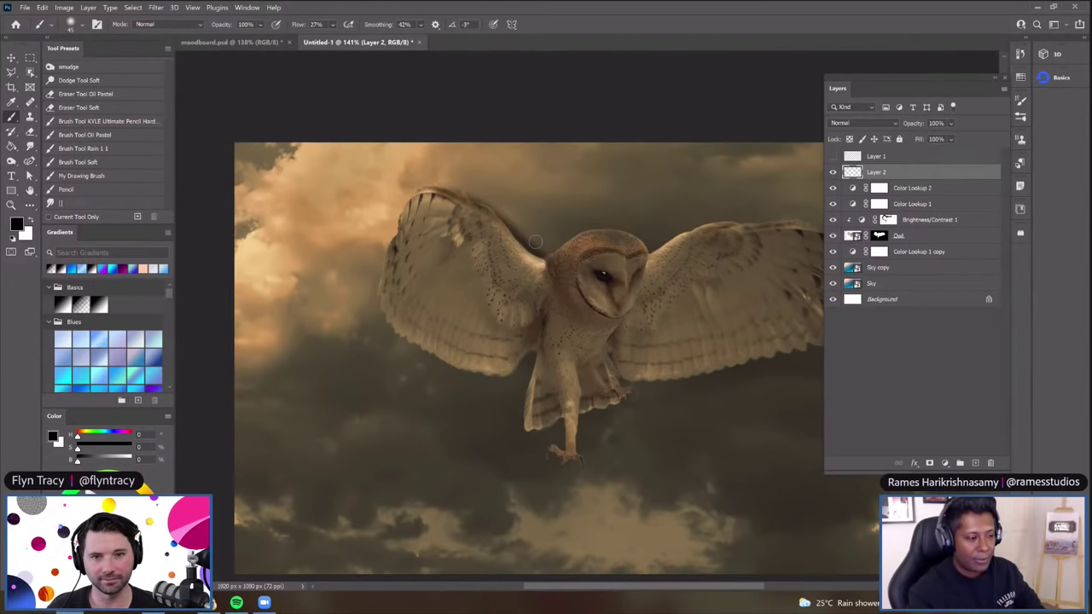
mouse_move(544, 253)
mouse_down()
mouse_move(624, 222)
mouse_move(659, 245)
mouse_move(655, 274)
mouse_up()
key(ctrl+a)
key(Delete)
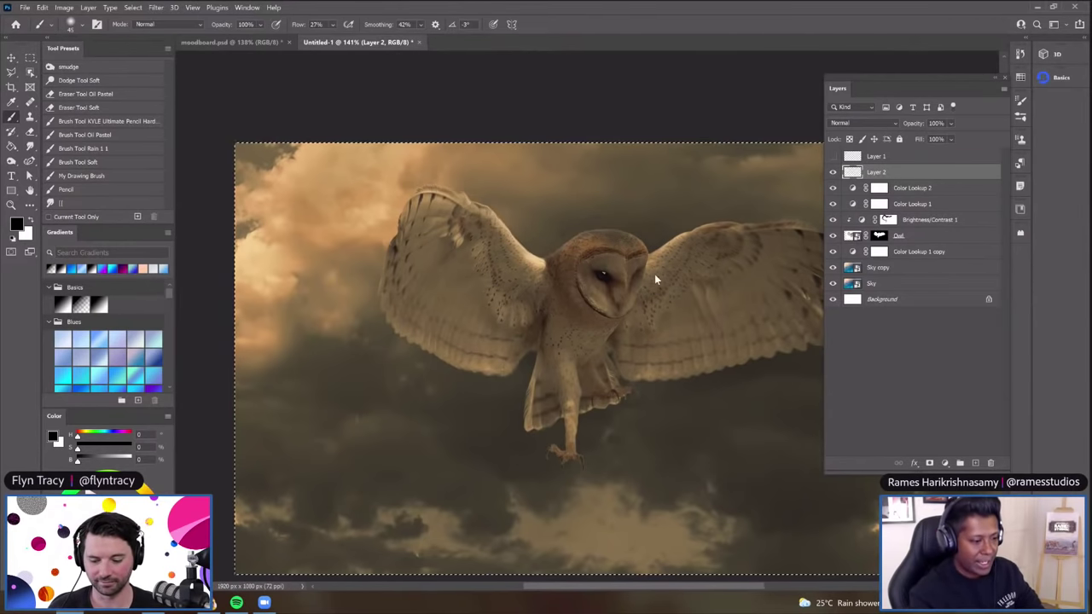
key(ctrl+d)
Paint black on the Brightness/Contrast 1 mask along the lower edges of both wings to restore light there
scroll(483, 252, down, 3)
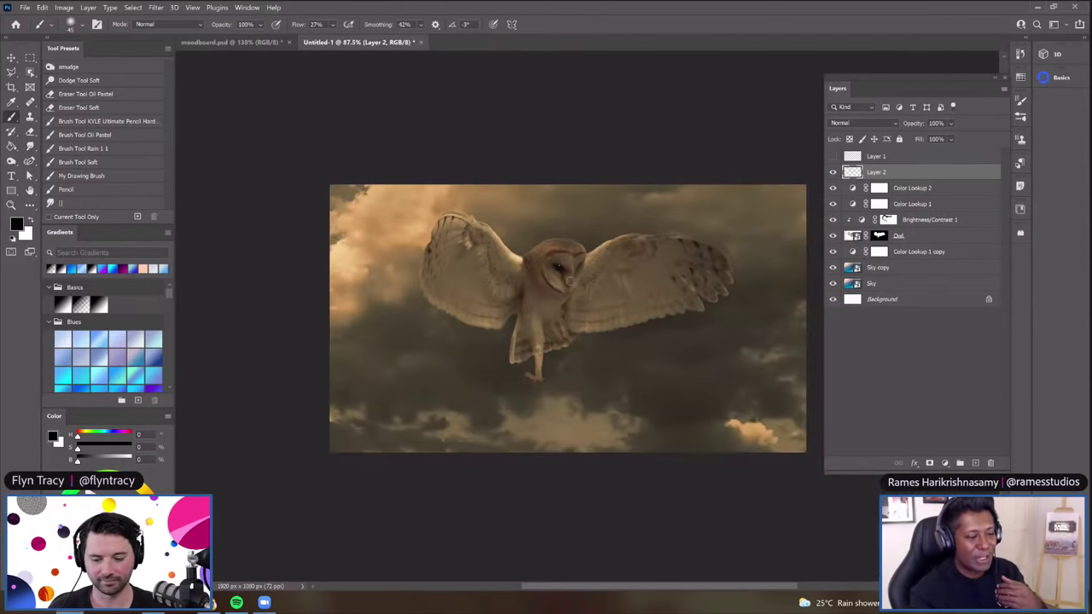
scroll(538, 280, up, 3)
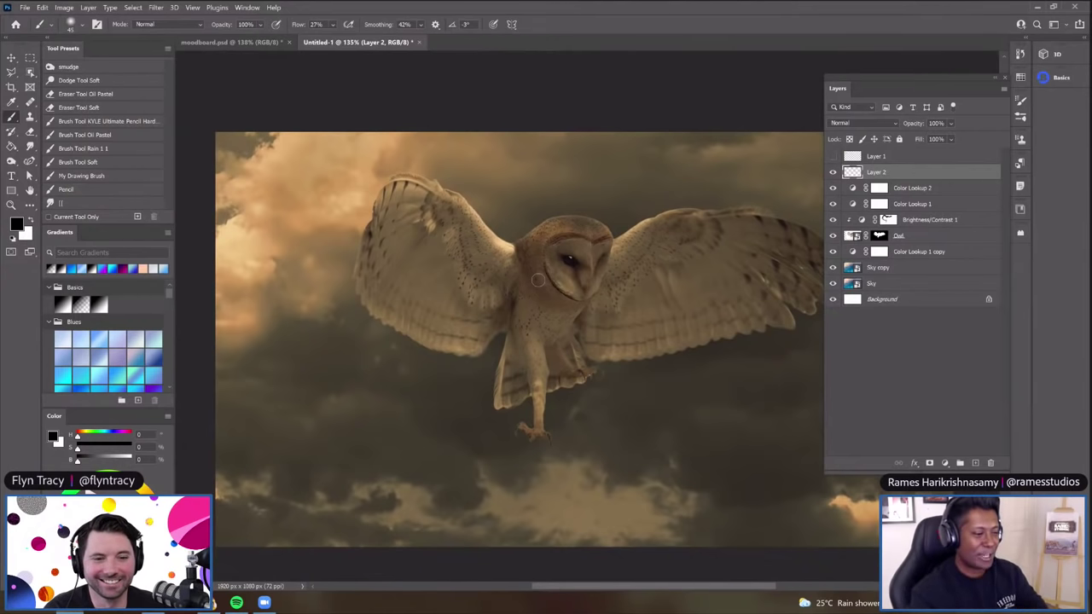
click(888, 220)
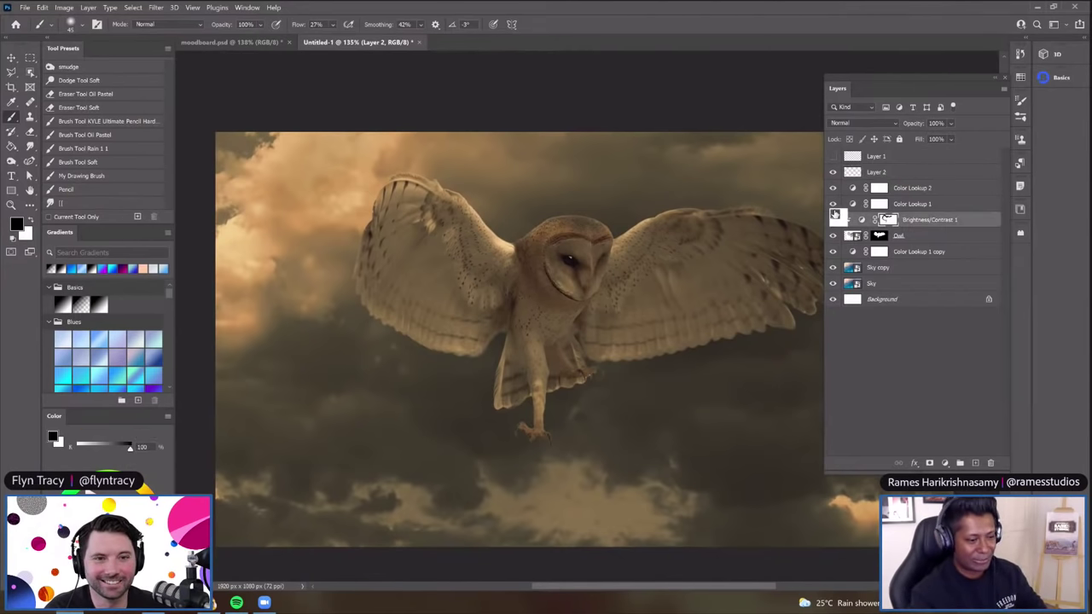
scroll(553, 239, down, 1)
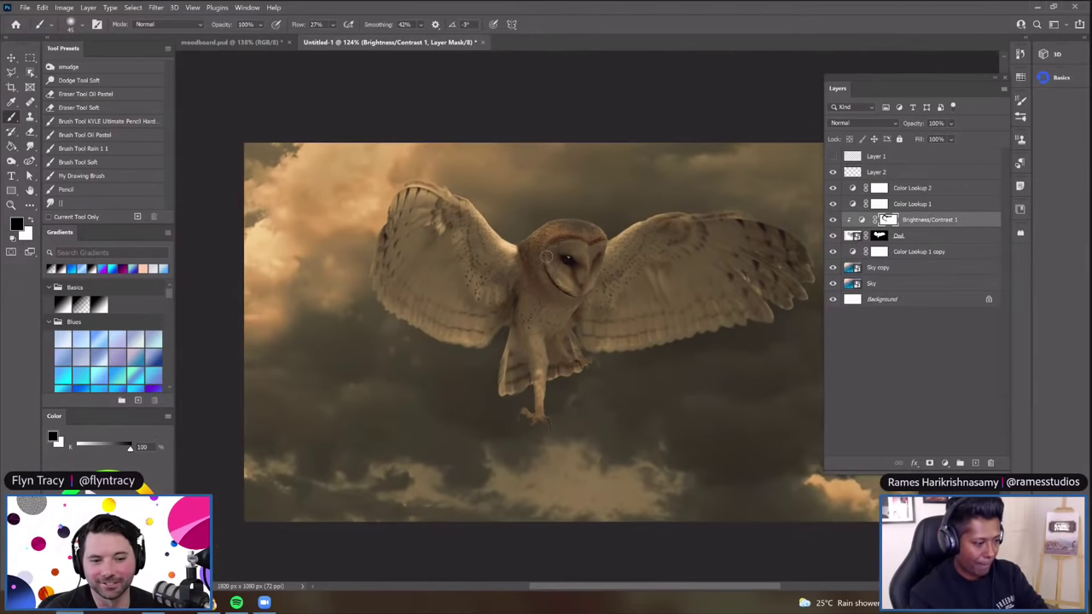
scroll(597, 230, up, 2)
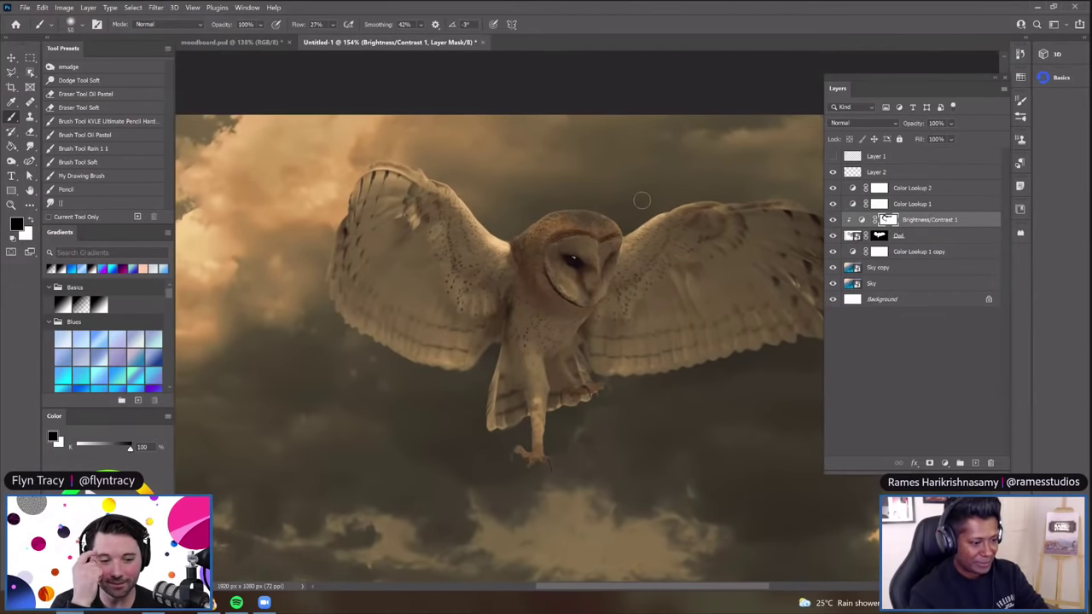
scroll(637, 196, down, 2)
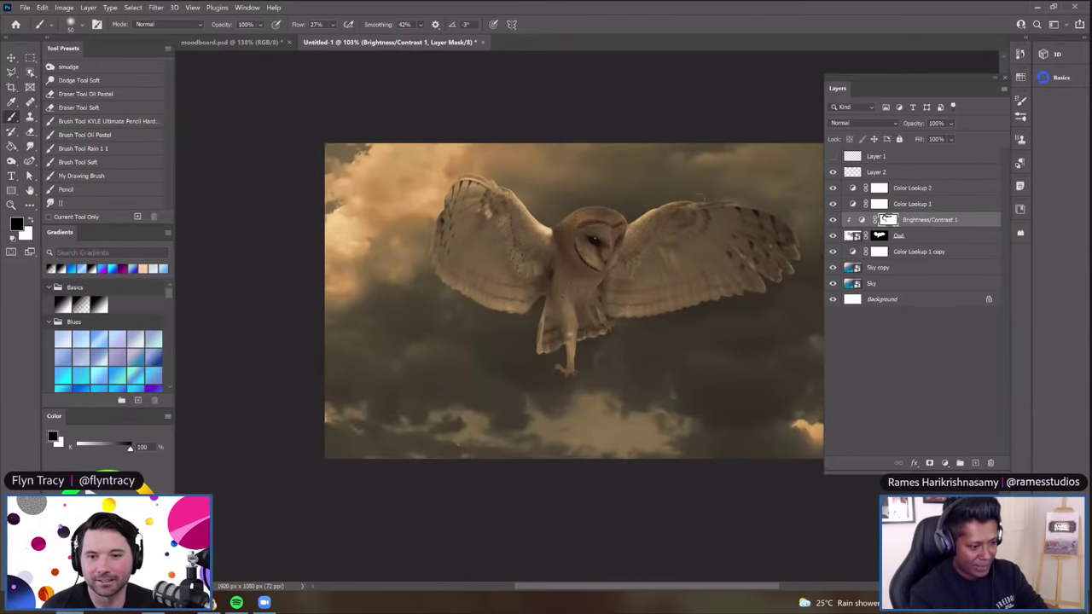
scroll(652, 198, up, 2)
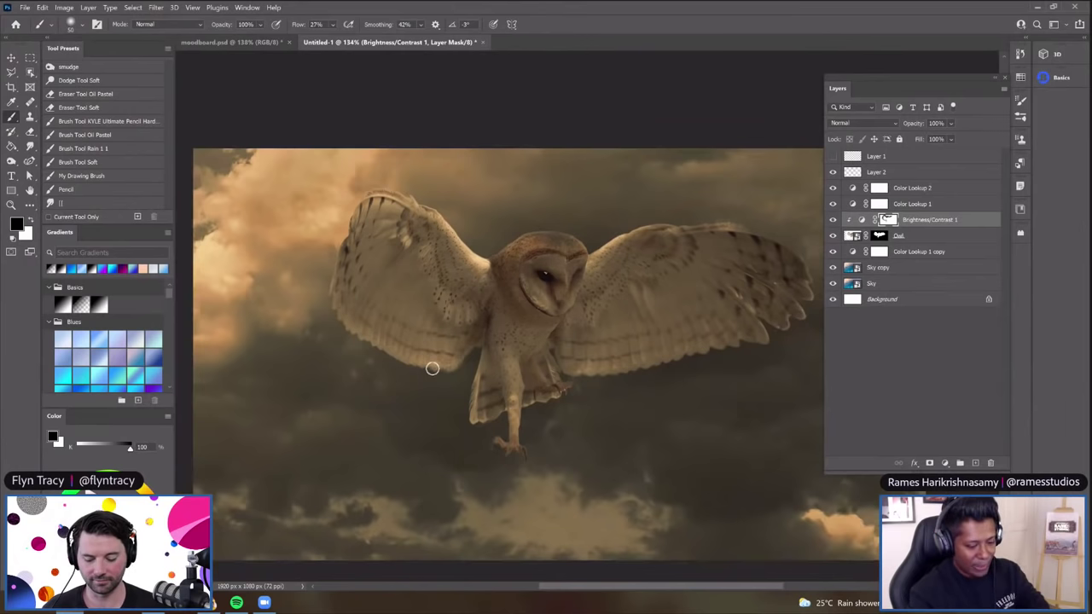
scroll(413, 377, down, 2)
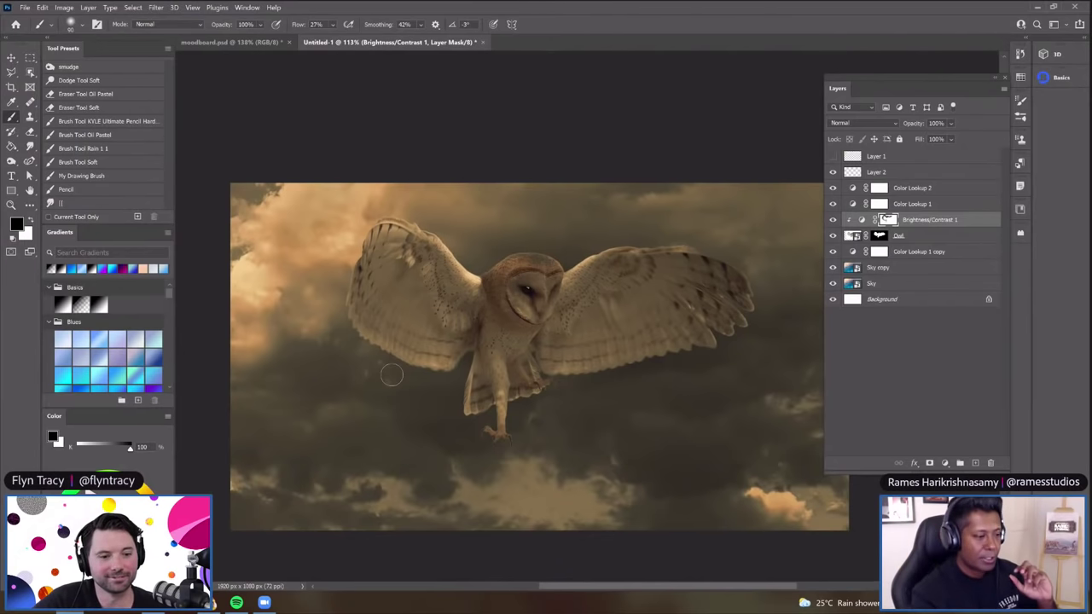
drag(421, 358, 610, 385)
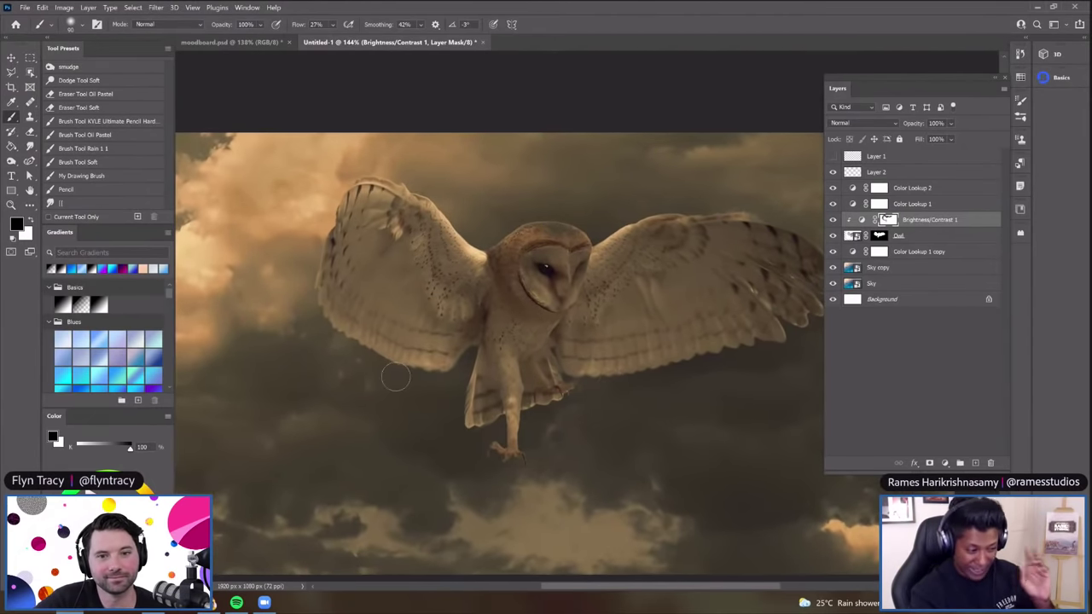
Enlarge the soft brush to 125 px and paint black on the mask along the right-hand wing's upper edge
scroll(395, 376, up, 1)
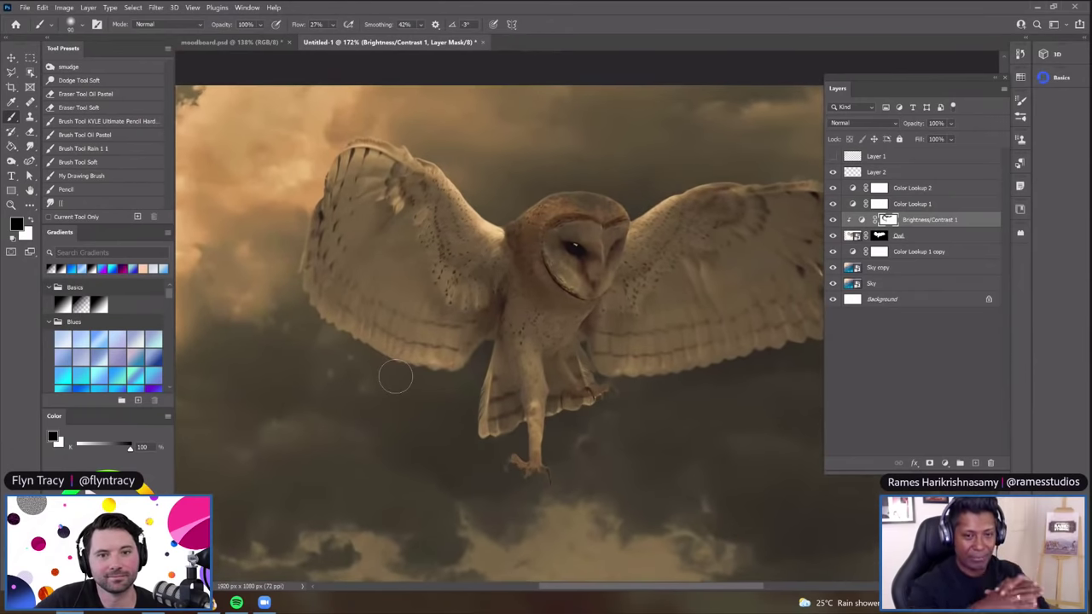
scroll(395, 376, up, 1)
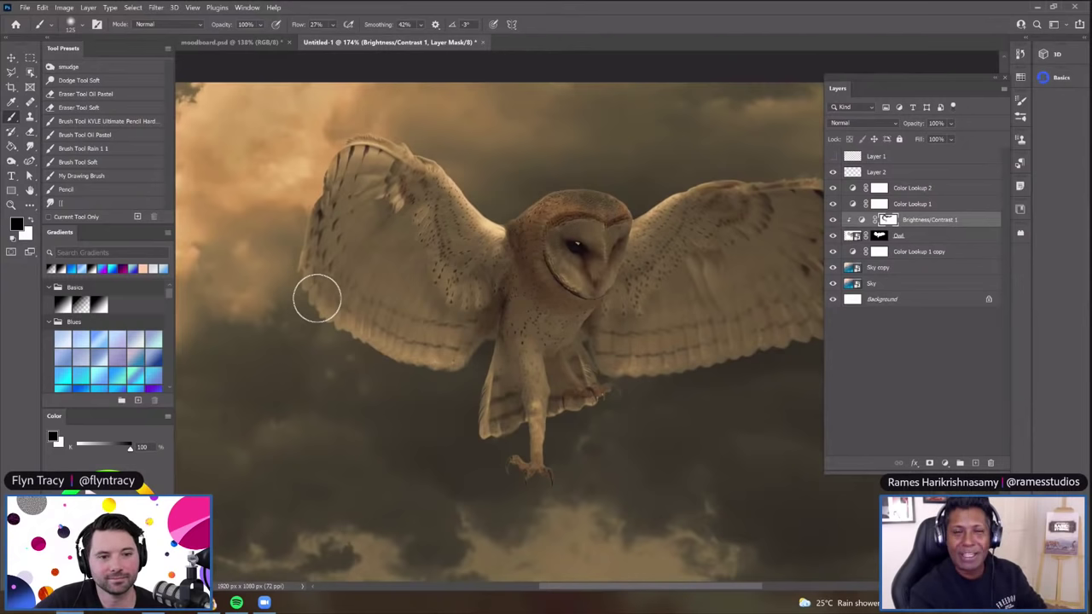
scroll(316, 297, down, 1)
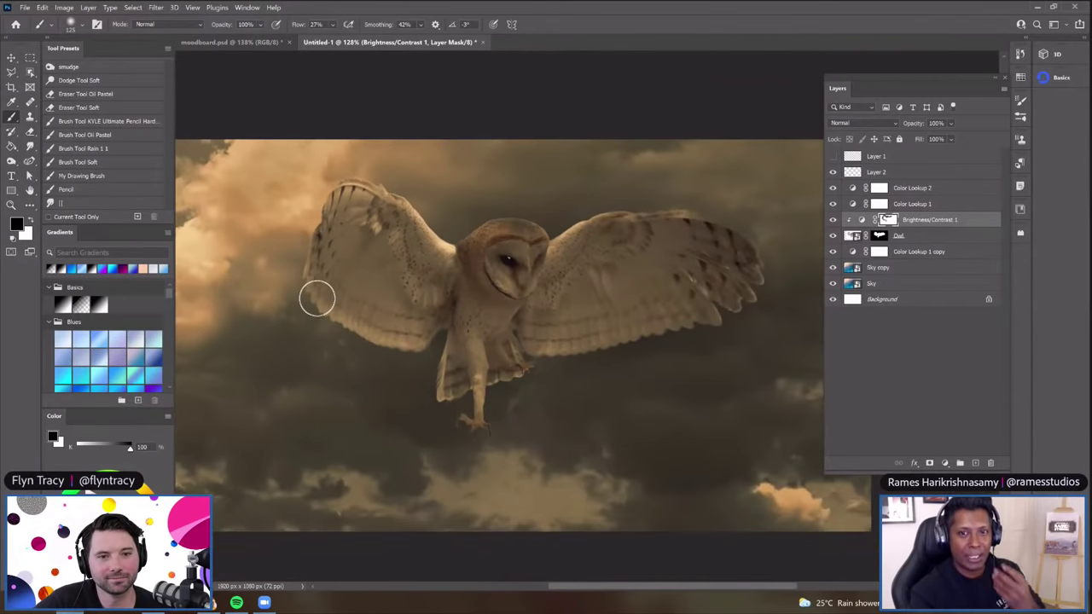
drag(546, 218, 625, 198)
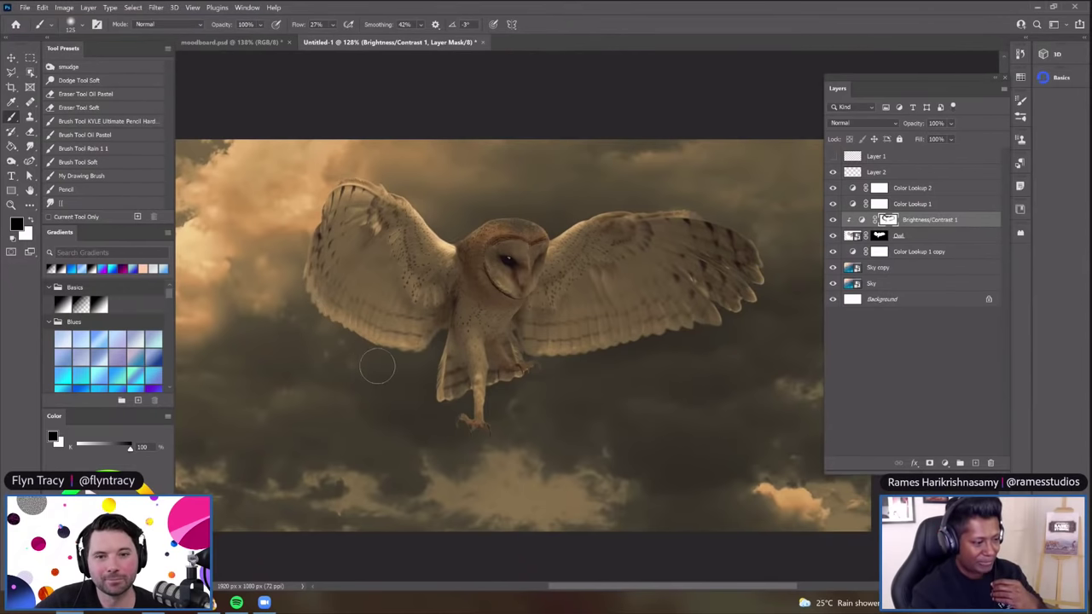
scroll(435, 380, up, 3)
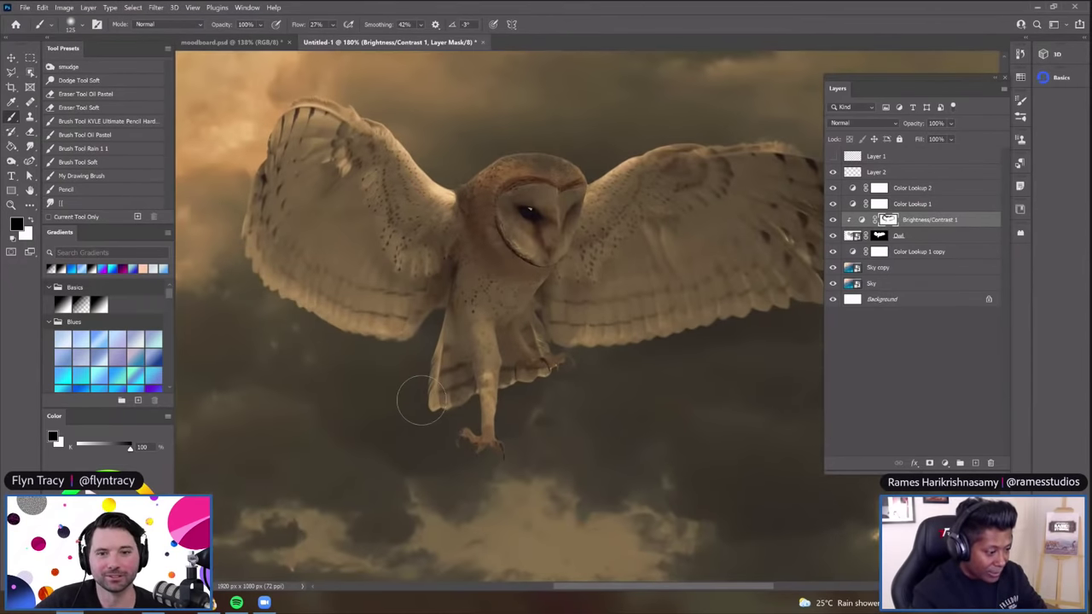
Compare the whole composition with the Brightness/Contrast 1 mask disabled, and re-enable the mask
scroll(532, 336, down, 6)
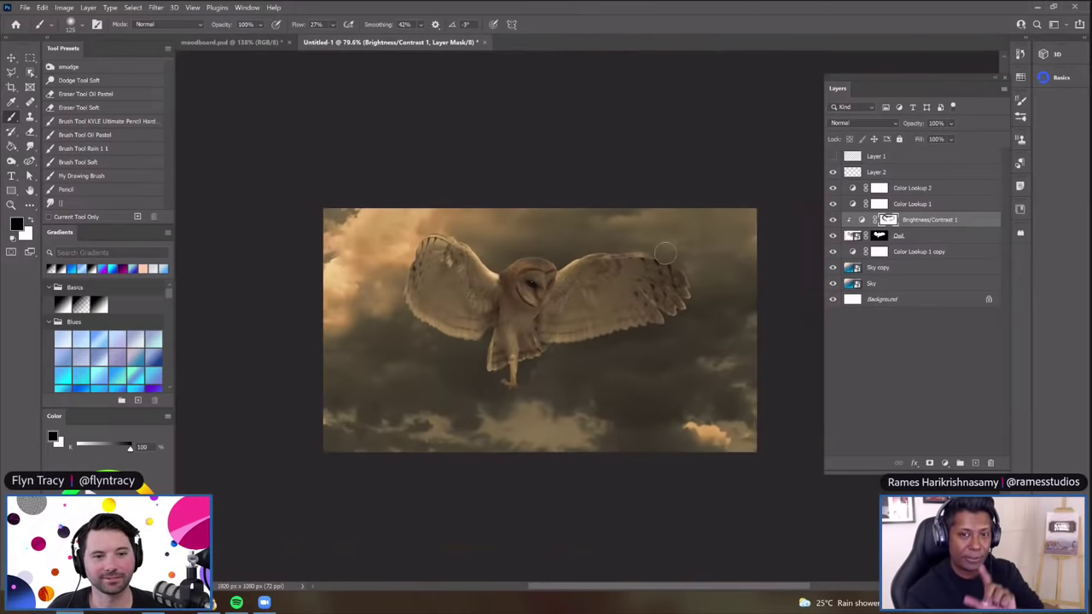
drag(887, 223, 889, 223)
right_click(890, 223)
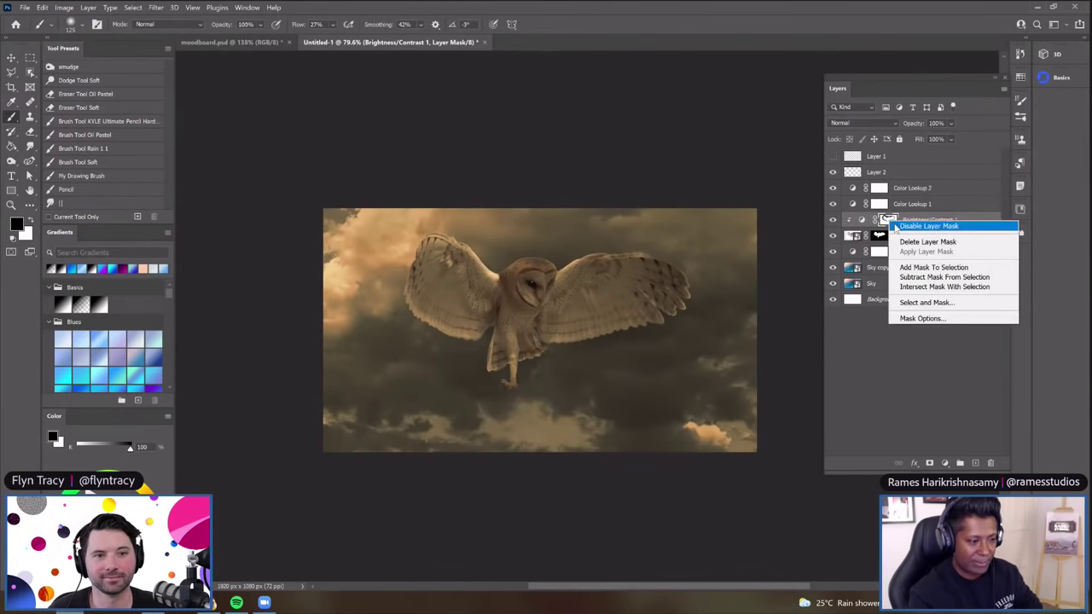
click(894, 226)
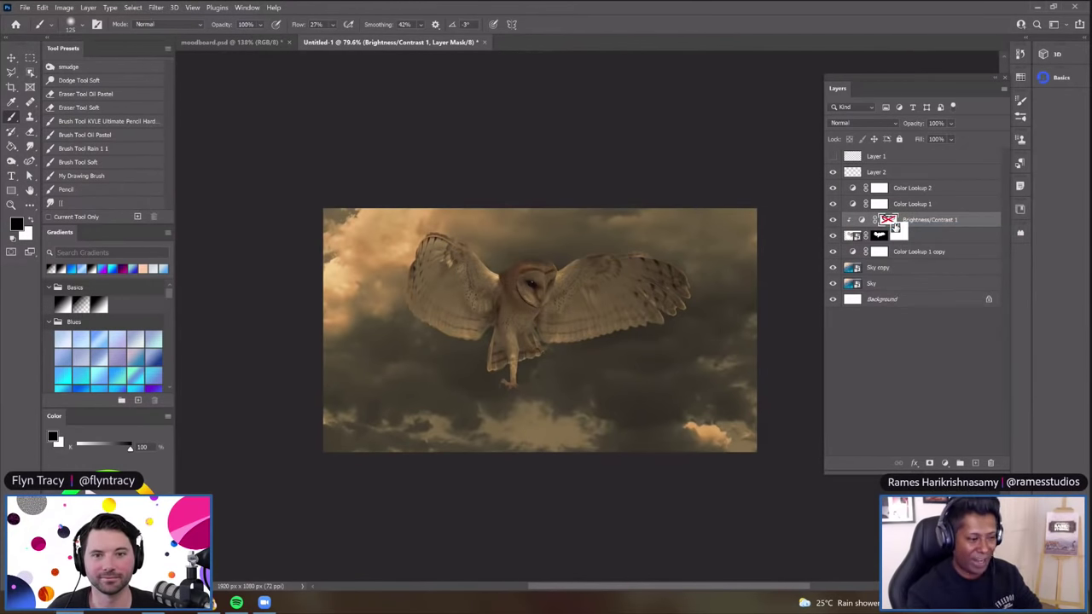
shift+click(887, 224)
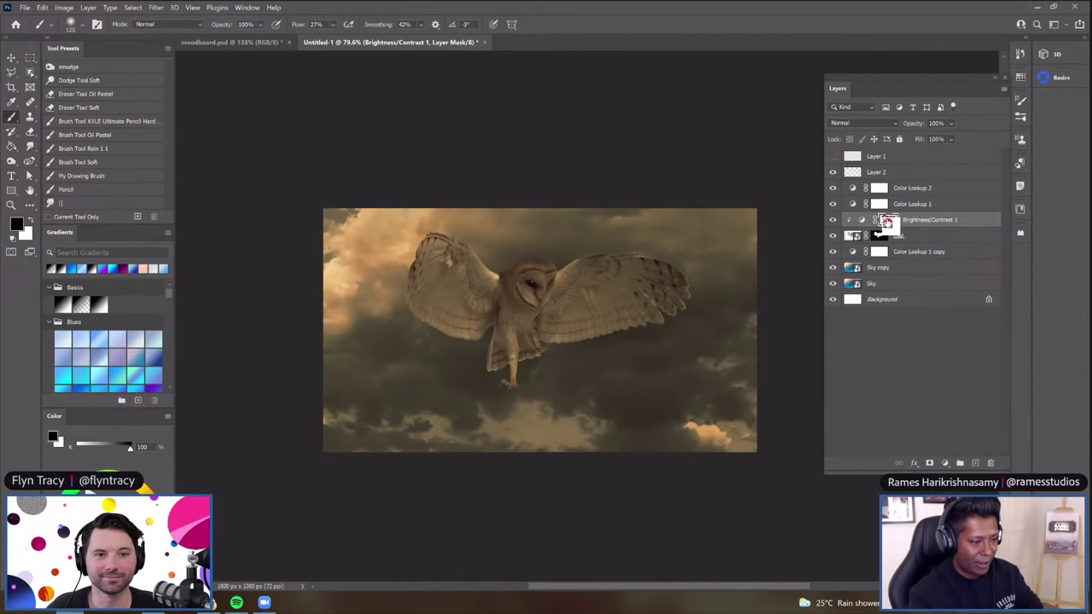
drag(887, 224, 518, 292)
Add a Brightness/Contrast adjustment above Layer 1 and set its brightness to 14 to lift the whole image
scroll(614, 271, up, 2)
scroll(518, 292, up, 2)
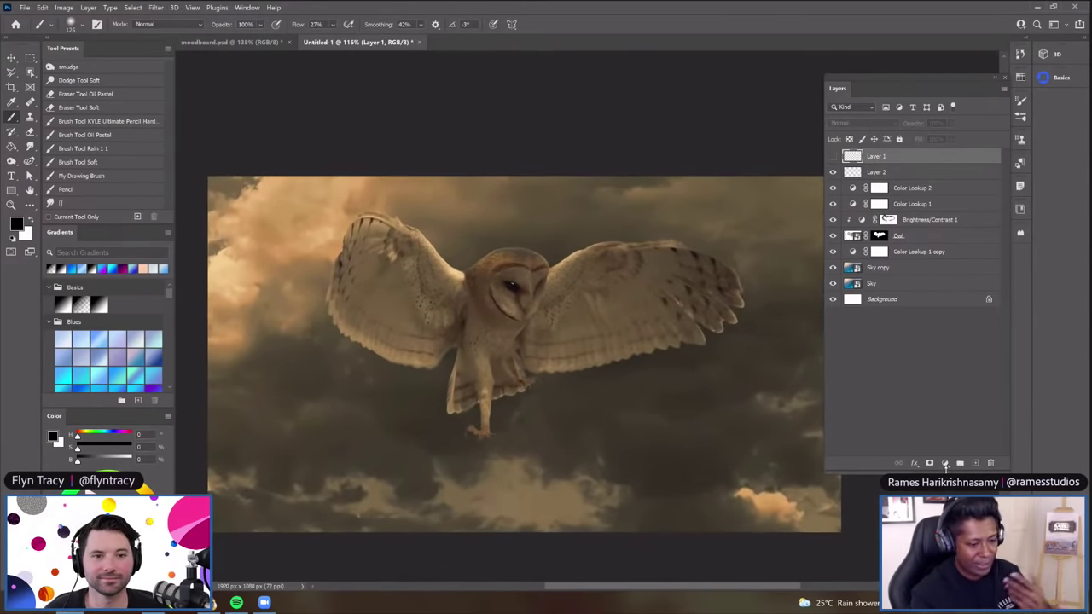
click(944, 463)
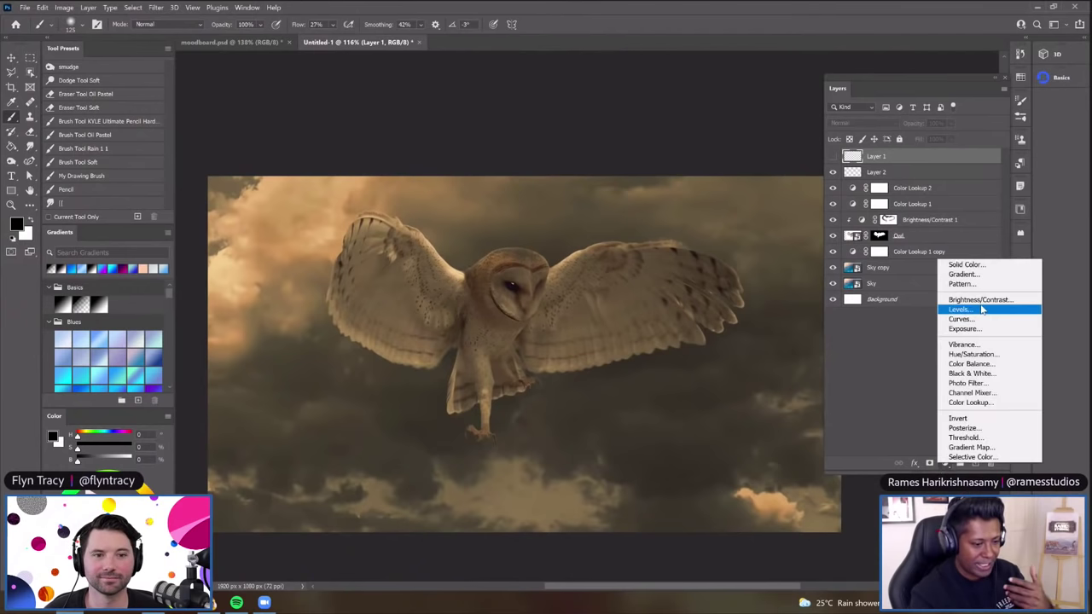
click(979, 300)
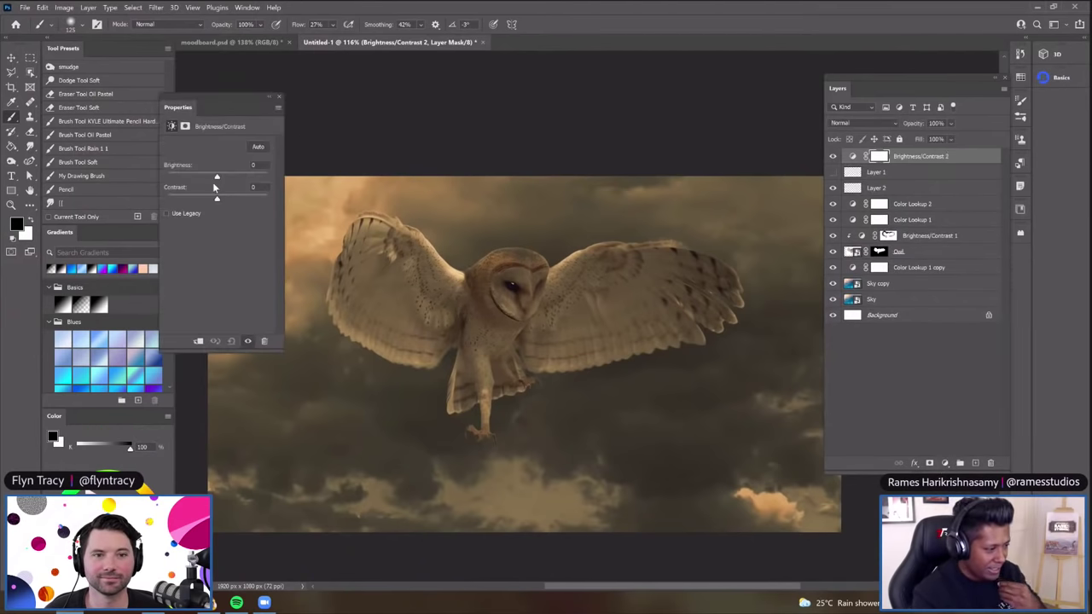
drag(219, 176, 221, 176)
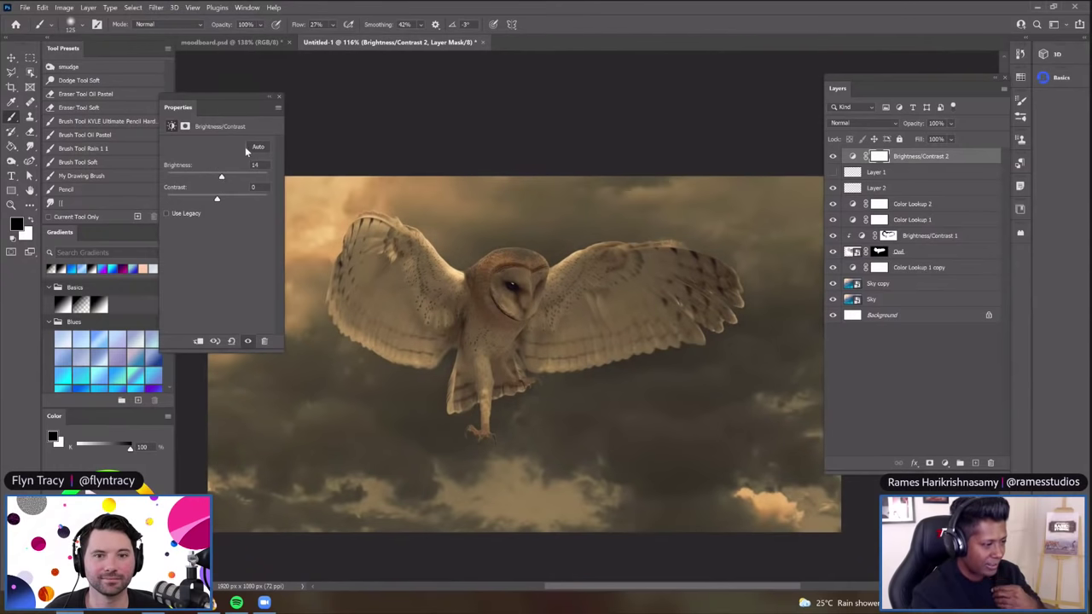
click(279, 95)
scroll(526, 181, down, 3)
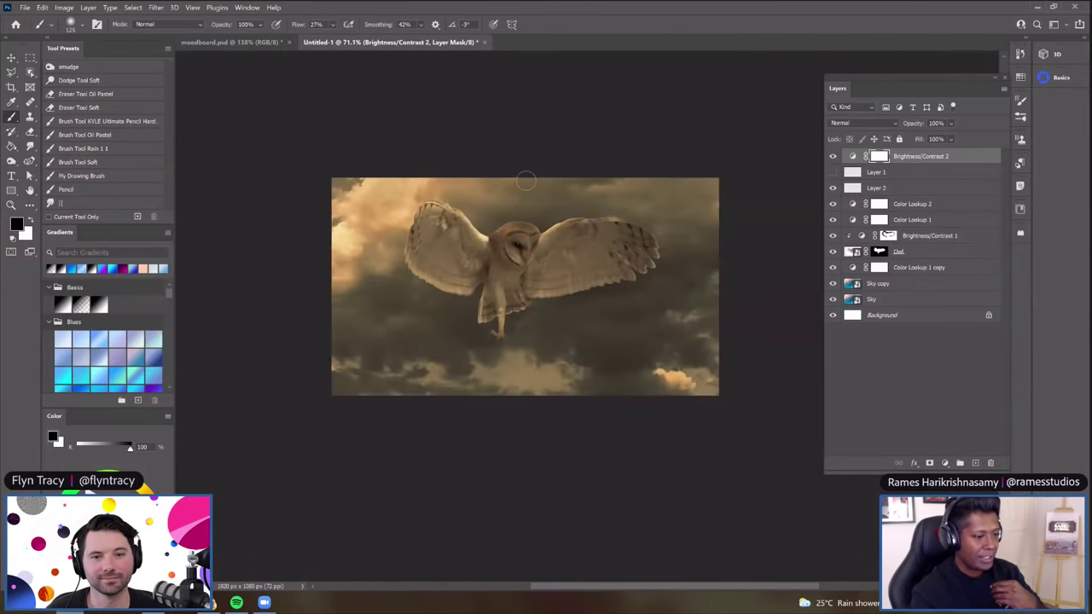
Add a new layer clipped to the Owl layer and name it shadow
scroll(614, 200, down, 2)
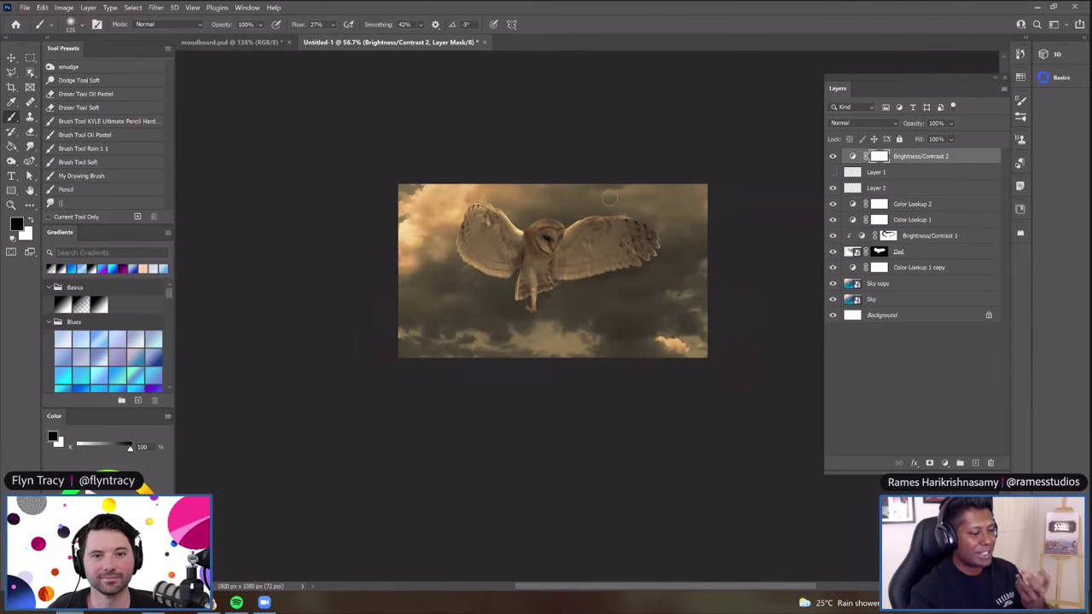
scroll(547, 207, up, 2)
scroll(548, 206, up, 1)
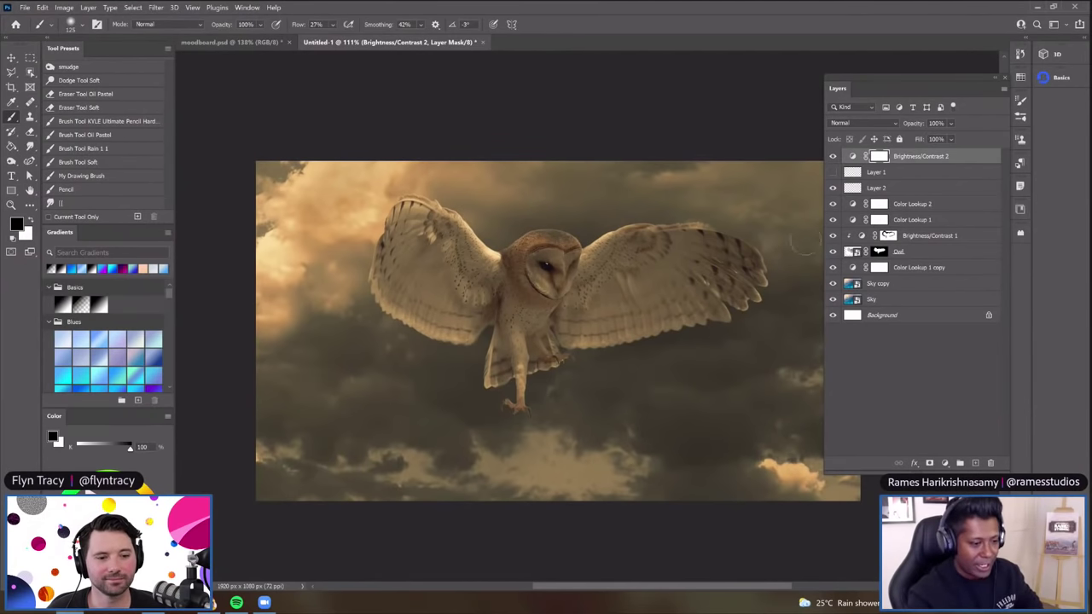
click(926, 253)
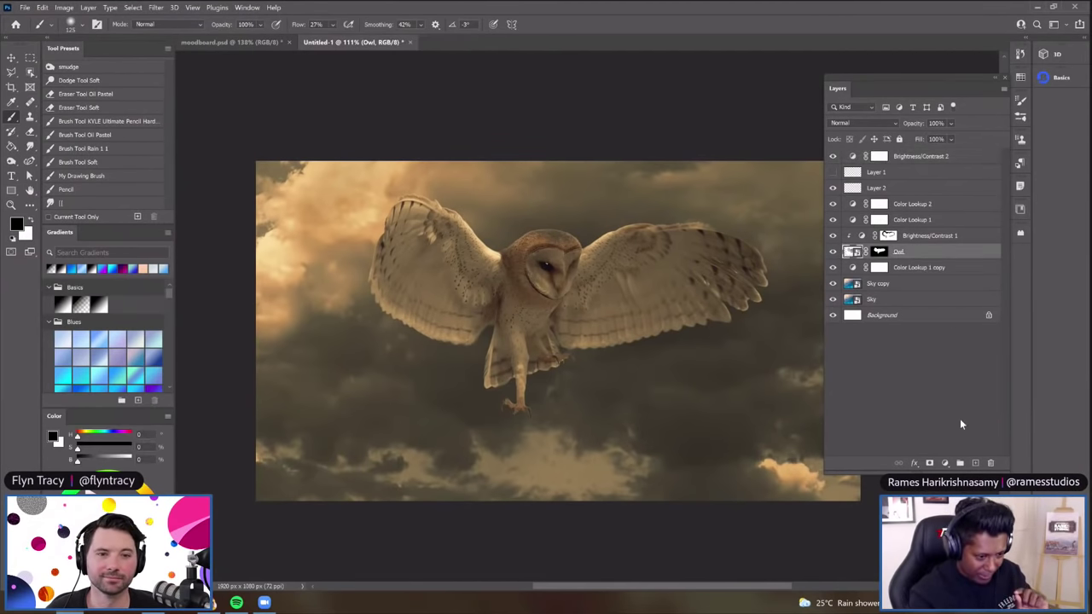
click(974, 462)
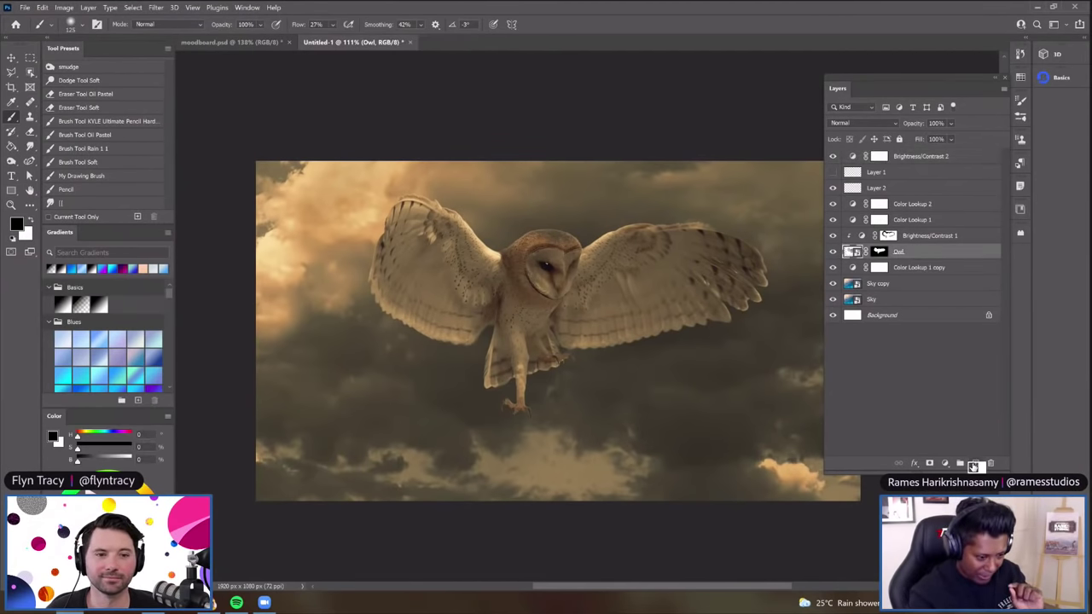
double_click(884, 251)
text(shadow)
key(Return)
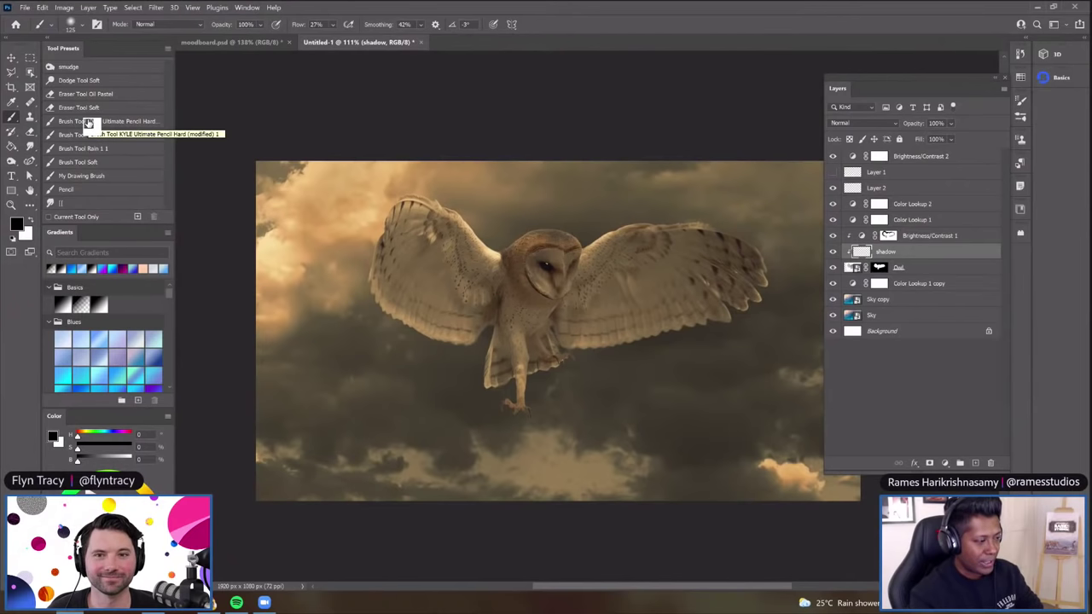
right_click(11, 120)
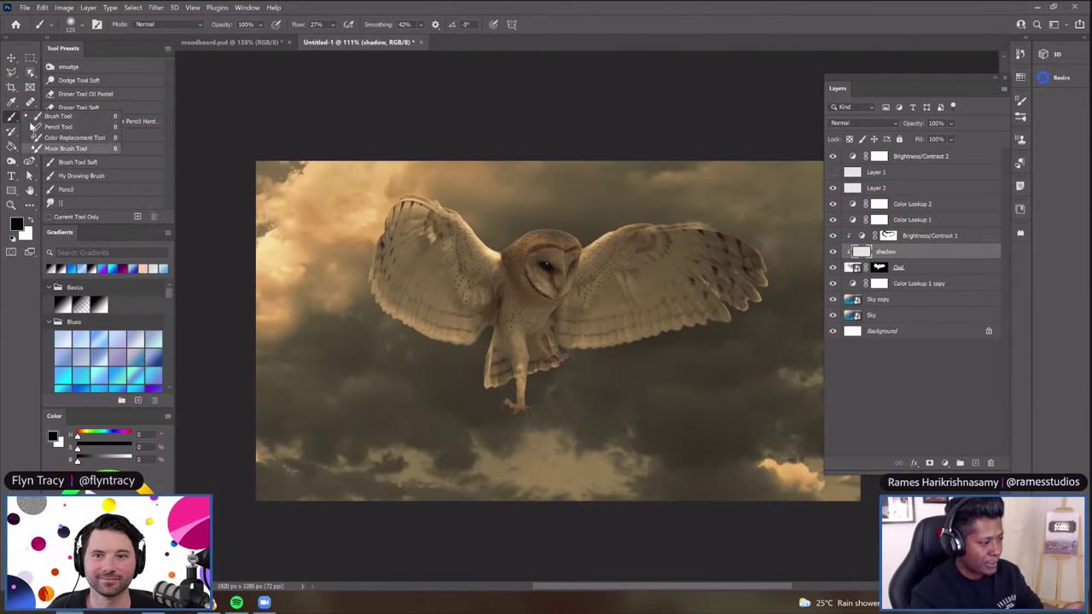
click(26, 119)
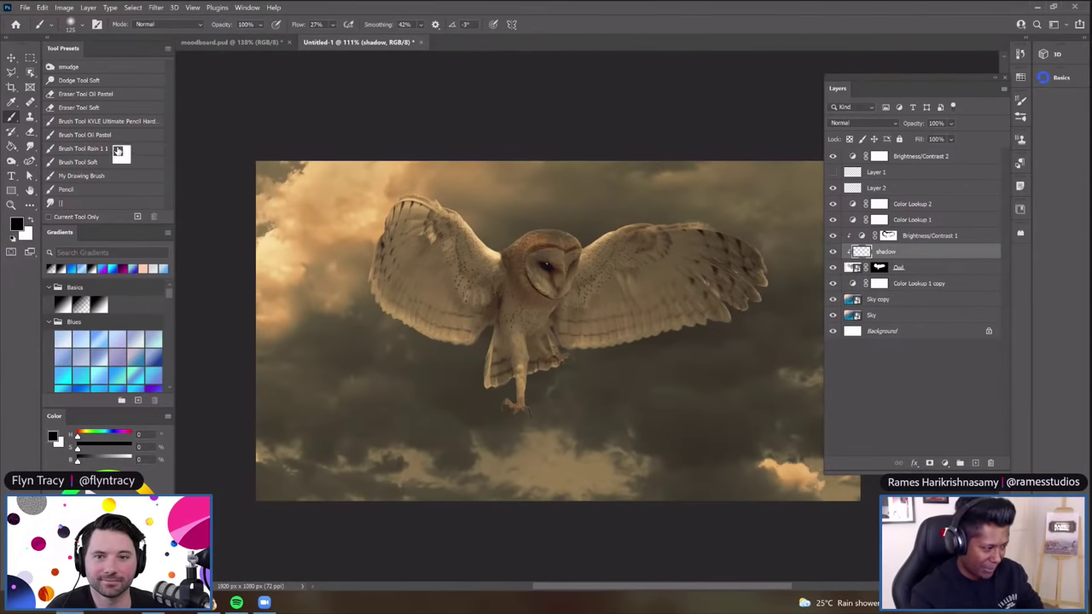
click(245, 8)
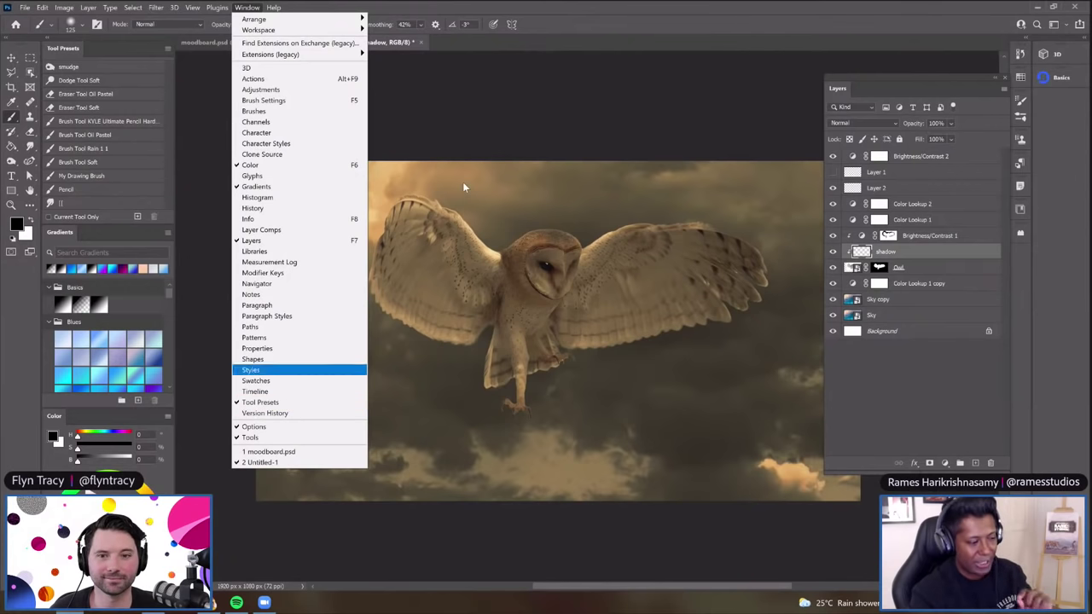
click(474, 125)
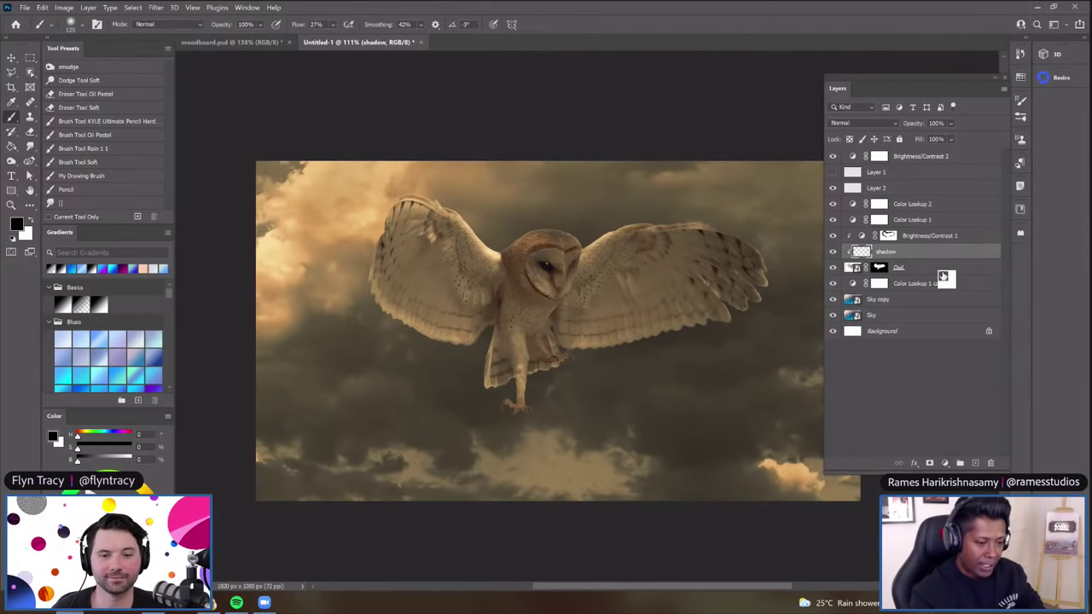
Set the shadow layer's blend mode to Soft Light
drag(875, 254, 891, 224)
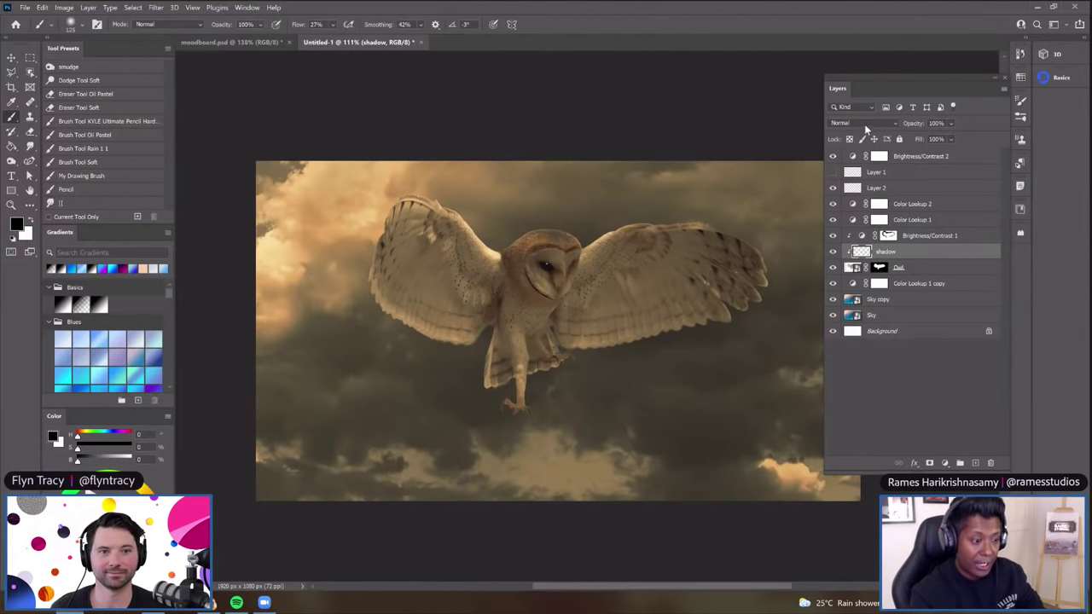
click(864, 123)
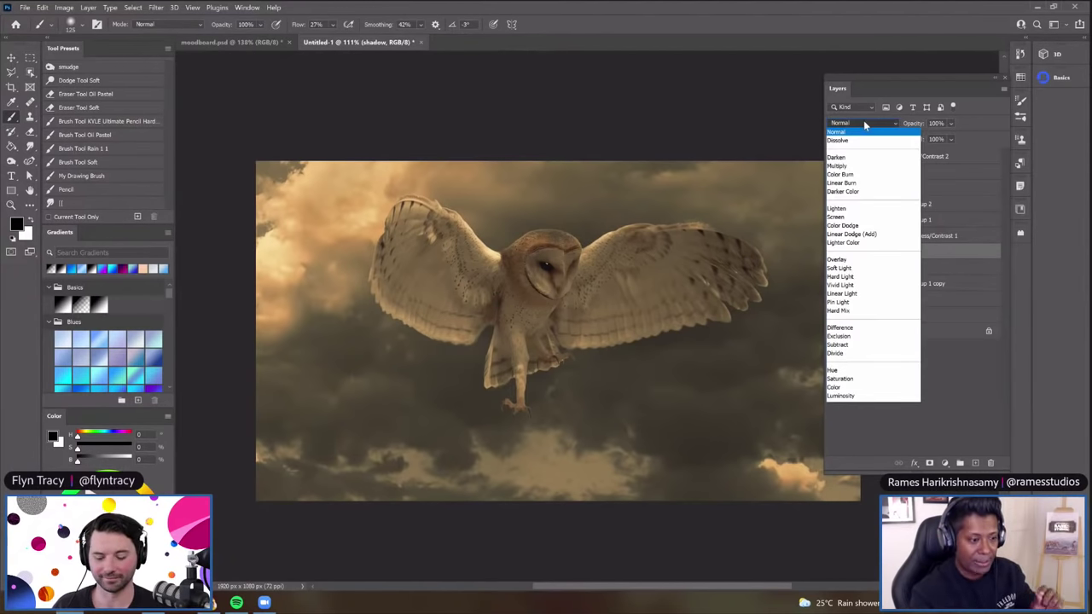
click(854, 269)
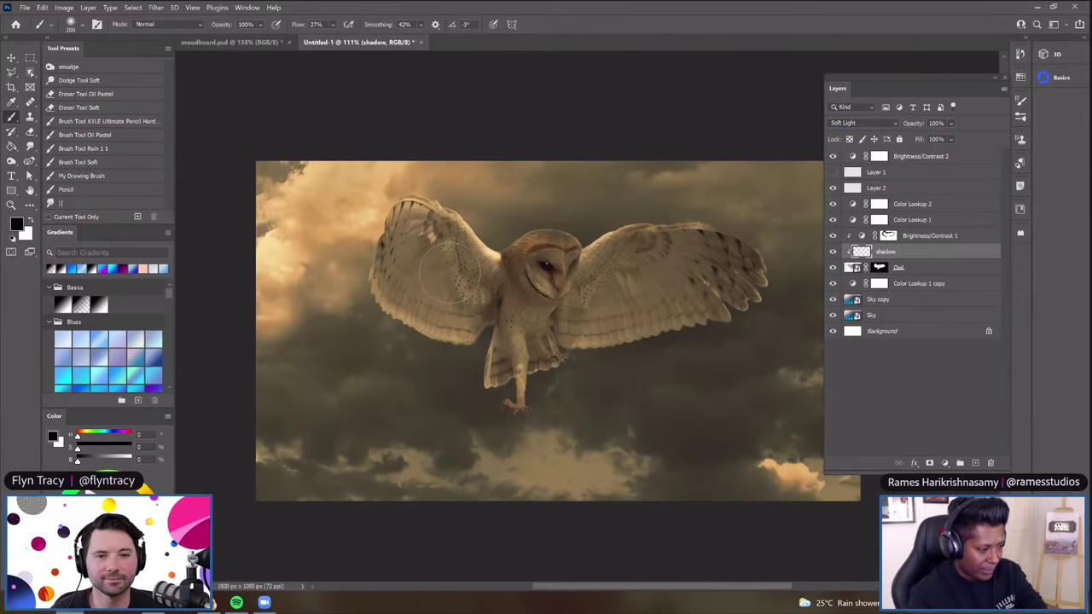
Paint soft black shading with a 300 px brush over the inner feathers of the left-hand wing on the shadow layer
scroll(446, 271, up, 5)
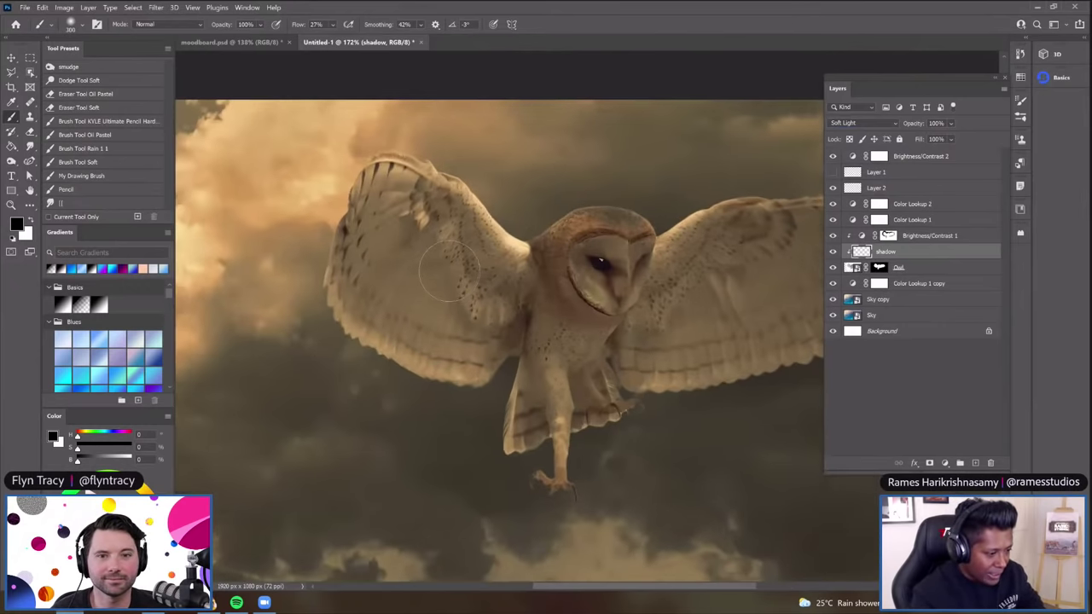
mouse_move(422, 226)
mouse_down()
mouse_move(390, 207)
mouse_move(440, 222)
mouse_move(445, 246)
mouse_move(441, 222)
mouse_move(403, 228)
mouse_move(388, 261)
mouse_move(428, 249)
mouse_move(472, 272)
mouse_up()
scroll(397, 98, down, 3)
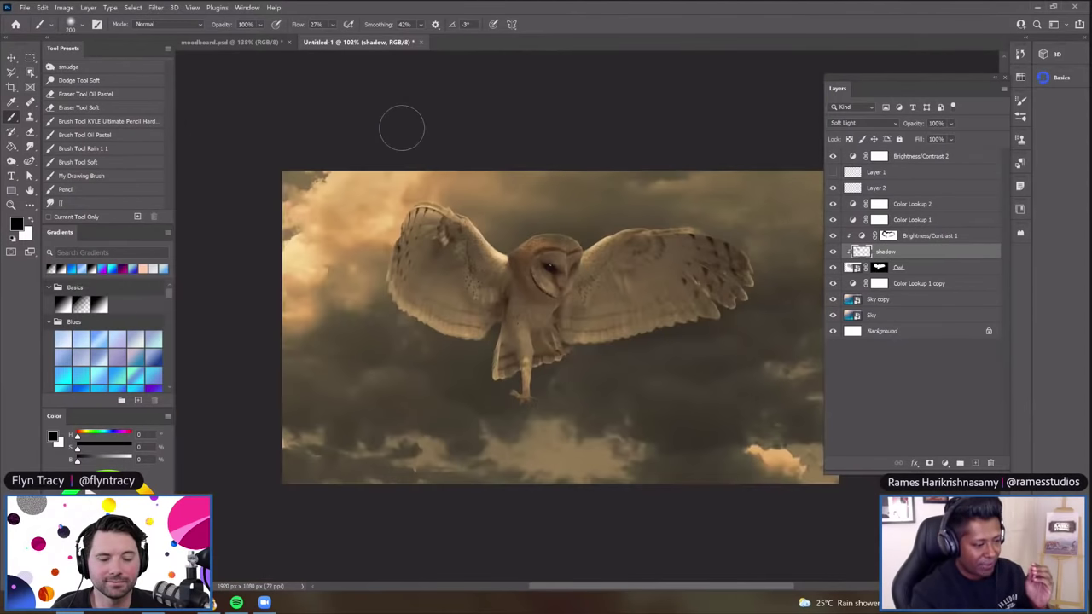
scroll(401, 127, up, 3)
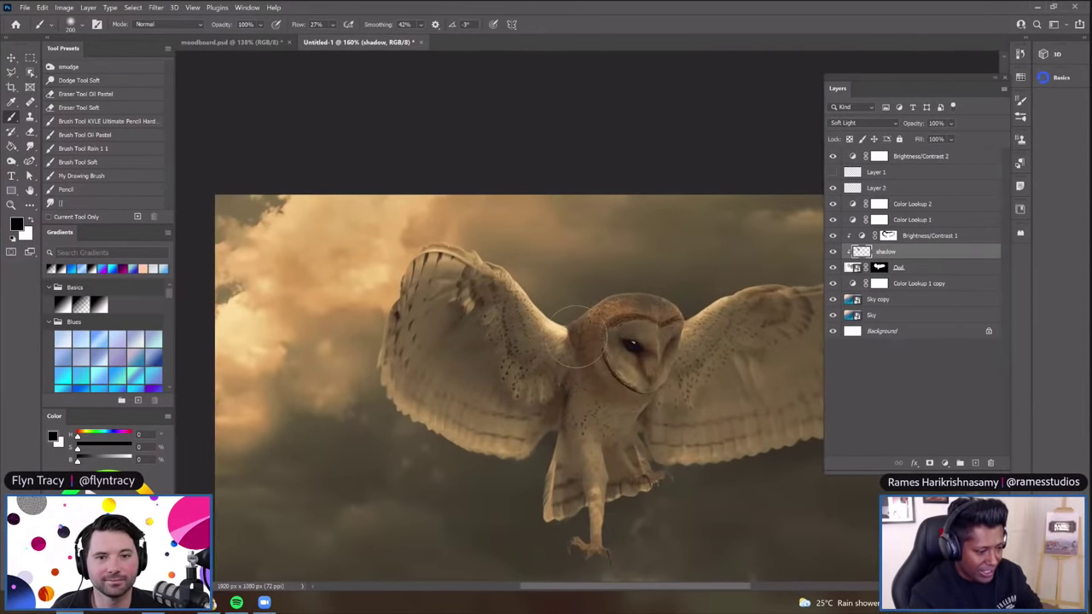
scroll(640, 437, down, 3)
Reduce the soft brush to 100 px and smaller, and deepen the shadow where the left-hand wing meets the owl's body
scroll(641, 437, up, 3)
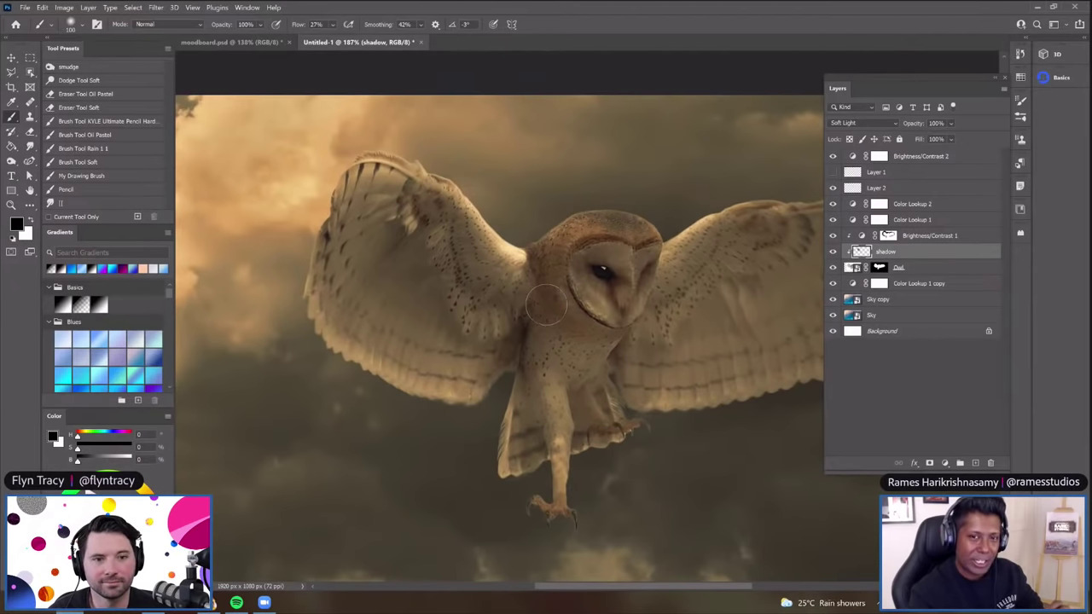
scroll(546, 304, up, 1)
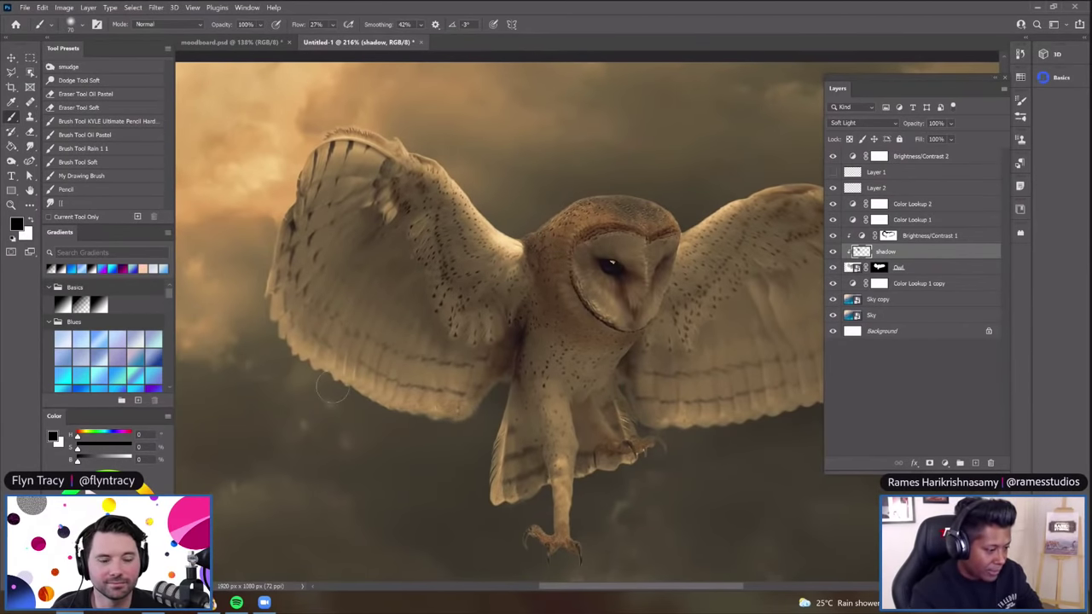
scroll(593, 420, down, 2)
scroll(594, 420, up, 2)
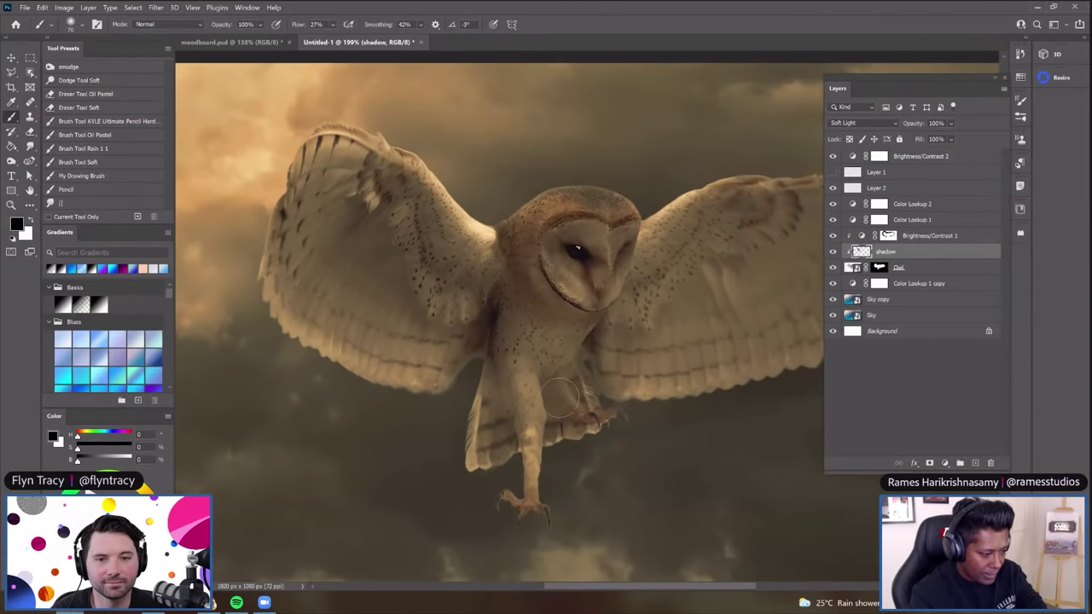
scroll(557, 396, up, 2)
scroll(482, 388, up, 1)
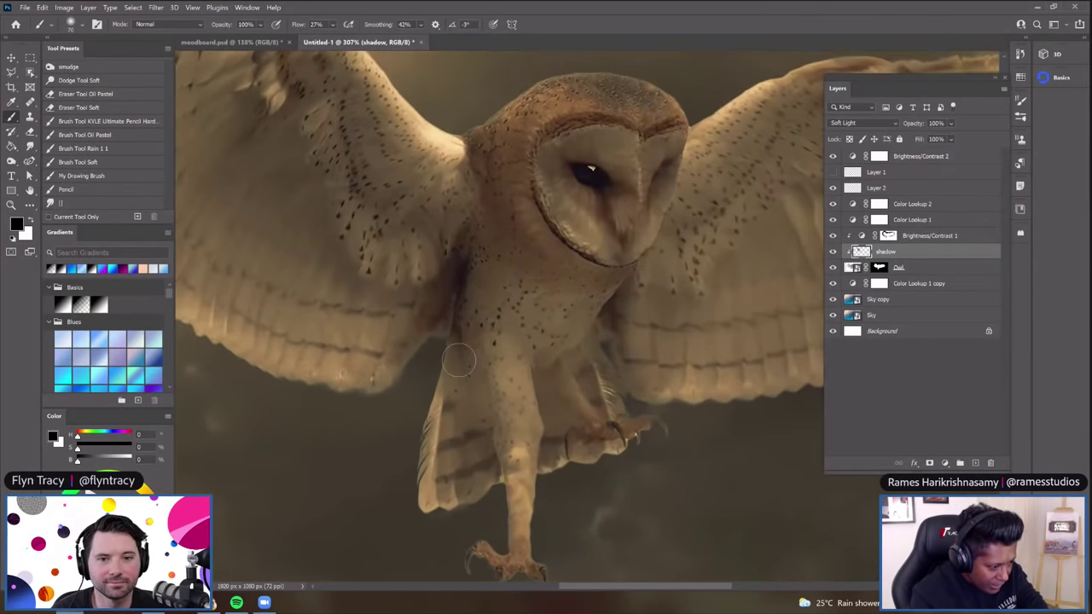
Paint soft black shading over the tail feathers behind the owl's legs
mouse_move(460, 408)
mouse_down()
mouse_move(462, 477)
mouse_move(461, 427)
mouse_move(449, 478)
mouse_move(480, 398)
mouse_move(492, 469)
mouse_move(547, 398)
mouse_move(601, 386)
mouse_move(578, 338)
mouse_up()
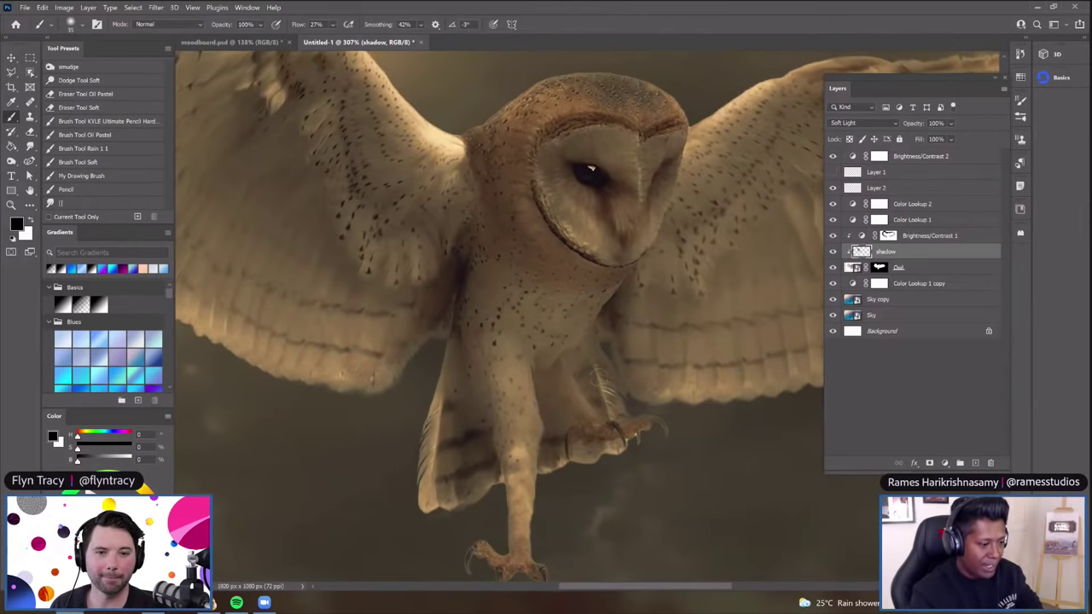
scroll(597, 383, down, 2)
scroll(585, 413, up, 2)
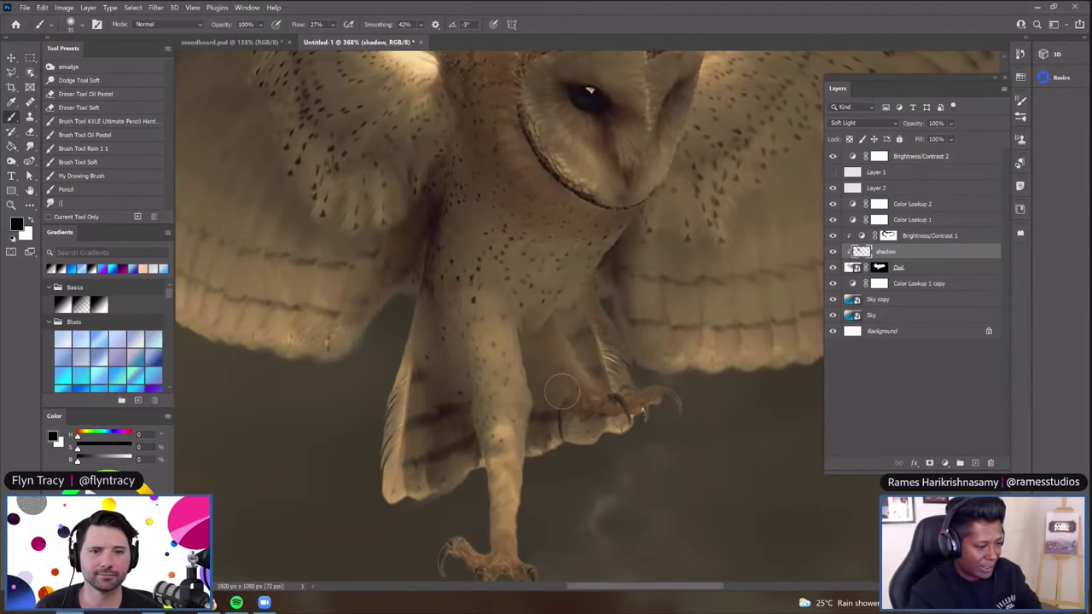
scroll(546, 380, up, 1)
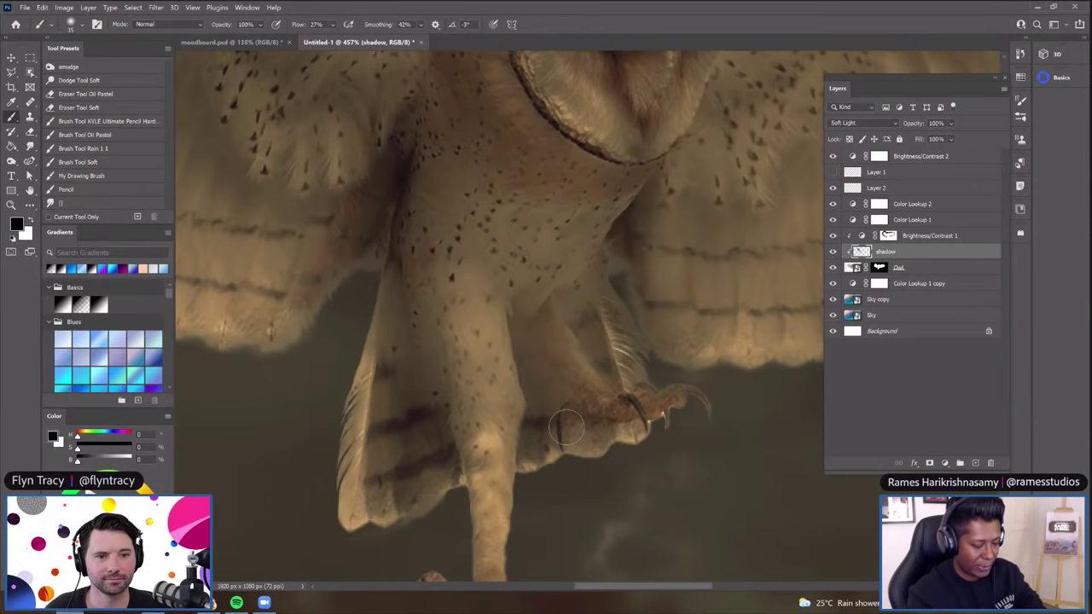
Outline the tail area between the two legs with the Polygonal Lasso, darken it with the soft black brush, and deselect
key(l)
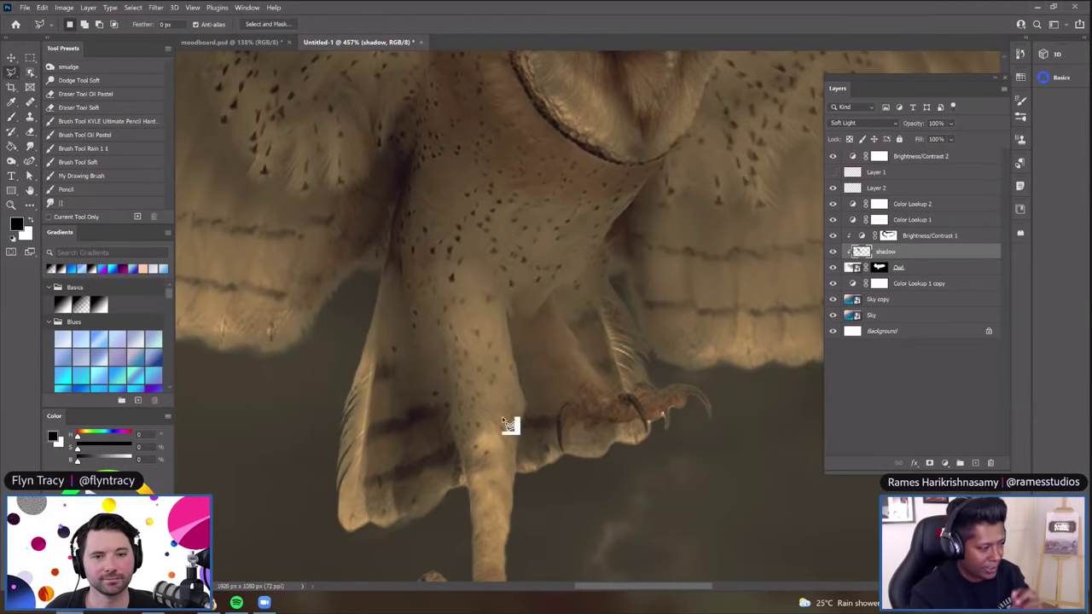
mouse_move(560, 461)
mouse_down()
mouse_move(560, 413)
mouse_move(574, 394)
mouse_move(534, 357)
mouse_up()
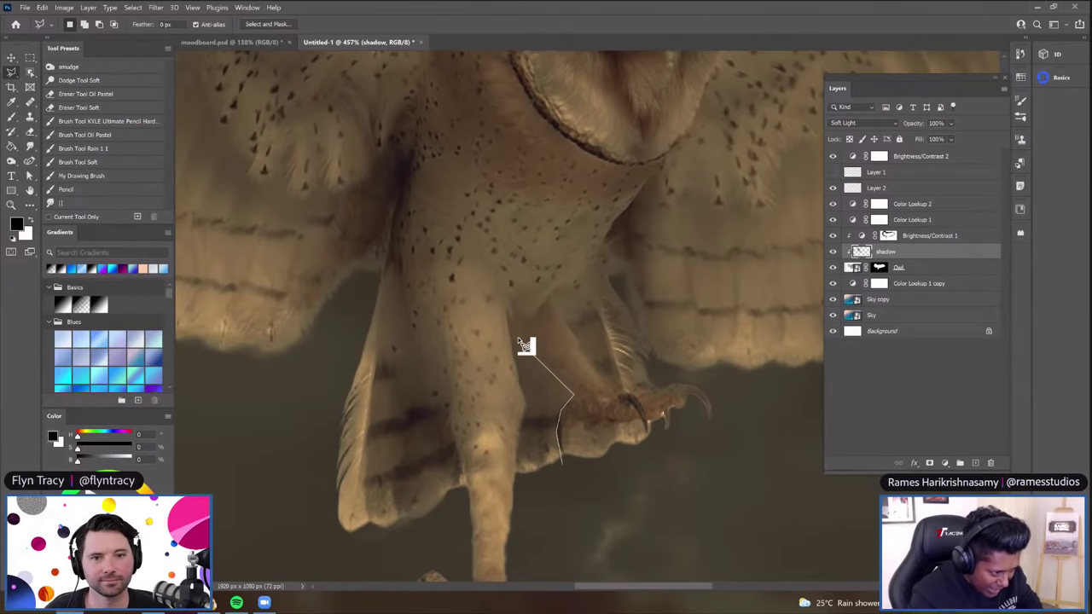
drag(515, 349, 521, 389)
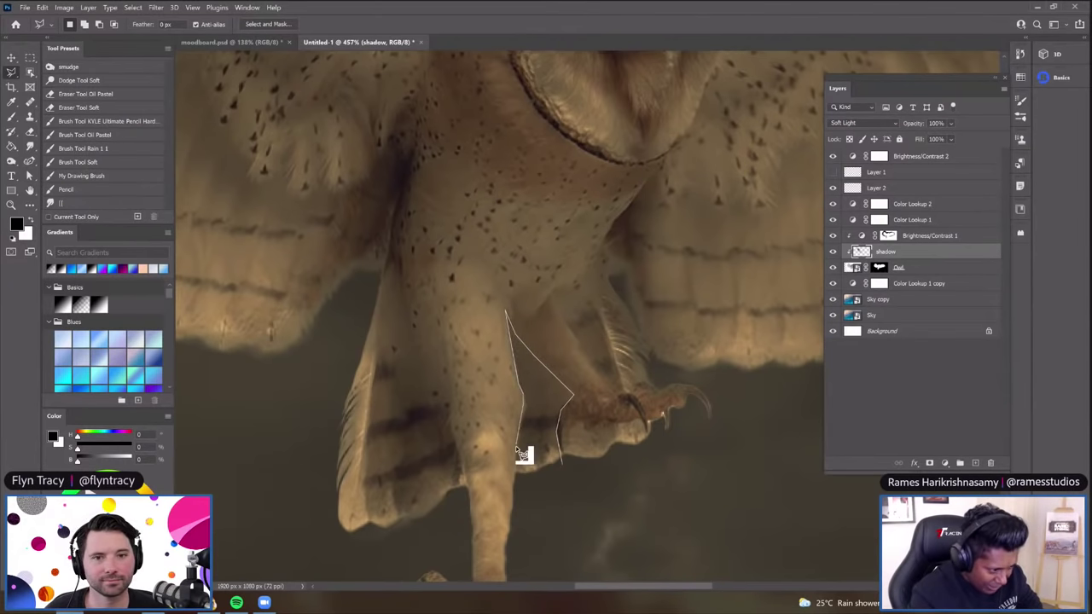
drag(517, 482, 540, 486)
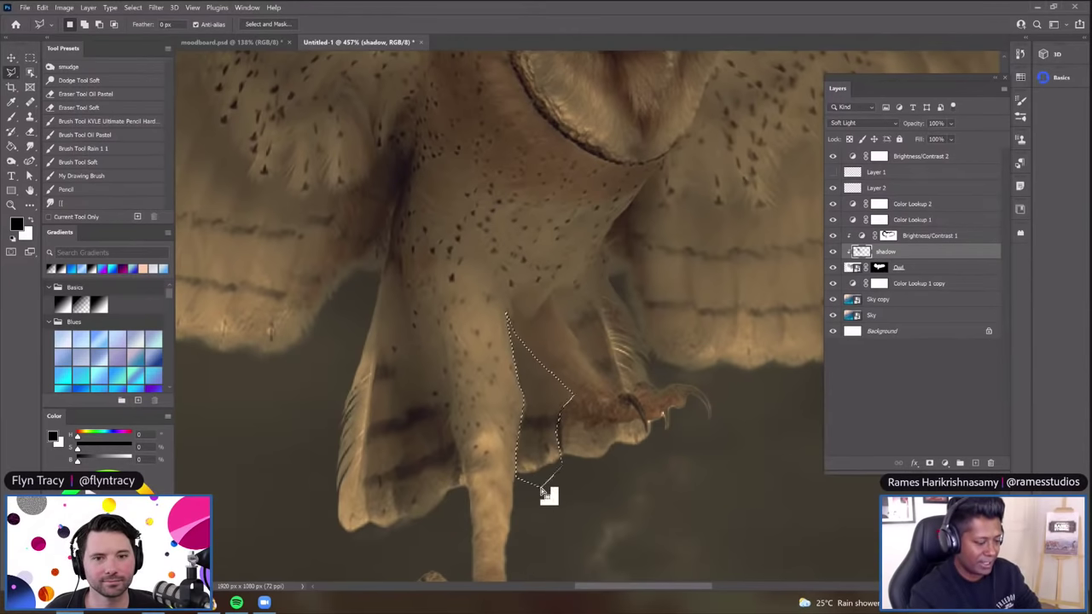
key(b)
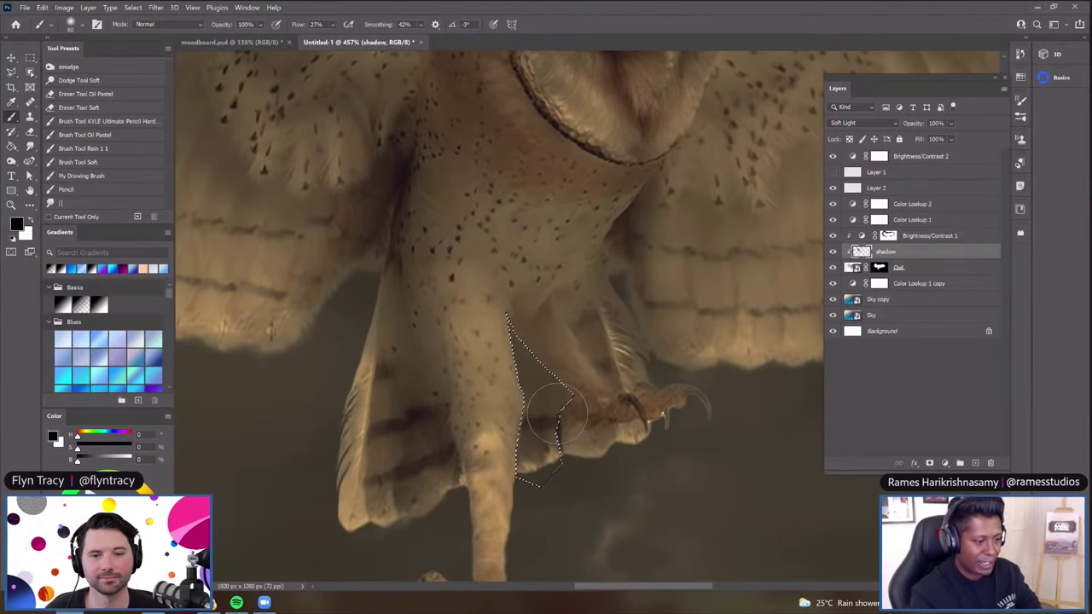
drag(540, 384, 539, 416)
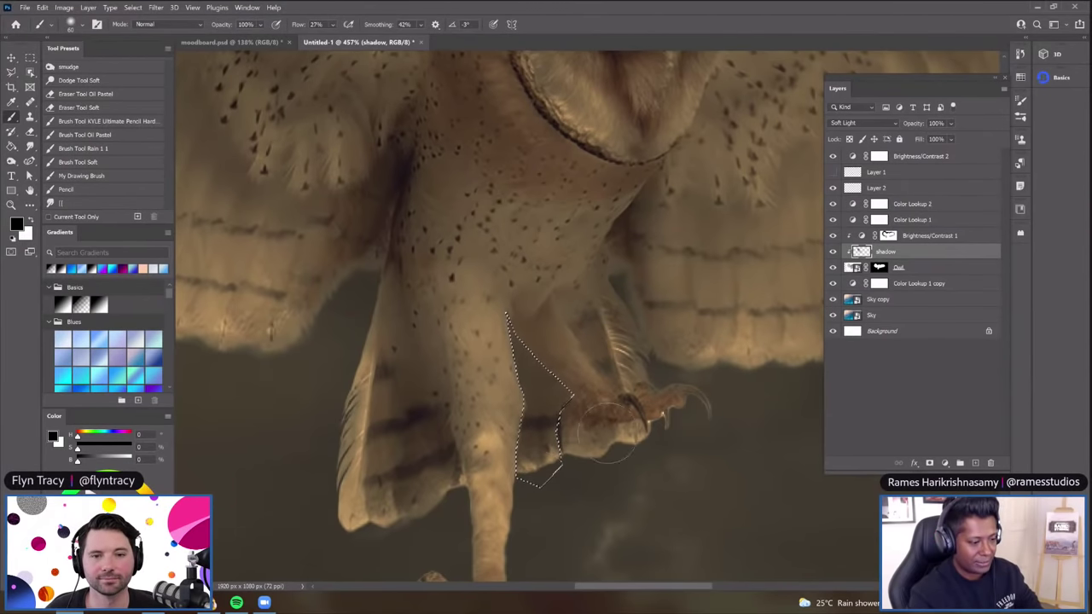
key(ctrl+d)
Shade the feathers between the raised leg and the adjacent light feather edge with a smaller soft black brush
scroll(590, 348, down, 2)
scroll(590, 348, down, 2)
scroll(597, 334, up, 3)
scroll(558, 317, up, 2)
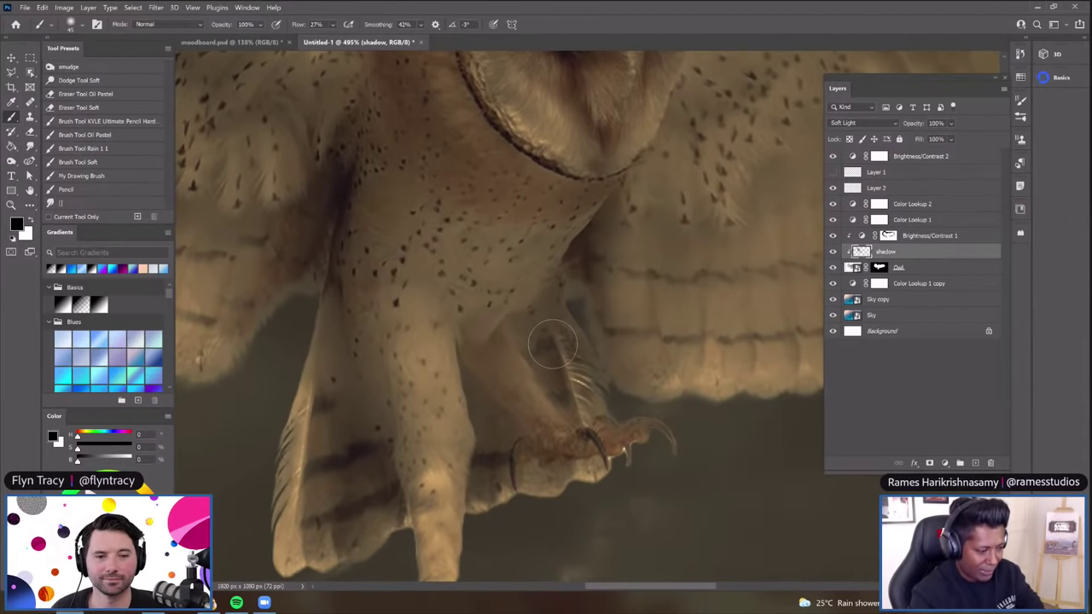
scroll(522, 328, up, 1)
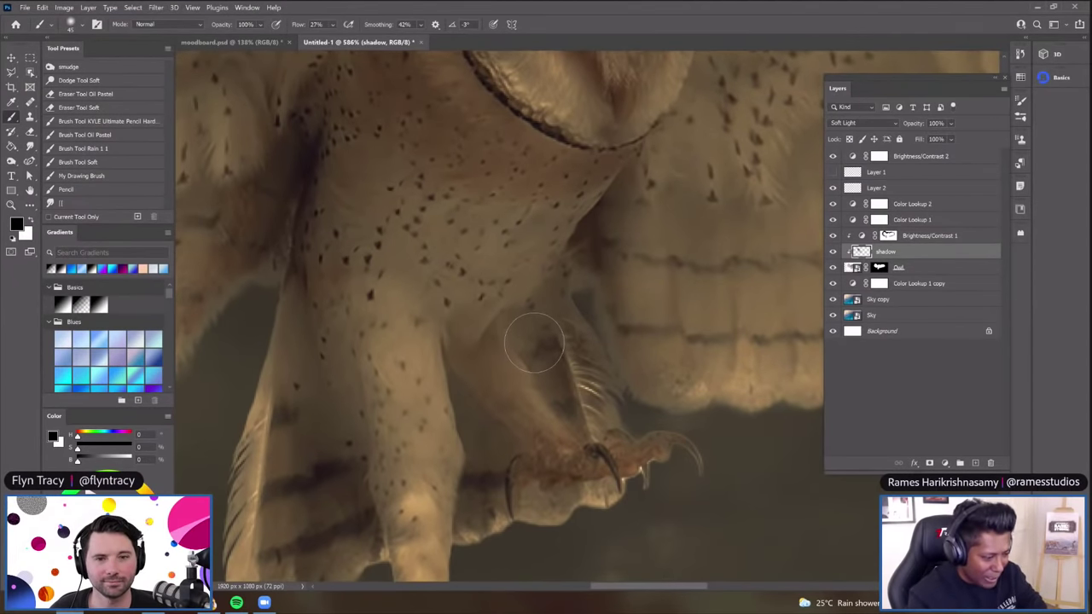
scroll(534, 343, up, 1)
key(bracketleft)
key(bracketleft)
key(bracketleft)
scroll(530, 338, up, 2)
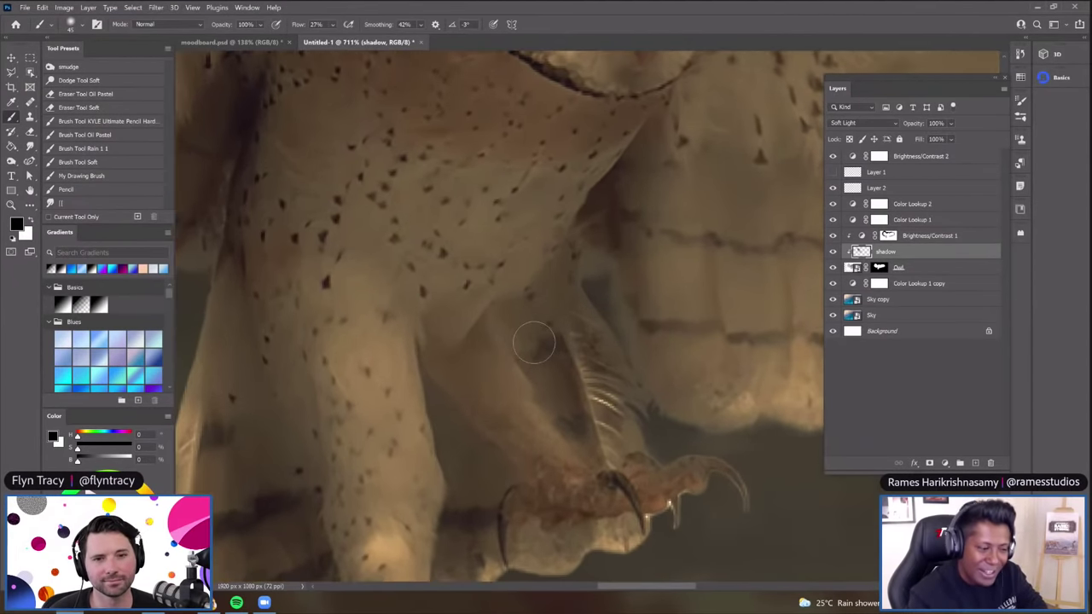
mouse_move(529, 332)
mouse_down()
mouse_move(507, 314)
mouse_move(572, 421)
mouse_up()
Examine the owl's shading from the legs to both wings, comparing close-up detail with the whole composition
scroll(612, 254, down, 1)
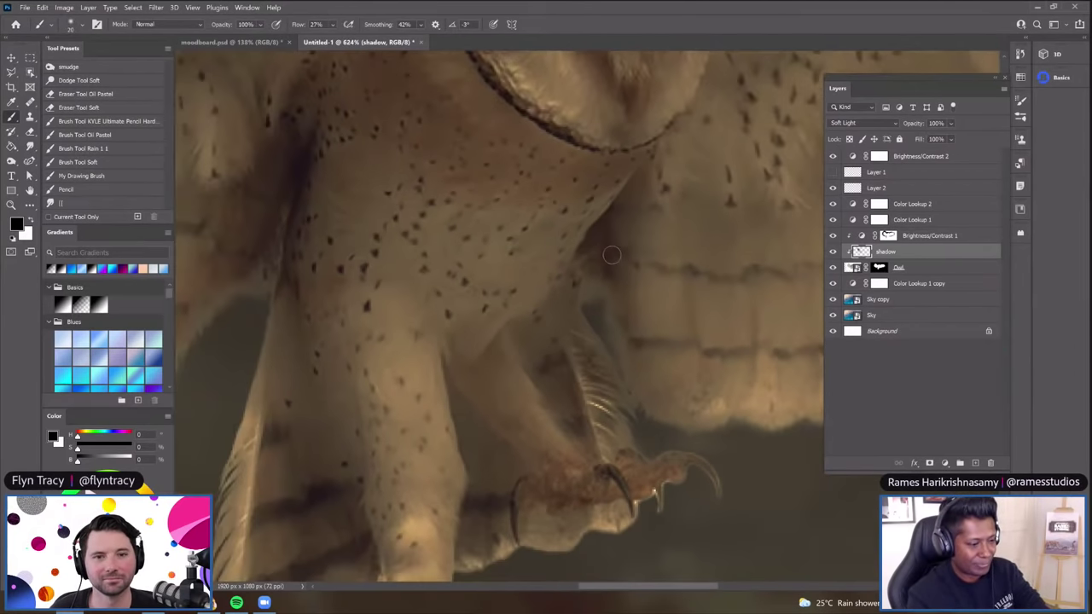
scroll(614, 253, down, 2)
scroll(603, 253, down, 3)
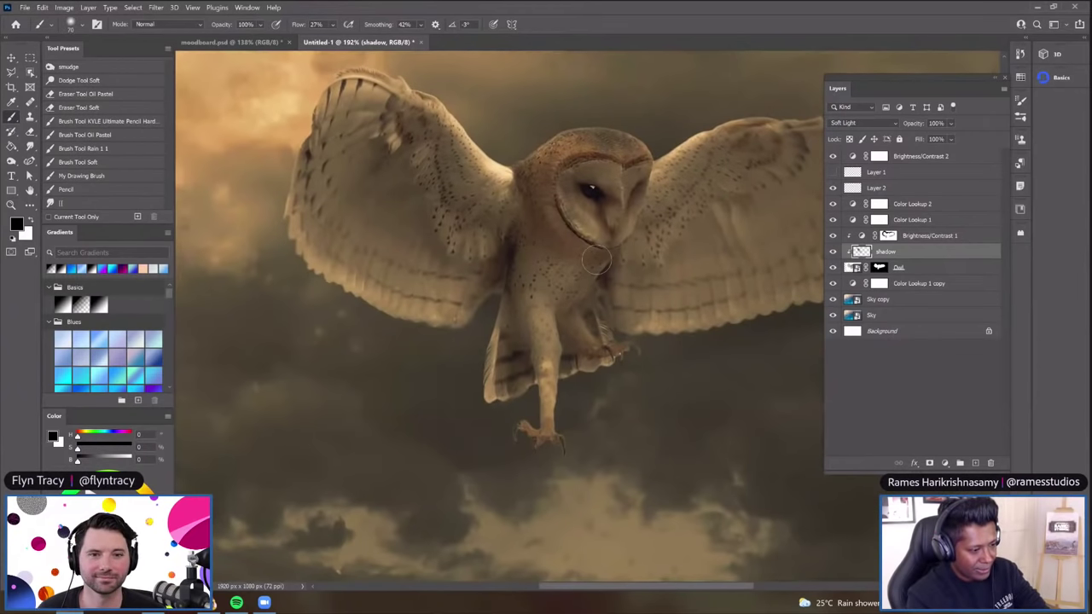
scroll(721, 226, down, 2)
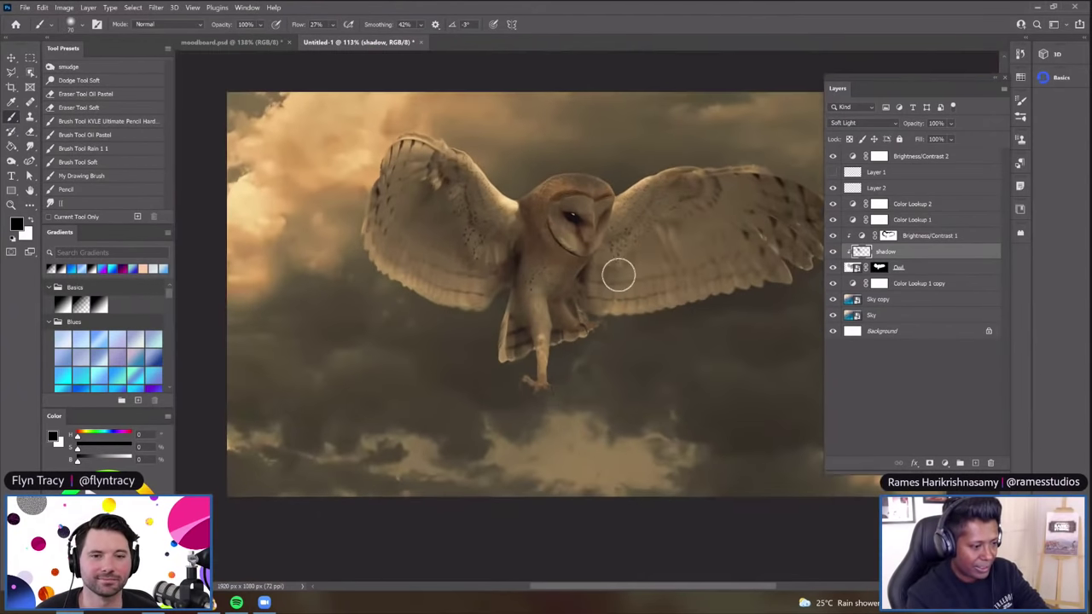
scroll(619, 274, up, 2)
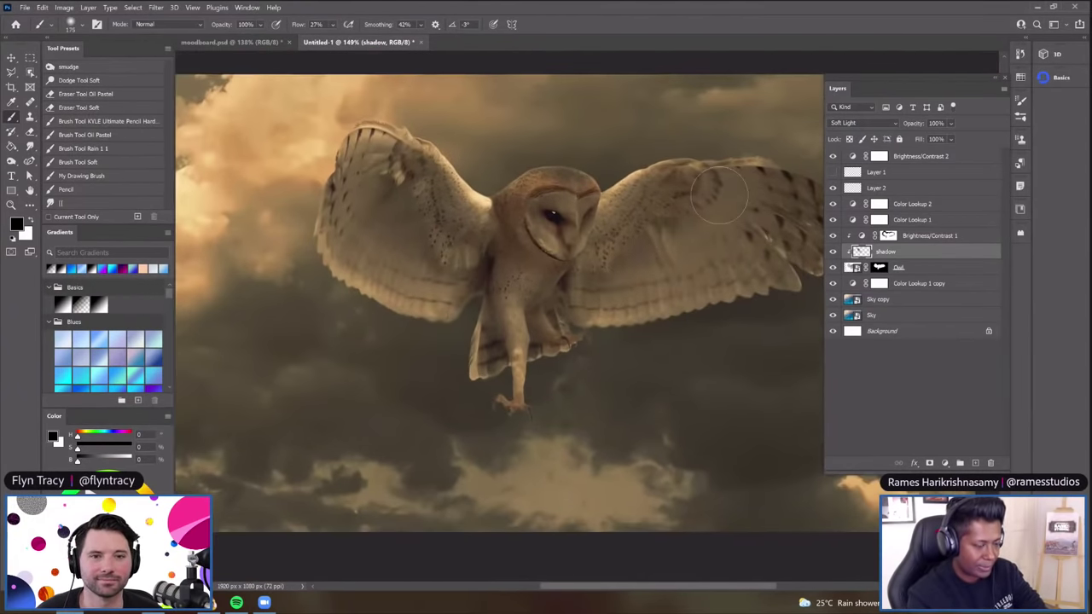
scroll(719, 196, down, 3)
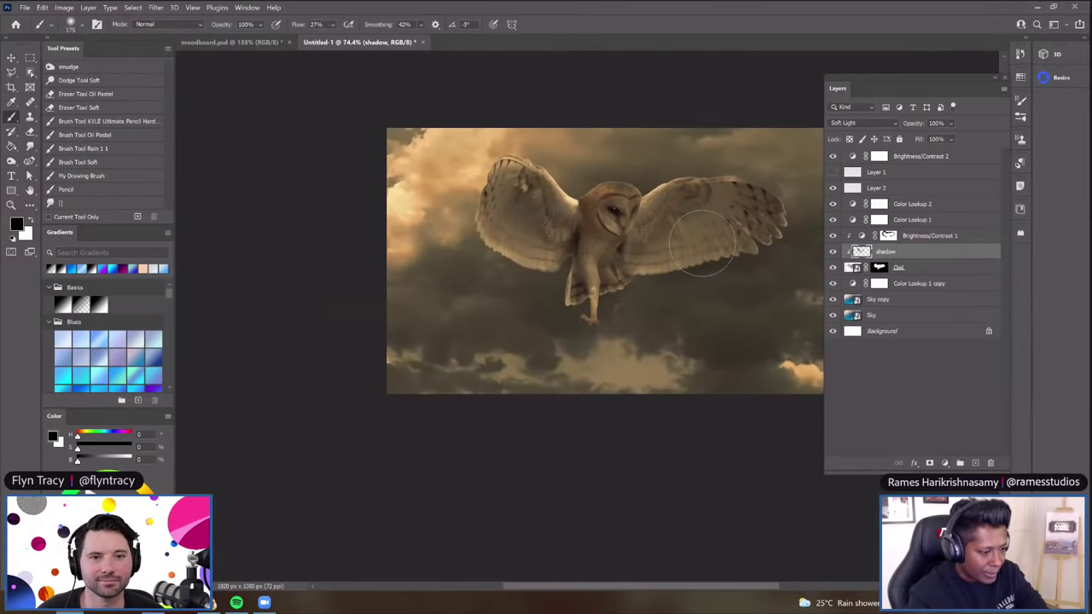
scroll(702, 244, up, 3)
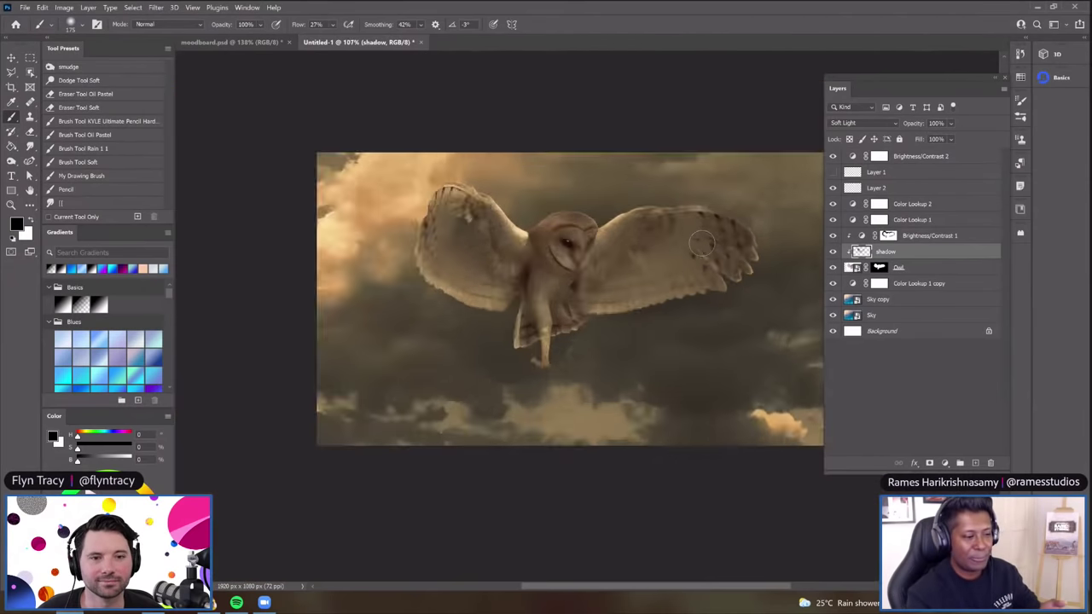
scroll(702, 244, down, 2)
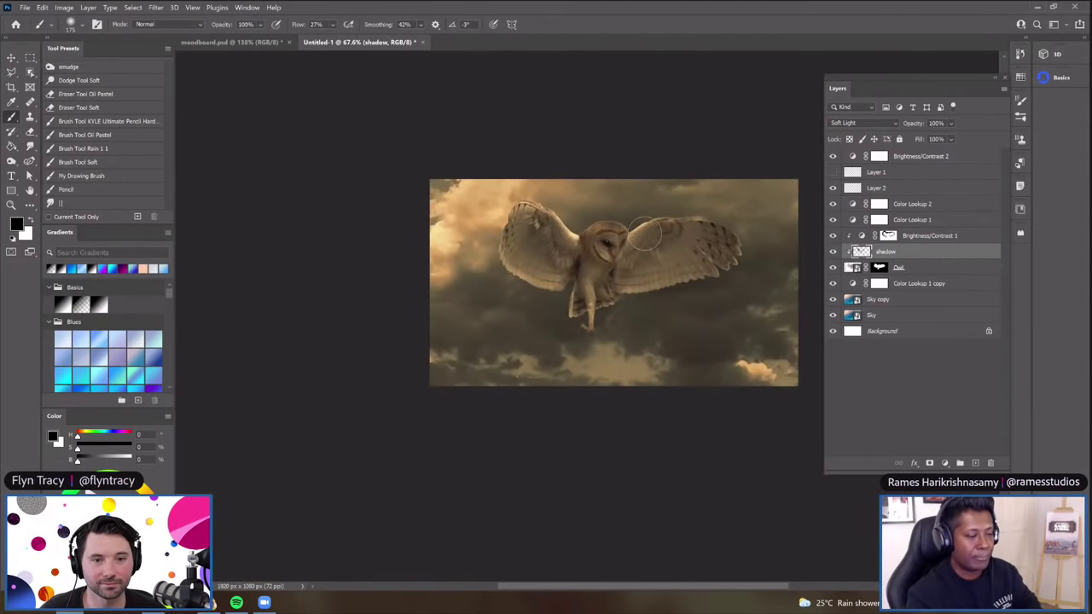
scroll(646, 239, up, 2)
scroll(608, 224, down, 1)
key(bracketright)
key(bracketright)
key(bracketright)
scroll(639, 264, up, 3)
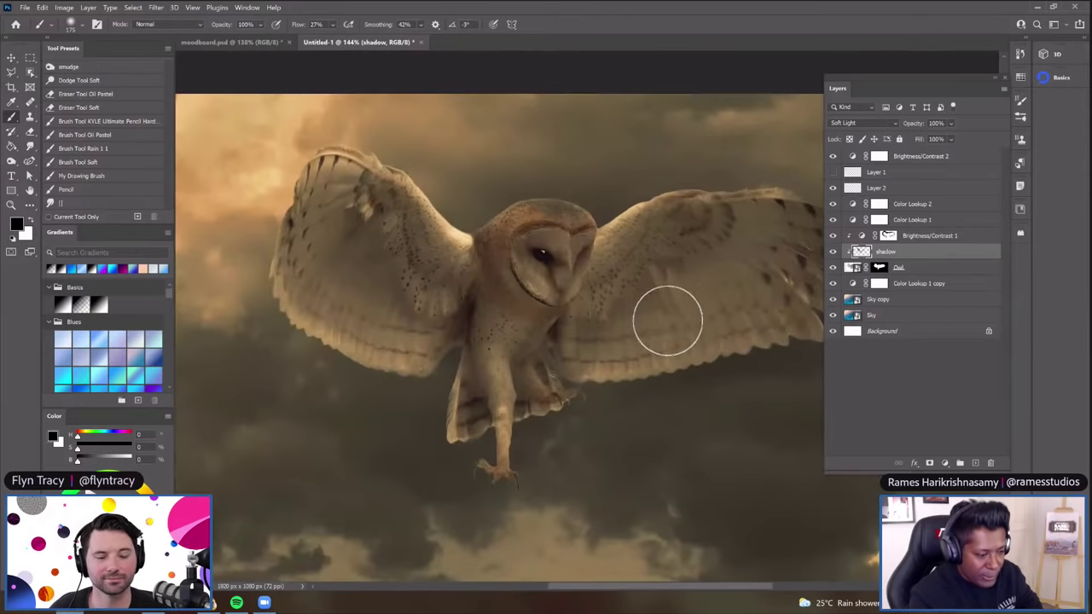
scroll(616, 340, up, 3)
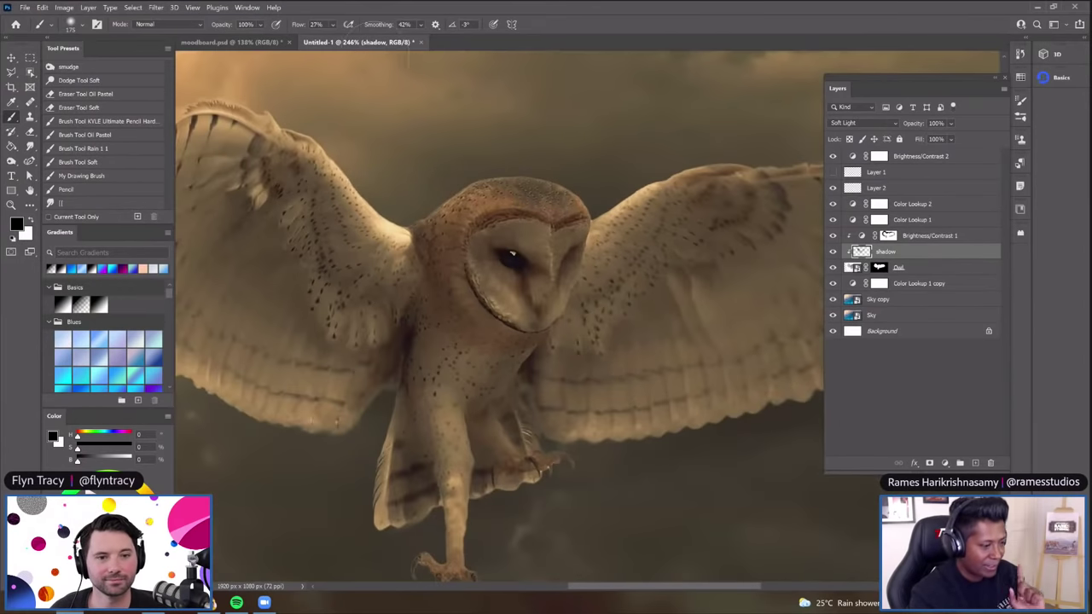
Show the Navigator, place it over the canvas's upper-left area, and use it to zoom out to about 122%
key(ctrl+minus)
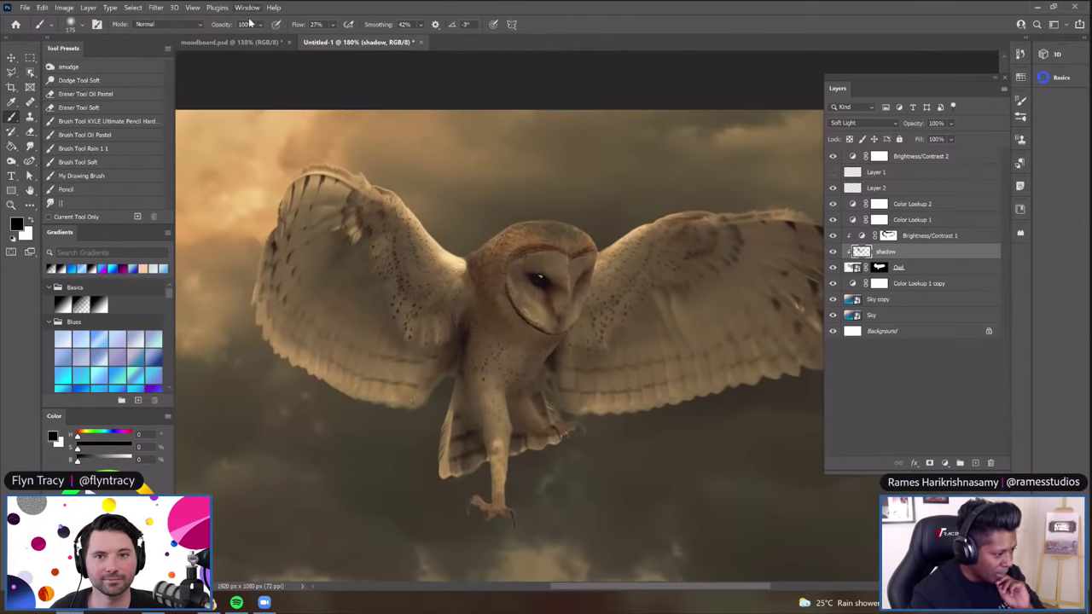
click(247, 8)
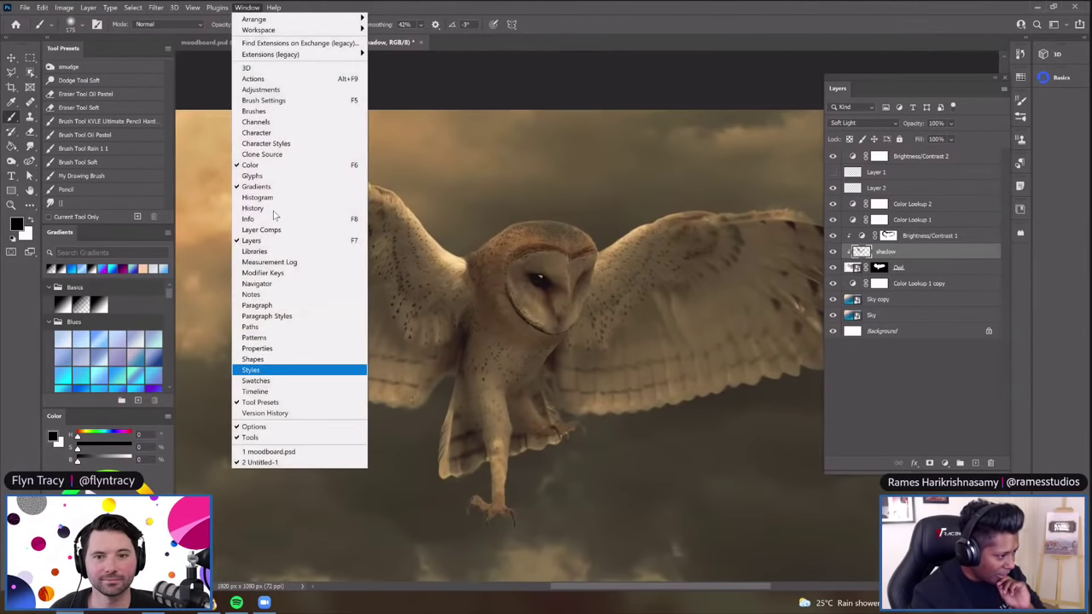
key(Up)
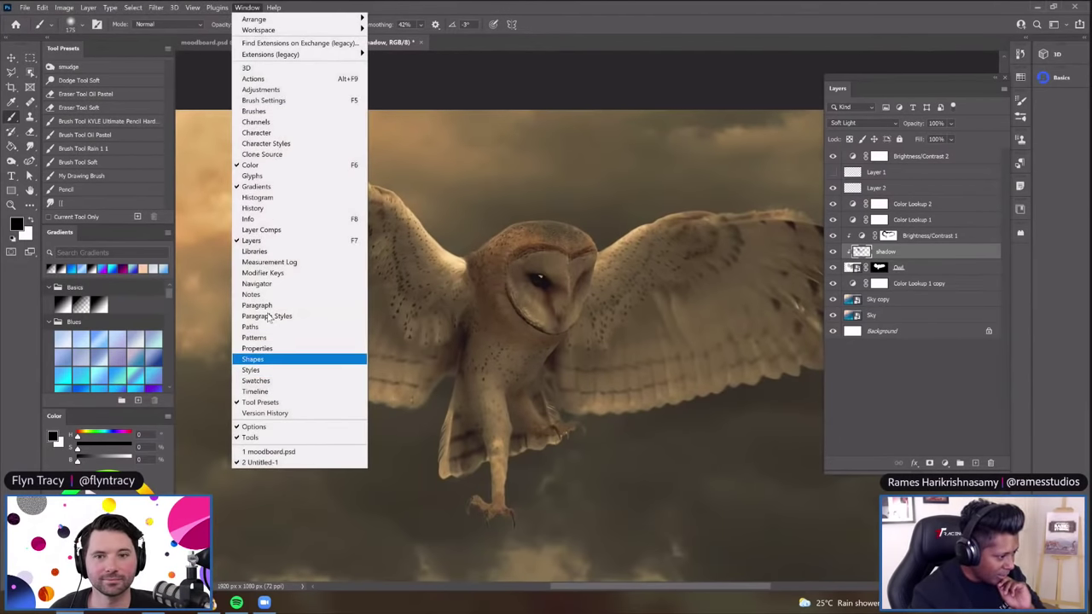
click(255, 283)
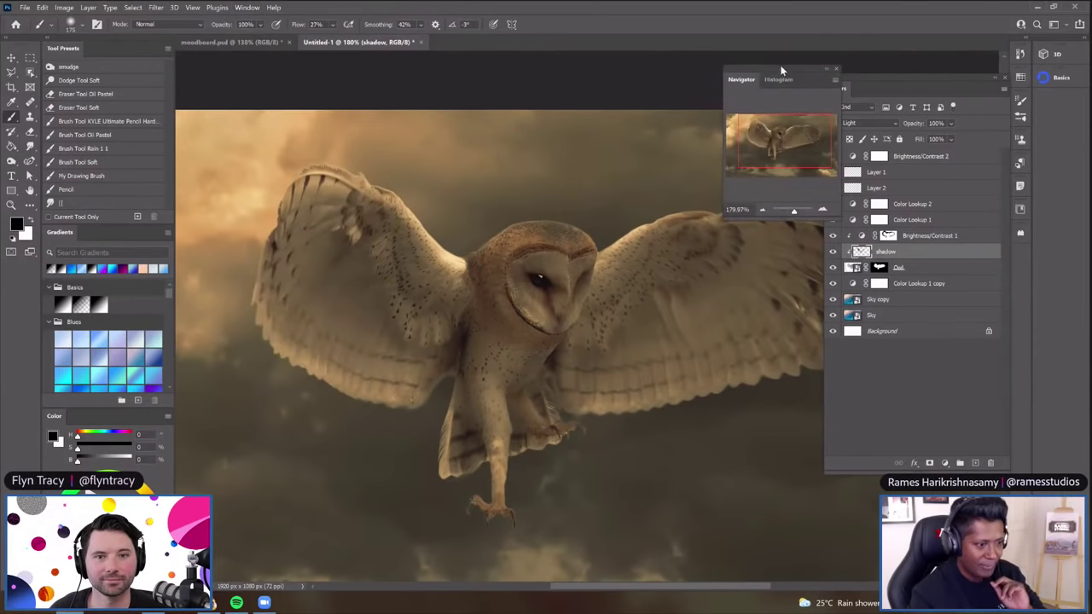
drag(741, 80, 236, 79)
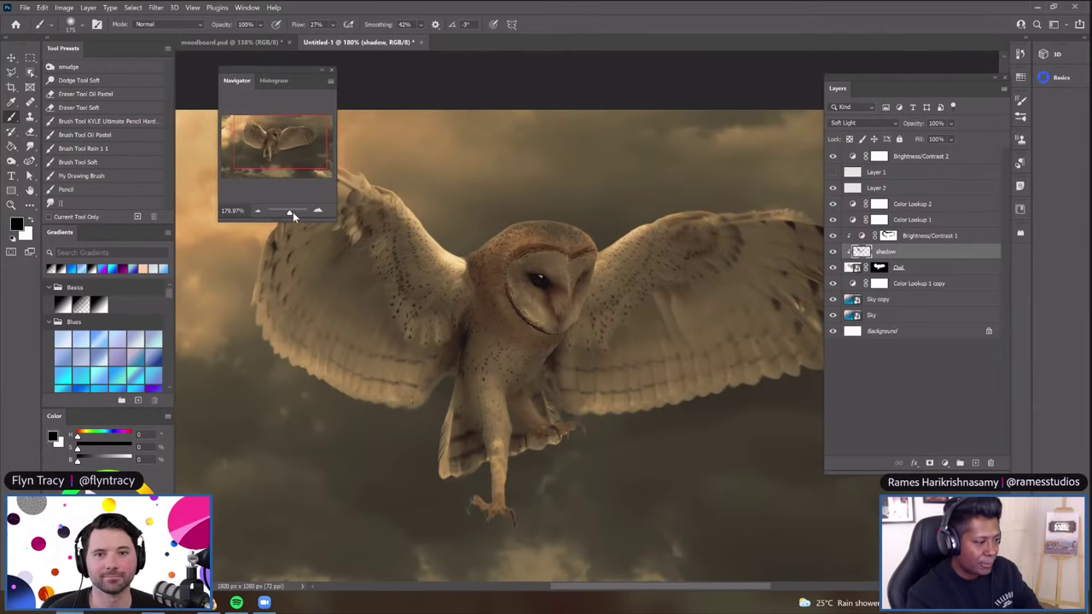
drag(292, 212, 289, 214)
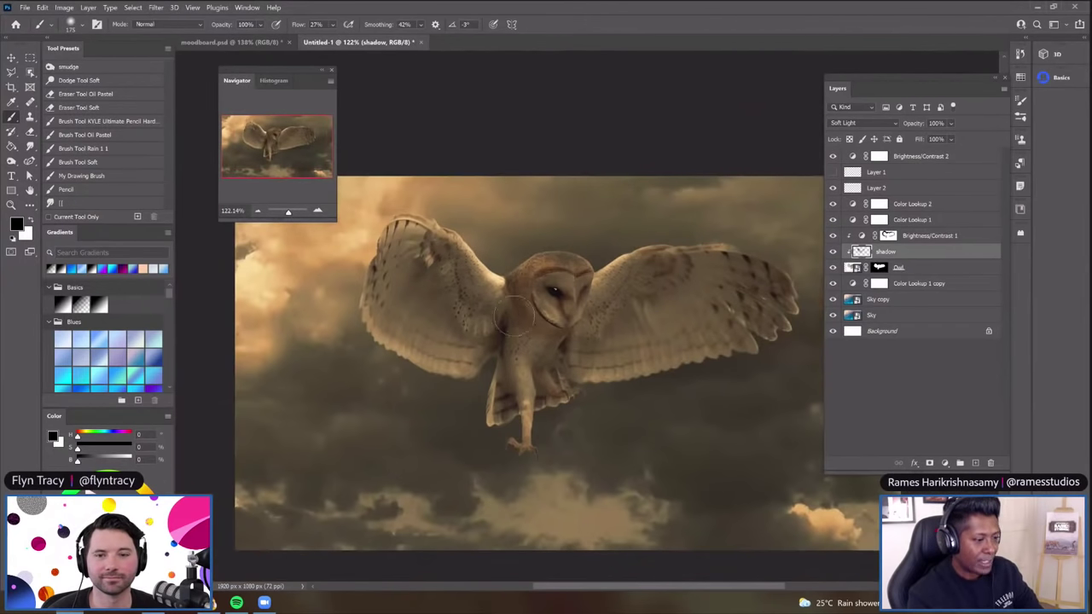
Darken the inner feathers of the right-hand wing on the shadow layer with the soft black brush at 250 and 150 px
scroll(586, 324, up, 3)
scroll(390, 217, down, 4)
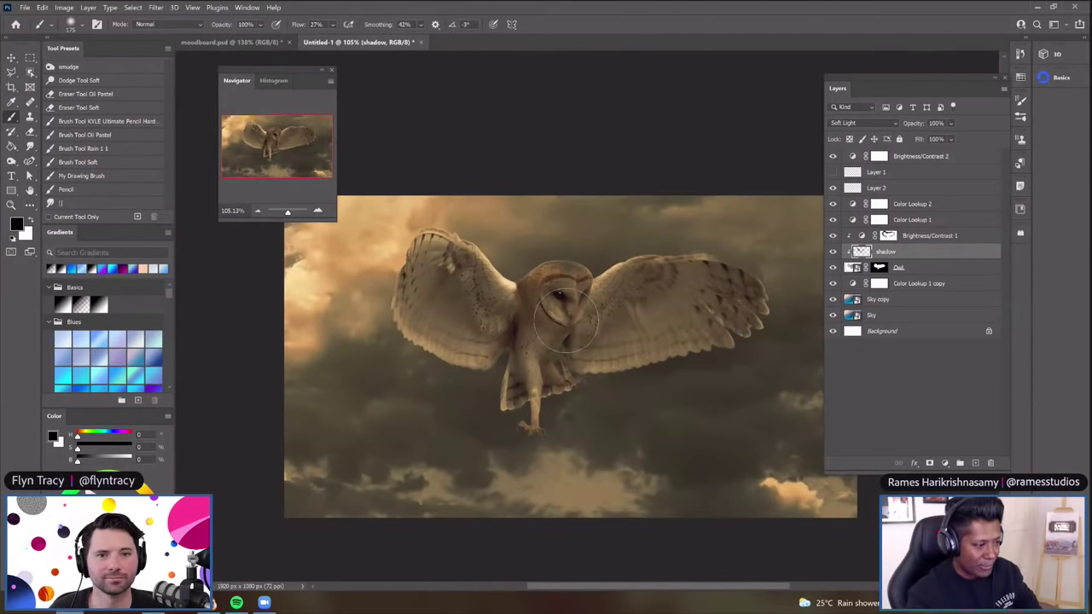
scroll(555, 290, up, 2)
scroll(580, 310, up, 2)
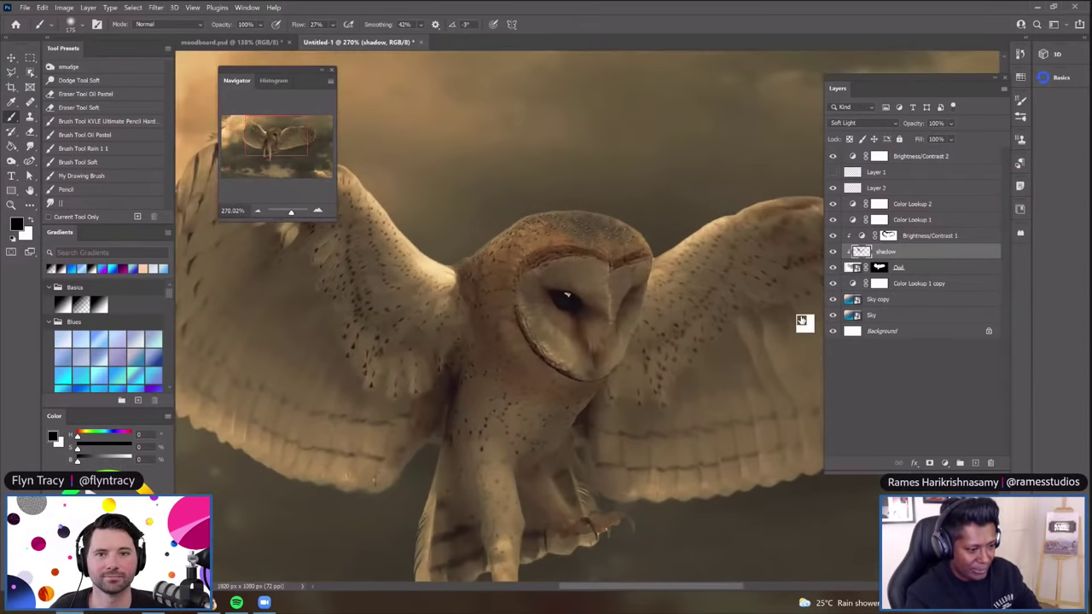
scroll(804, 321, down, 1)
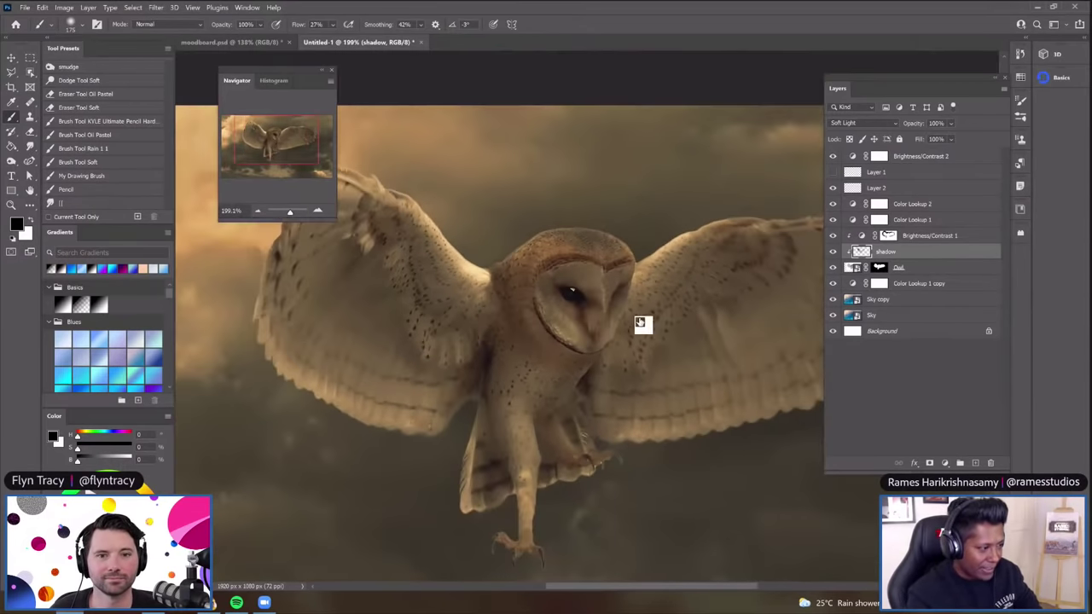
scroll(802, 321, up, 2)
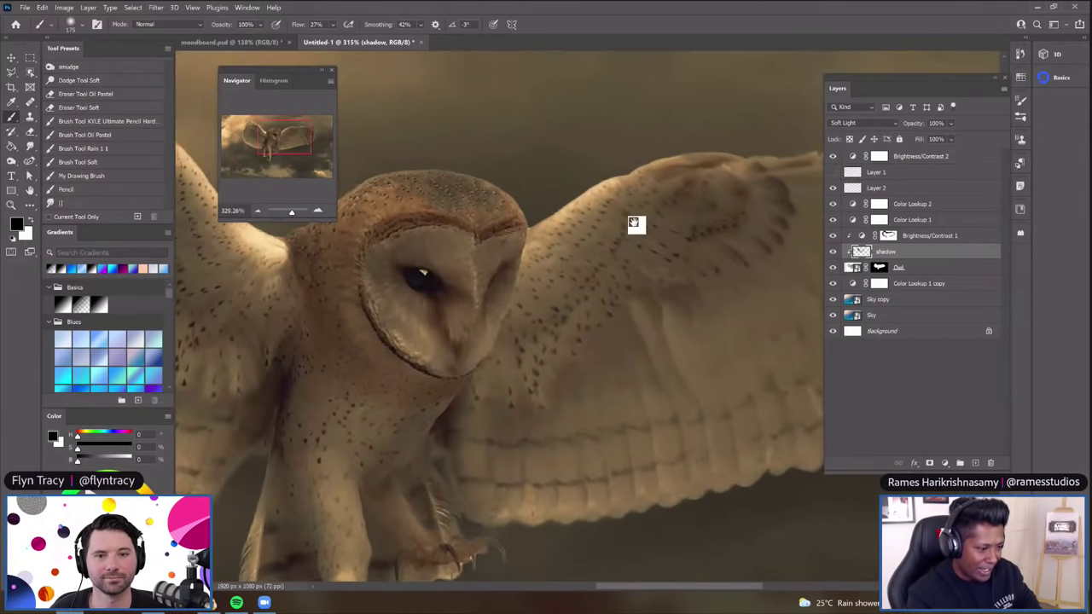
scroll(516, 354, up, 1)
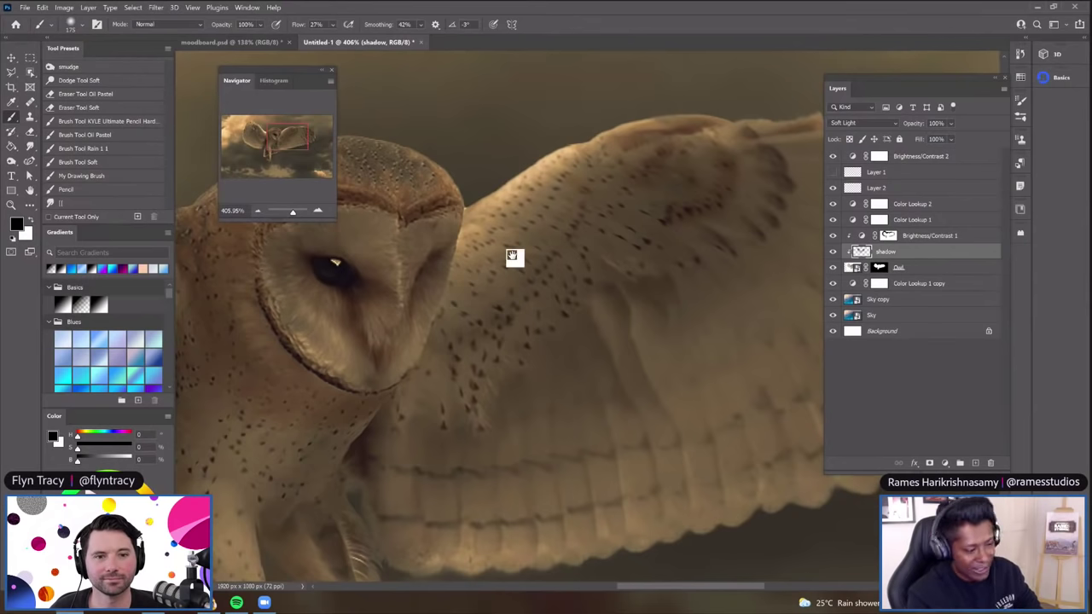
scroll(512, 255, down, 1)
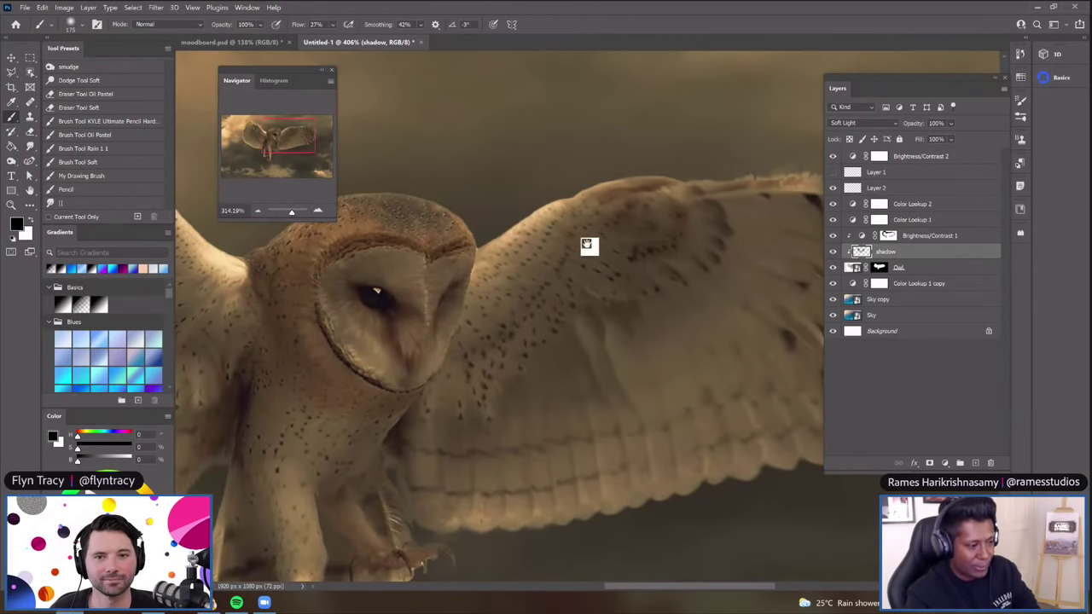
scroll(588, 245, up, 1)
drag(663, 215, 609, 248)
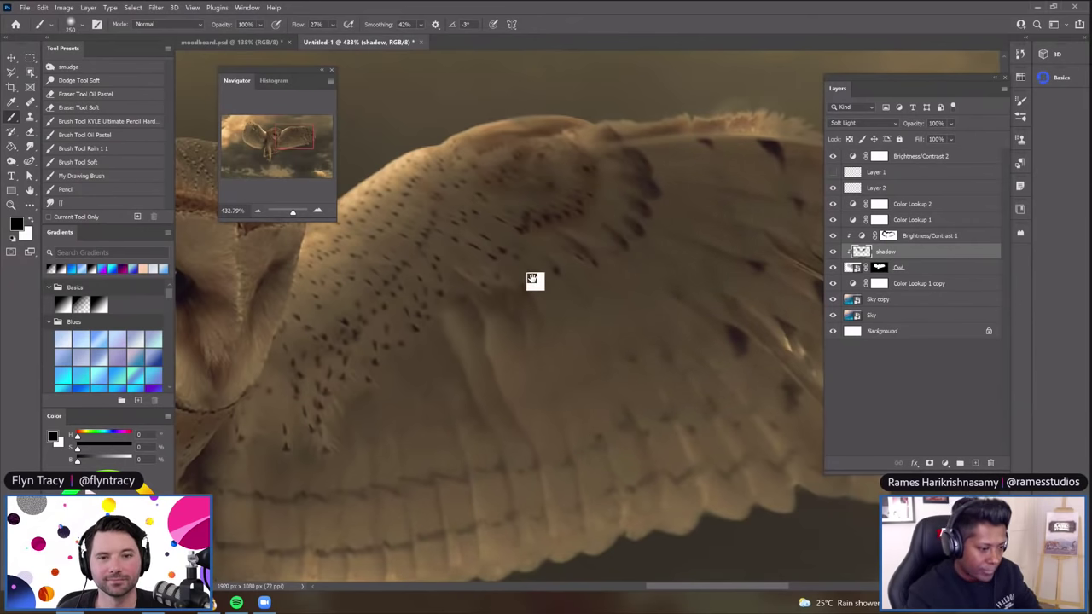
scroll(493, 267, down, 1)
scroll(541, 238, up, 1)
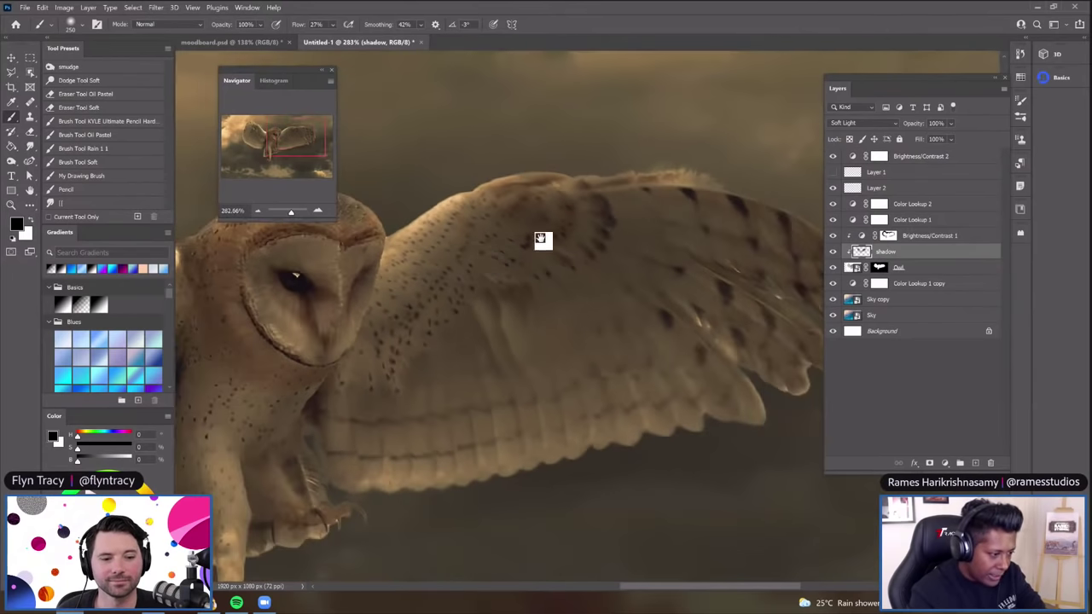
scroll(500, 313, down, 1)
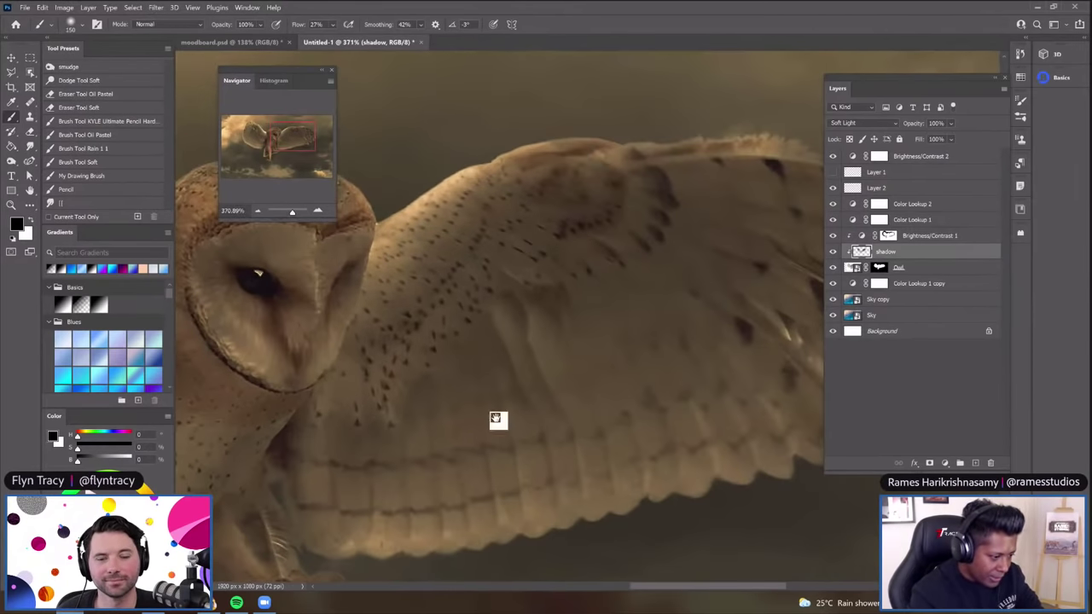
scroll(498, 420, down, 3)
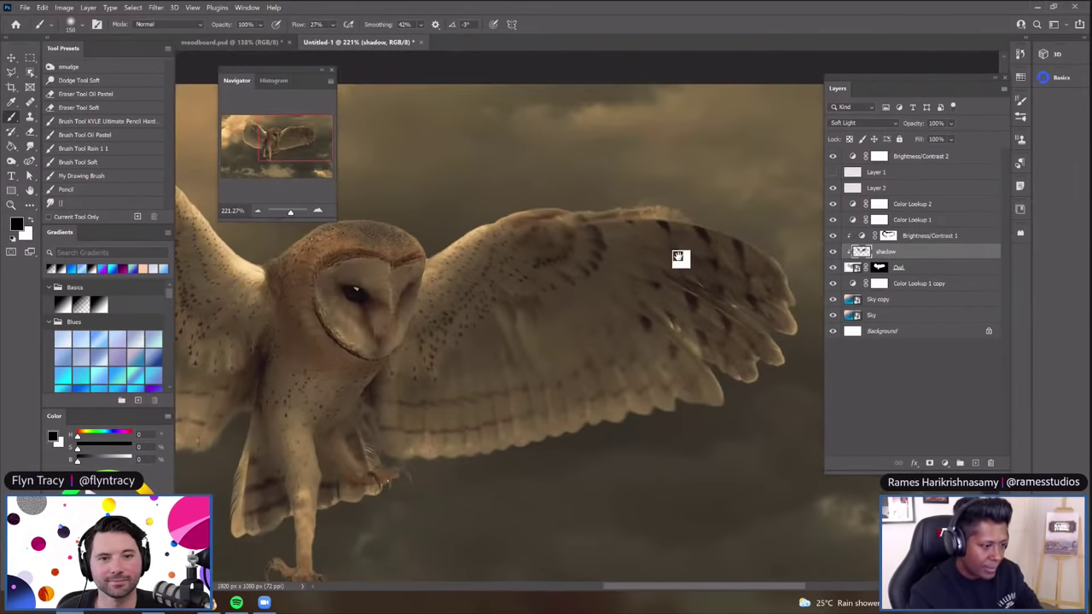
scroll(682, 264, down, 5)
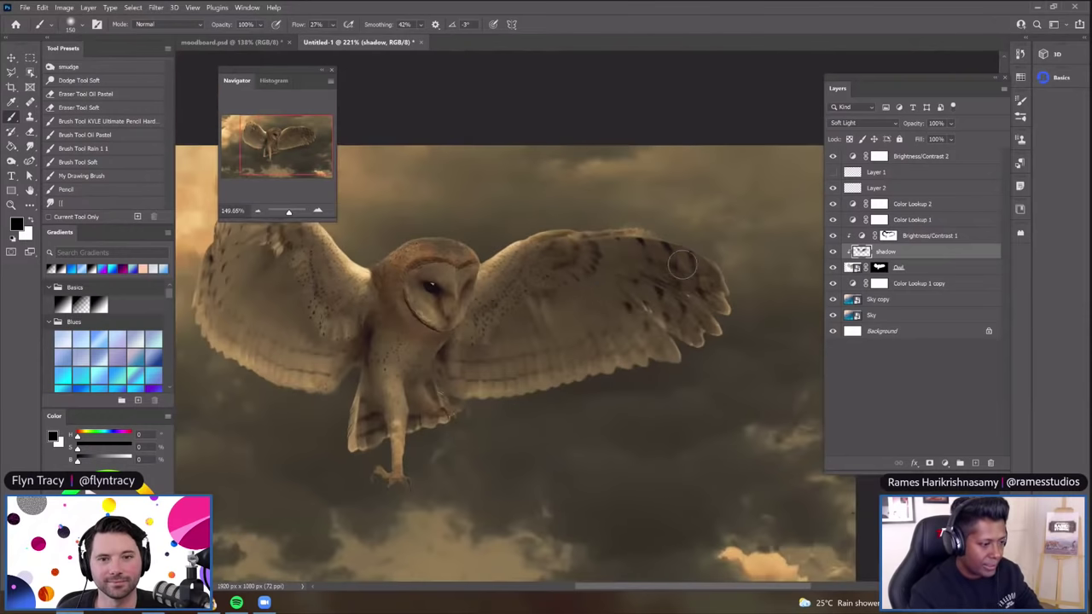
Shade the left-hand side of the owl's neck and head with the soft black brush, reducing it to 100 px
scroll(648, 360, up, 4)
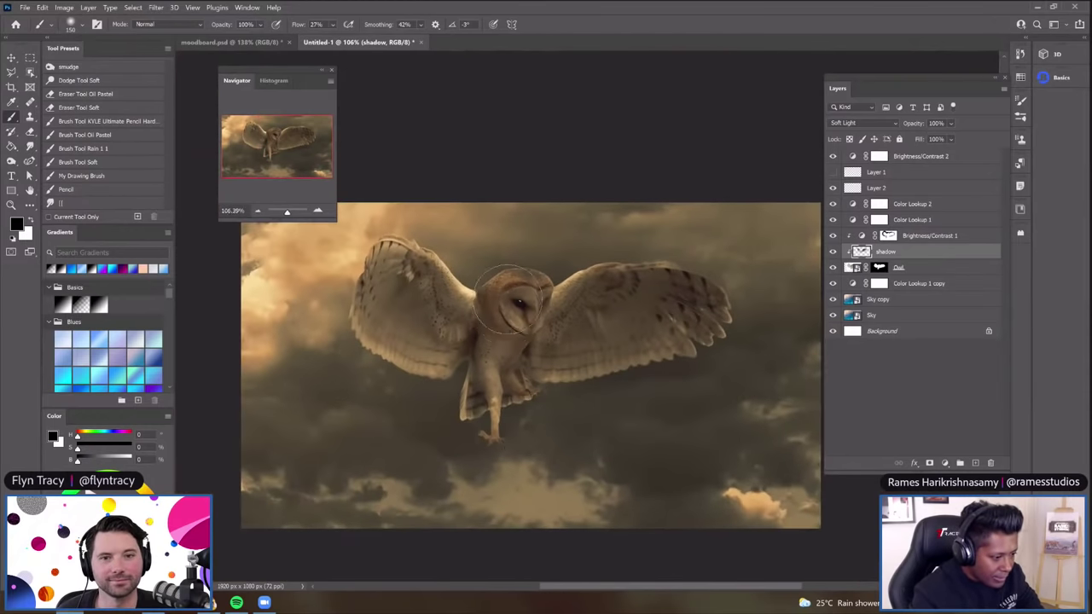
scroll(478, 348, up, 2)
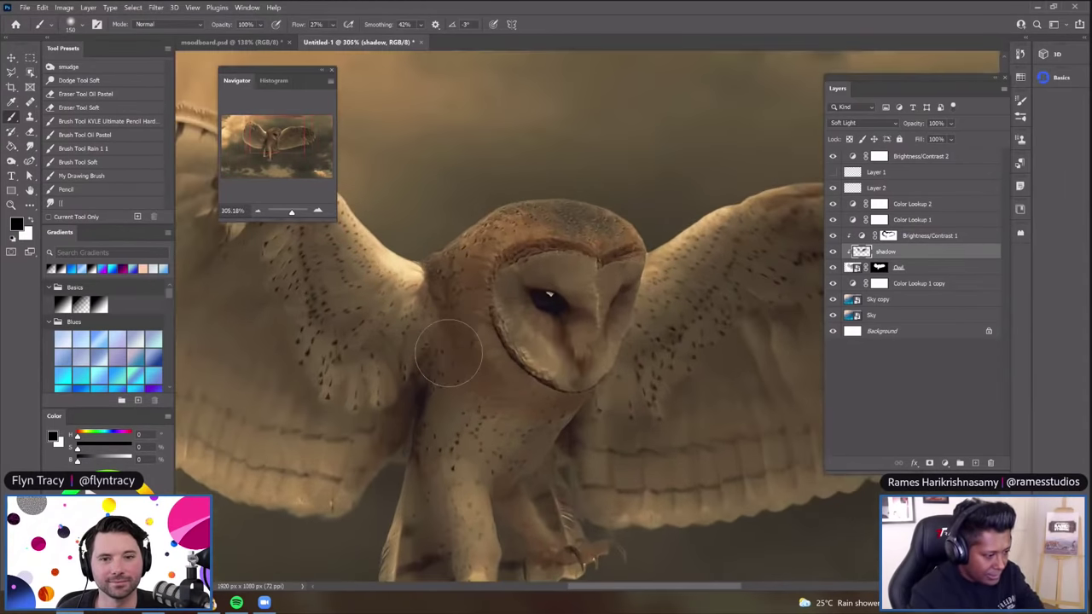
drag(434, 366, 456, 290)
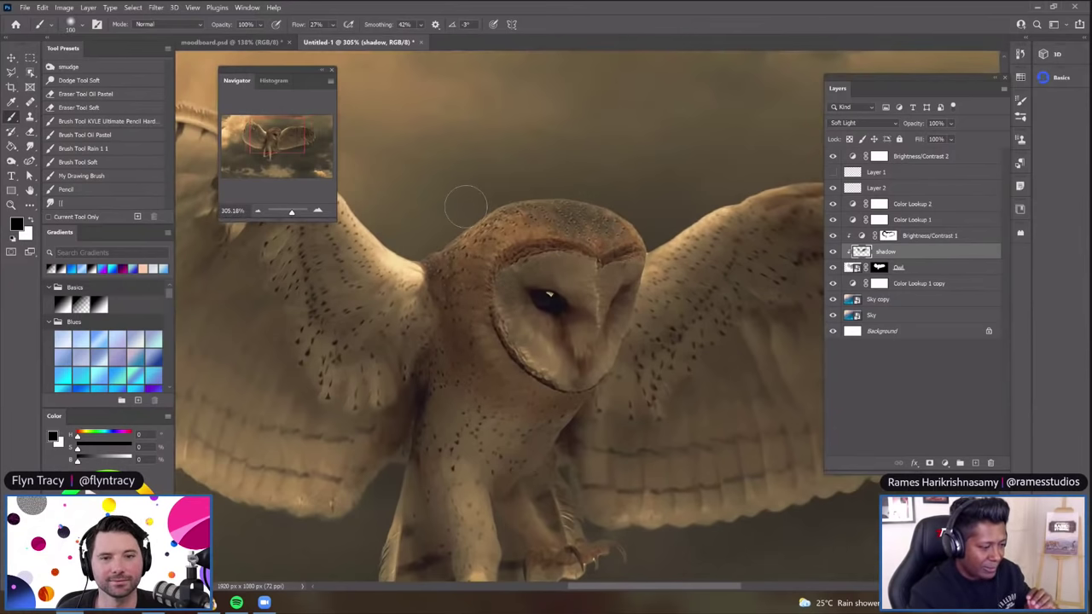
Compare the shading on the owl's head, legs and both wings in full and close-up views
scroll(465, 203, down, 2)
scroll(466, 217, down, 2)
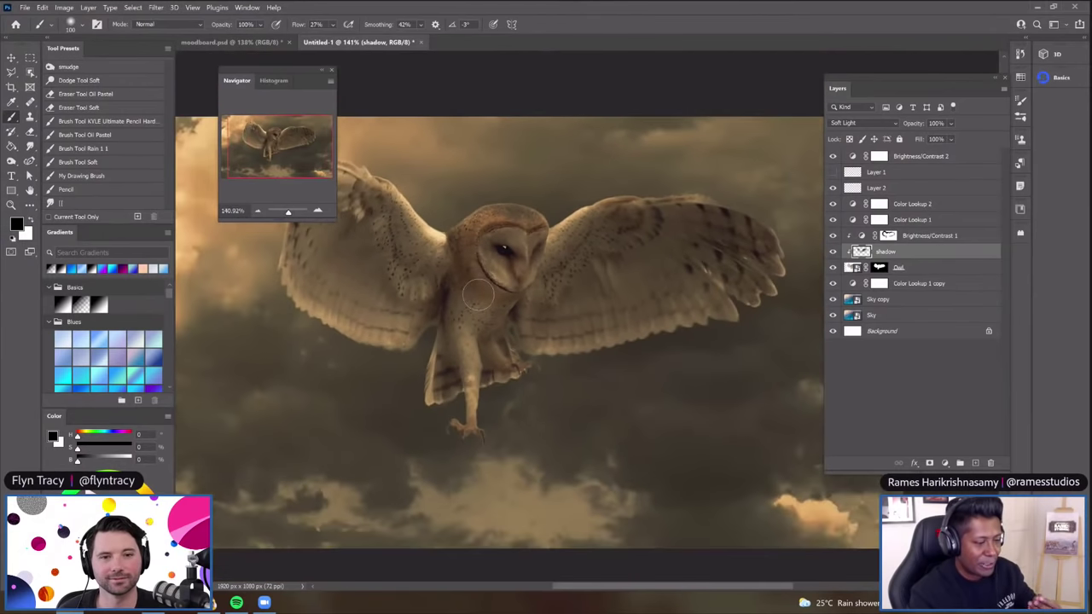
scroll(477, 294, down, 2)
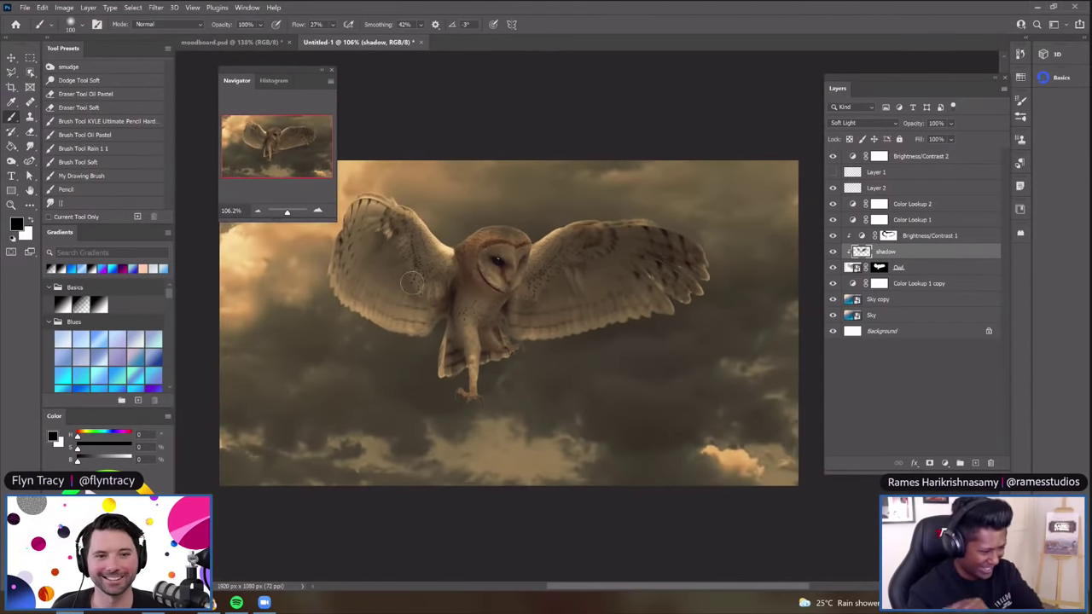
scroll(432, 295, up, 2)
scroll(460, 326, up, 3)
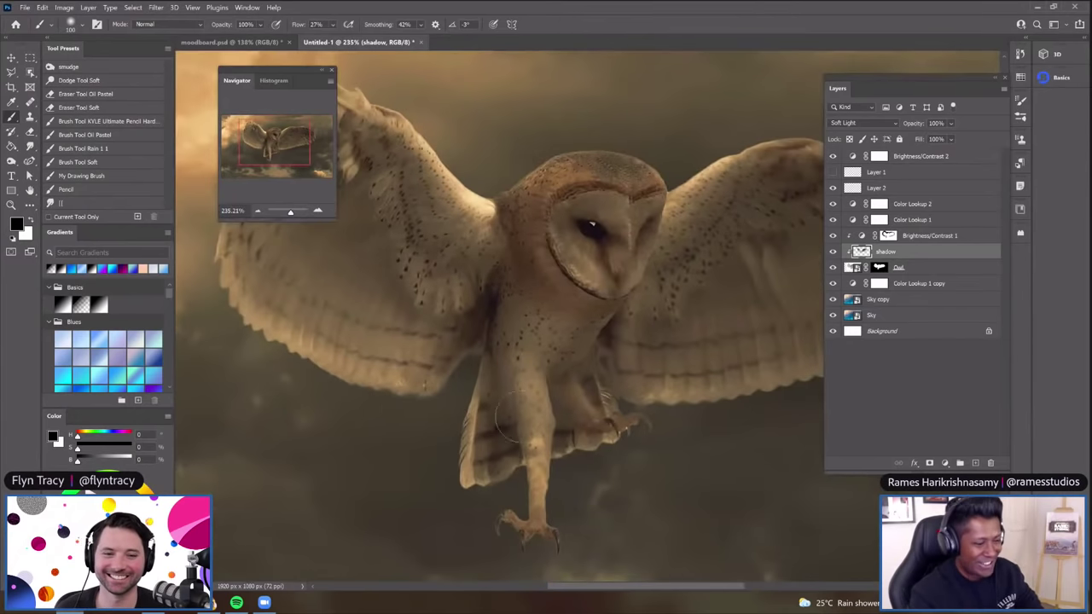
scroll(482, 260, down, 3)
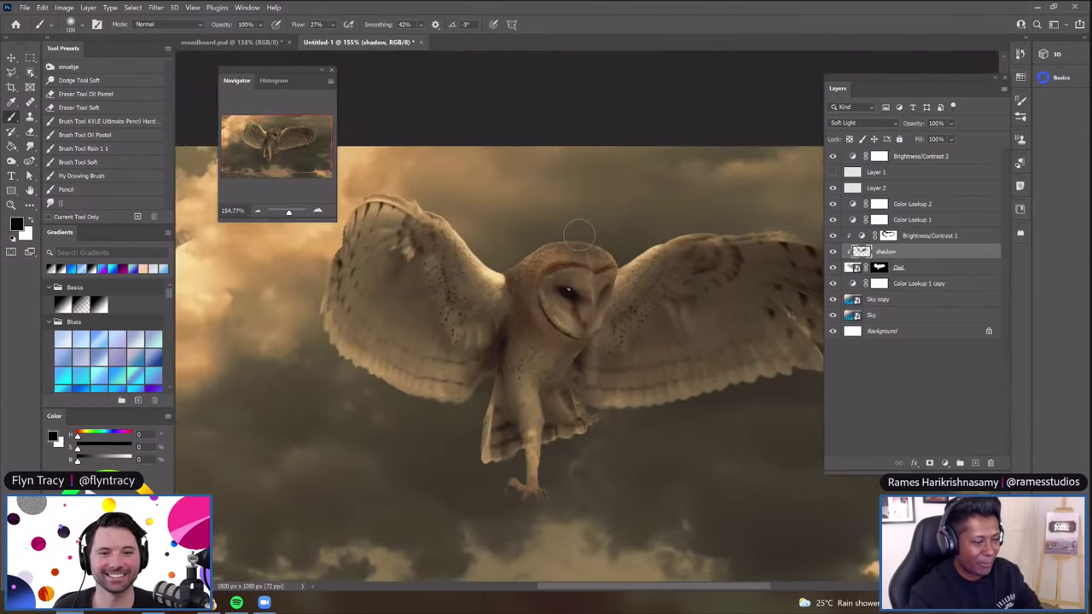
scroll(580, 232, down, 2)
scroll(475, 284, up, 2)
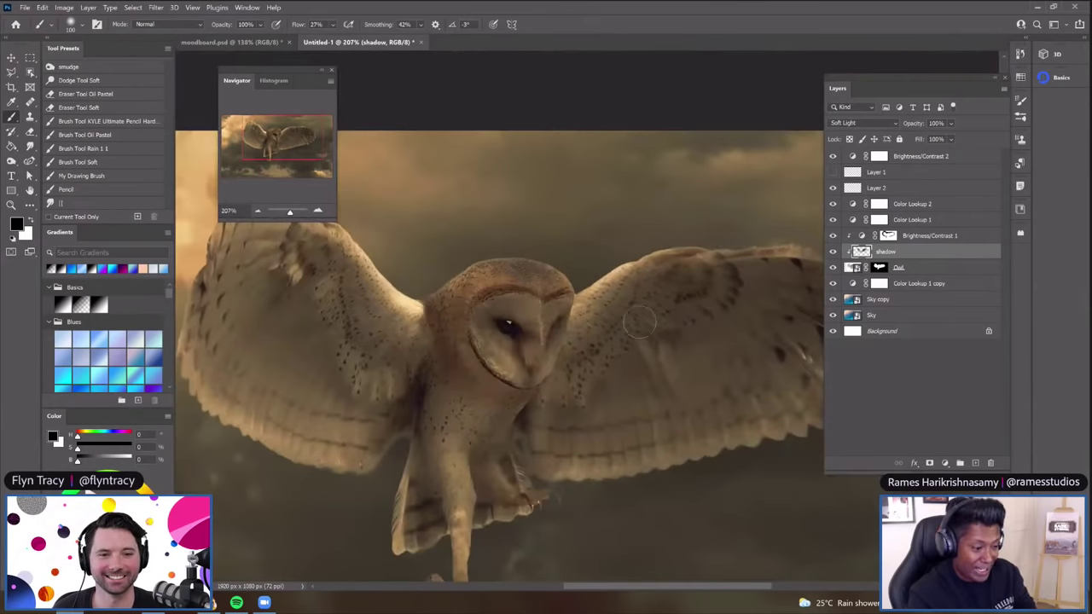
scroll(640, 322, down, 1)
scroll(503, 388, up, 1)
scroll(490, 396, up, 1)
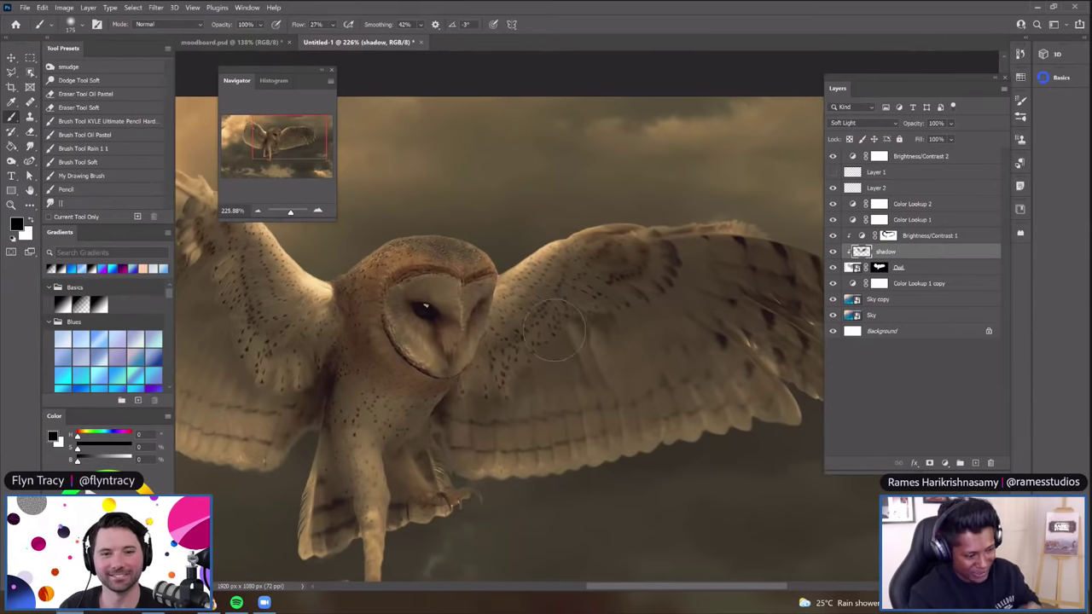
Shade the inner feathers of the right-hand wing on the shadow layer with the soft black brush at 125 and 150 px
scroll(741, 300, down, 1)
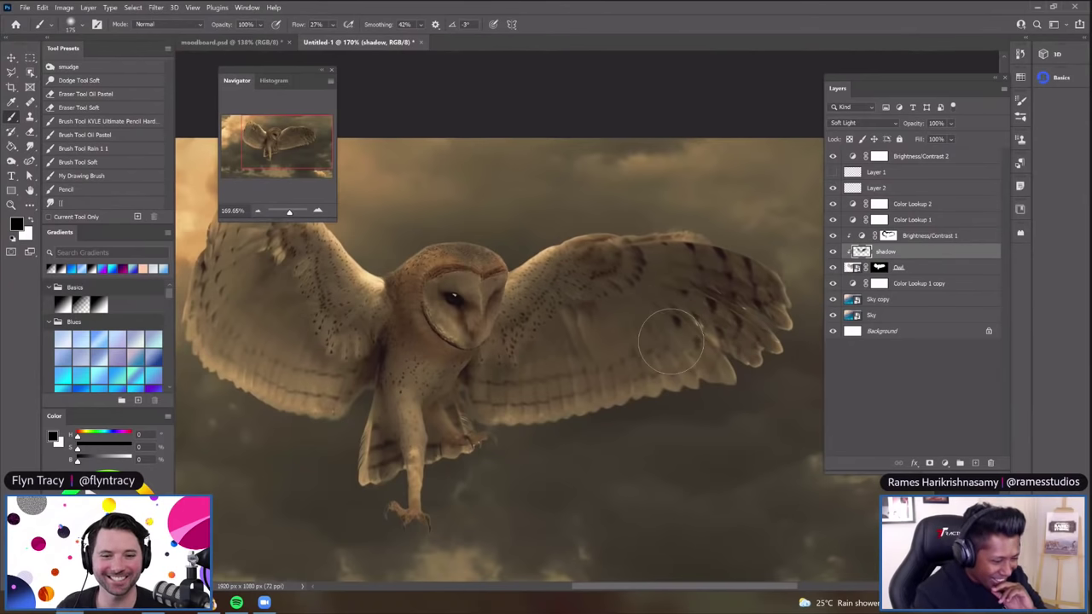
scroll(713, 329, up, 1)
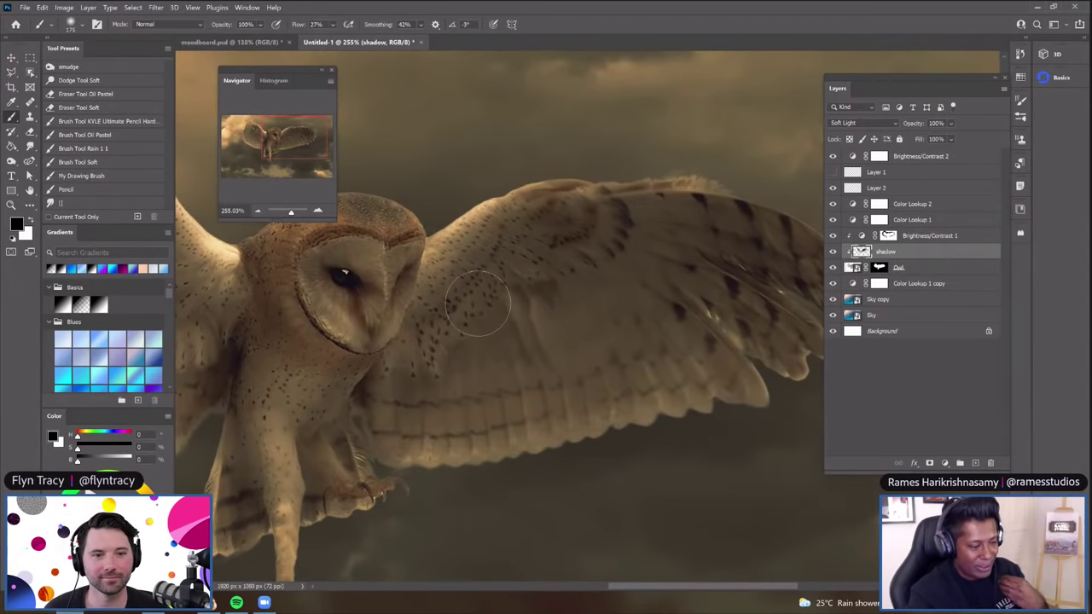
scroll(478, 303, up, 2)
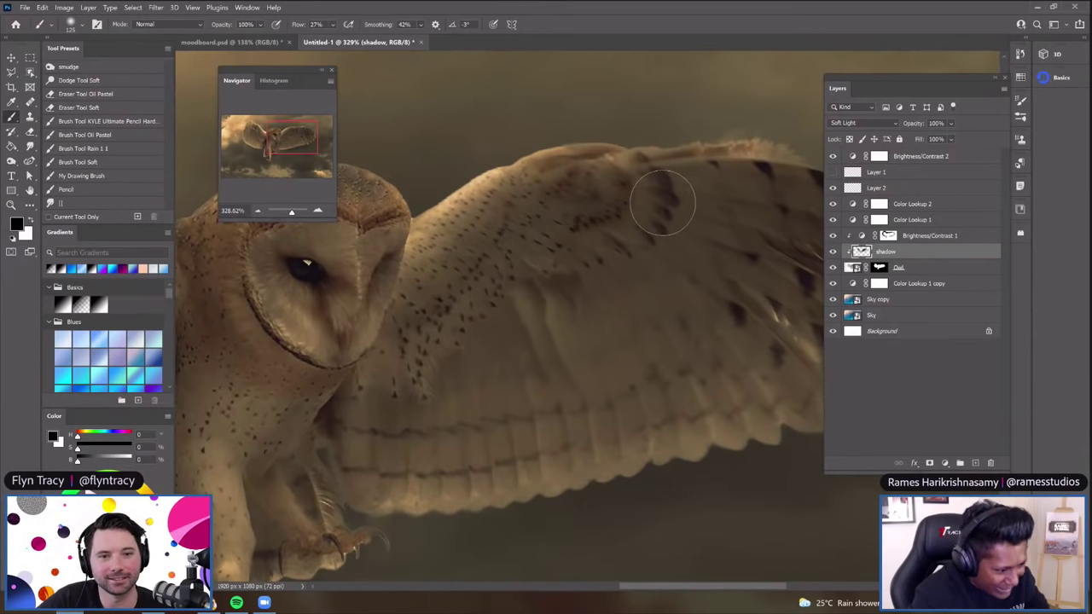
scroll(709, 269, down, 2)
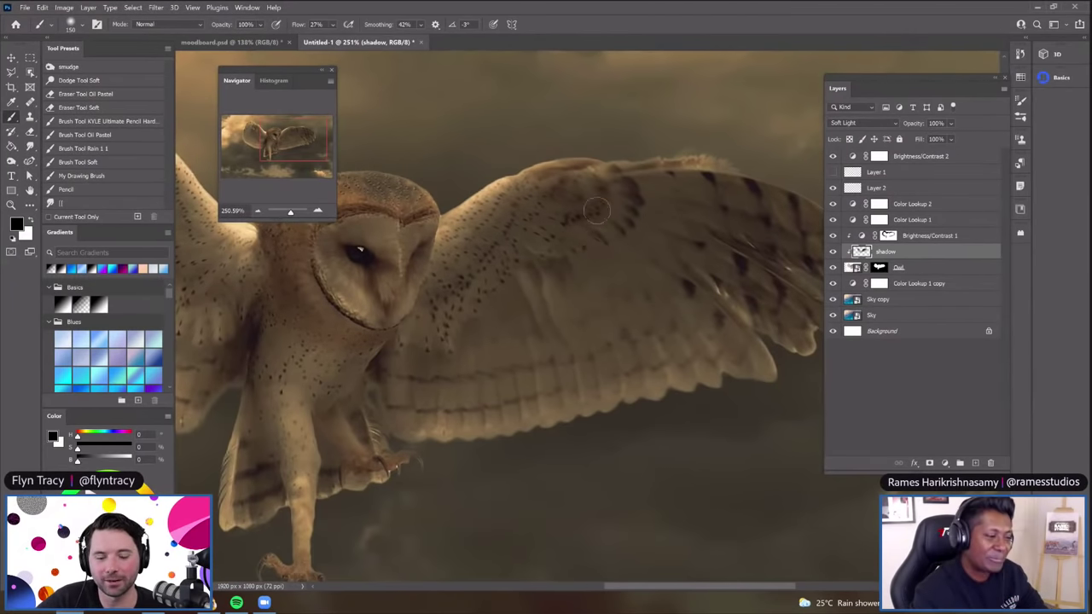
scroll(597, 208, down, 10)
scroll(340, 211, up, 1)
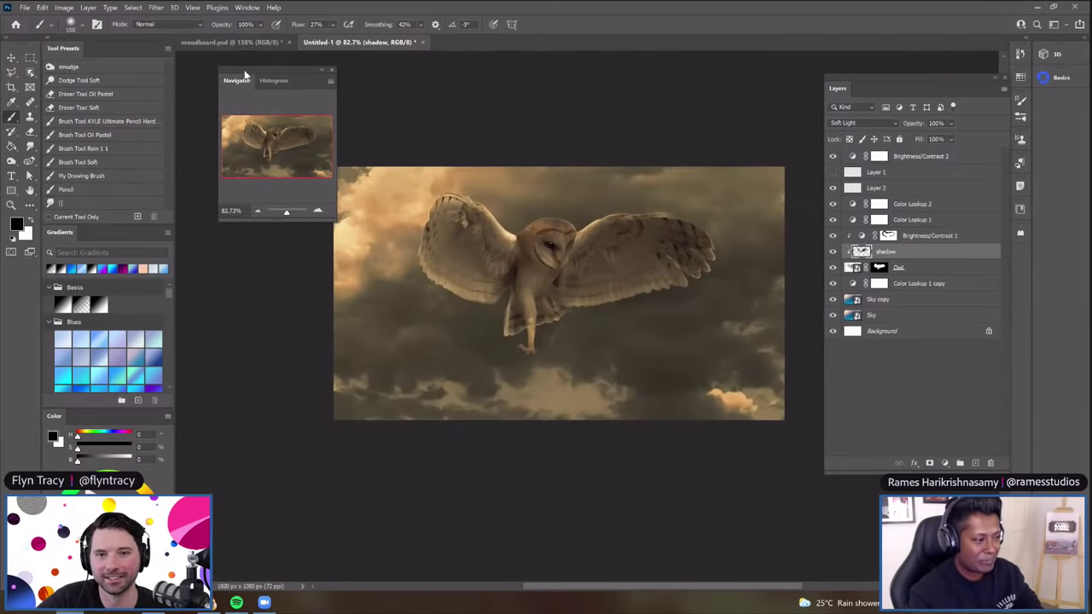
Move the Navigator into the canvas's upper-left corner and shade the left-hand wing's shoulder with the soft black brush at 150 px
drag(220, 68, 183, 54)
scroll(555, 277, down, 1)
scroll(529, 260, up, 3)
scroll(510, 246, up, 3)
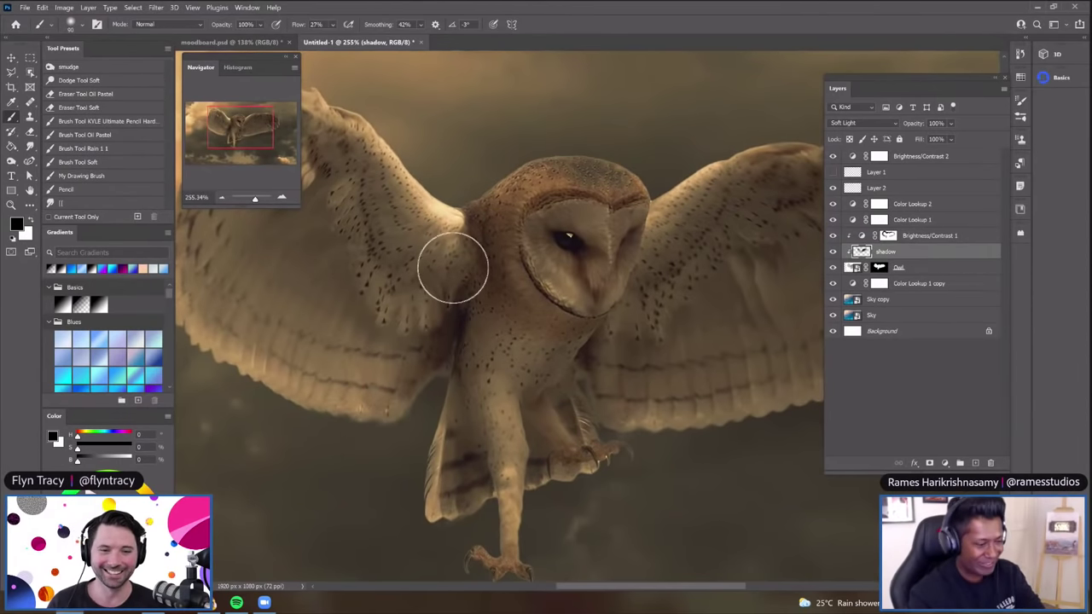
key(bracketright)
key(bracketright)
key(bracketright)
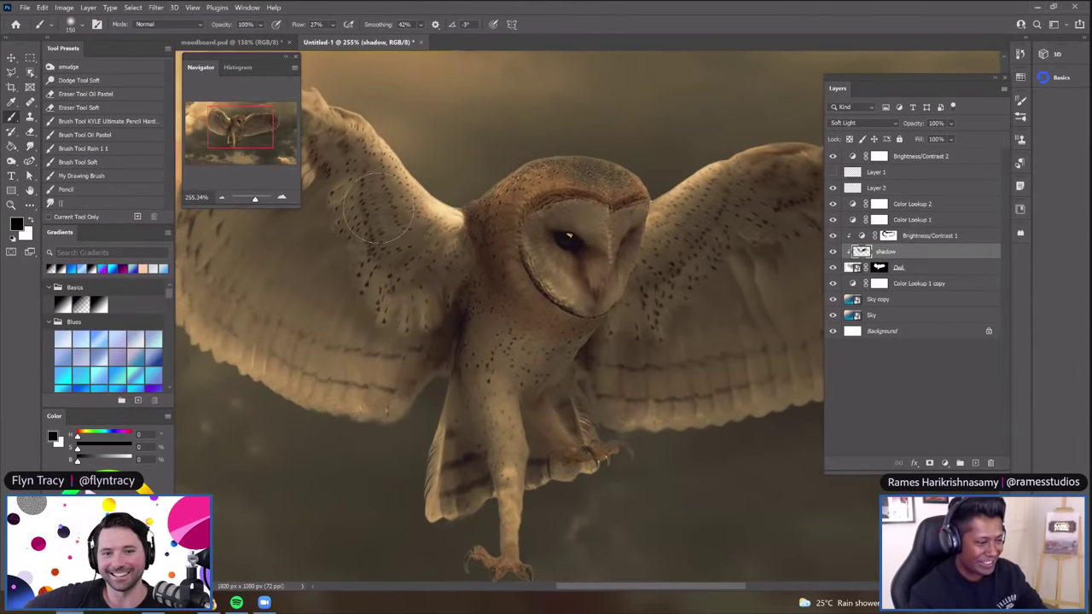
scroll(375, 209, down, 1)
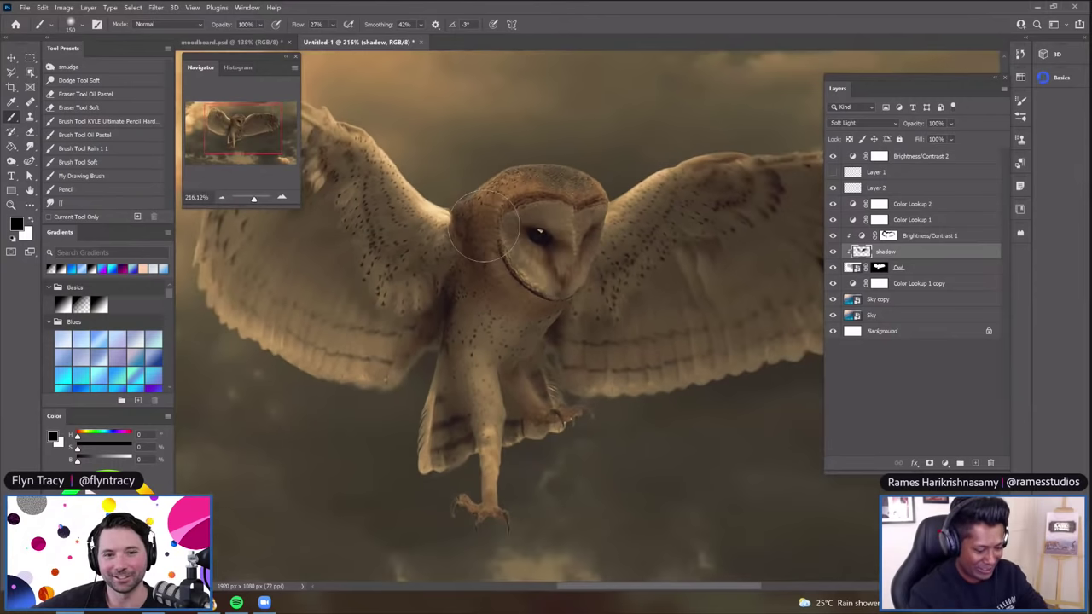
Reduce the soft black brush to 90 px and shade the left-hand side of the owl's body and head
scroll(483, 226, up, 1)
key(bracketleft)
key(bracketleft)
key(bracketleft)
scroll(443, 328, up, 1)
mouse_move(443, 328)
mouse_down()
mouse_move(398, 429)
mouse_move(397, 474)
mouse_up()
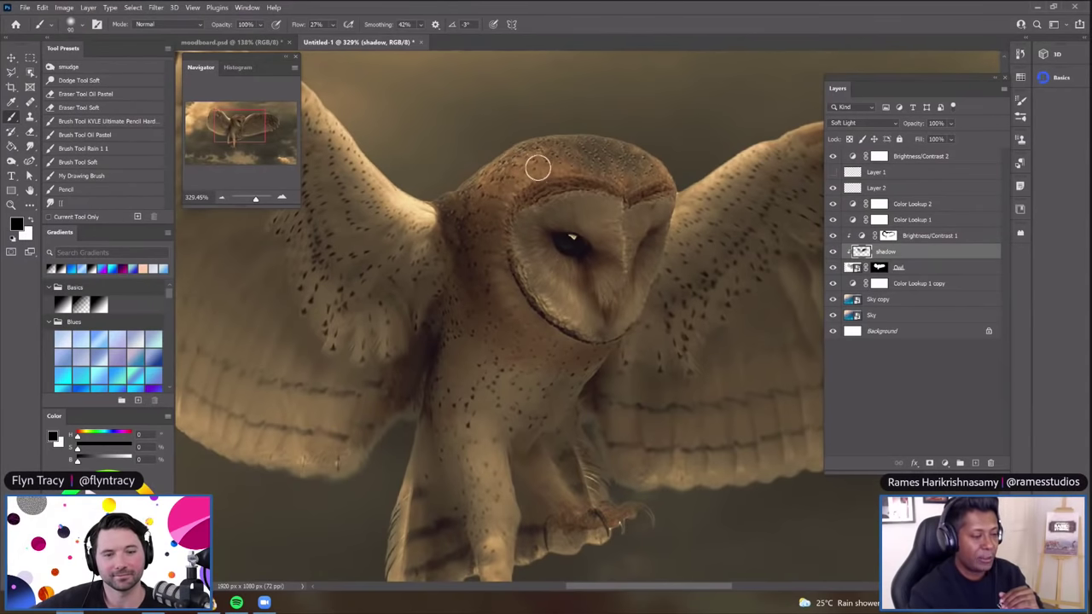
scroll(537, 167, down, 2)
scroll(586, 79, down, 2)
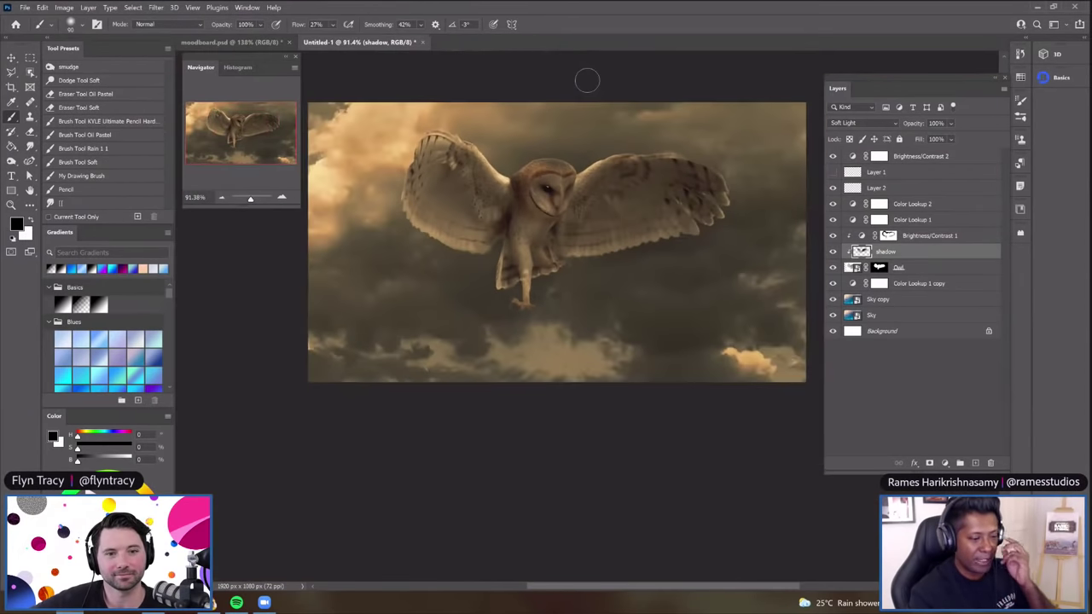
scroll(585, 80, up, 1)
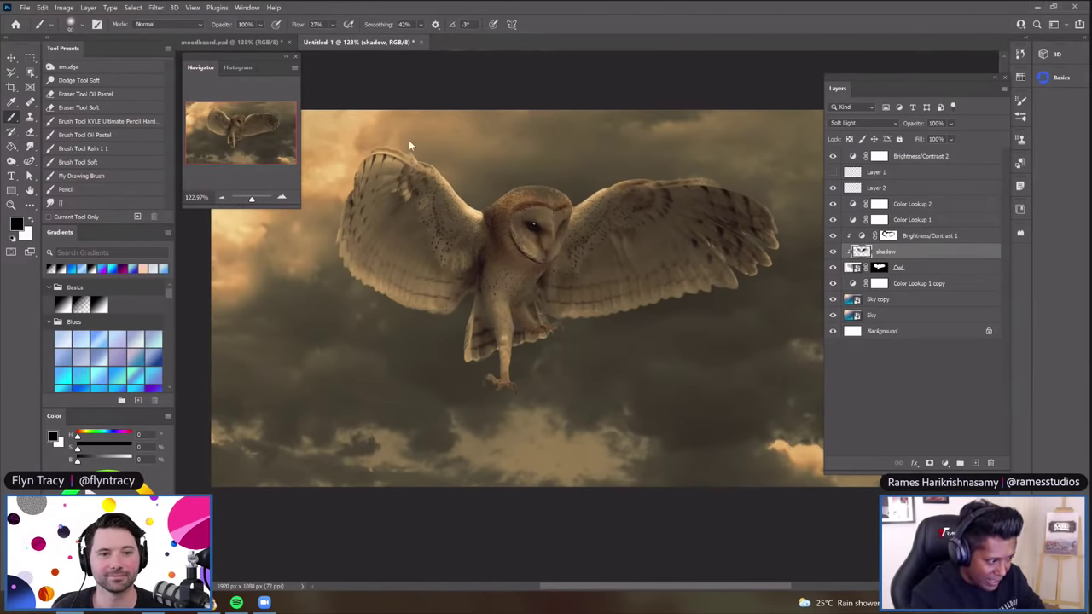
Switch to File Explorer, review the source images in the 13th July folder, and return to the owl composite in Photoshop
key(alt+Tab)
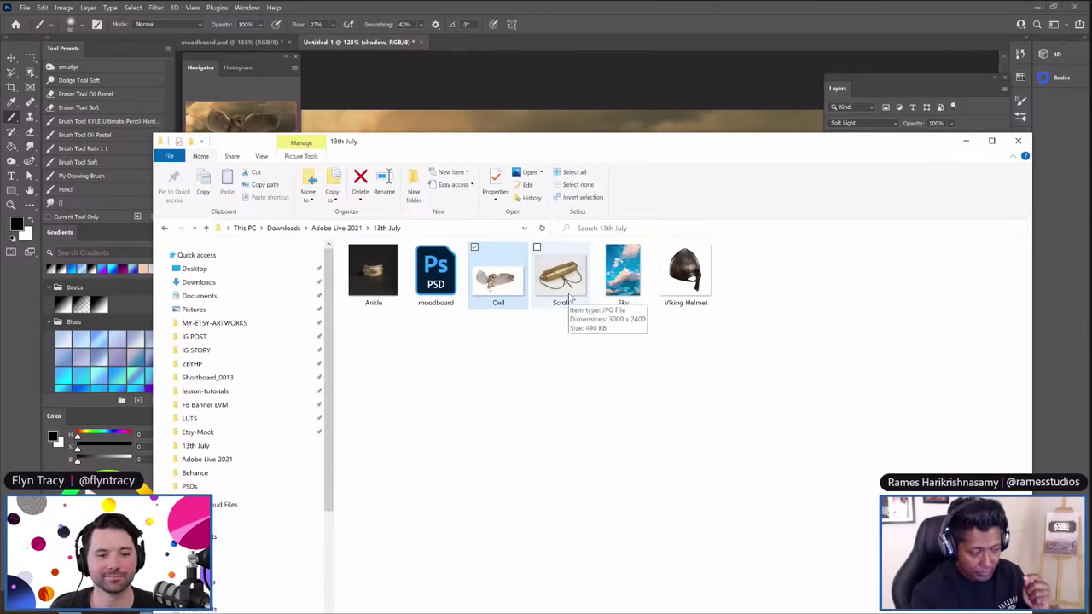
click(529, 363)
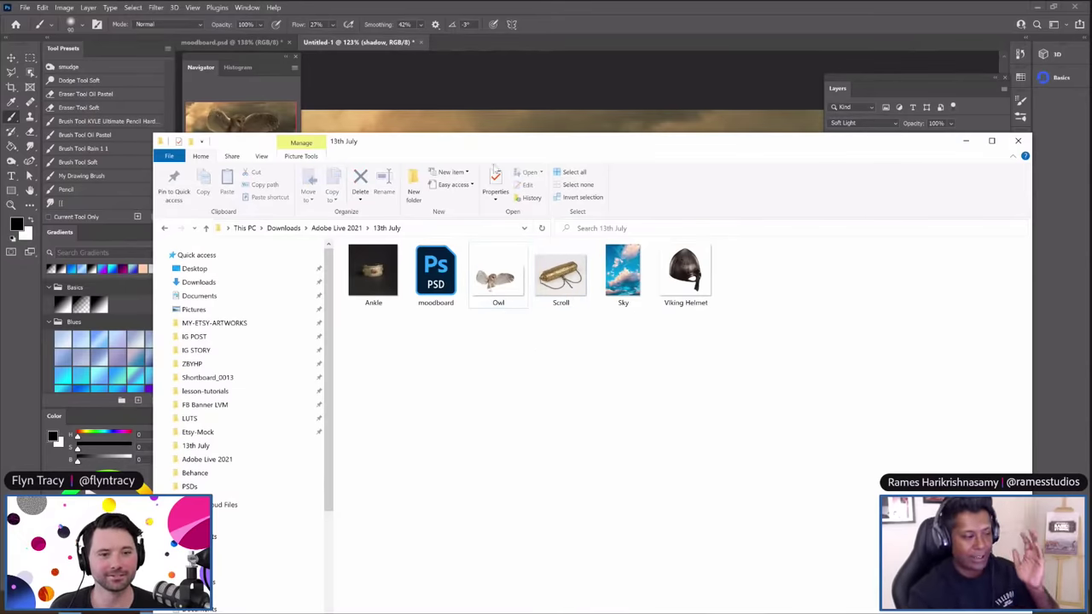
click(471, 74)
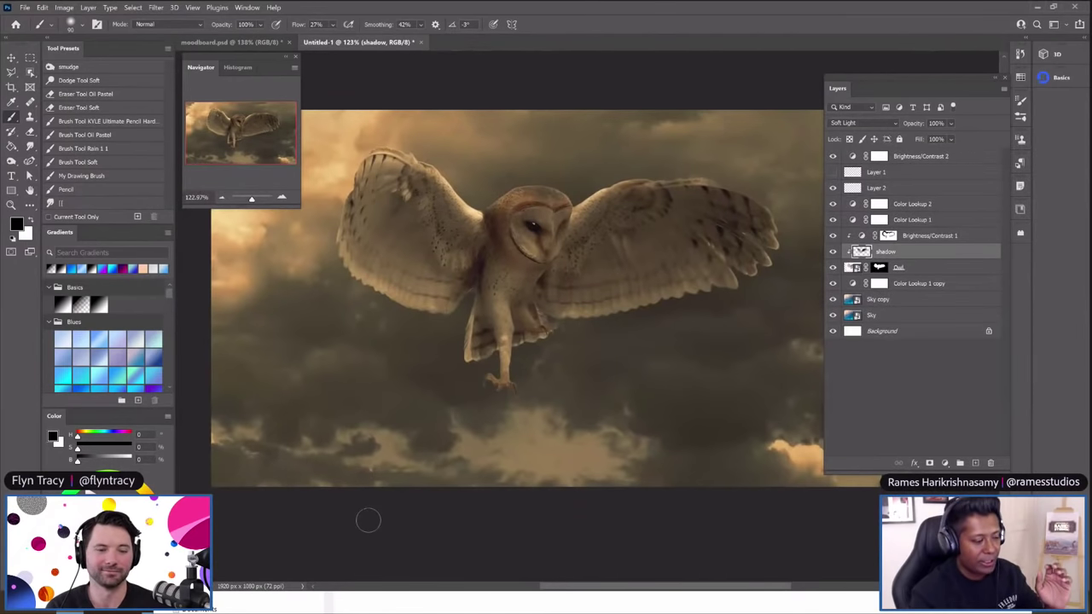
click(458, 606)
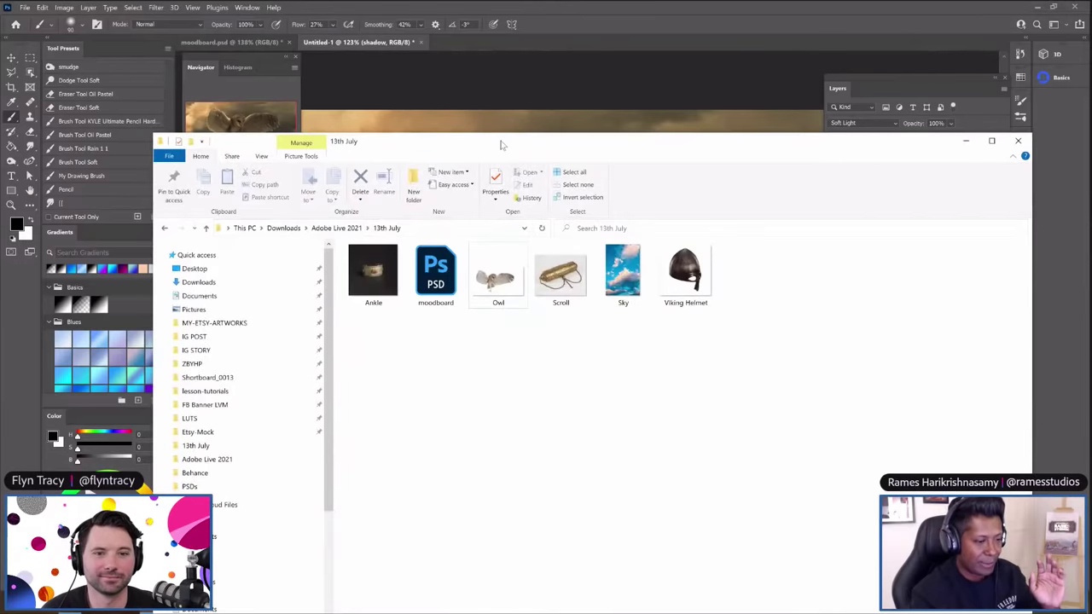
key(alt+Tab)
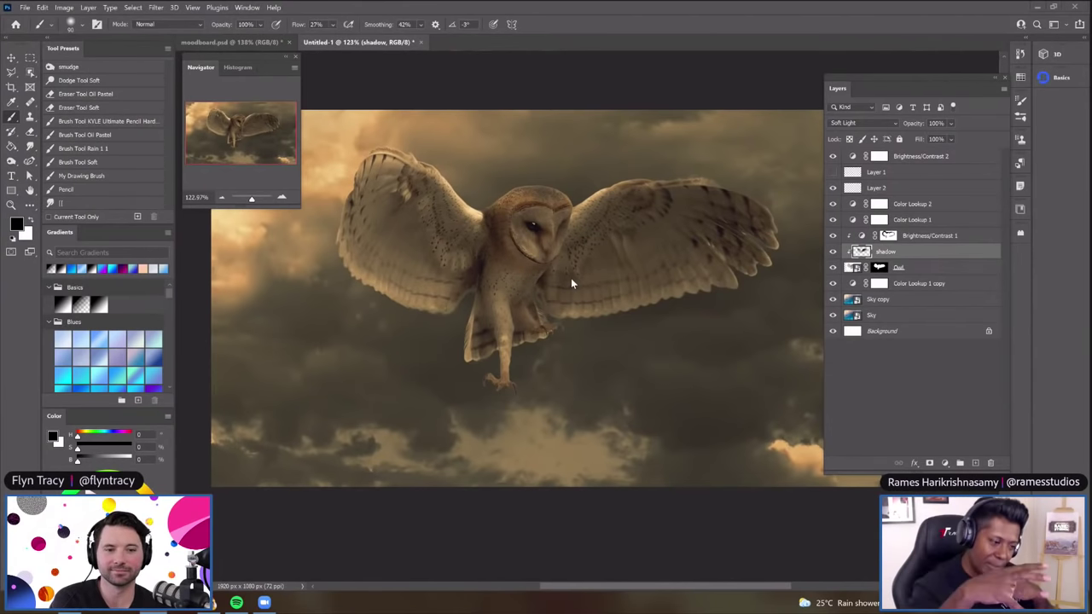
Deepen the shadow across the middle of the right-hand wing with the soft black brush at 125 px
drag(573, 191, 739, 175)
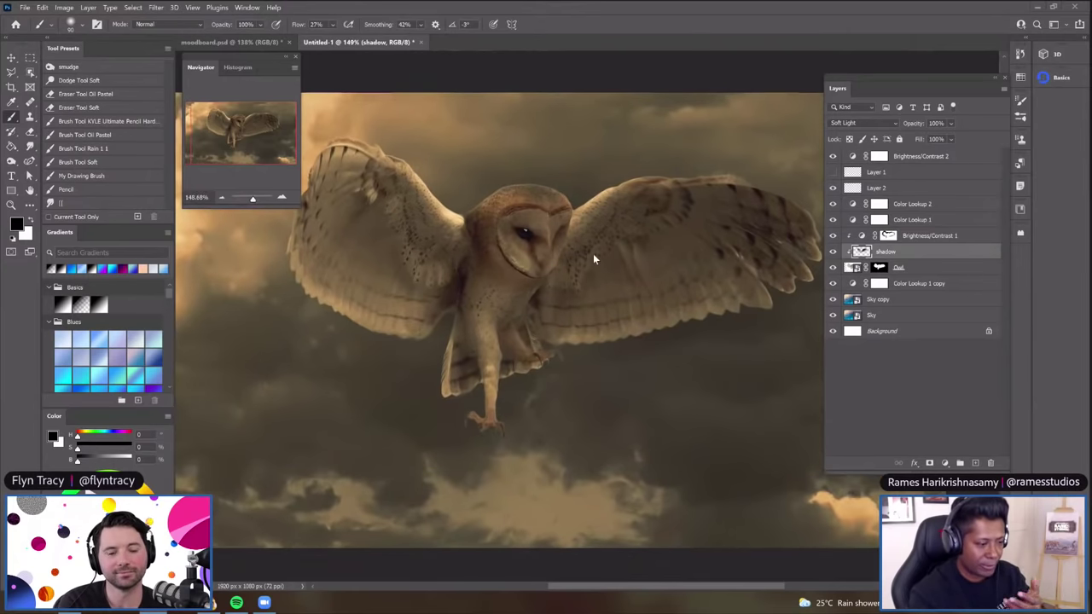
scroll(593, 253, up, 3)
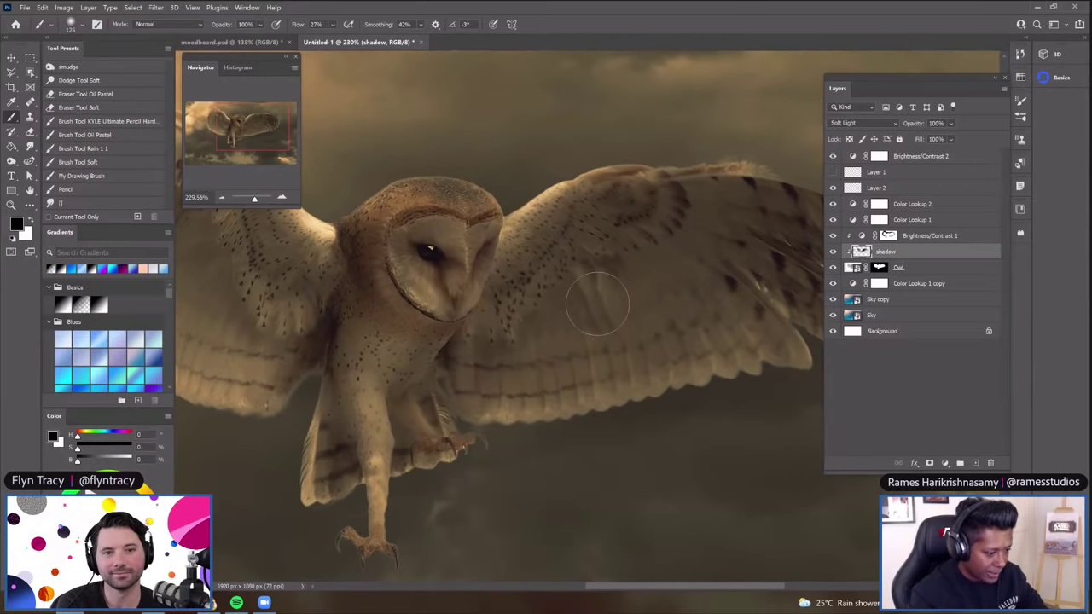
scroll(597, 303, down, 1)
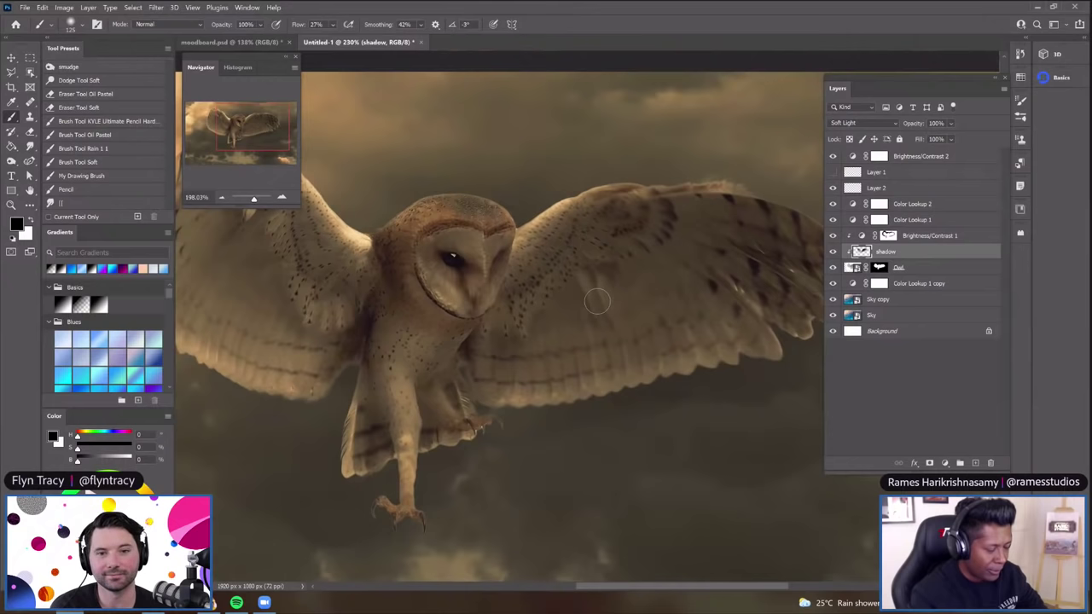
scroll(598, 303, down, 3)
scroll(622, 295, up, 1)
scroll(652, 284, down, 1)
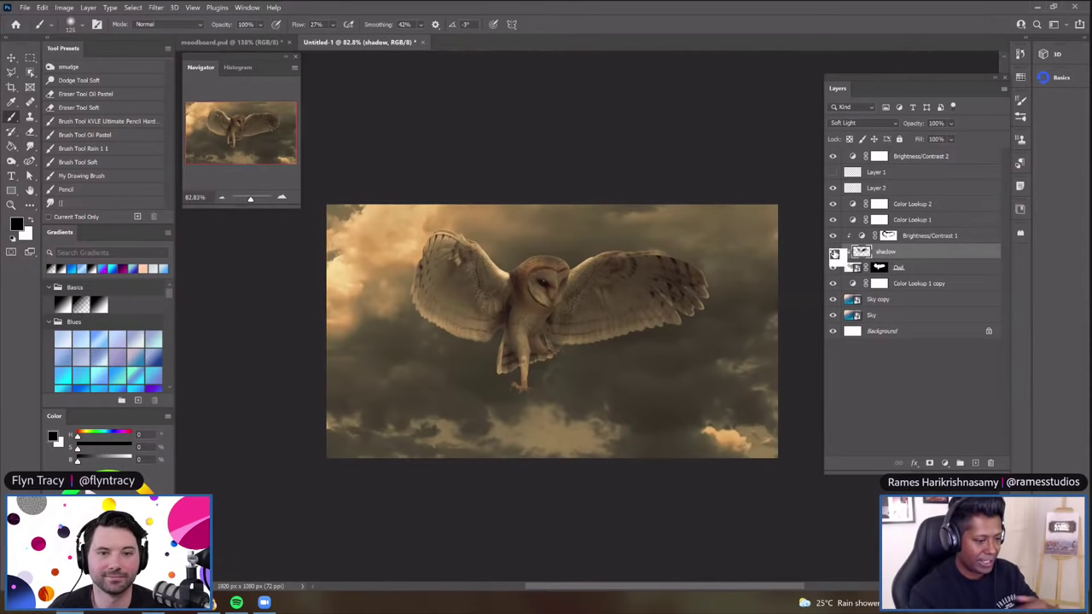
Compare the owl with and without the shadow and Brightness/Contrast 1 layers, leaving both layers visible
click(834, 254)
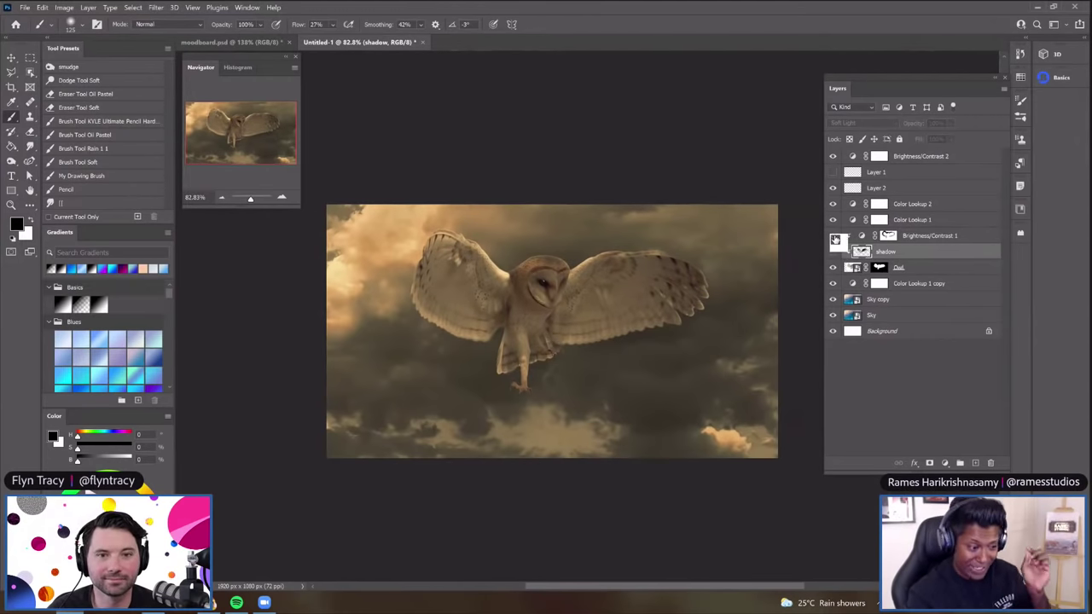
click(834, 238)
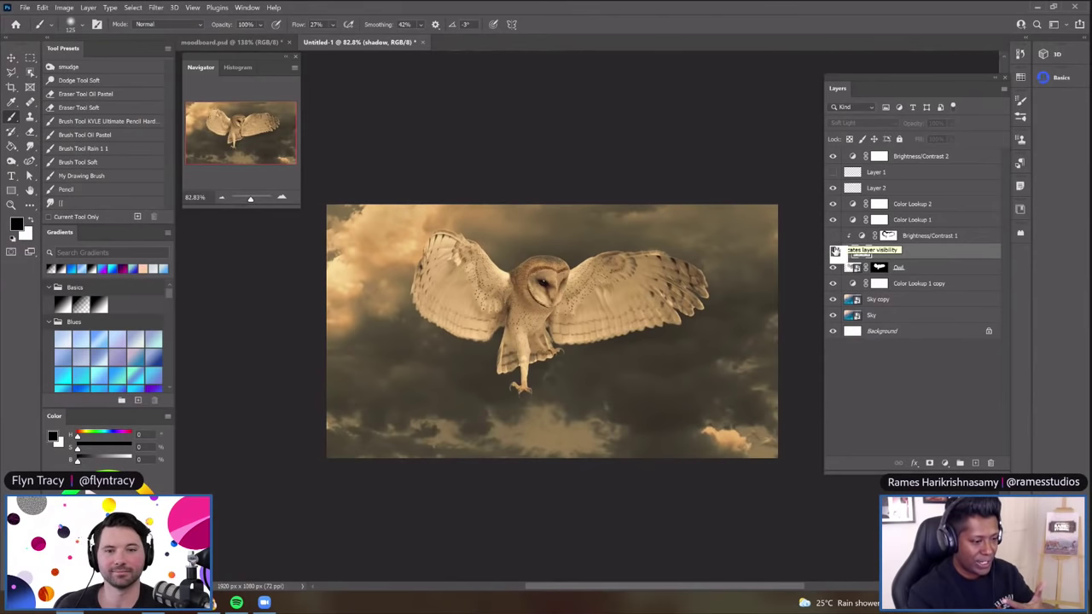
click(835, 253)
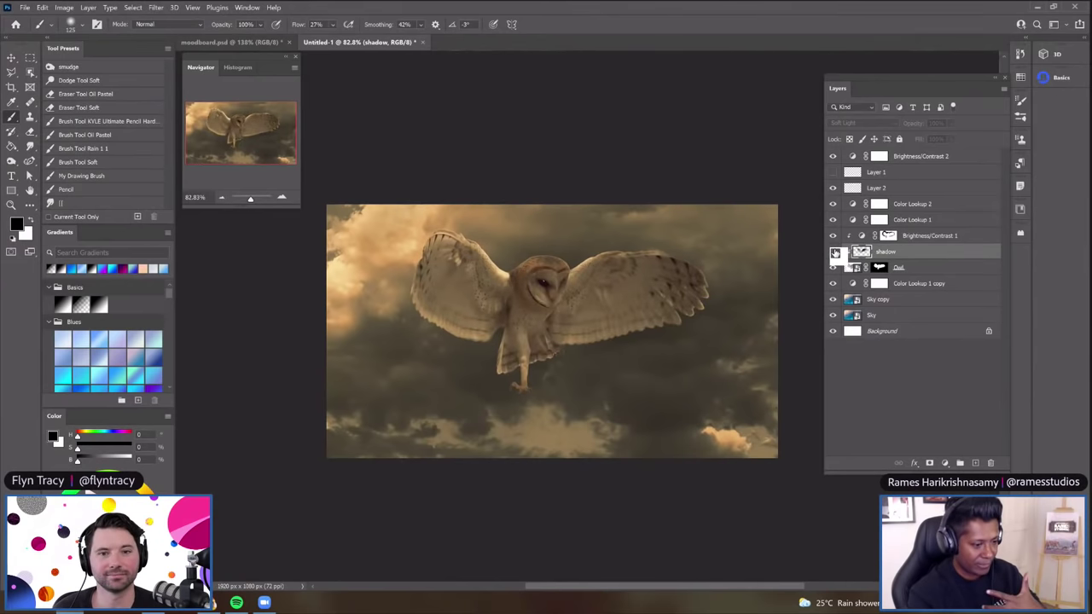
click(835, 253)
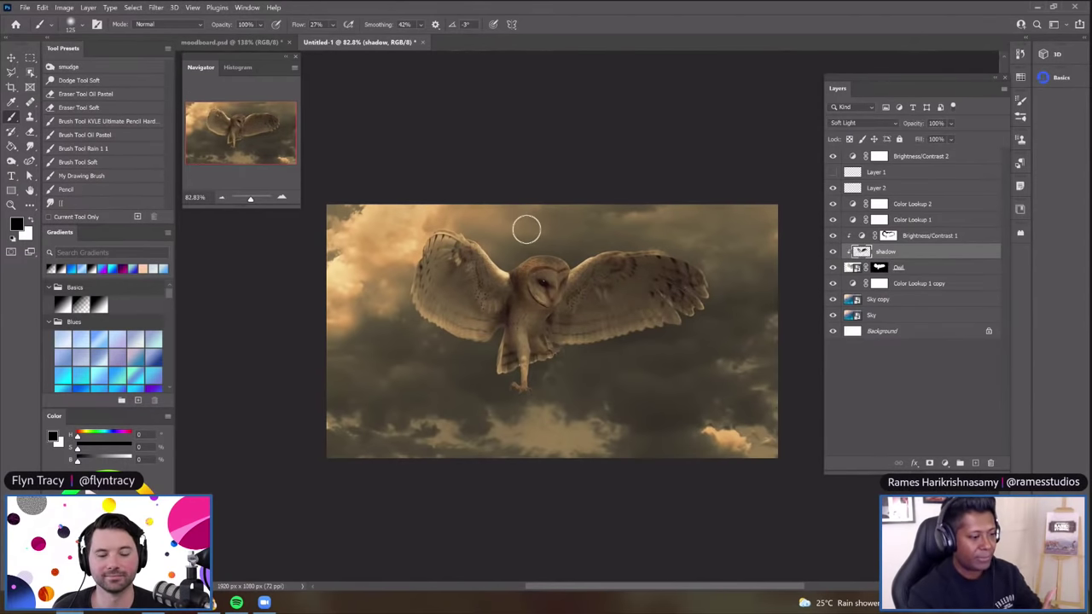
scroll(617, 286, up, 2)
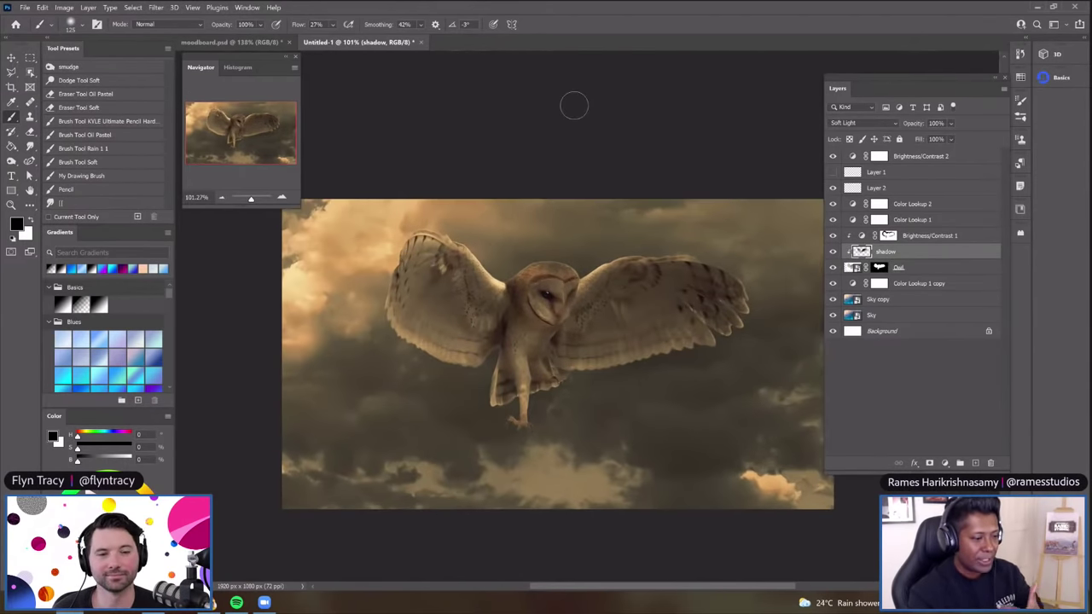
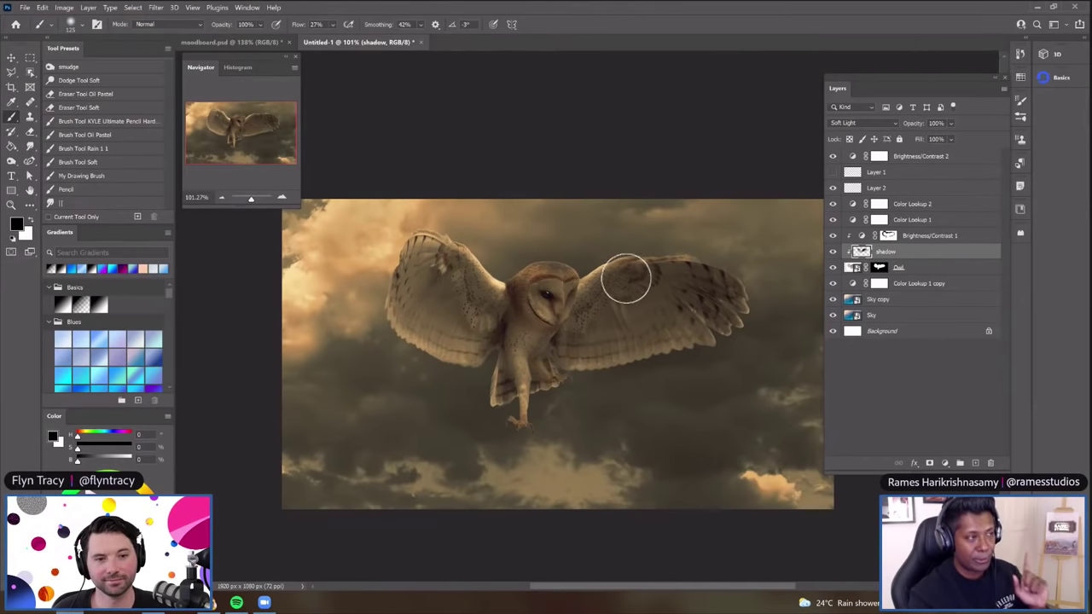
Add a new layer clipped to the owl directly above the shadow layer and name it "light"
scroll(631, 278, up, 3)
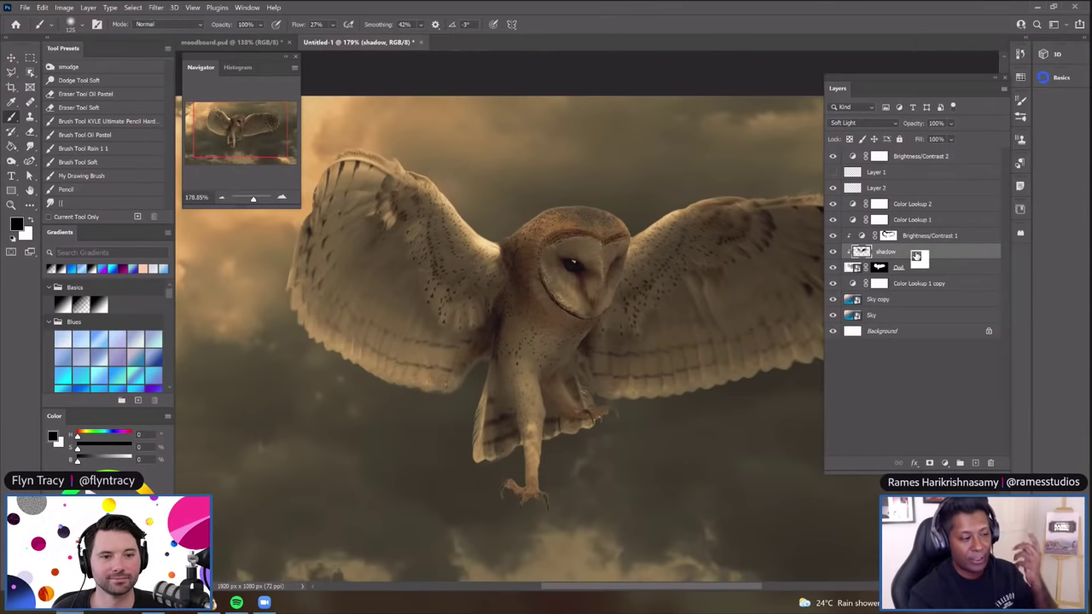
click(976, 463)
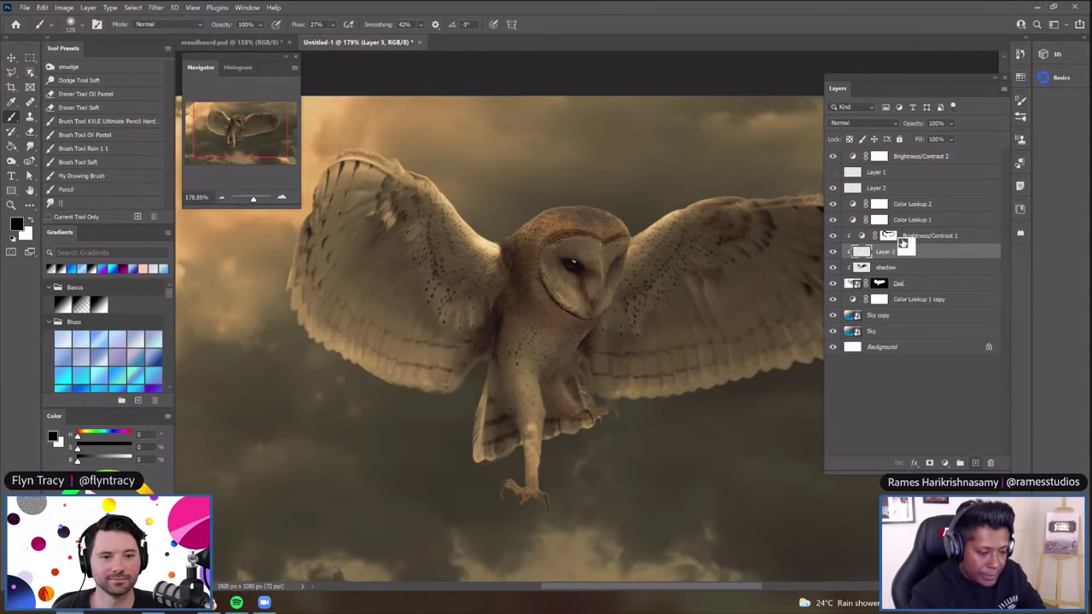
double_click(883, 253)
text(light)
key(Return)
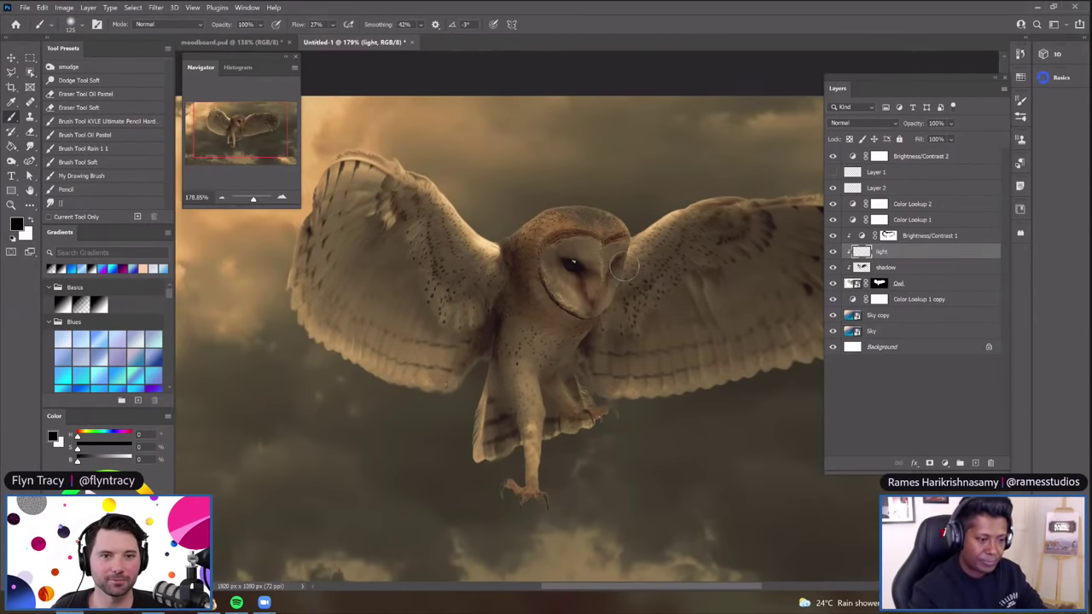
Check the lighting on the owl's head and wings with the Brightness/Contrast 1 layer hidden and shown
scroll(624, 267, down, 5)
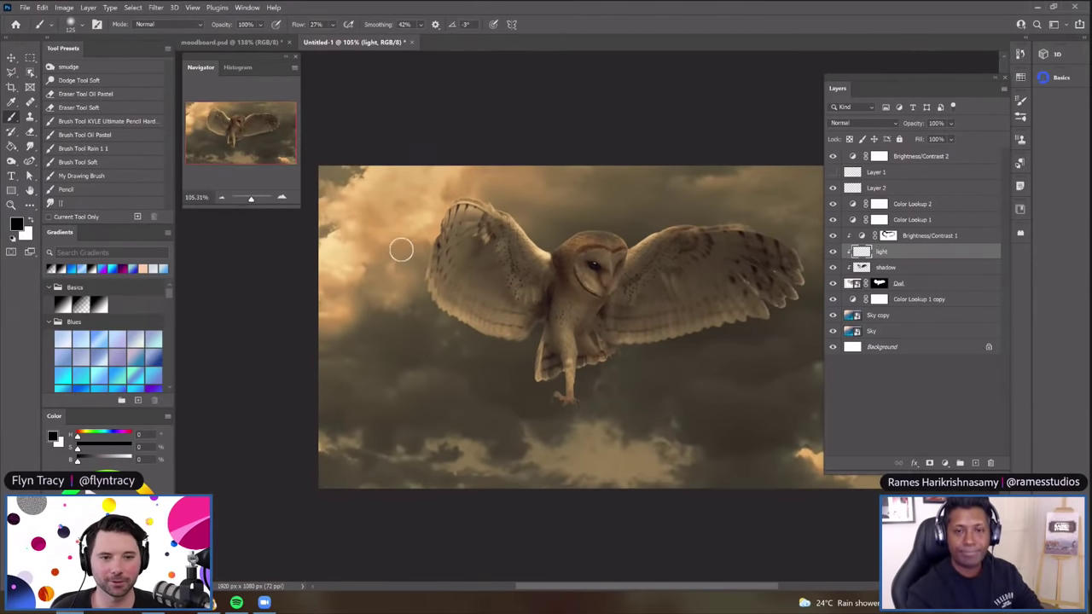
scroll(513, 267, down, 1)
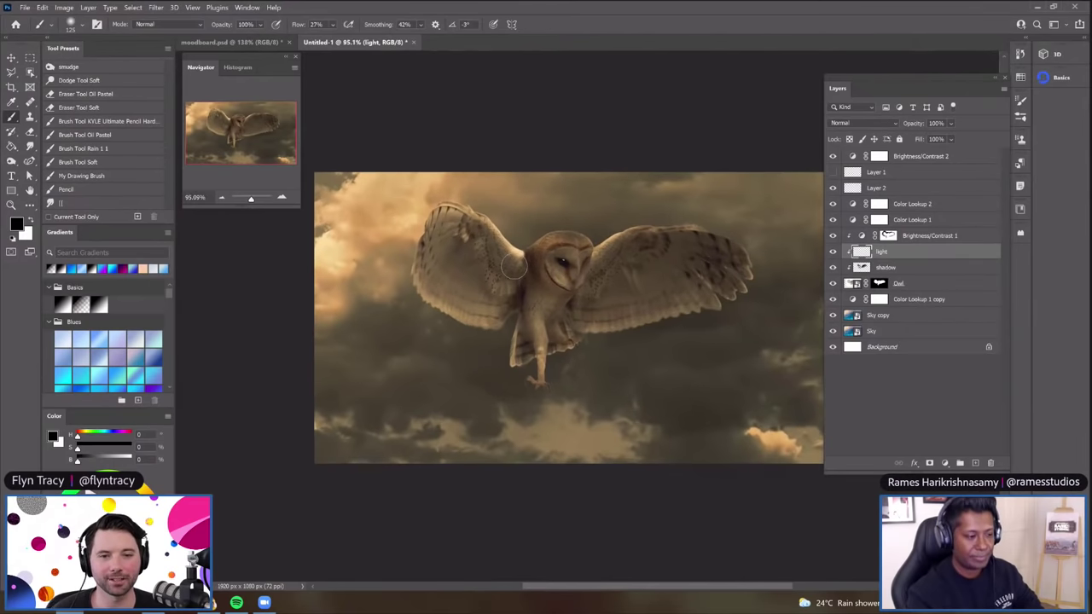
scroll(513, 267, up, 2)
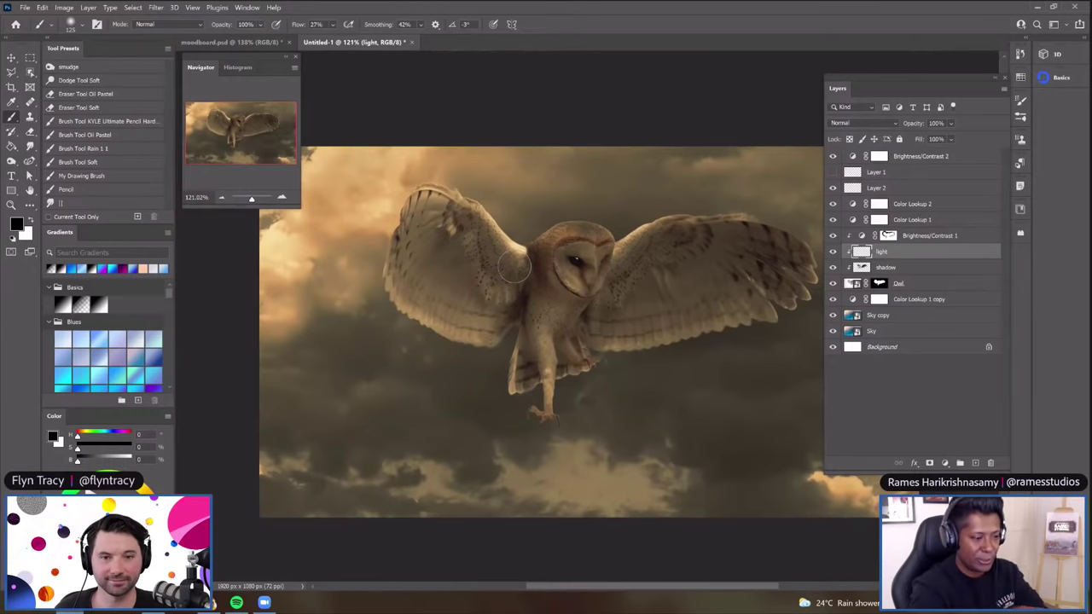
click(836, 238)
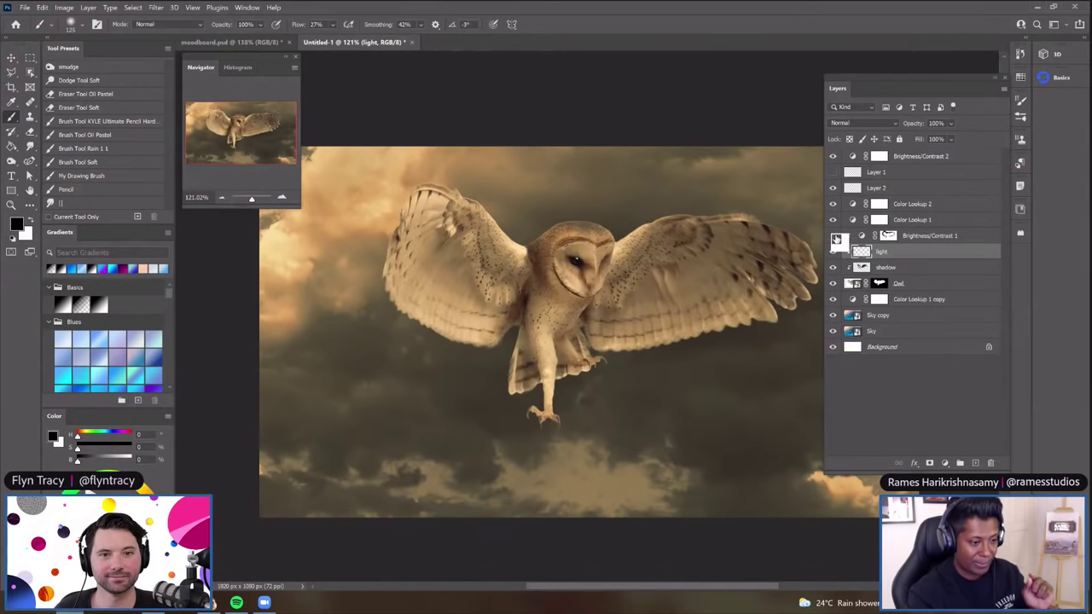
click(836, 239)
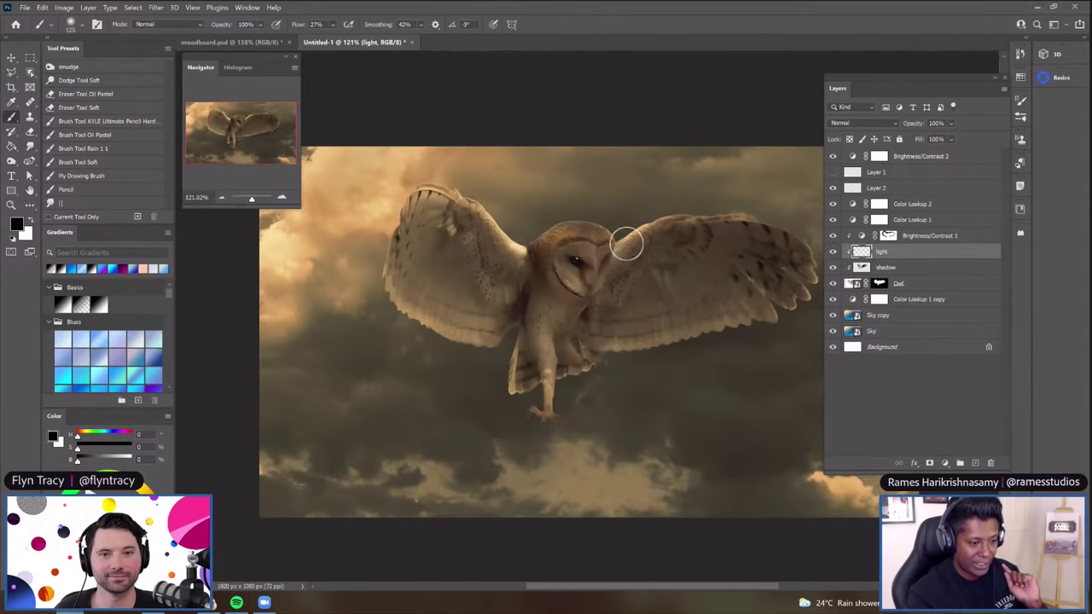
mouse_move(840, 241)
mouse_down()
mouse_move(874, 294)
mouse_move(848, 292)
mouse_move(895, 249)
mouse_move(890, 239)
mouse_move(914, 248)
mouse_move(898, 263)
mouse_up()
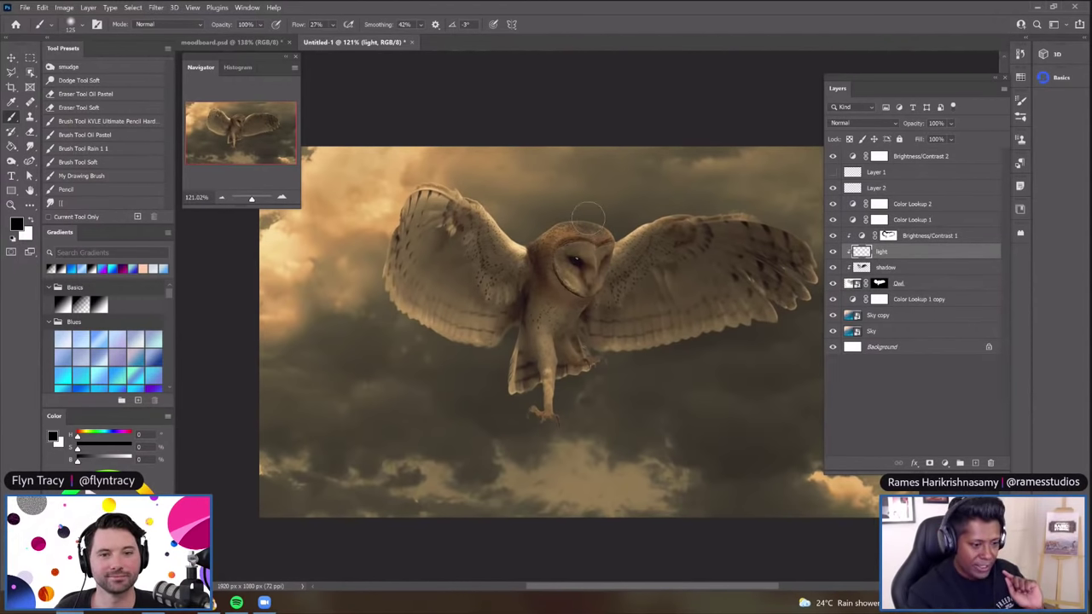
Set the light layer's blend mode to Soft Light
click(859, 122)
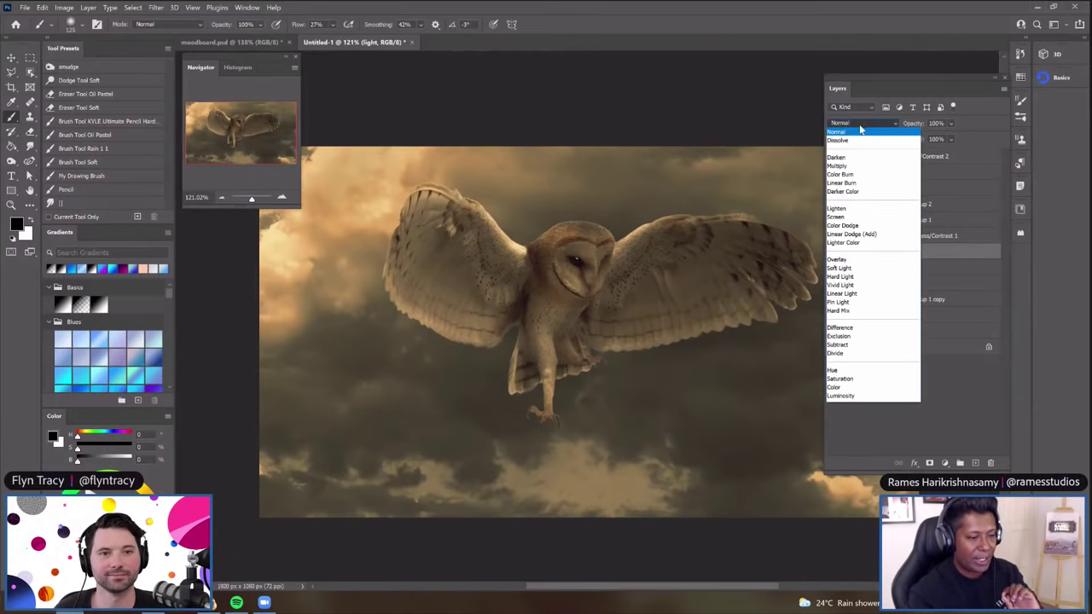
click(853, 267)
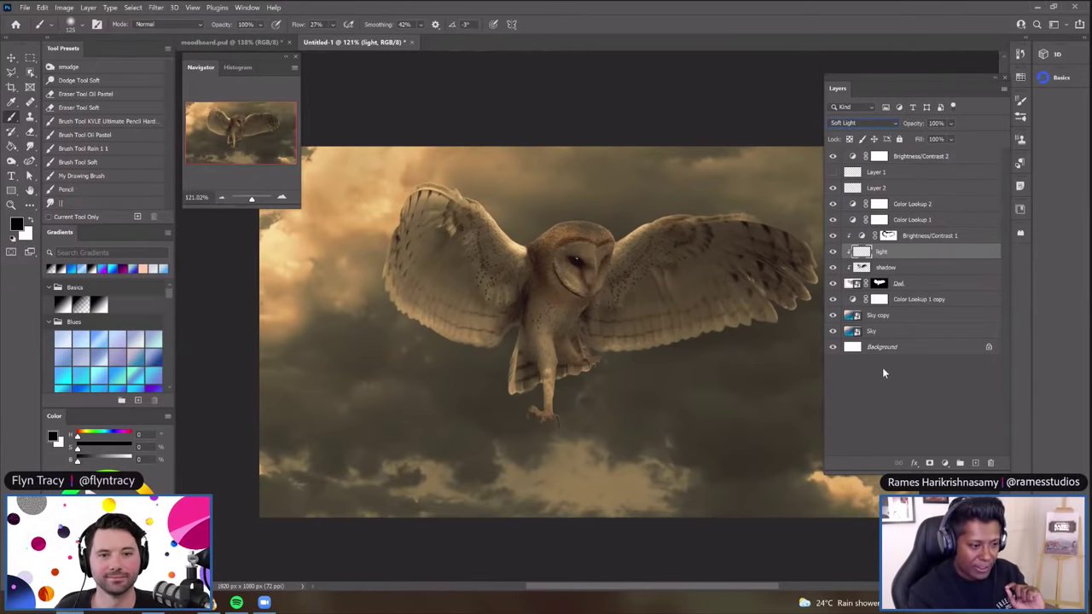
click(860, 123)
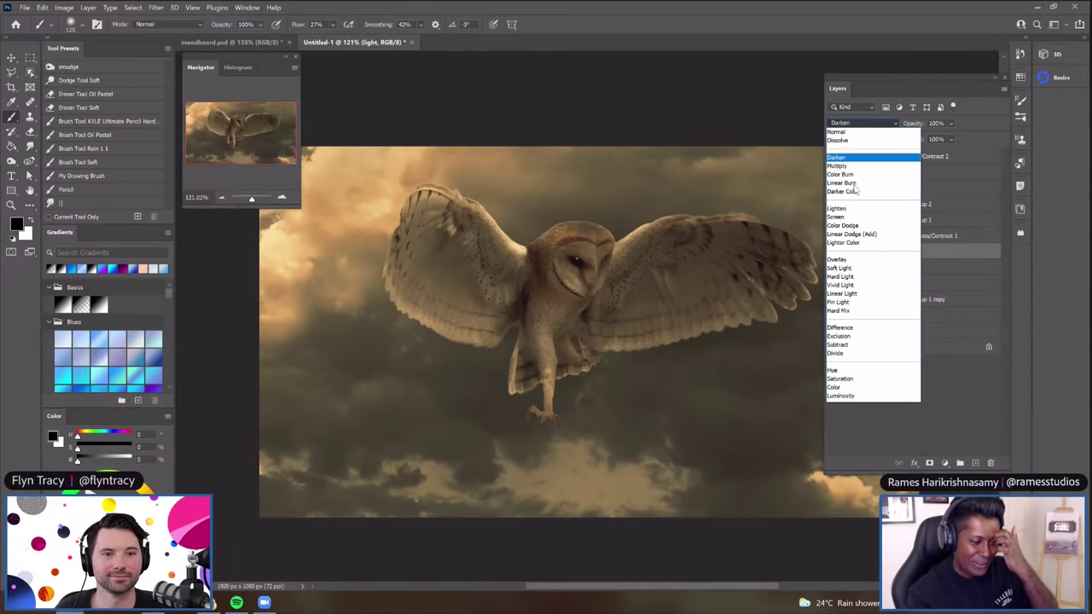
click(938, 255)
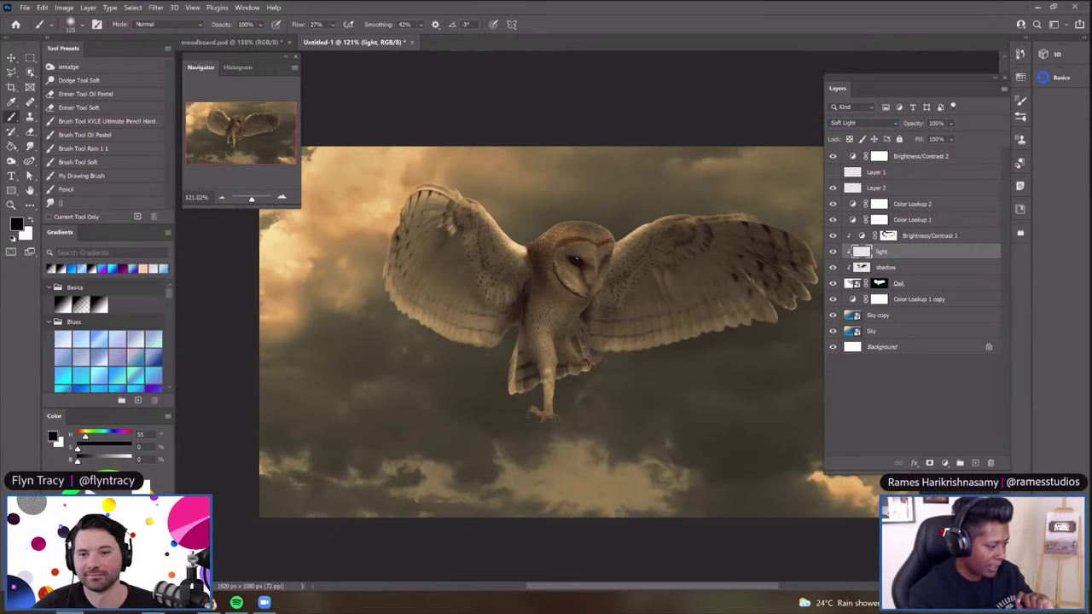
Choose a pale yellow foreground colour with hue 56, saturation 27% and brightness 98% for painting the light
alt+shift+right_click(101, 497)
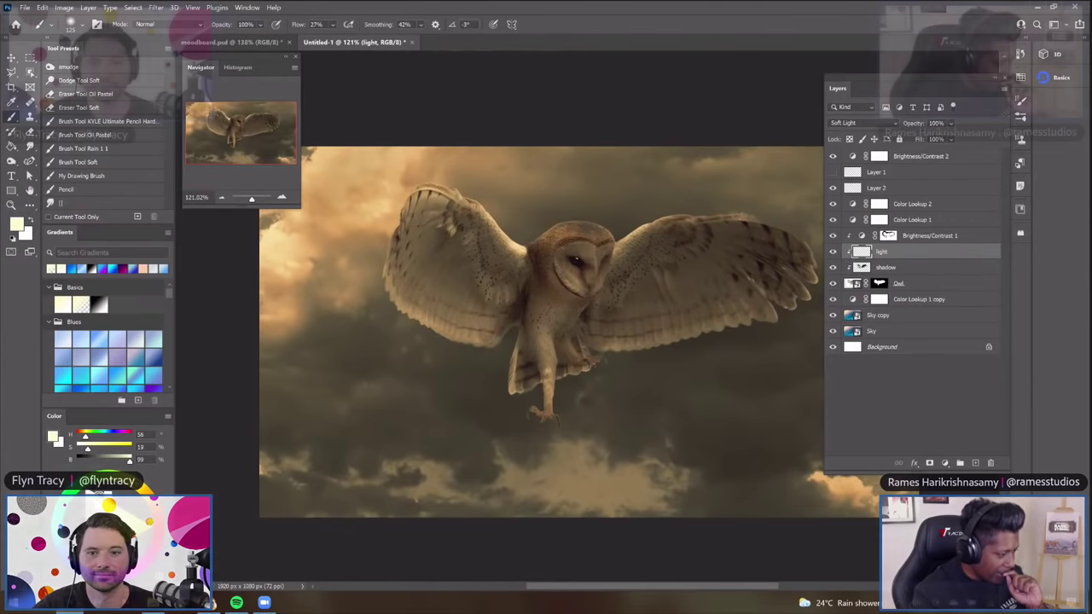
drag(101, 496, 103, 499)
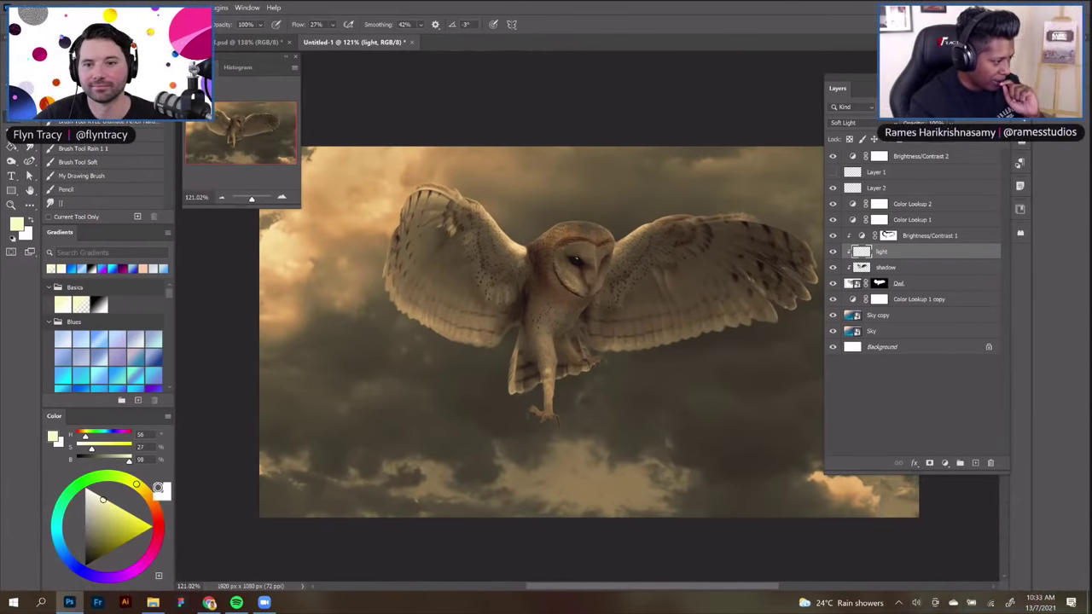
Try the RGB Sliders colour display and return to the Color Wheel
click(165, 417)
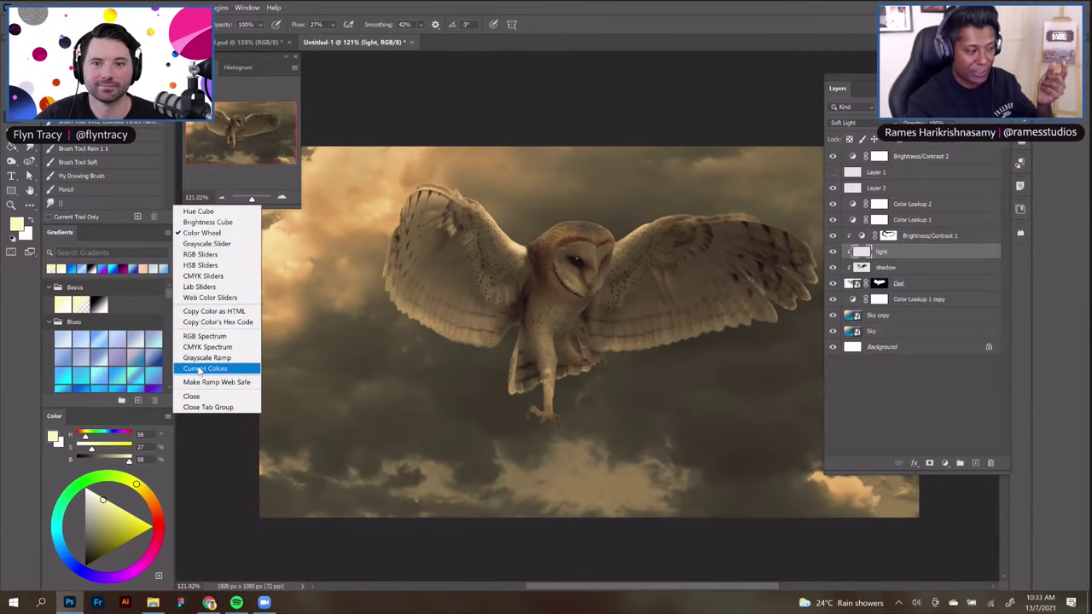
click(207, 255)
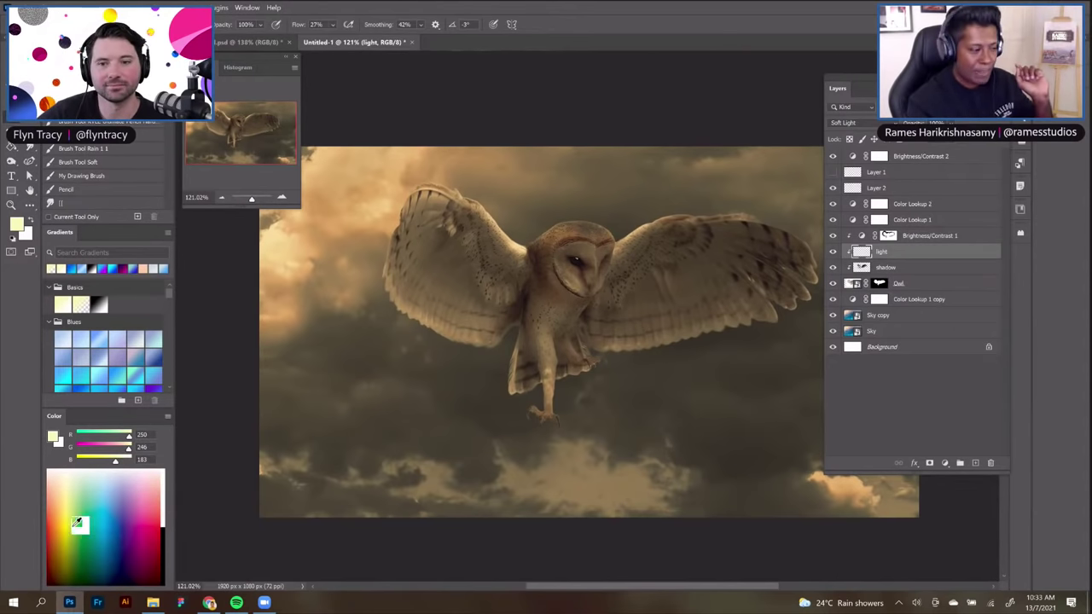
click(165, 416)
click(198, 233)
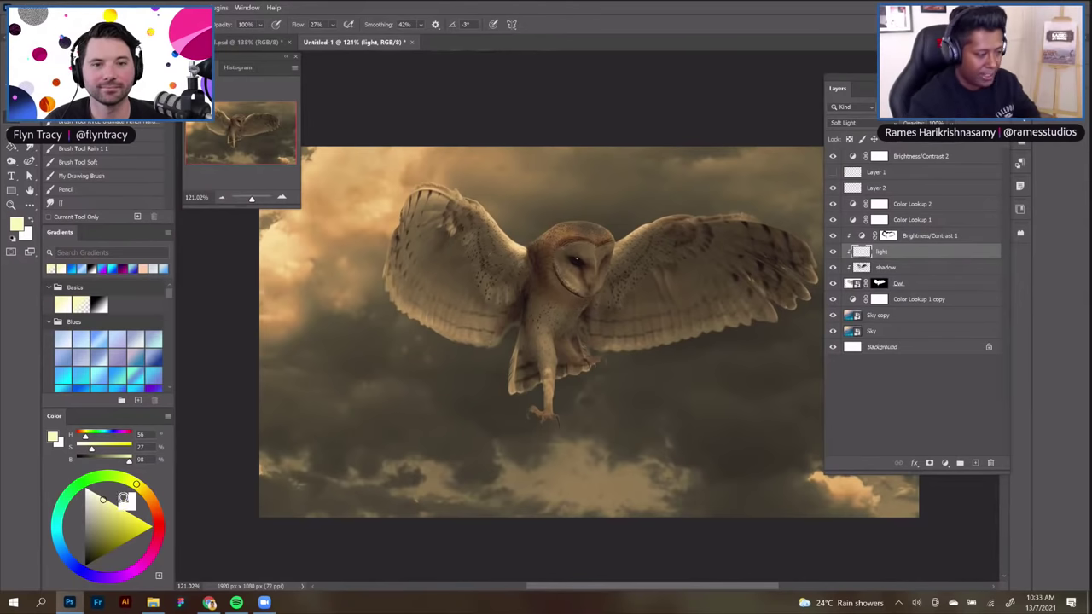
Shift the pale yellow foreground colour's hue to 55 for painting light on the owl's head and left-hand wing
click(137, 485)
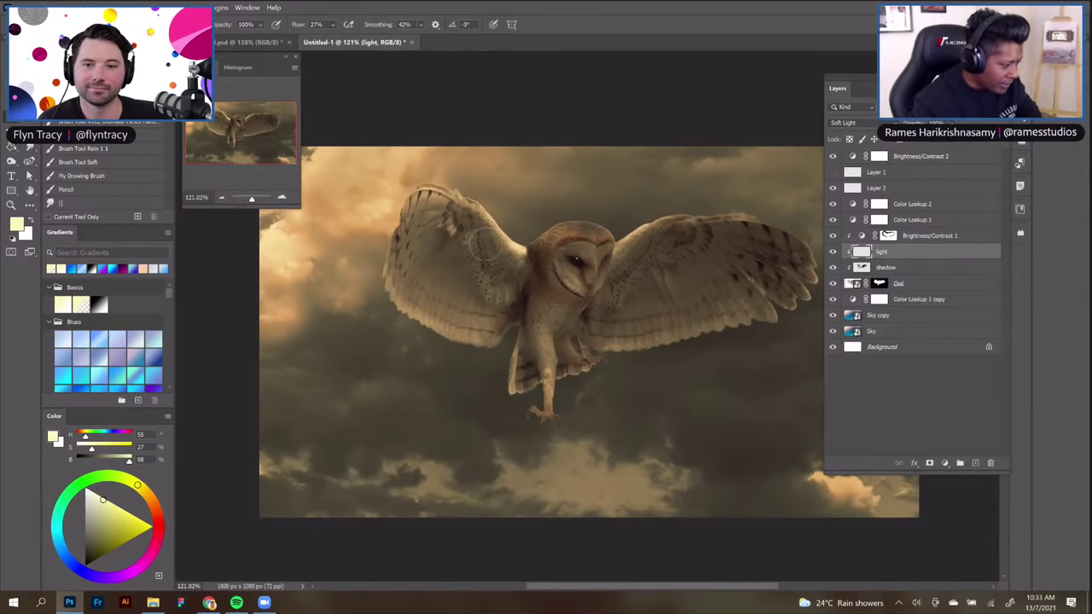
scroll(524, 262, up, 5)
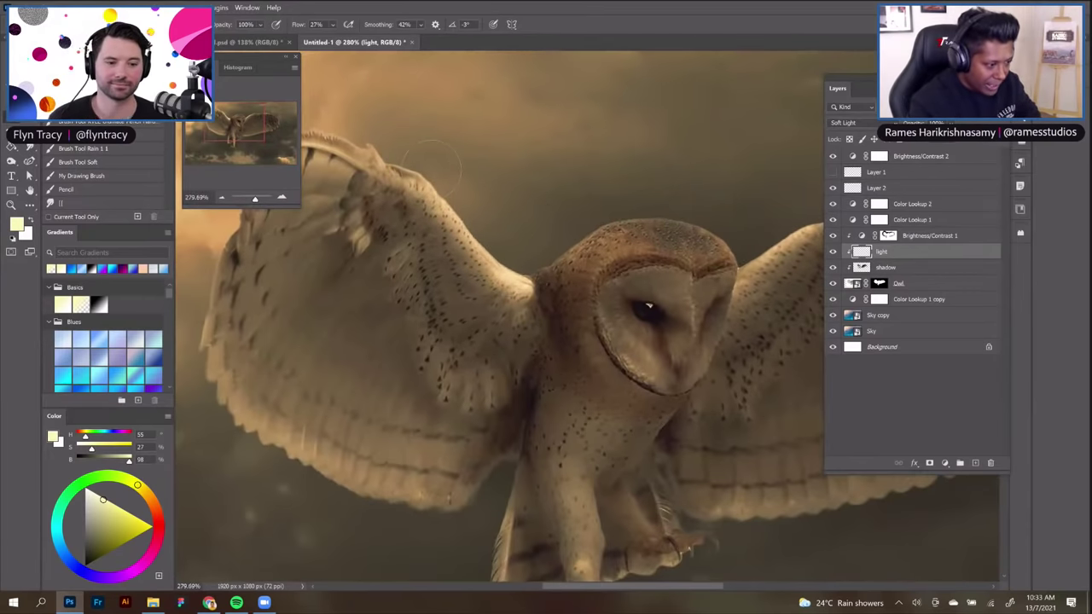
Toggle the light layer's visibility off and on to compare the owl with and without its painted highlights
scroll(406, 158, down, 2)
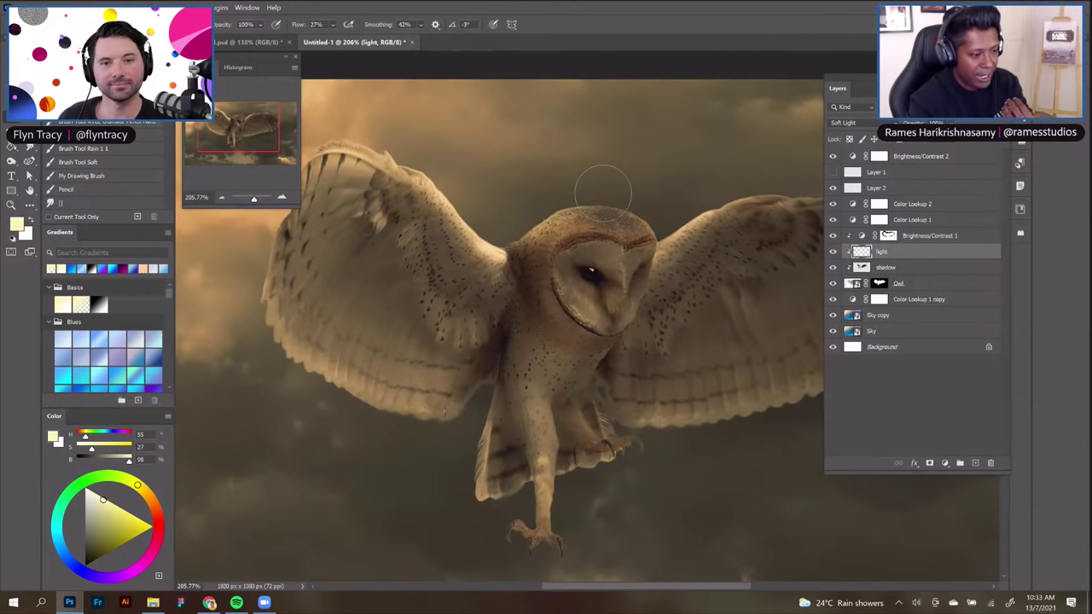
scroll(601, 195, up, 3)
key(ctrl+minus)
click(832, 252)
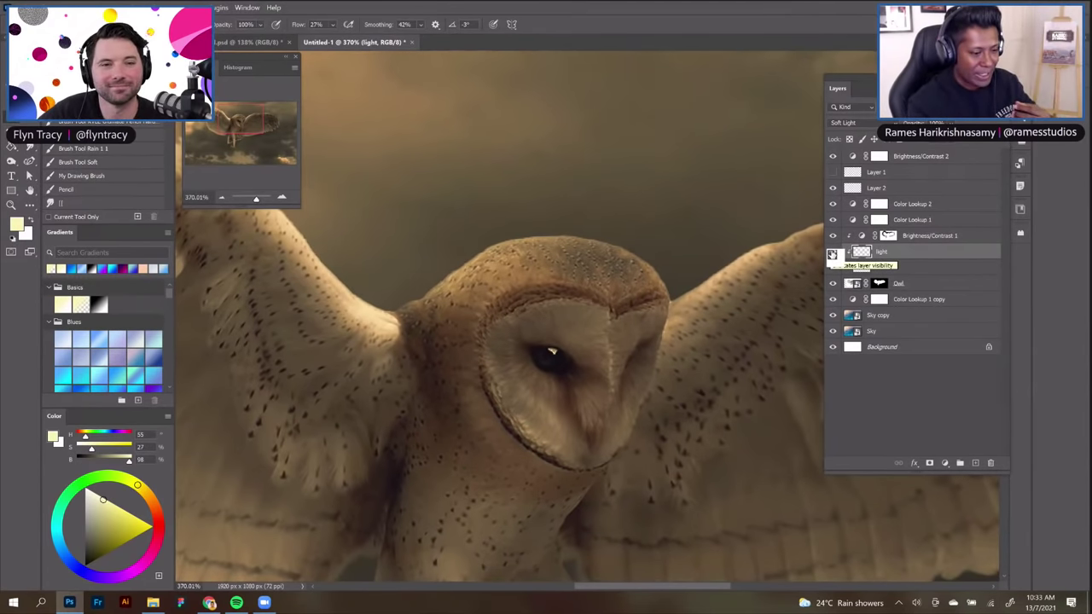
click(831, 254)
click(831, 253)
click(832, 253)
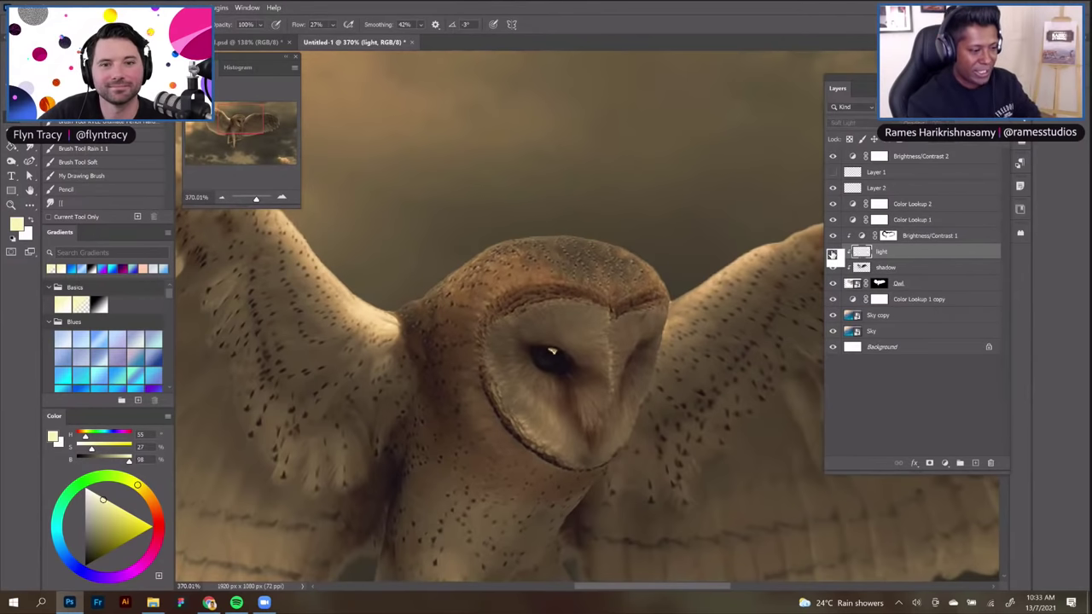
click(831, 253)
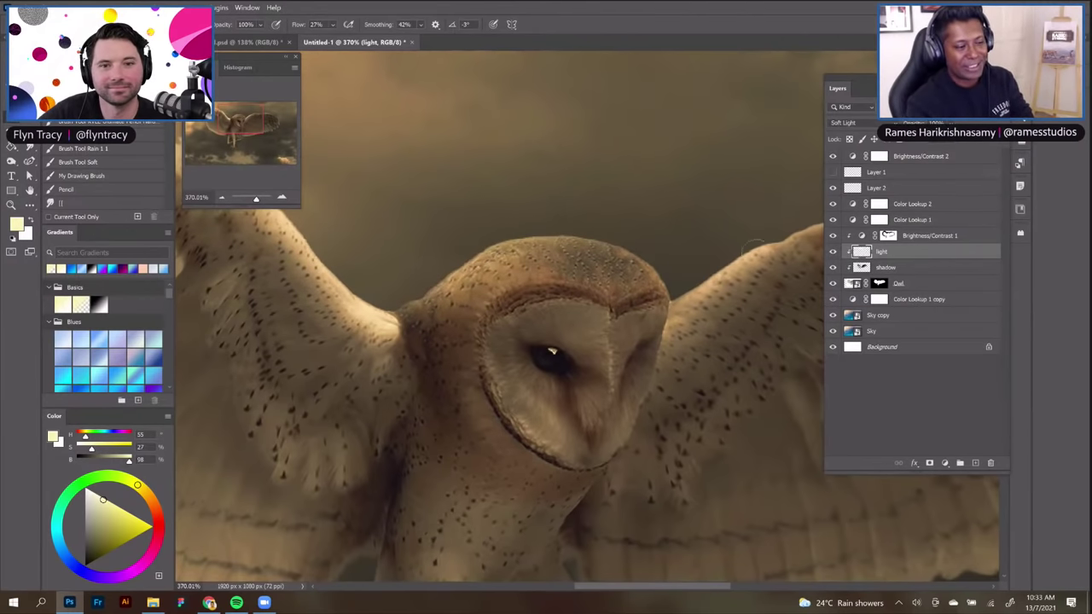
Examine the highlights on the owl's head and wing edges, both in the full composition and close up
key(ctrl+0)
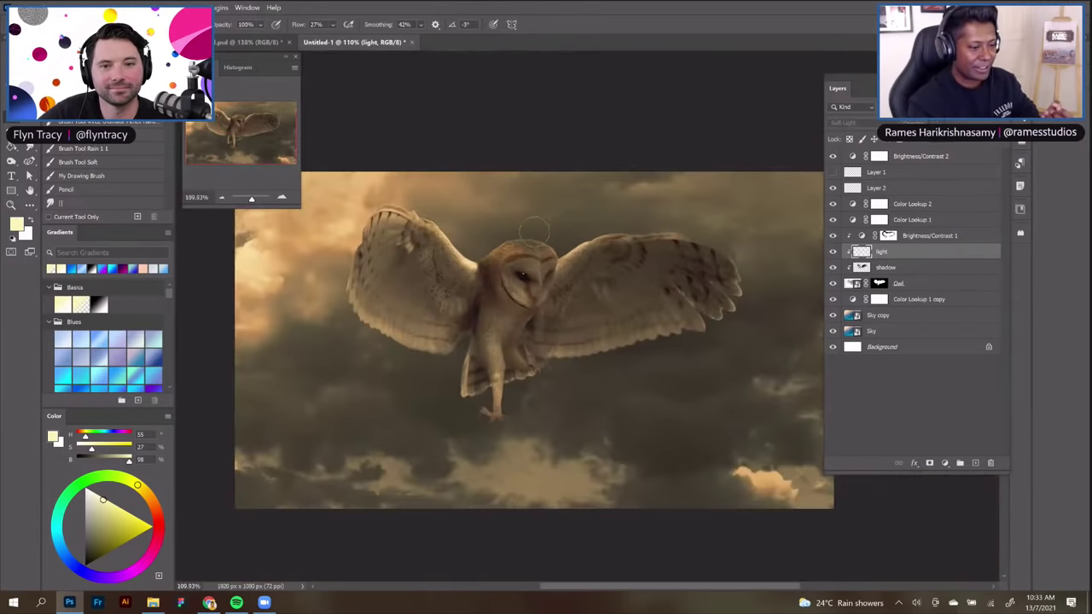
scroll(533, 226, up, 1)
scroll(533, 226, up, 1)
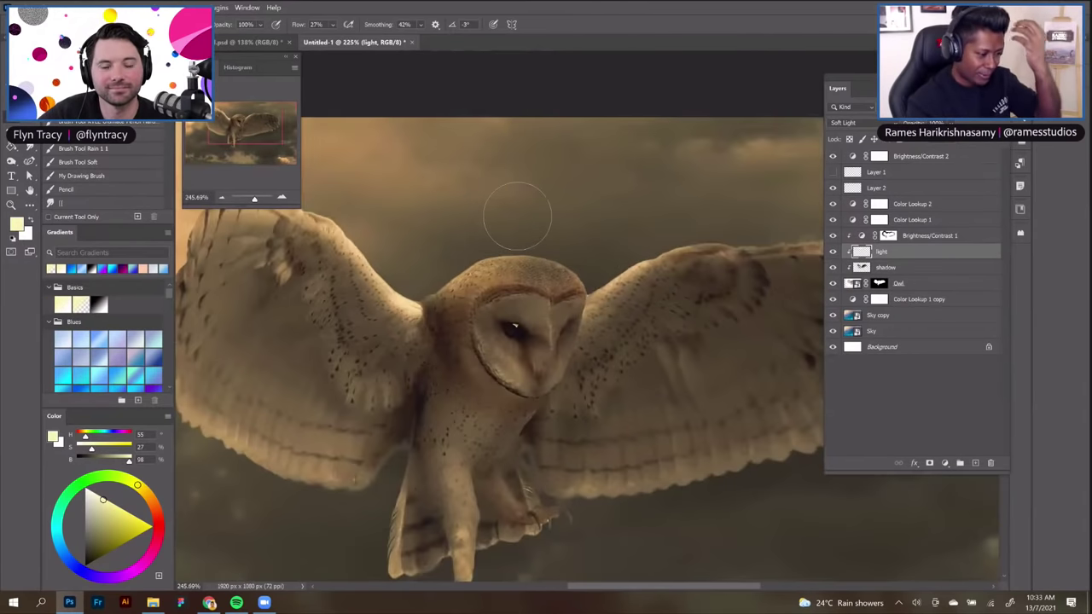
scroll(512, 217, up, 1)
scroll(644, 209, up, 4)
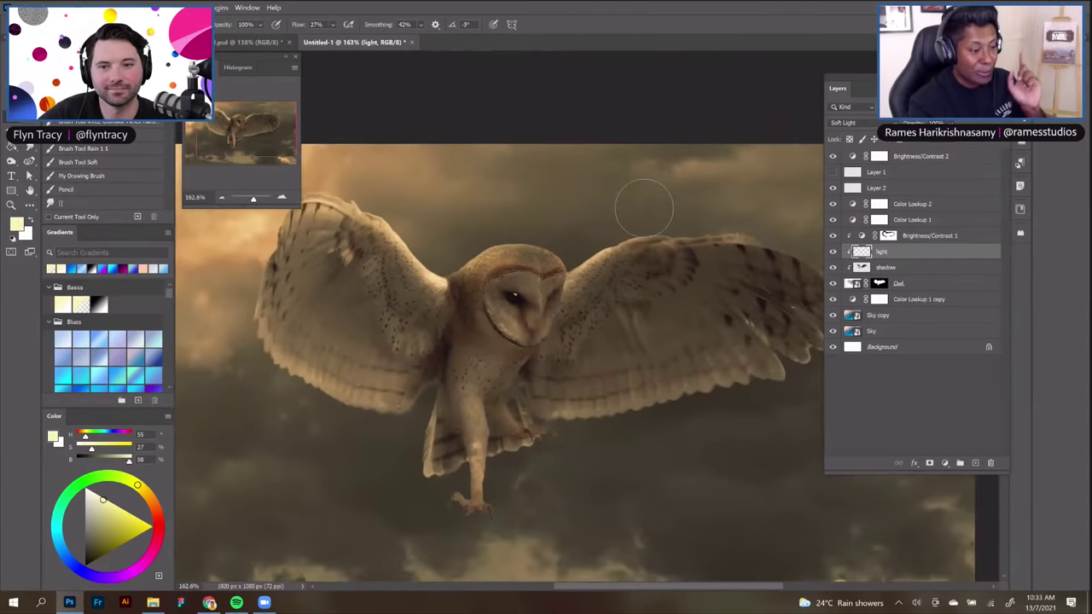
scroll(645, 217, up, 4)
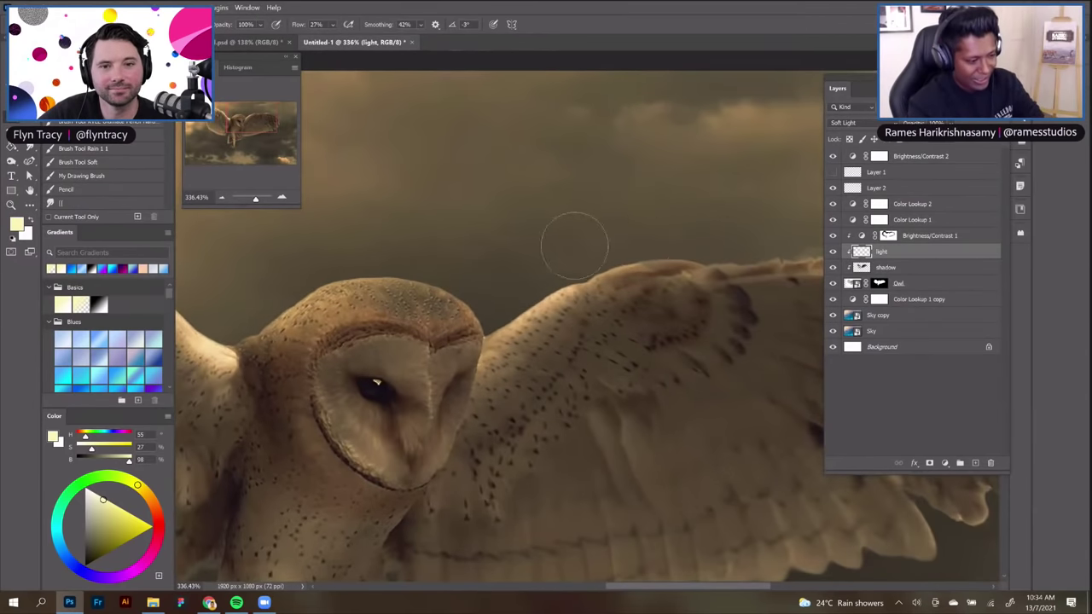
scroll(615, 223, down, 4)
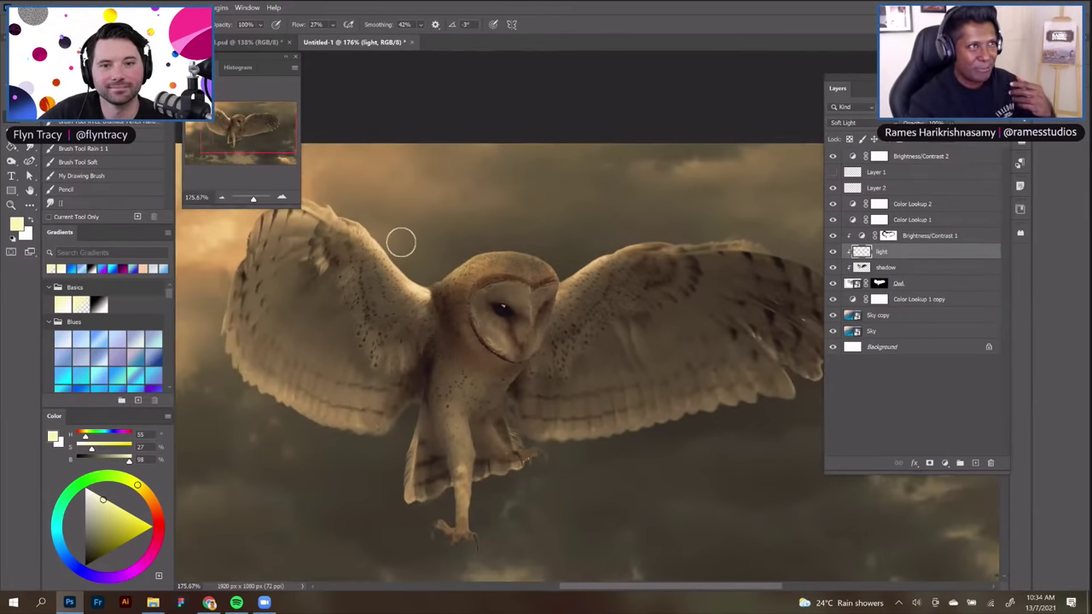
scroll(402, 241, down, 1)
scroll(492, 248, up, 1)
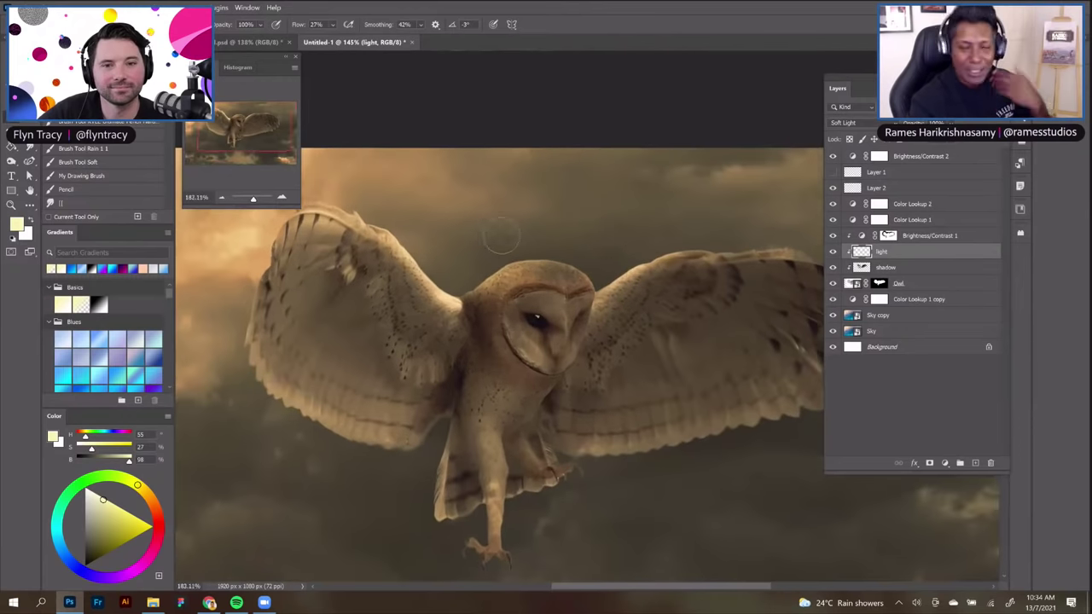
scroll(506, 254, down, 1)
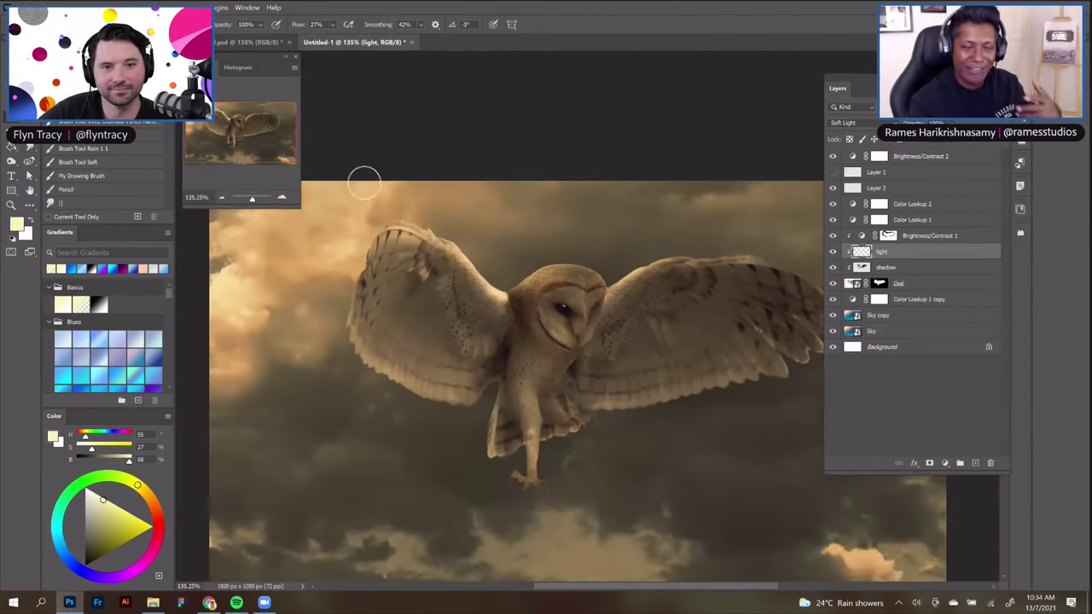
Inspect the lighting along the raised wing's upper edge, the tail feathers and the legs
scroll(514, 260, up, 1)
scroll(474, 271, up, 2)
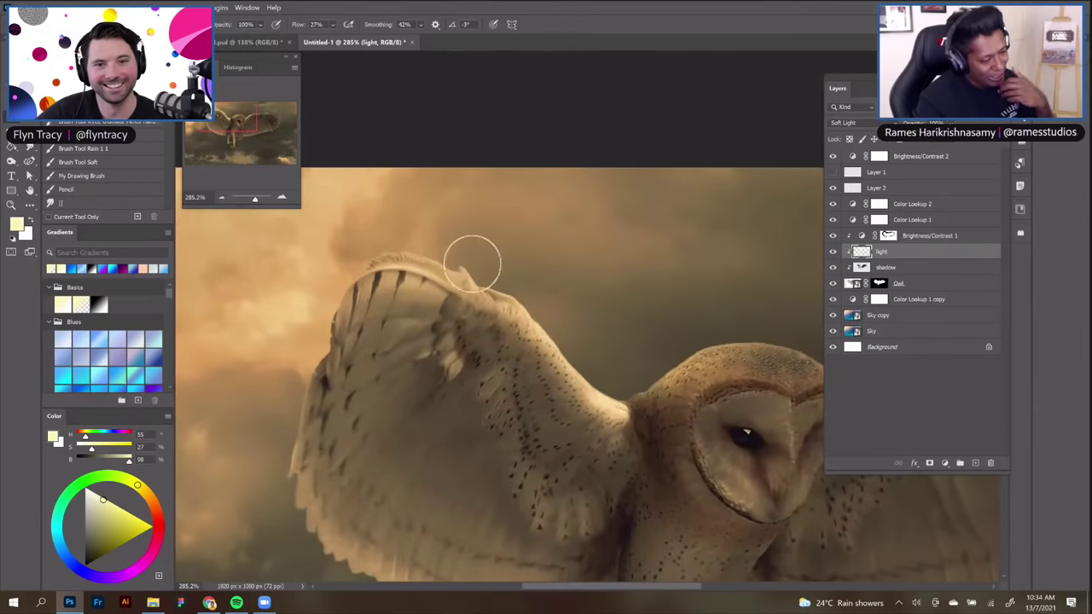
key(bracketleft)
scroll(456, 243, down, 2)
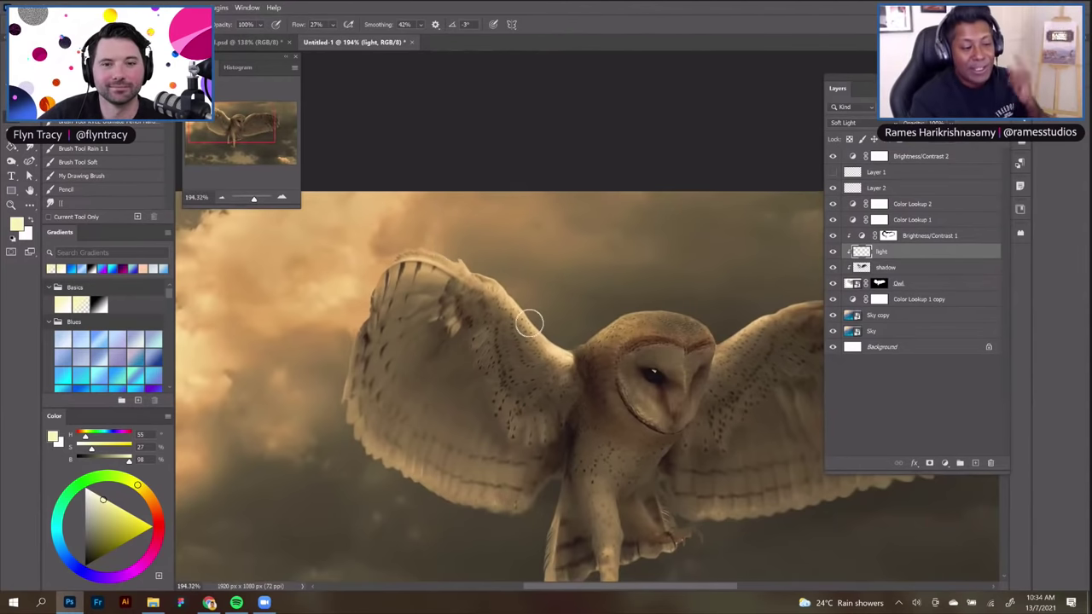
scroll(532, 316, down, 1)
scroll(426, 247, up, 1)
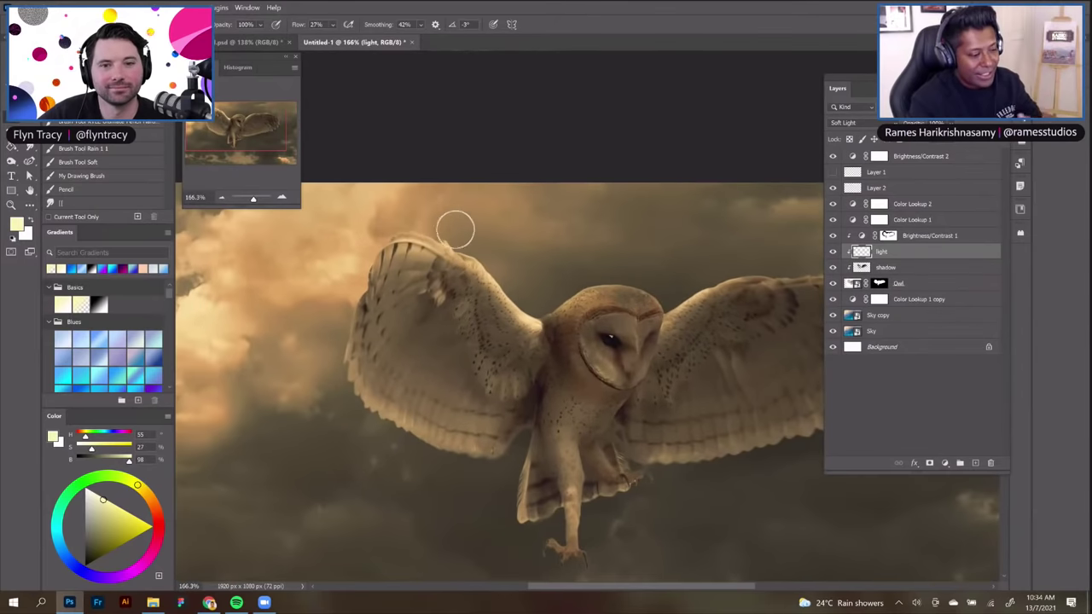
scroll(478, 239, up, 1)
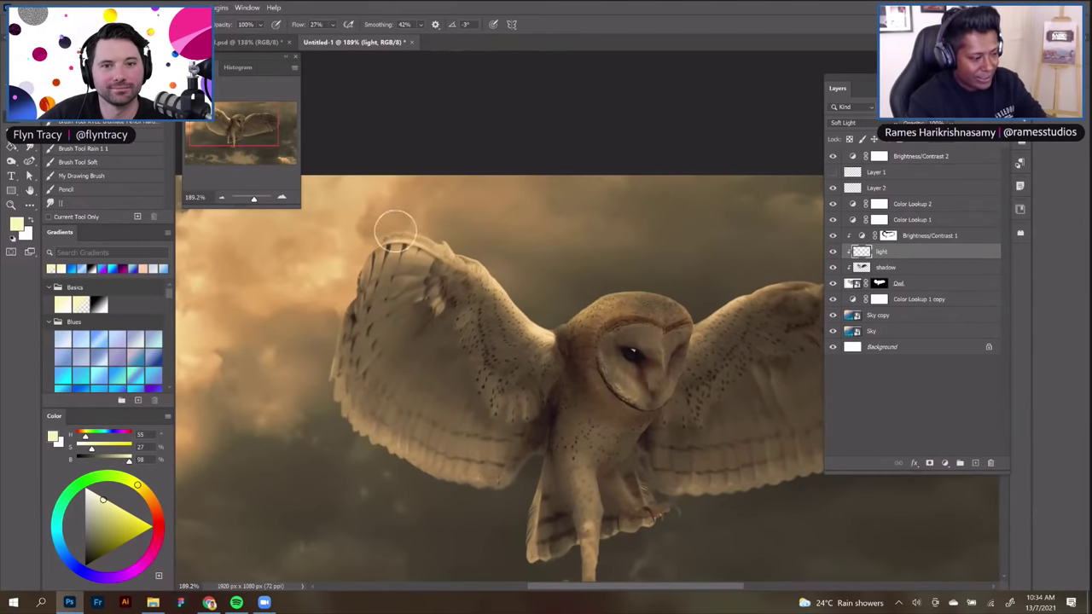
scroll(354, 227, down, 1)
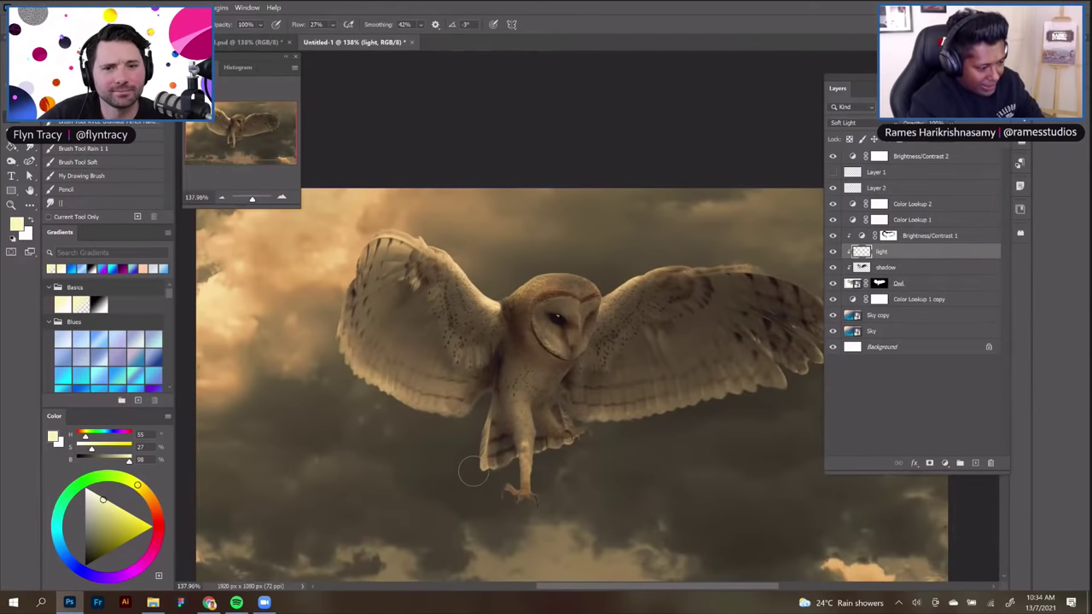
scroll(517, 468, up, 1)
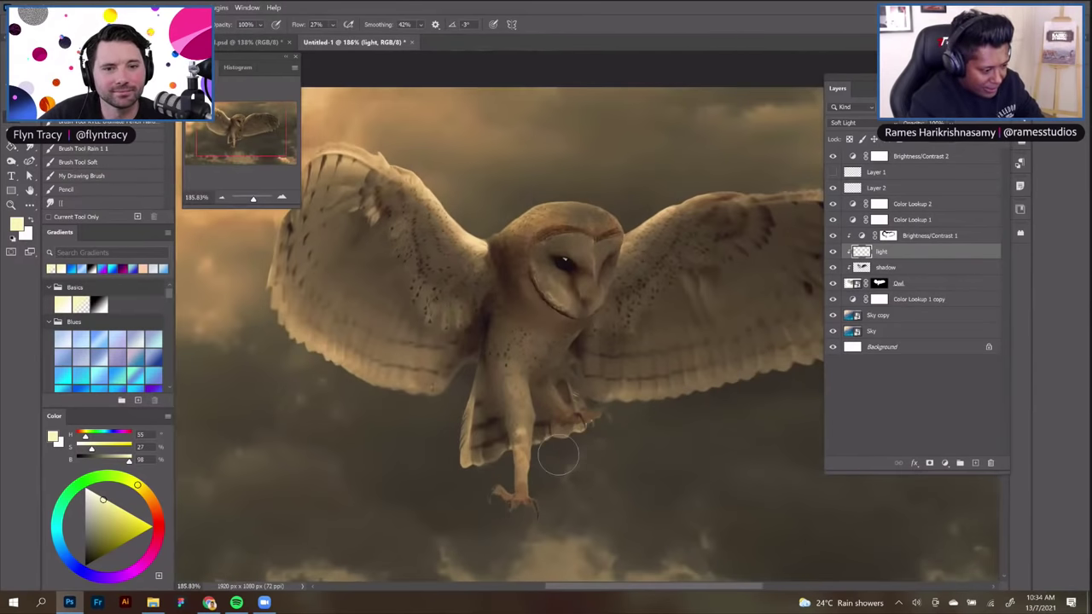
scroll(670, 353, down, 2)
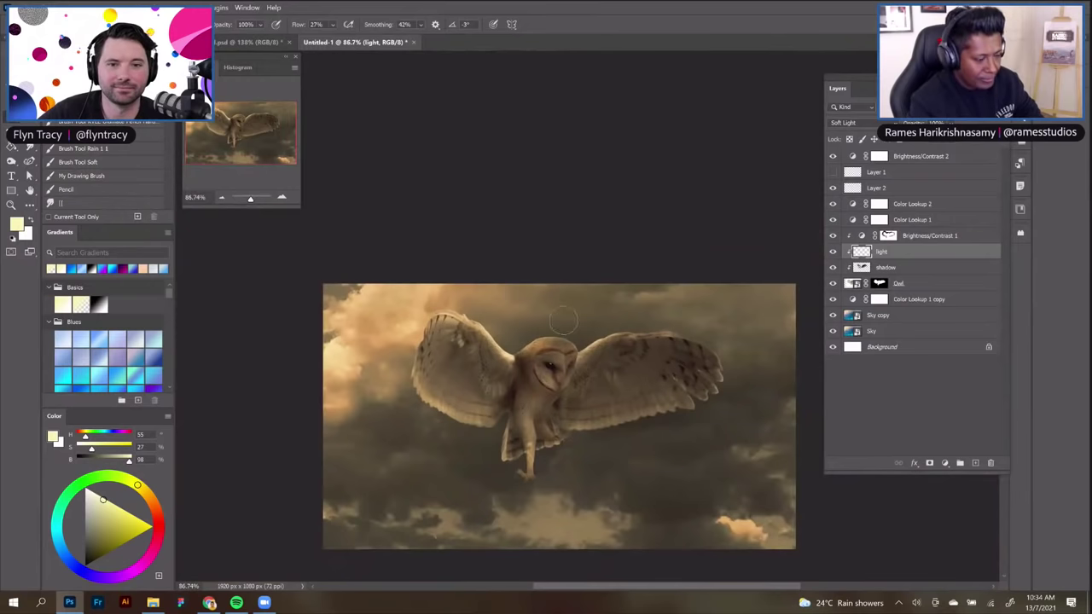
Check the owl's face and body lighting against the cloudy sky, from close up and across the whole image
scroll(665, 354, up, 1)
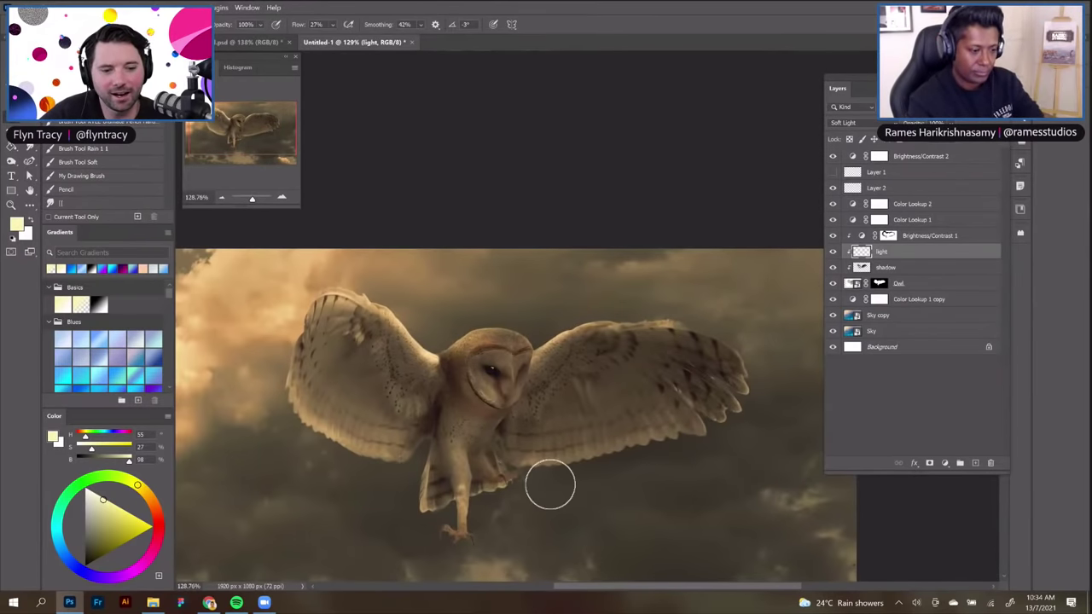
scroll(521, 299, down, 1)
scroll(507, 341, down, 1)
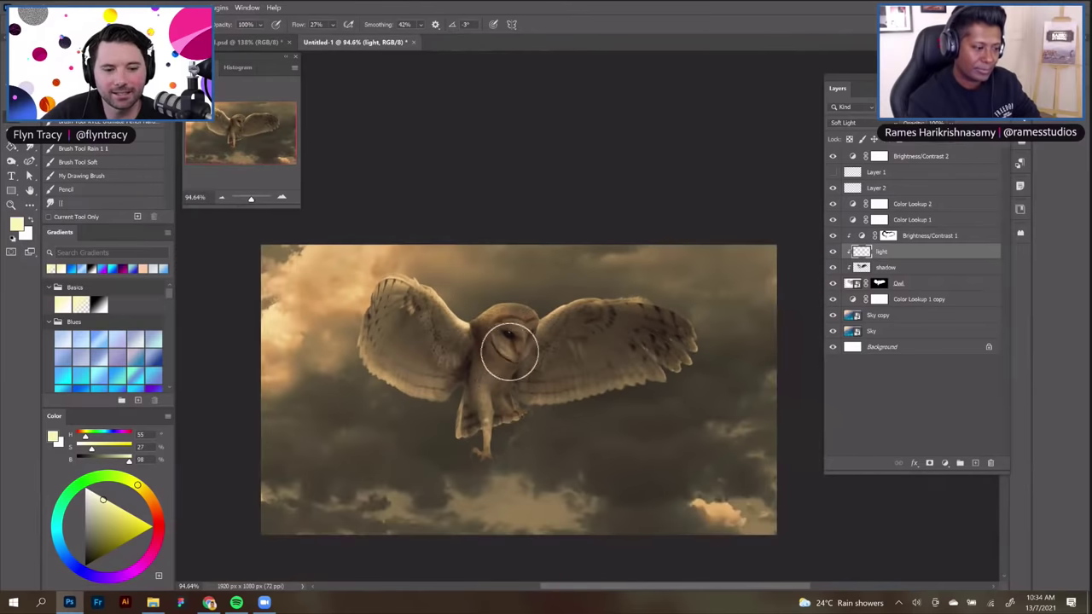
scroll(505, 341, up, 3)
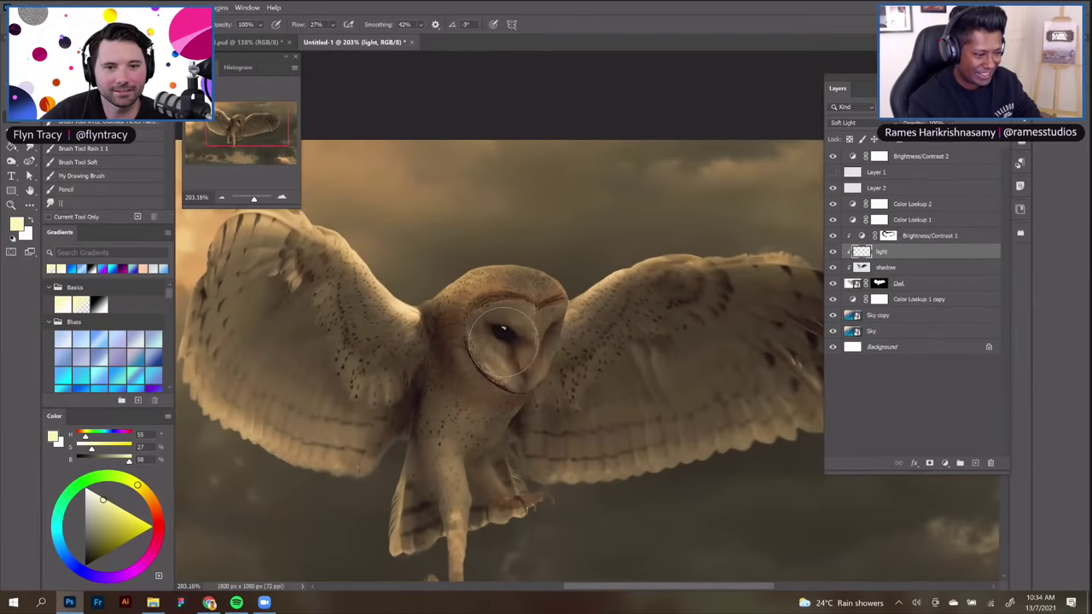
scroll(503, 337, up, 3)
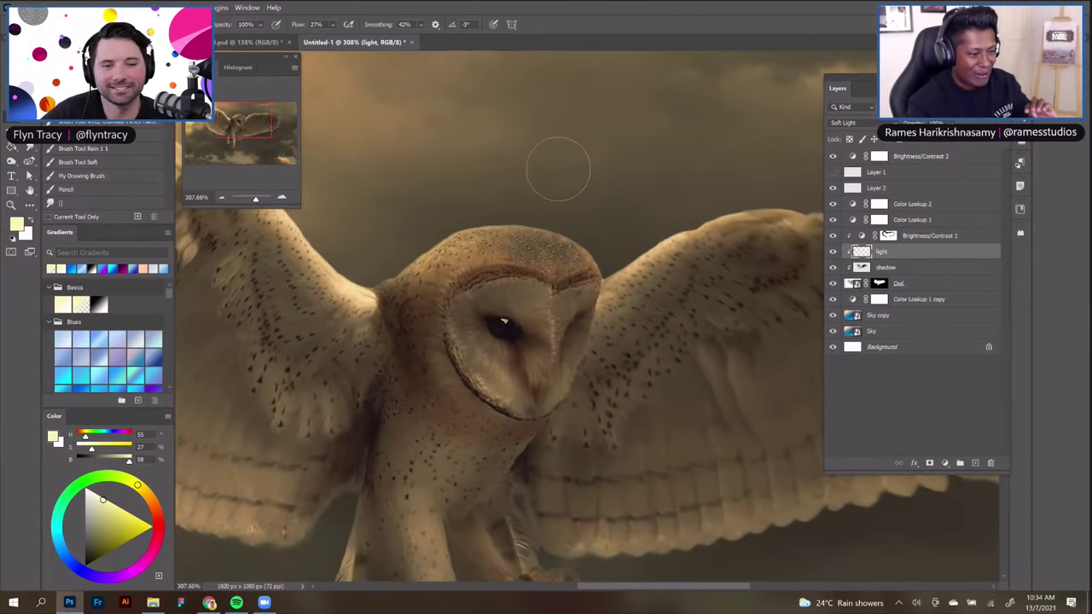
scroll(559, 174, down, 3)
scroll(558, 171, down, 1)
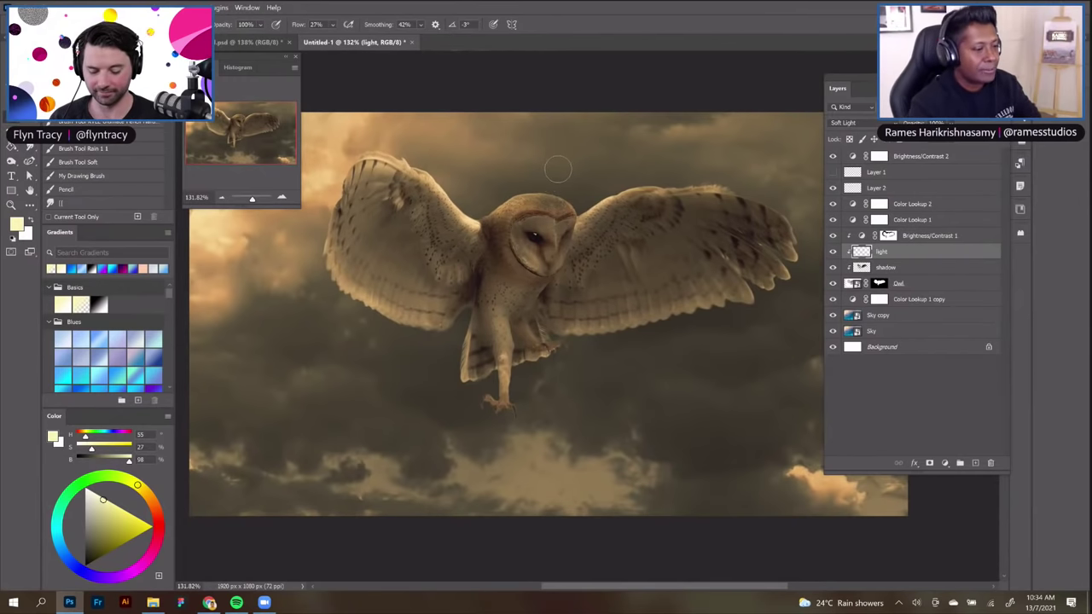
scroll(571, 147, down, 3)
scroll(567, 149, up, 2)
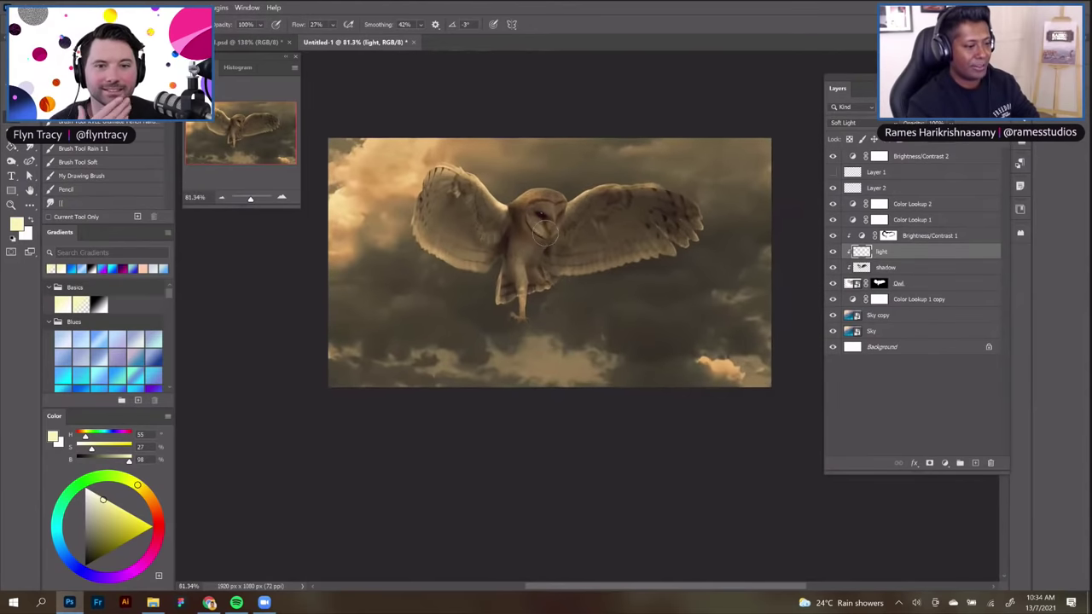
scroll(567, 149, down, 1)
scroll(567, 149, up, 2)
scroll(546, 234, up, 1)
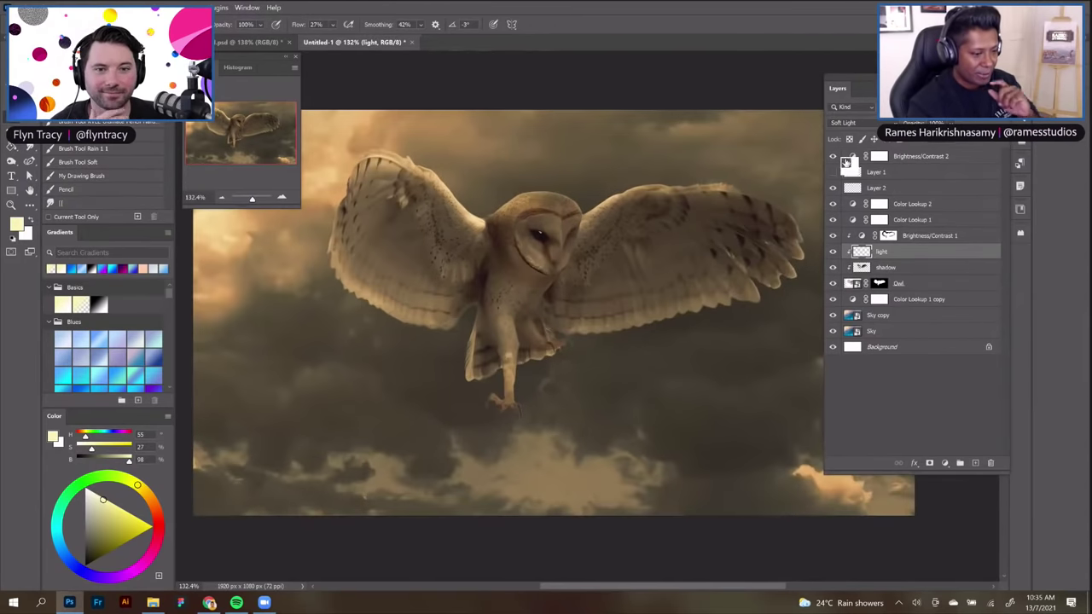
Toggle the Color Lookup 2 and Color Lookup 1 layers off and back on to compare the color grading
click(834, 204)
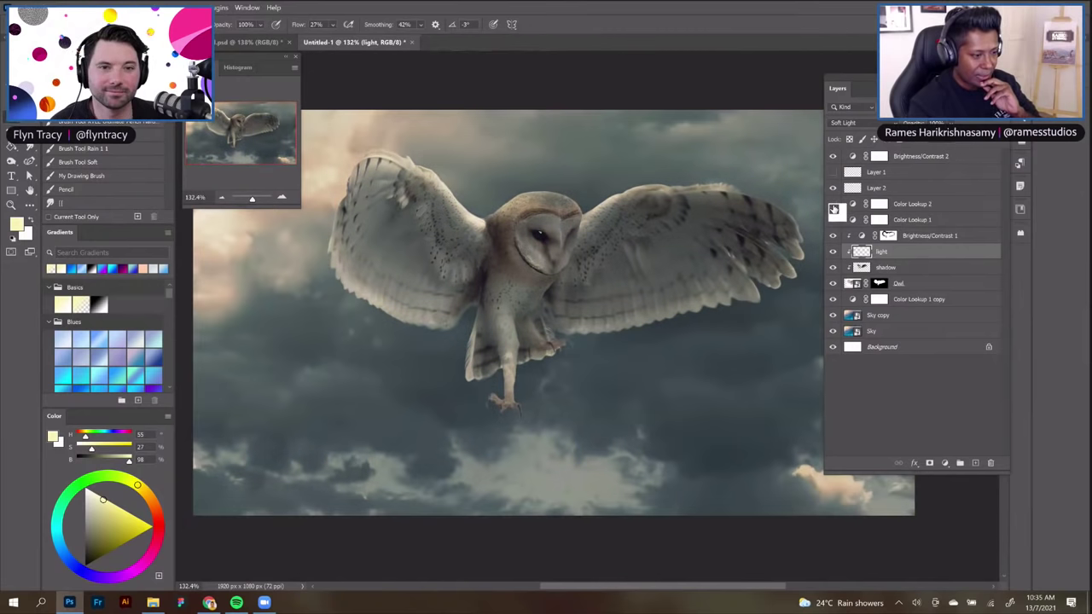
click(834, 204)
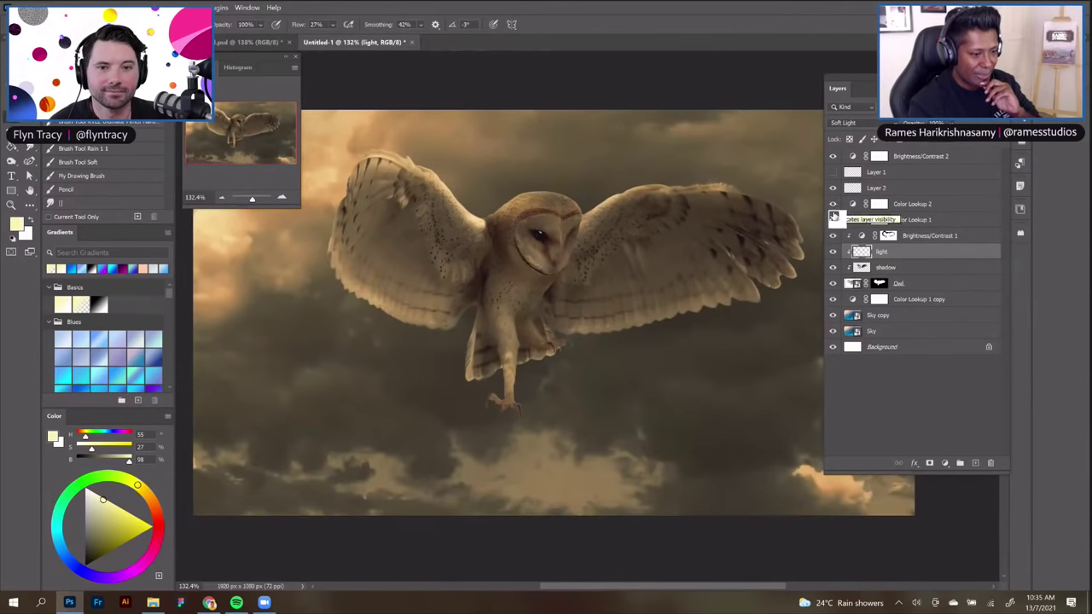
click(833, 207)
click(833, 220)
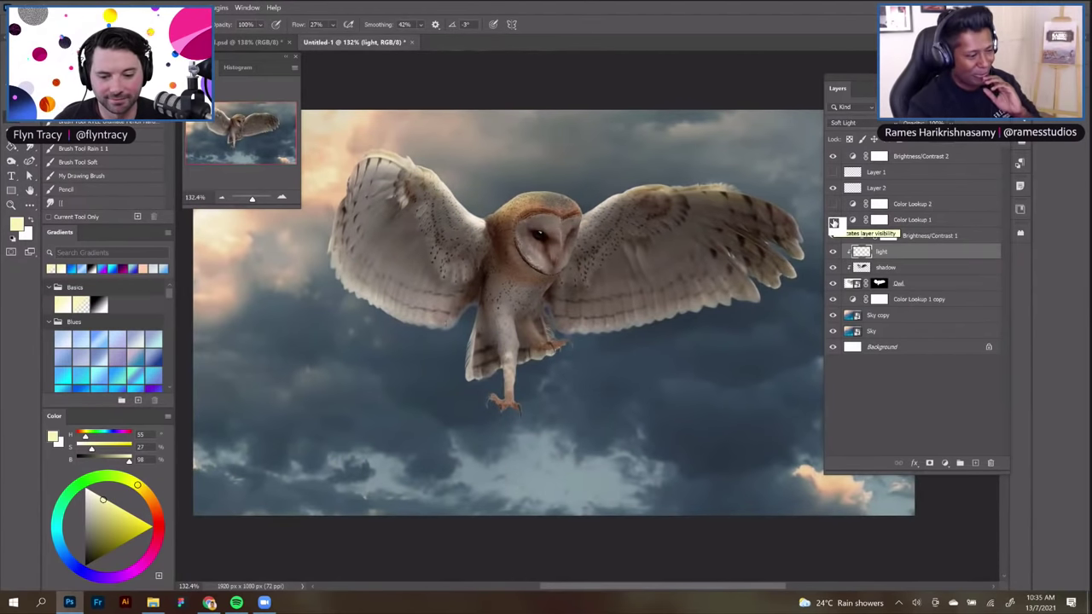
click(833, 220)
click(834, 206)
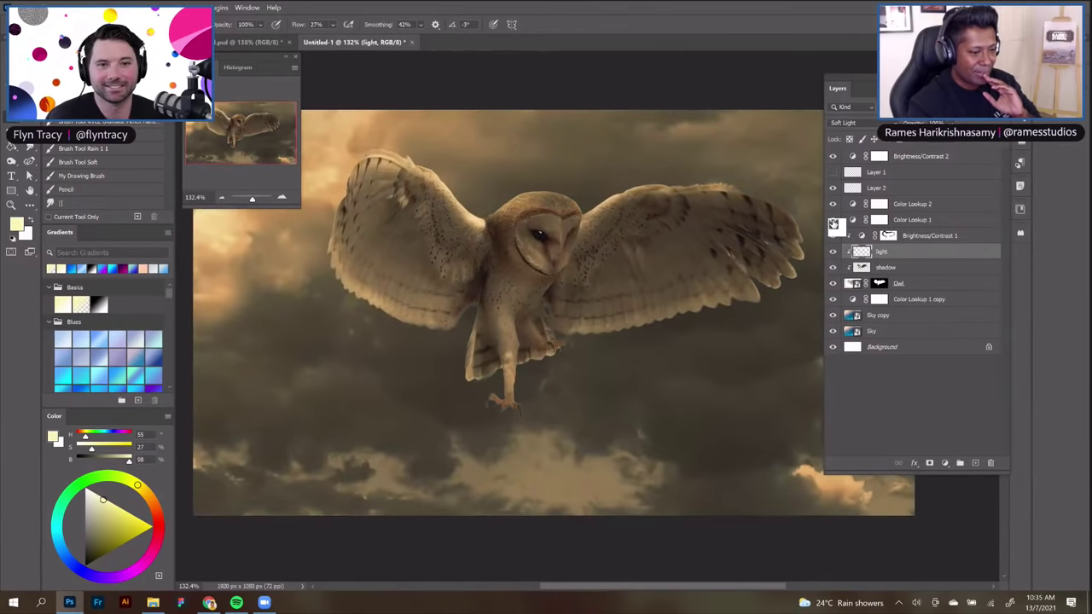
scroll(622, 230, down, 3)
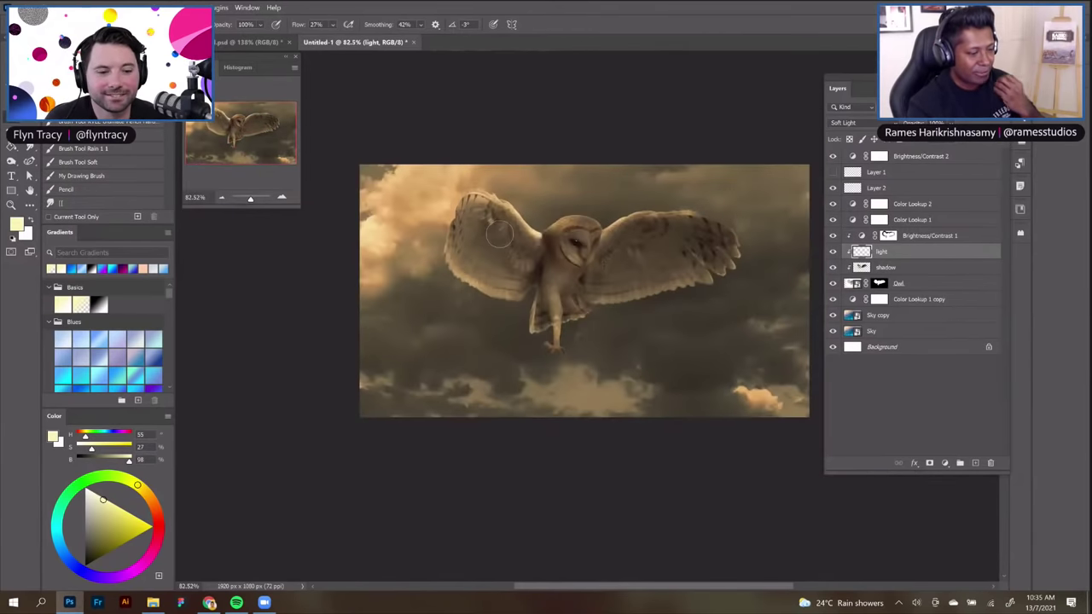
scroll(588, 201, up, 4)
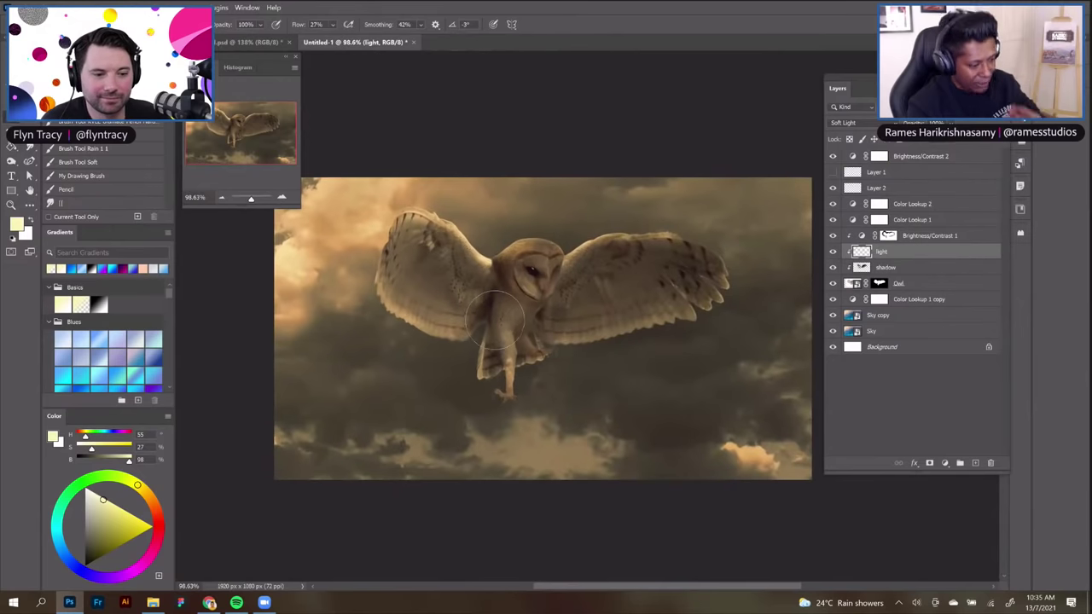
scroll(558, 218, up, 2)
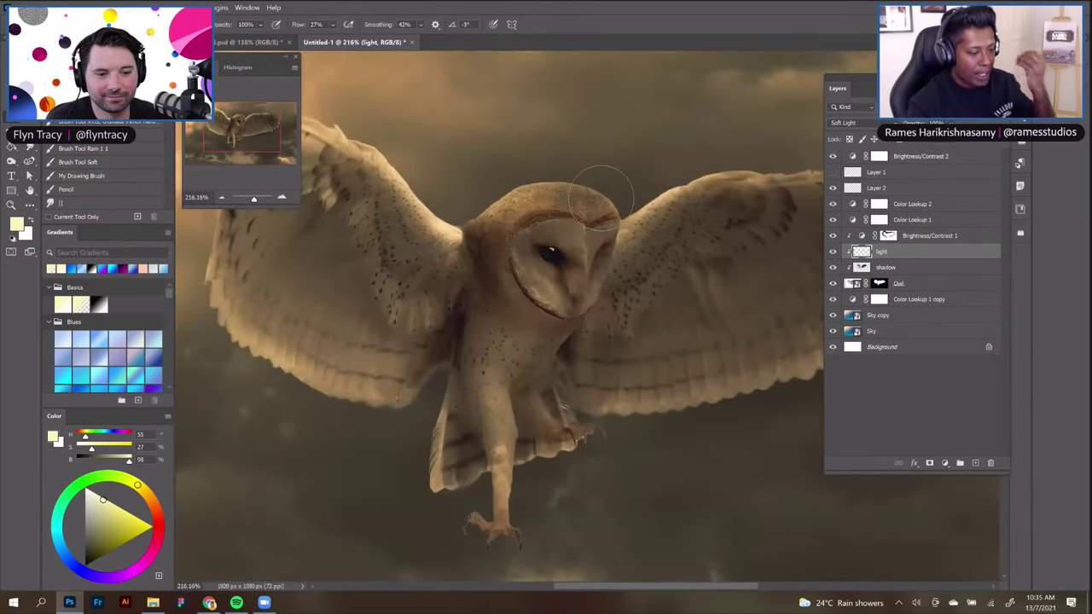
scroll(588, 200, down, 2)
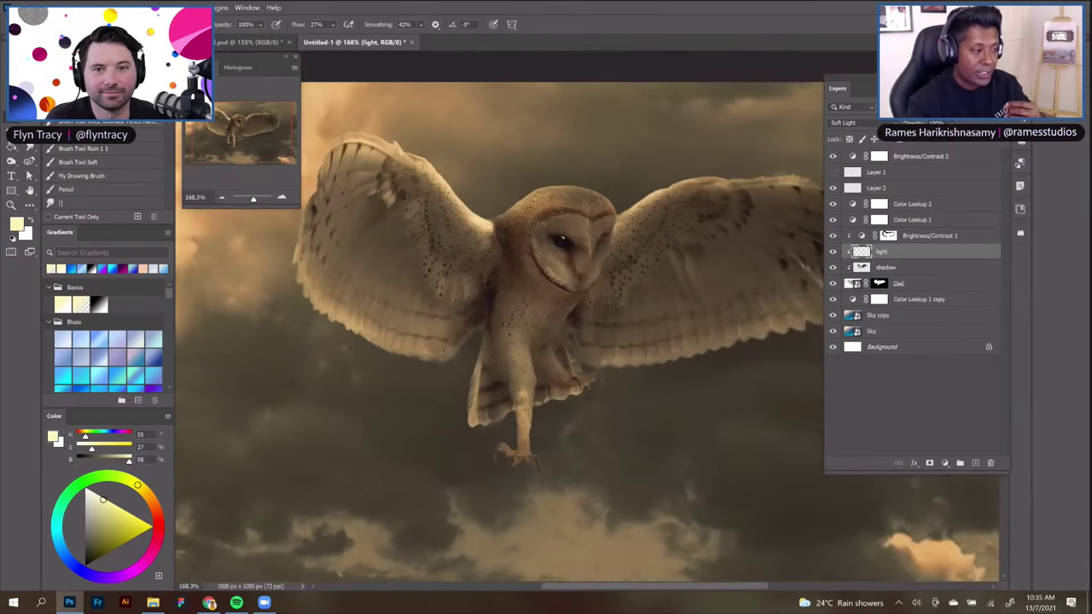
scroll(584, 198, down, 2)
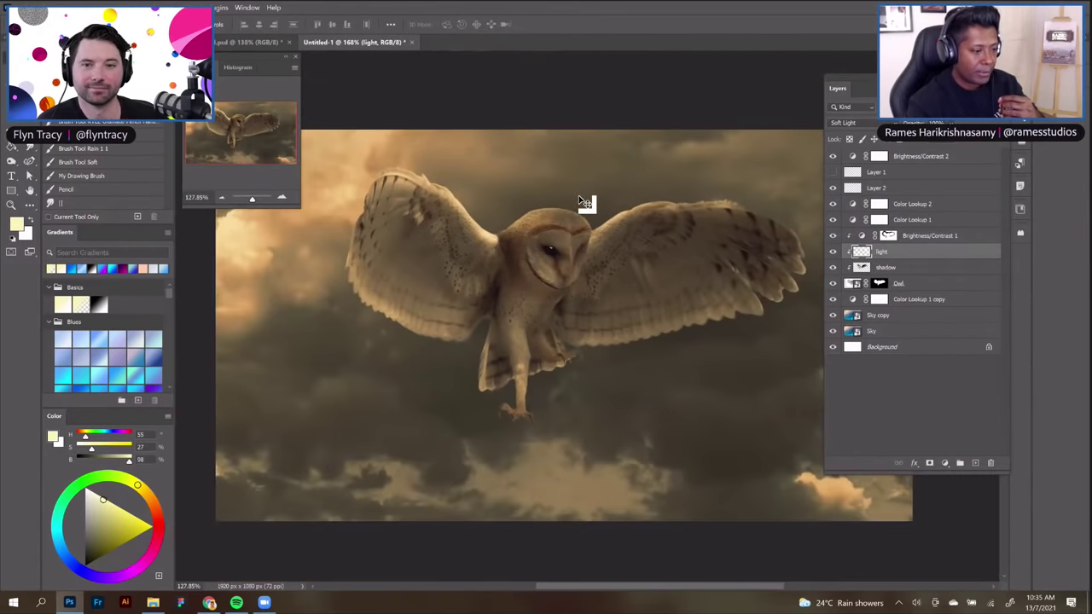
scroll(580, 201, up, 1)
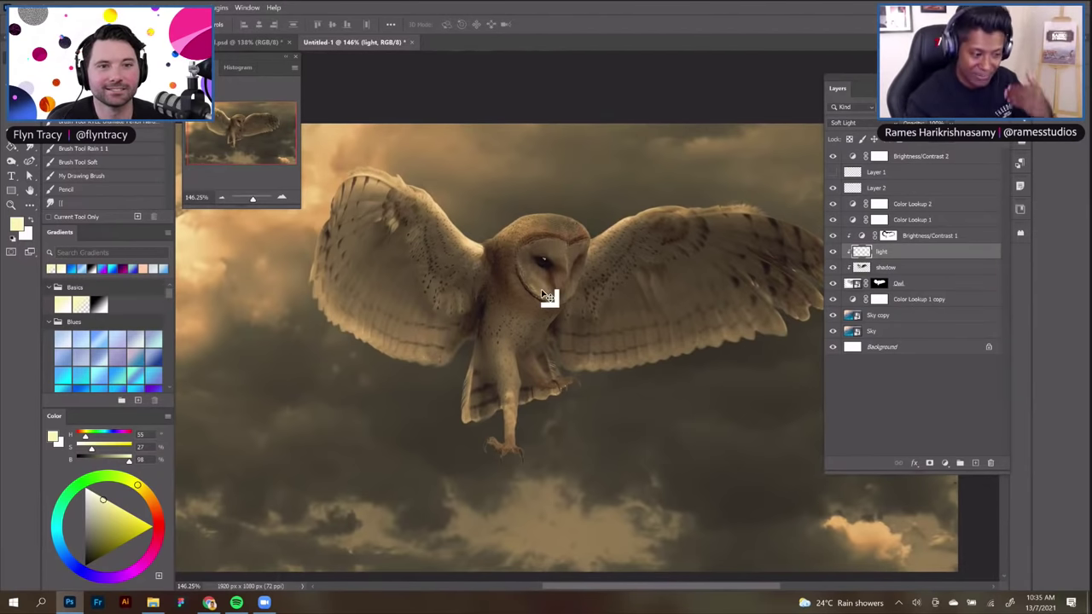
Compare the owl's overall lighting with the feather detail at the tip of its outstretched wing
scroll(546, 294, up, 2)
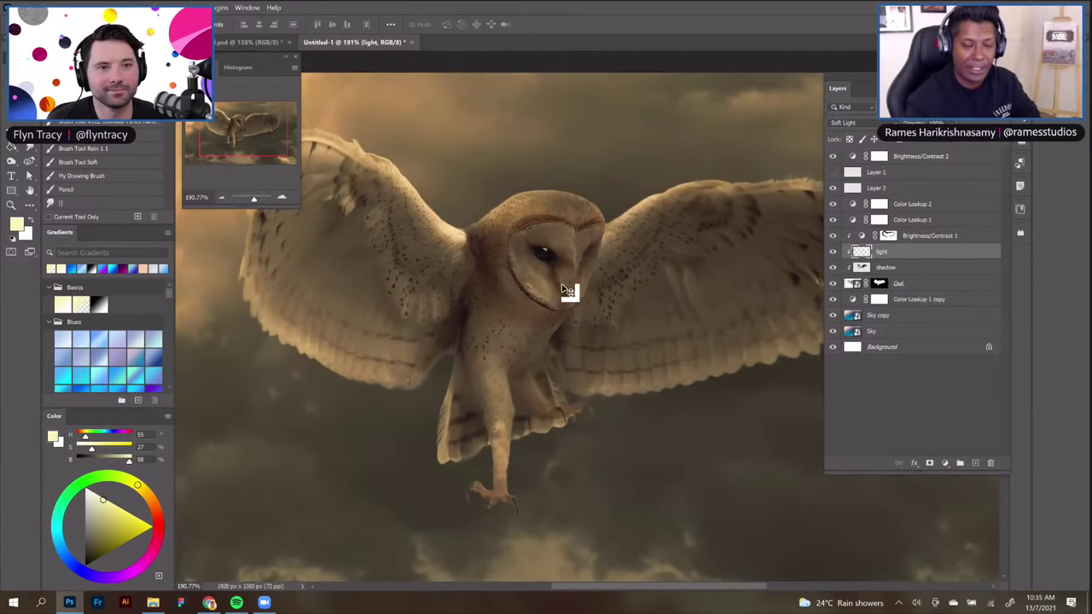
scroll(565, 289, down, 3)
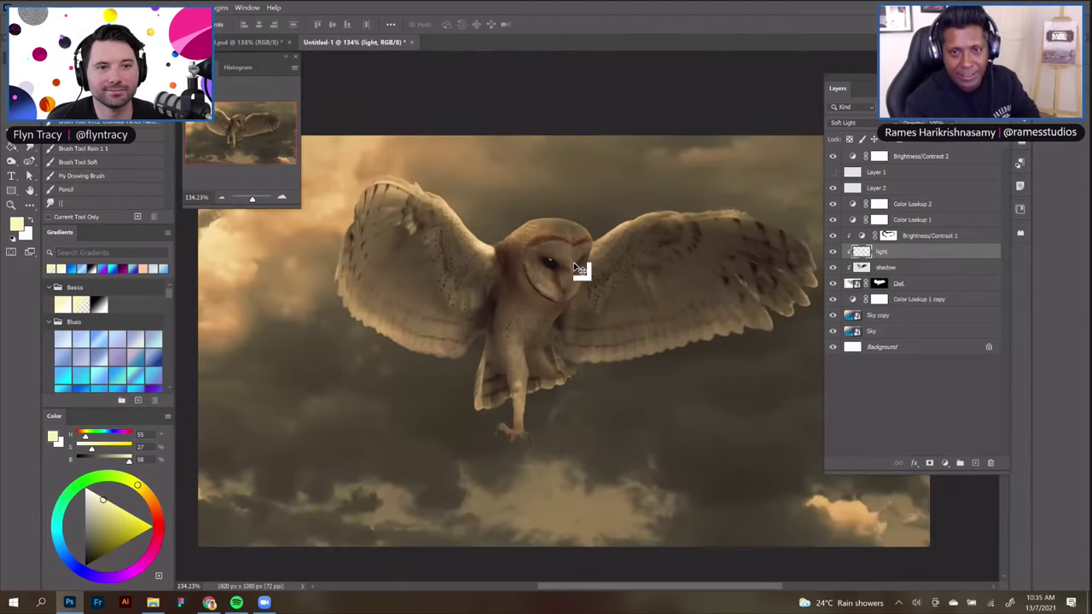
scroll(708, 249, down, 3)
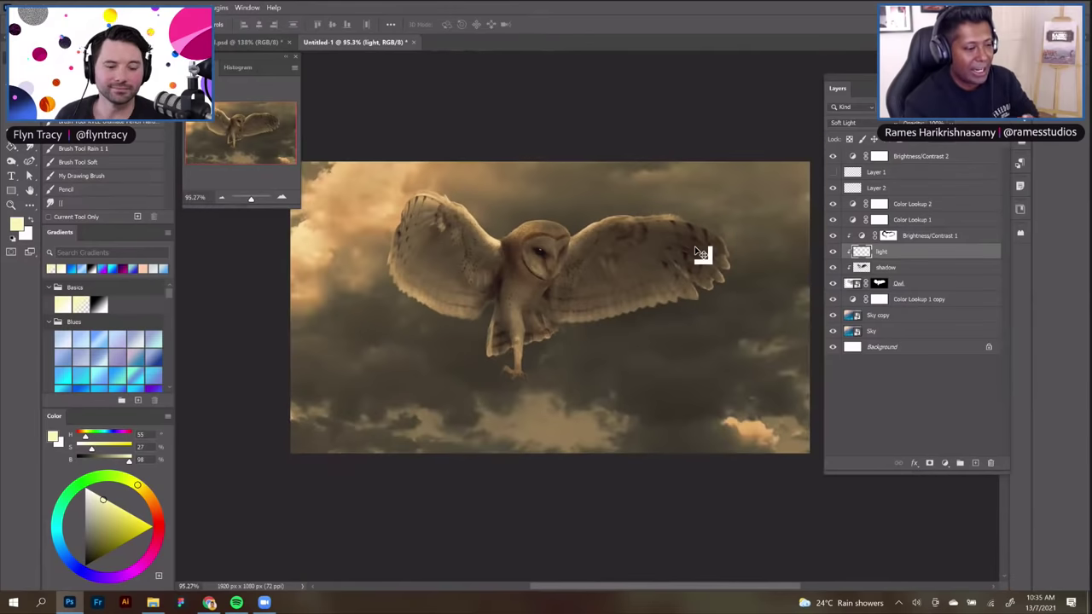
scroll(691, 311, up, 1)
scroll(691, 312, up, 4)
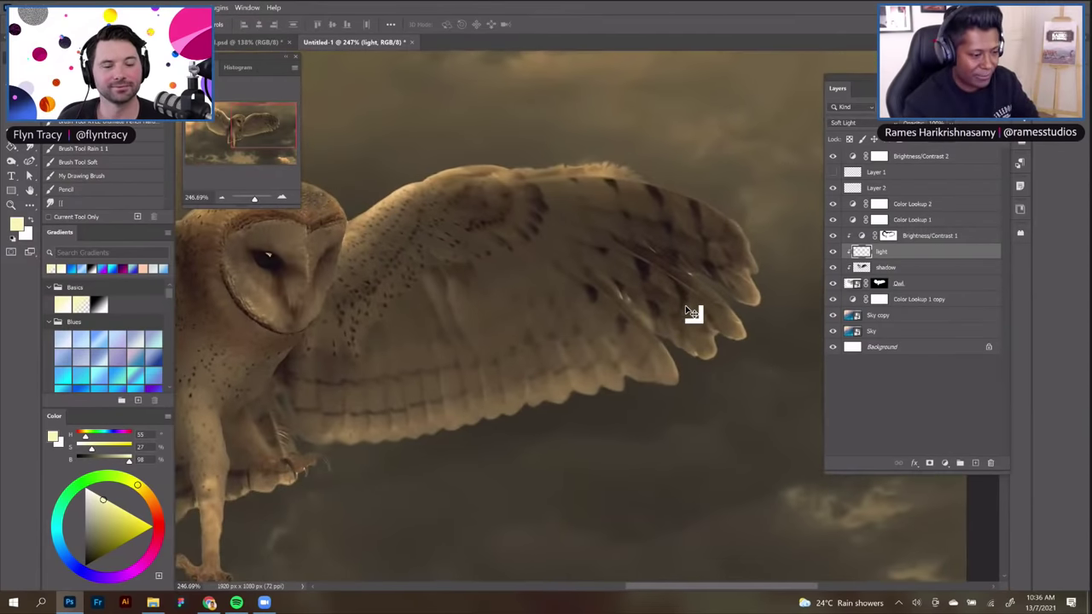
scroll(710, 273, up, 1)
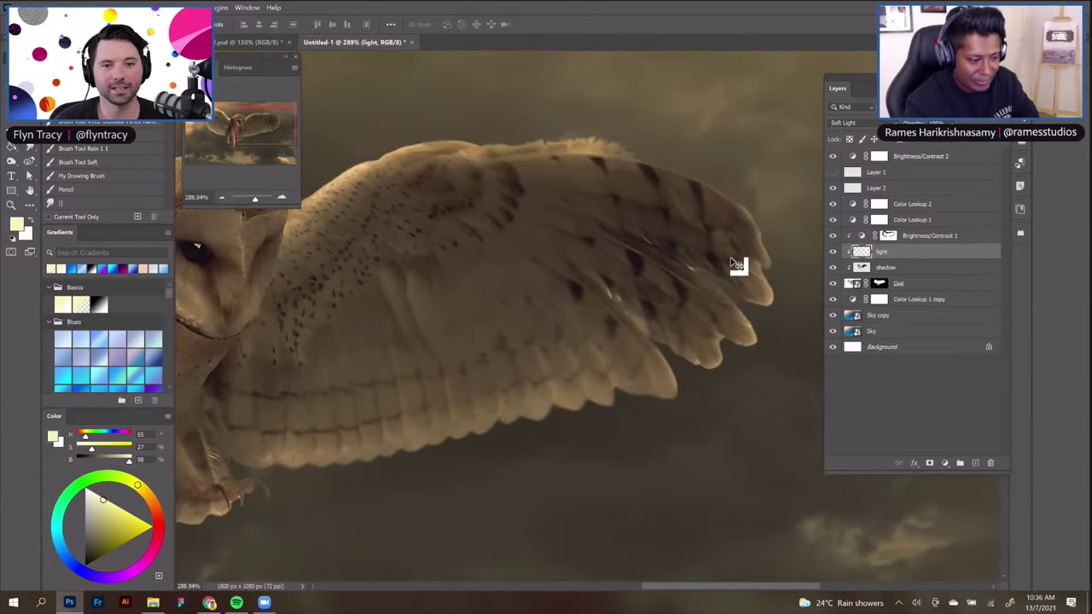
Select the Owl layer's mask with the Brush tool ready and inspect the cutout edges of the wing-tip feathers
key(alt+bracketleft)
key(alt+bracketleft)
scroll(707, 264, up, 2)
key(b)
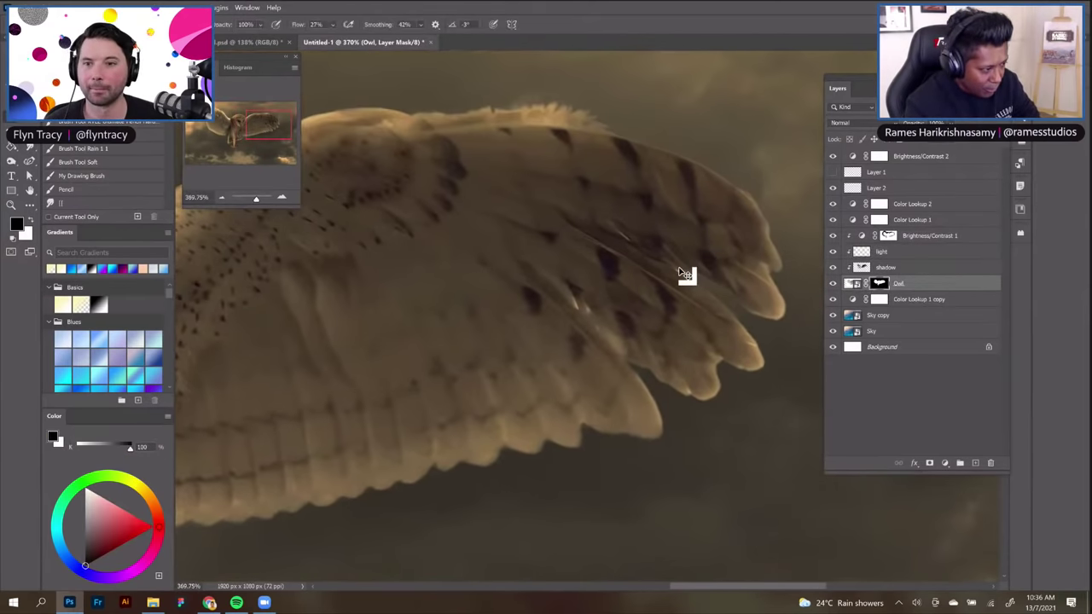
scroll(686, 271, up, 1)
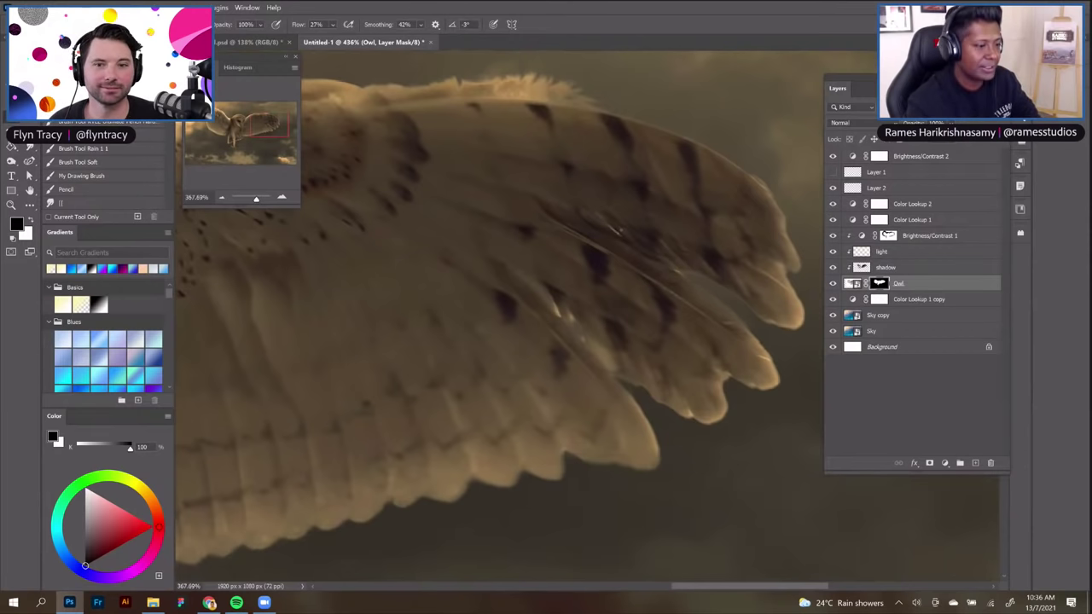
scroll(620, 229, down, 3)
scroll(537, 298, down, 4)
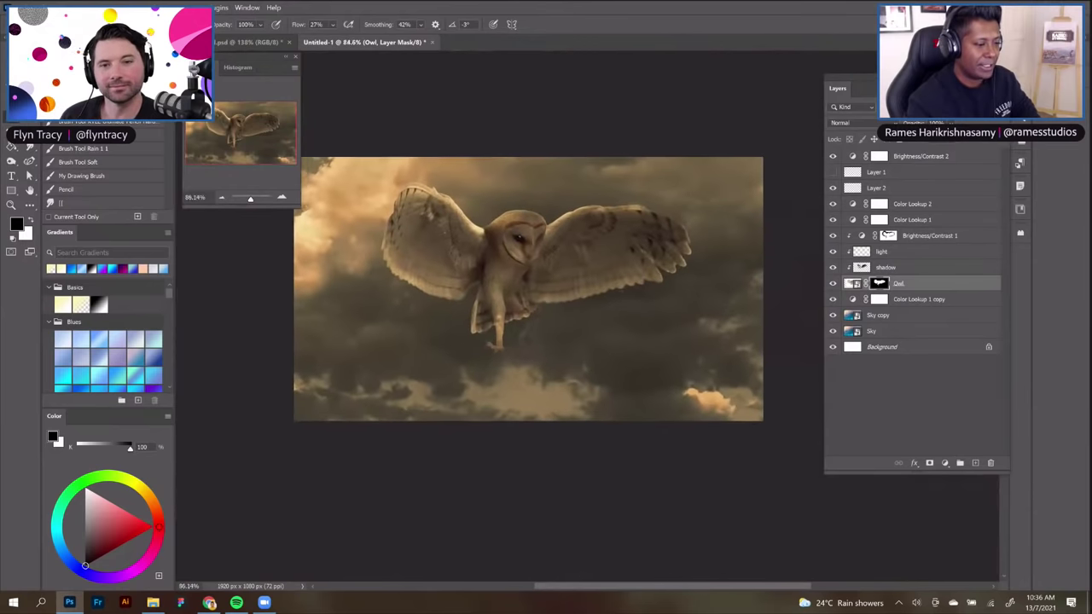
scroll(583, 304, up, 1)
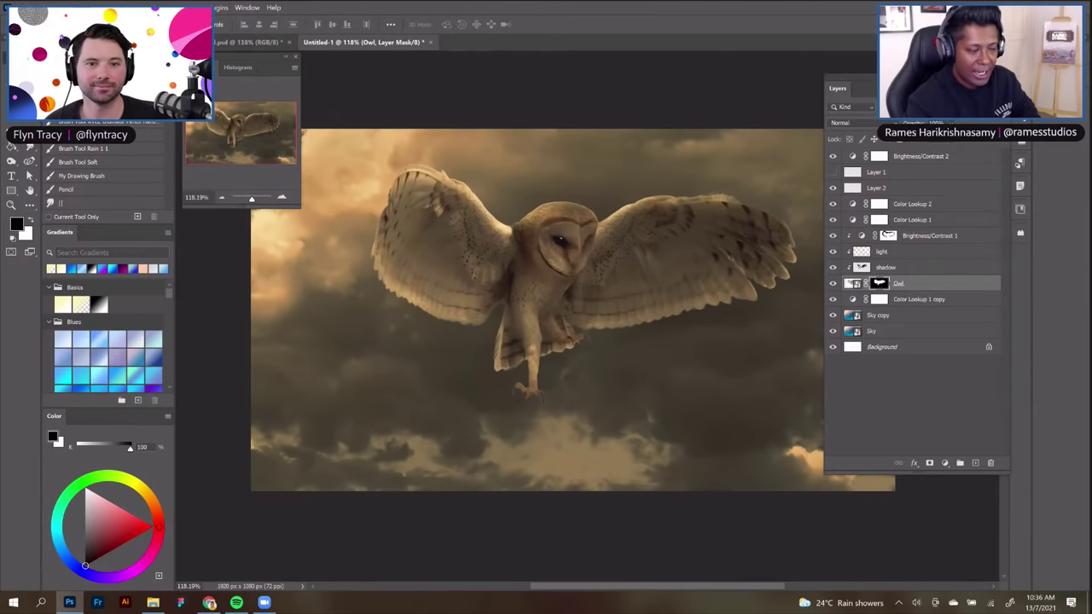
Add a new empty layer directly above Layer 1
click(900, 171)
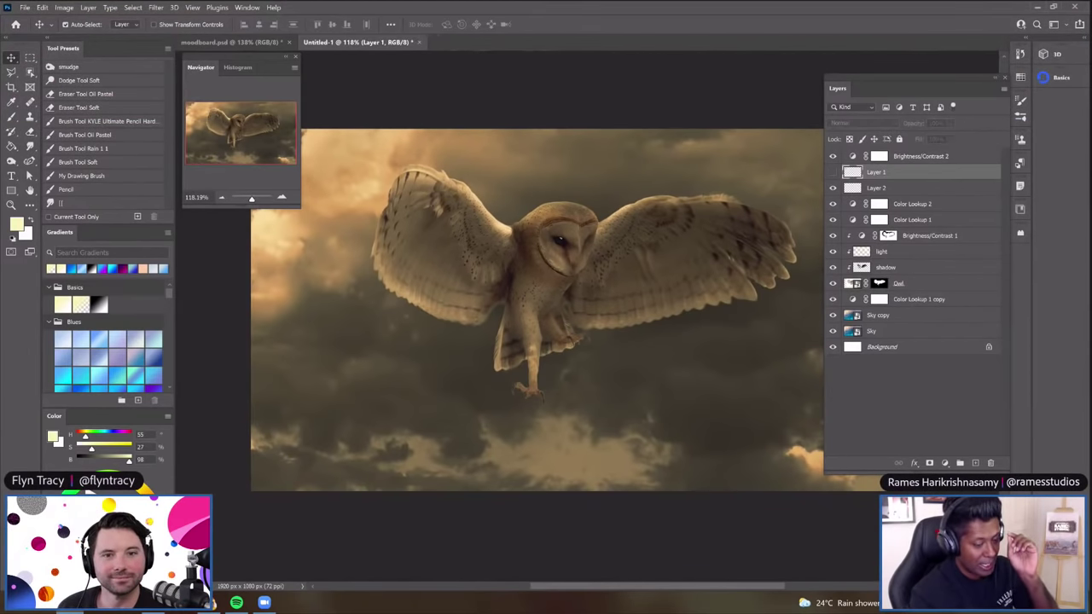
click(975, 464)
scroll(532, 290, down, 3)
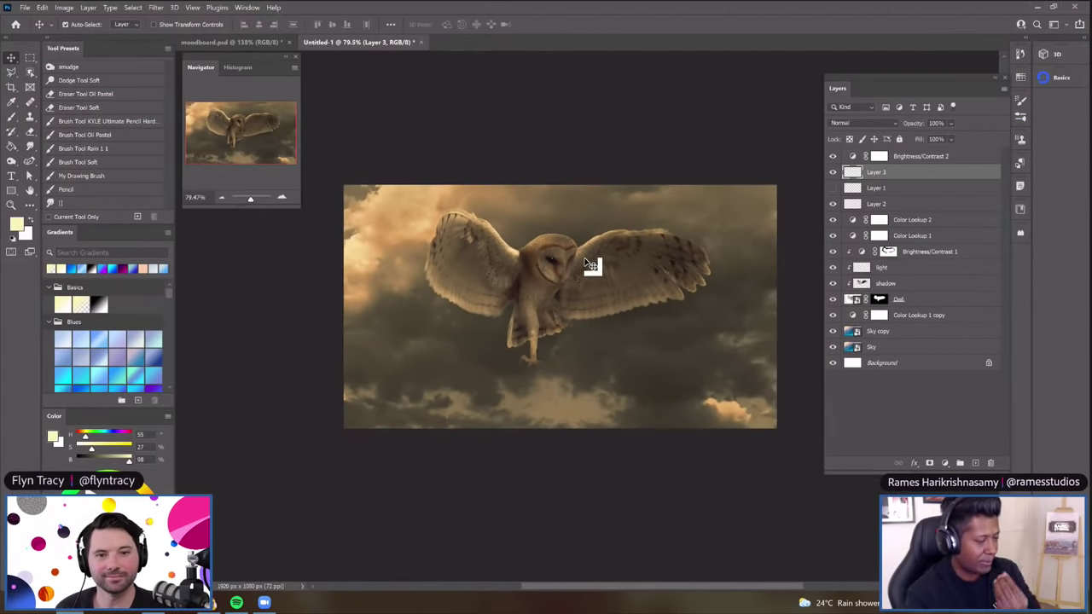
Place the Ankle bracelet image on the new empty layer, over the owl's legs
scroll(591, 266, up, 3)
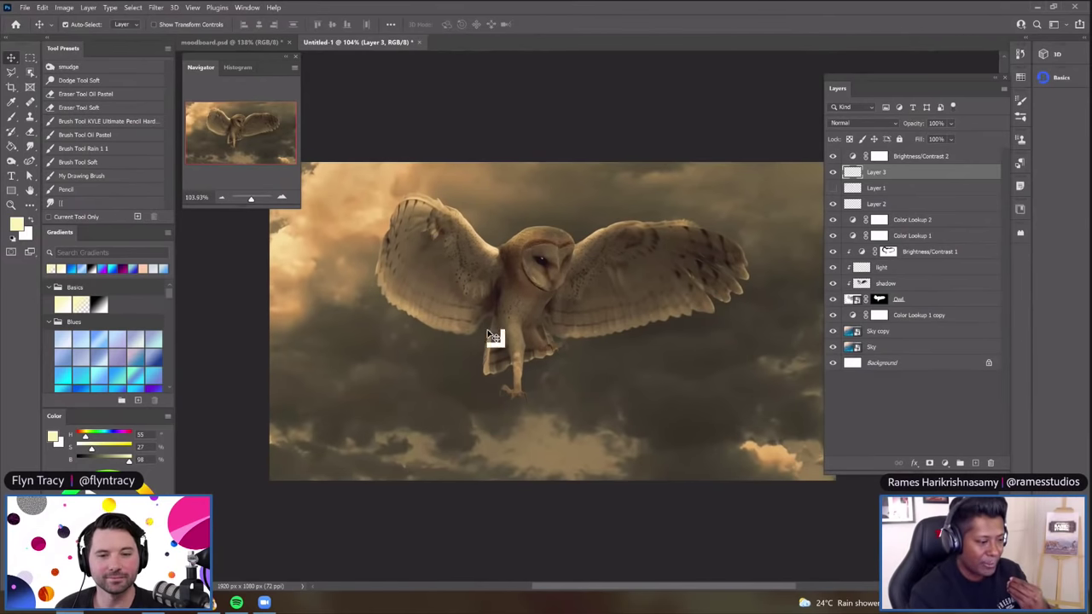
scroll(555, 376, up, 2)
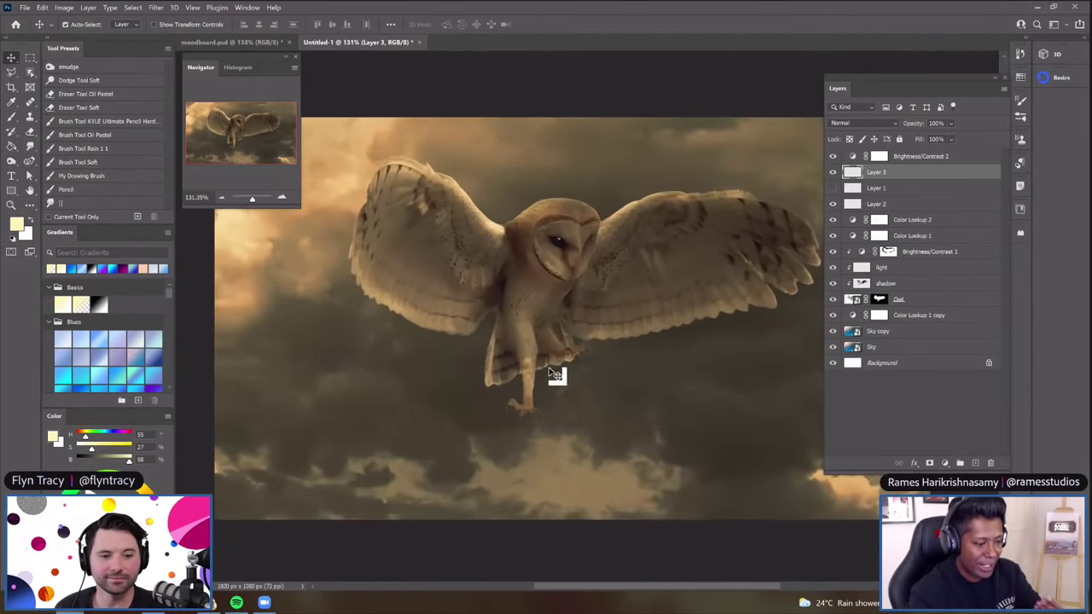
scroll(555, 375, up, 2)
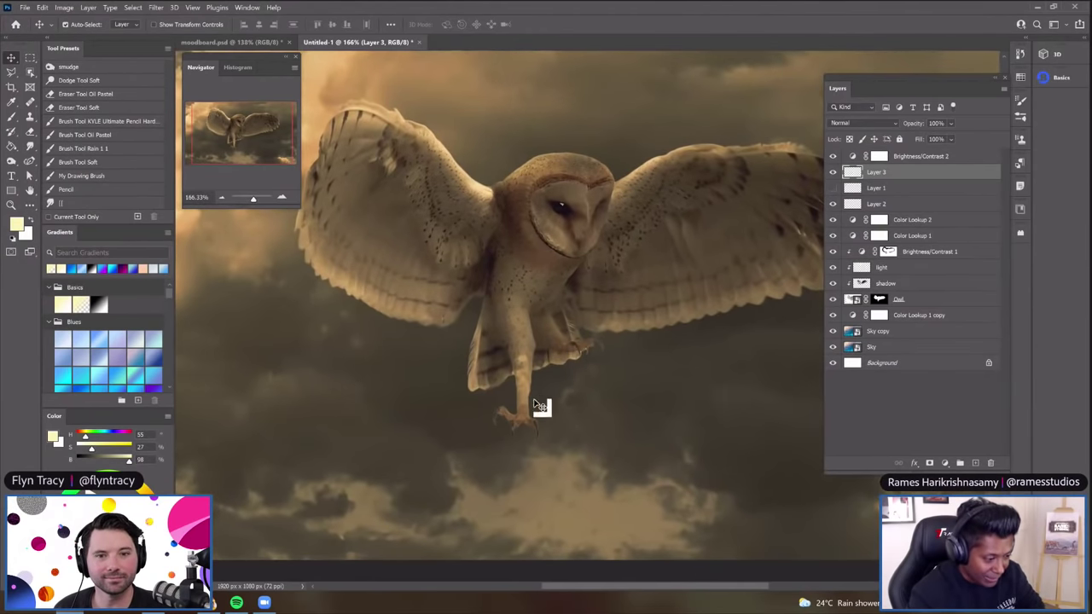
scroll(514, 380, up, 2)
scroll(589, 368, up, 2)
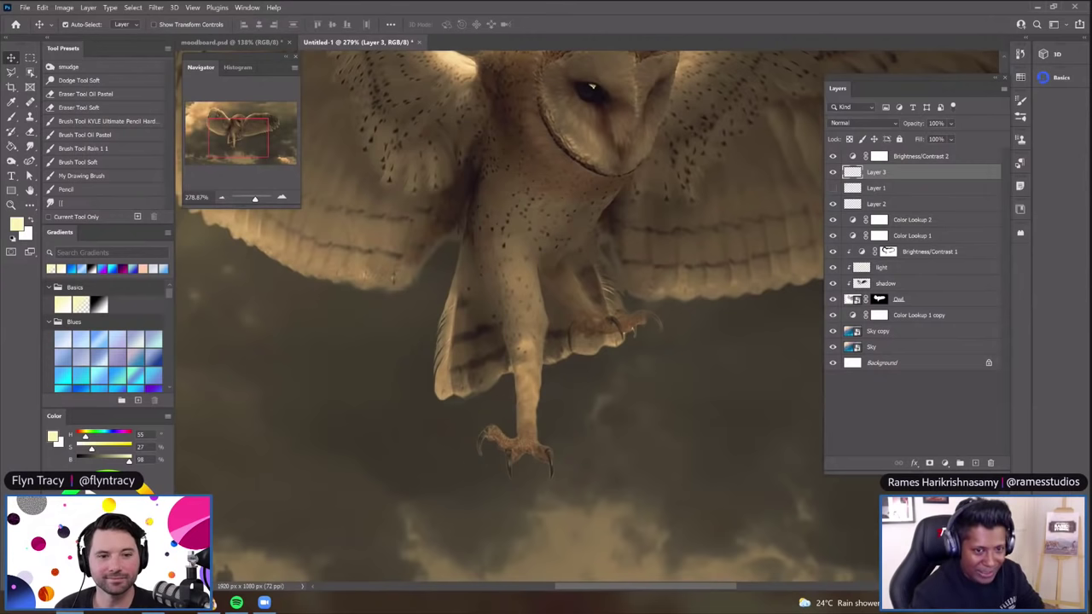
key(ctrl+t)
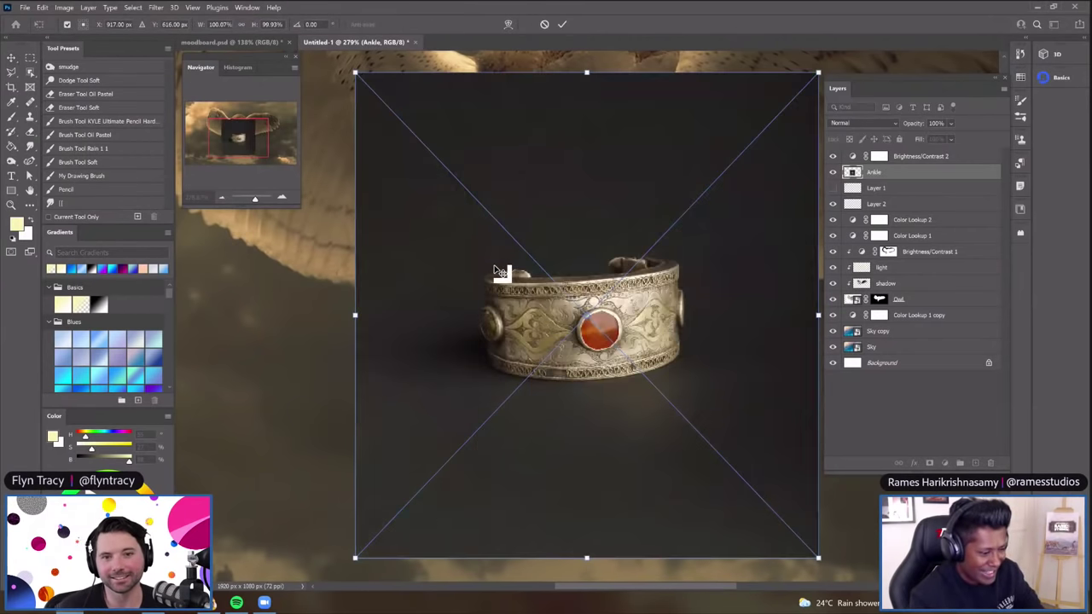
key(Return)
scroll(600, 296, down, 1)
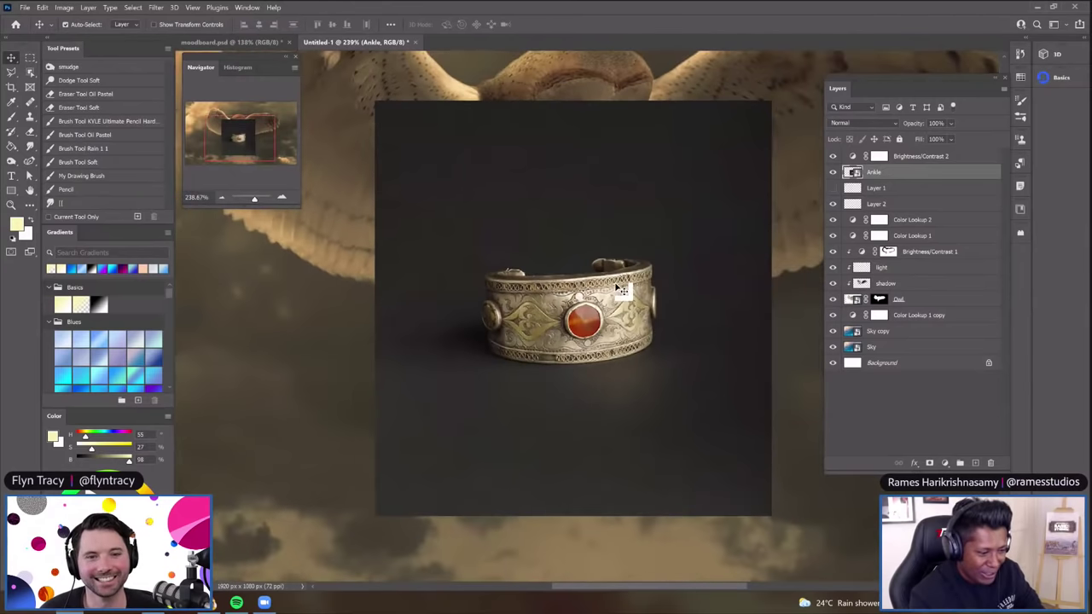
scroll(629, 298, down, 1)
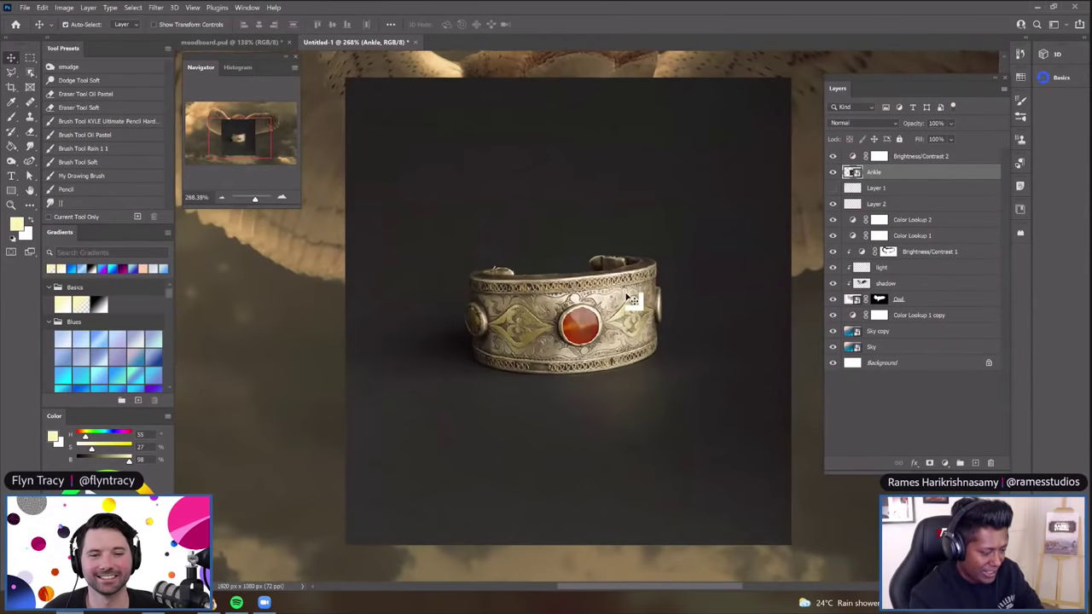
Select the bracelet with the Object Selection tool and mask out its dark background
key(w)
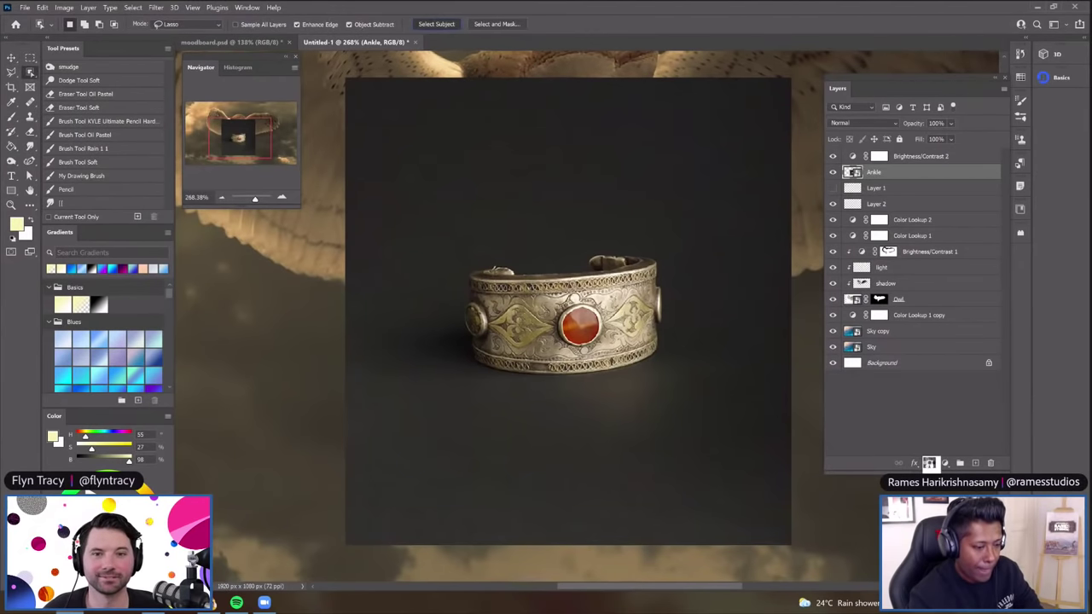
click(930, 465)
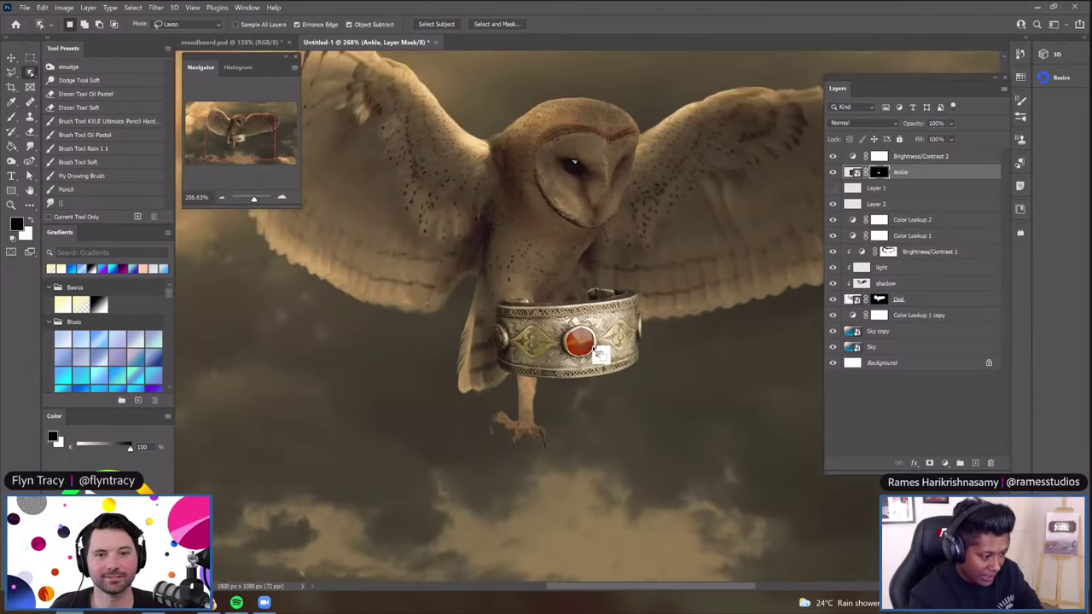
scroll(597, 352, down, 2)
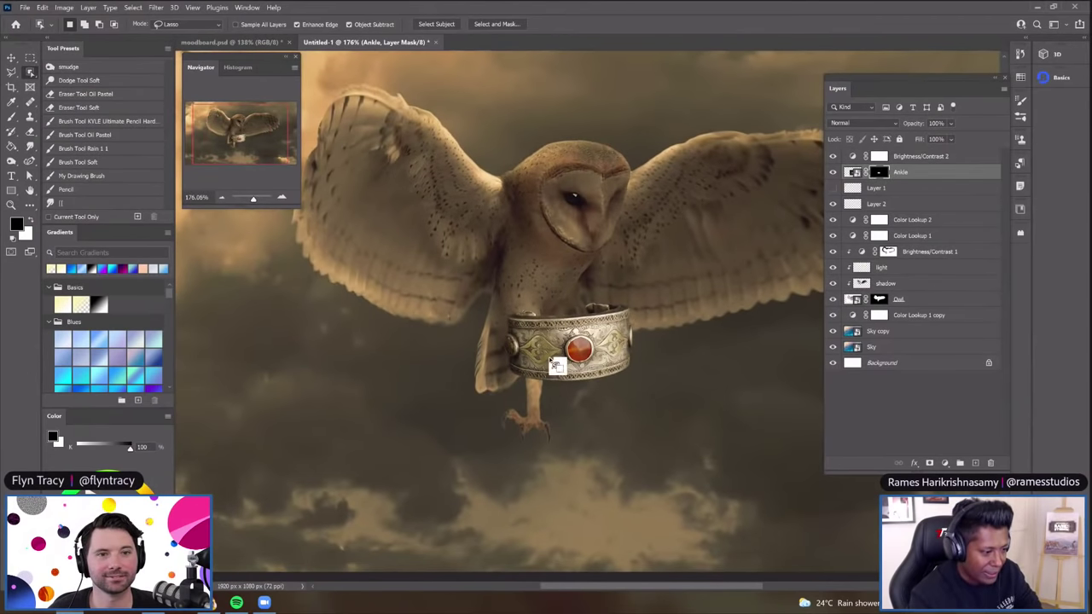
scroll(621, 307, up, 2)
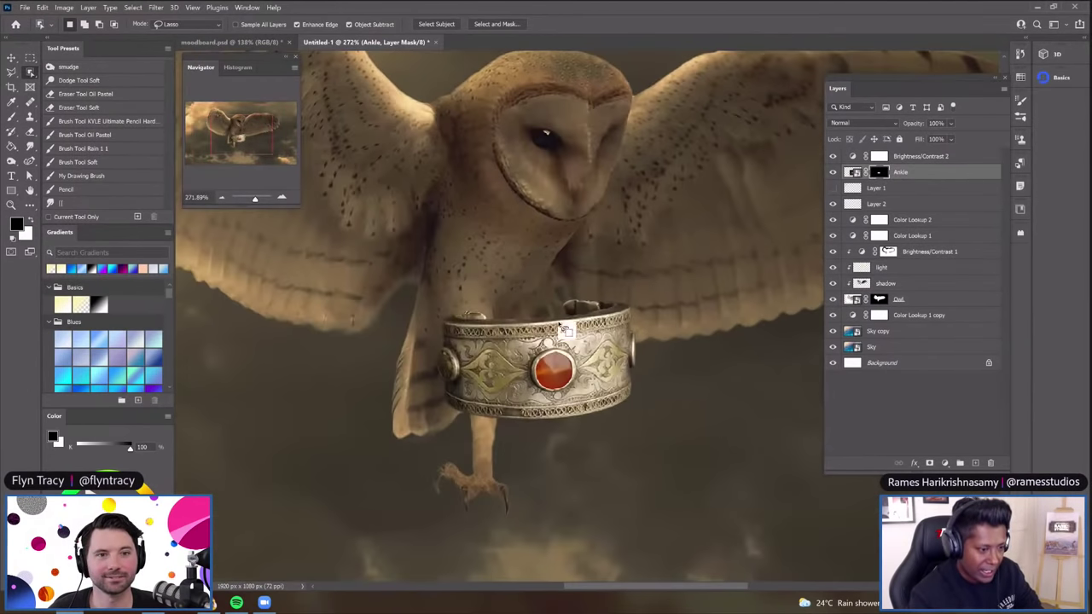
Try to scale the masked bracelet to 48.63% around the owl's lower leg
key(ctrl+t)
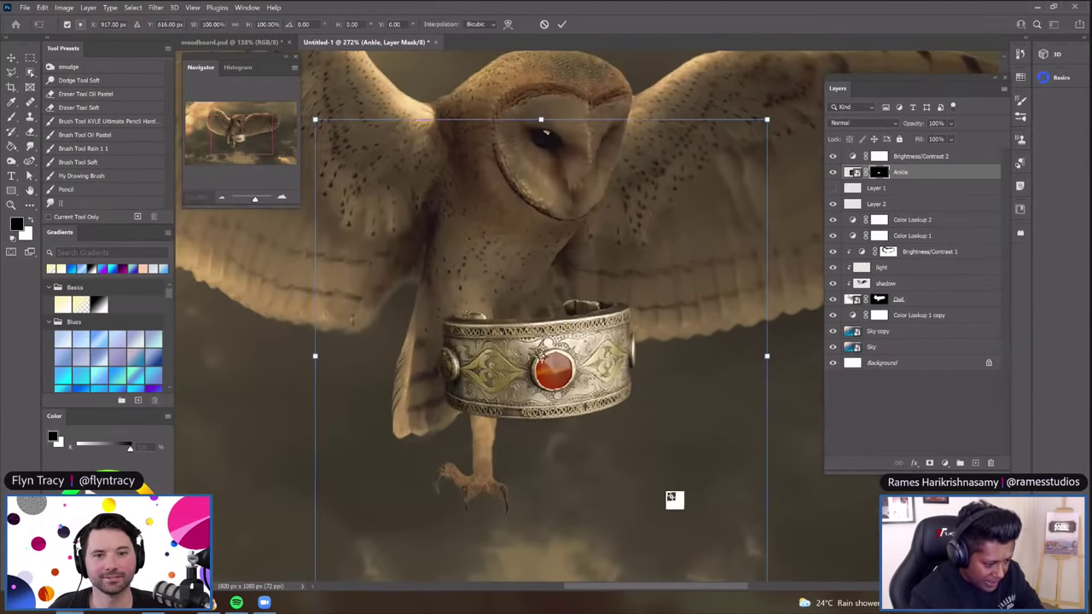
scroll(674, 502, down, 3)
drag(630, 478, 527, 411)
scroll(553, 343, up, 2)
scroll(524, 414, up, 1)
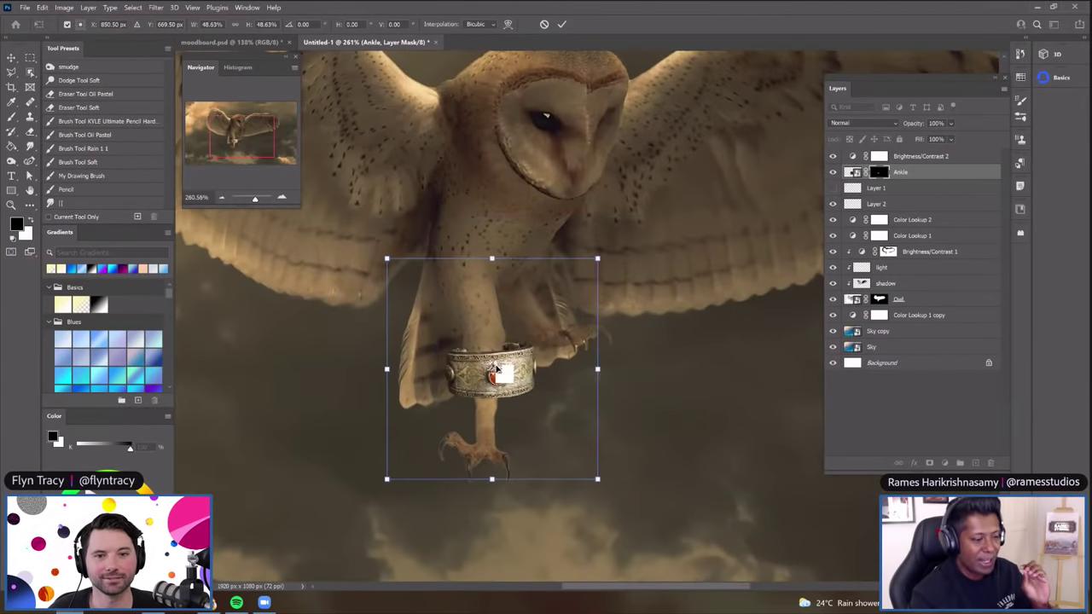
scroll(496, 368, up, 1)
scroll(496, 368, down, 1)
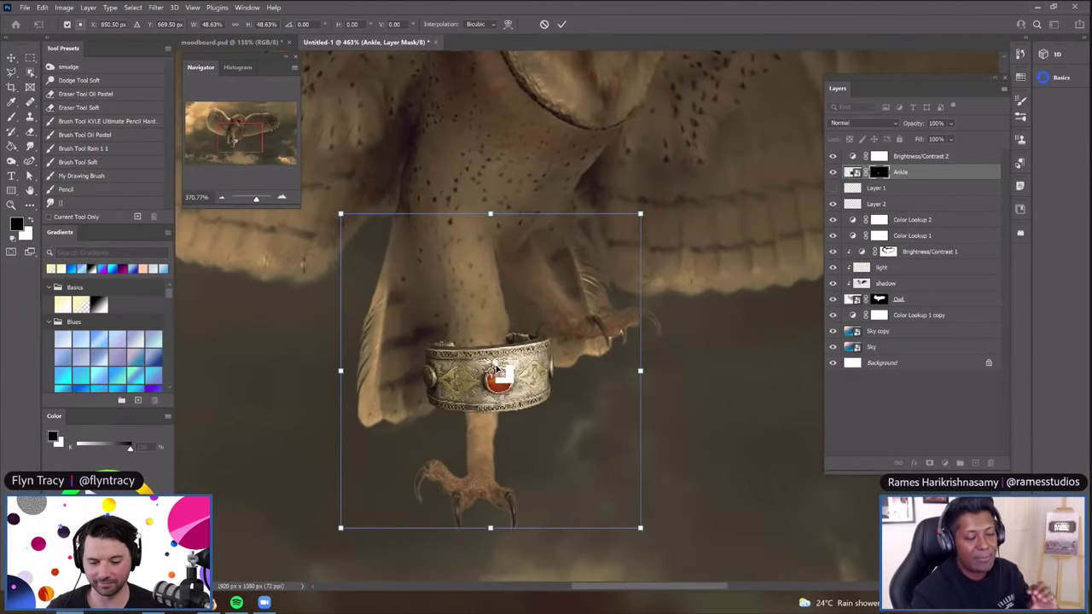
scroll(497, 368, down, 1)
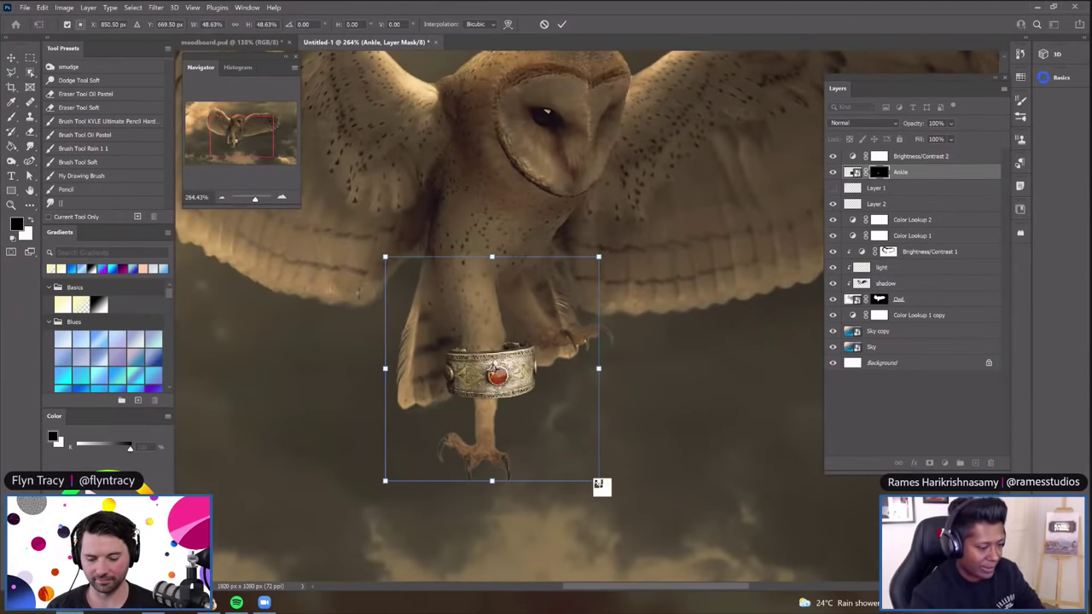
Try to shrink the bracelet further to about 32% and fit it around the owl's extended leg
drag(597, 480, 543, 418)
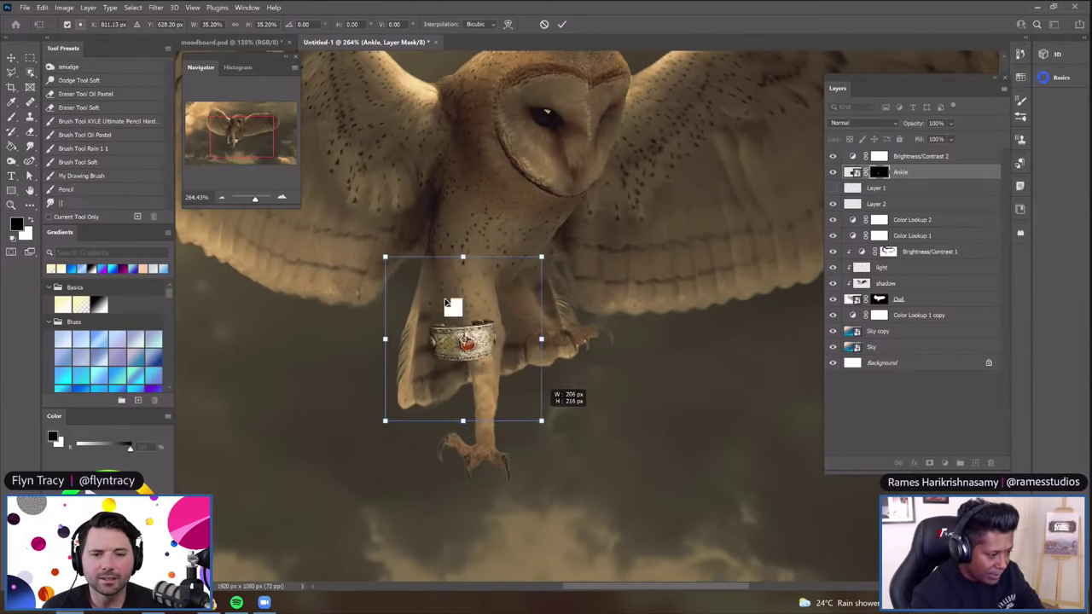
scroll(451, 305, up, 2)
scroll(614, 137, up, 2)
drag(617, 127, 614, 128)
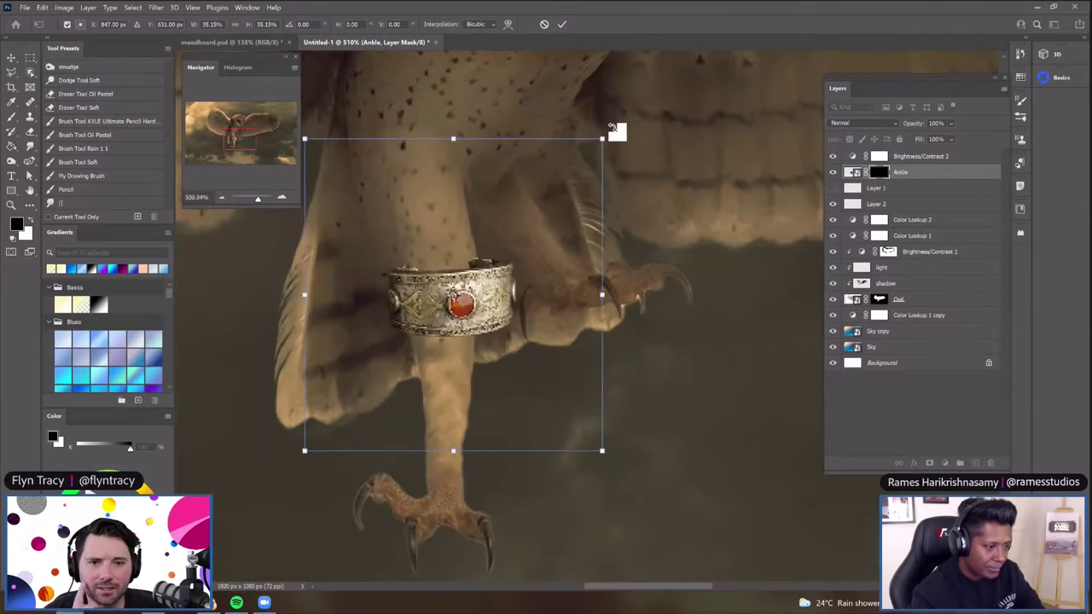
drag(556, 160, 565, 171)
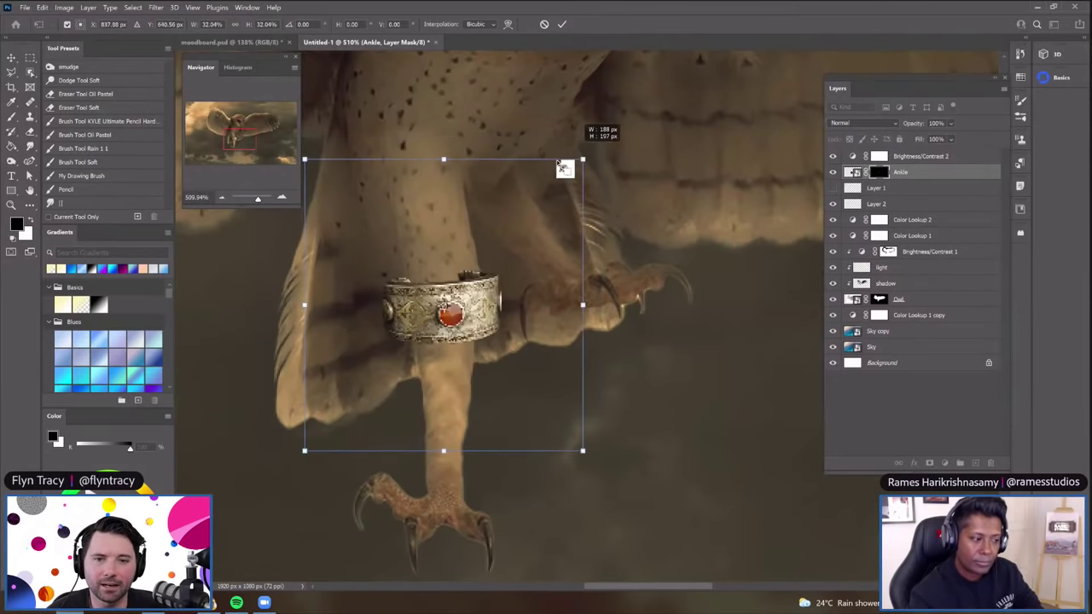
key(Return)
key(w)
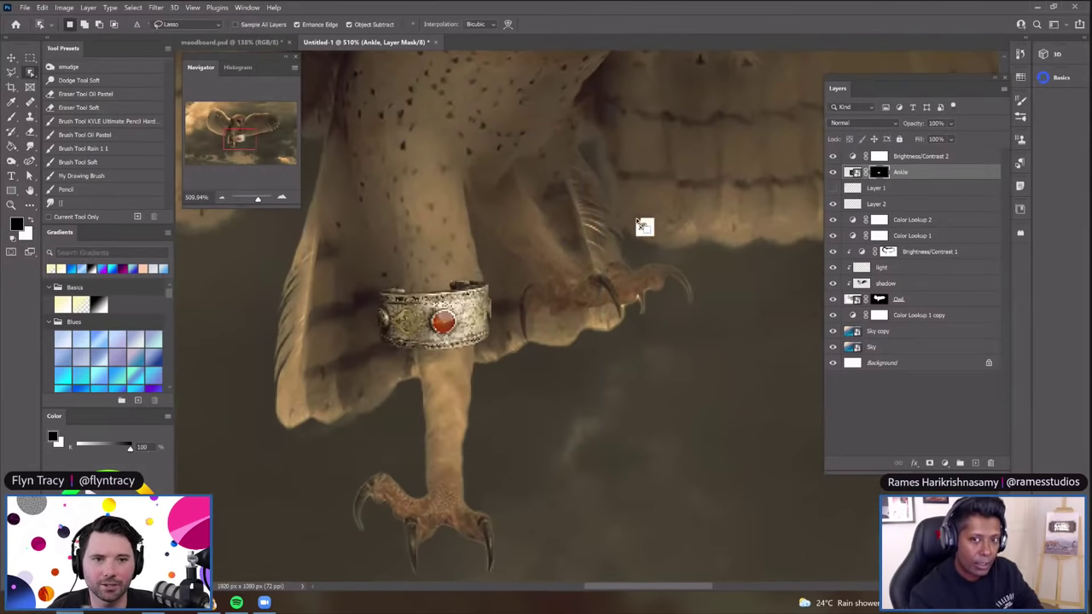
Undo the bracelet's scaling and layer mask, and mask the Ankle layer again from the restored bracelet selection
key(ctrl+z)
scroll(597, 235, down, 3)
key(ctrl+z)
key(ctrl+z)
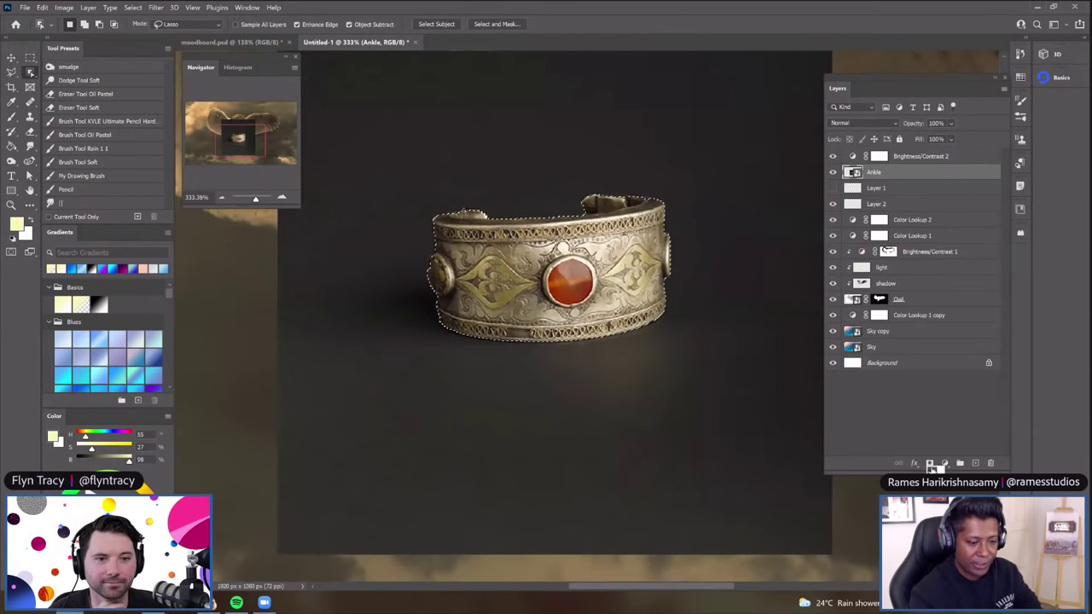
click(930, 463)
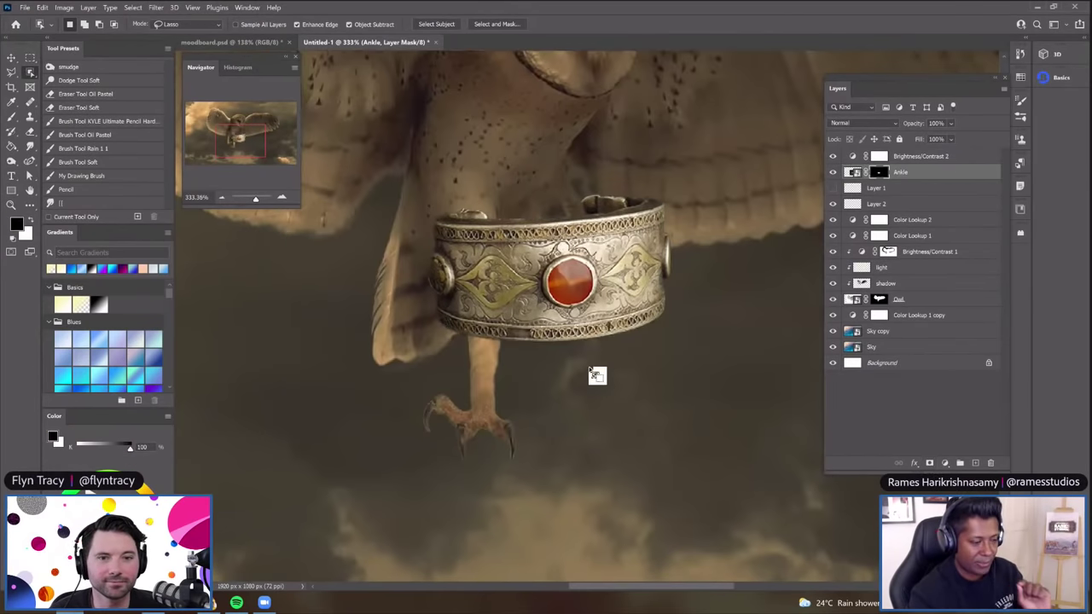
Scale the masked bracelet down to about 29.7% and move it onto the owl's extended leg, just below the thigh
scroll(597, 375, down, 4)
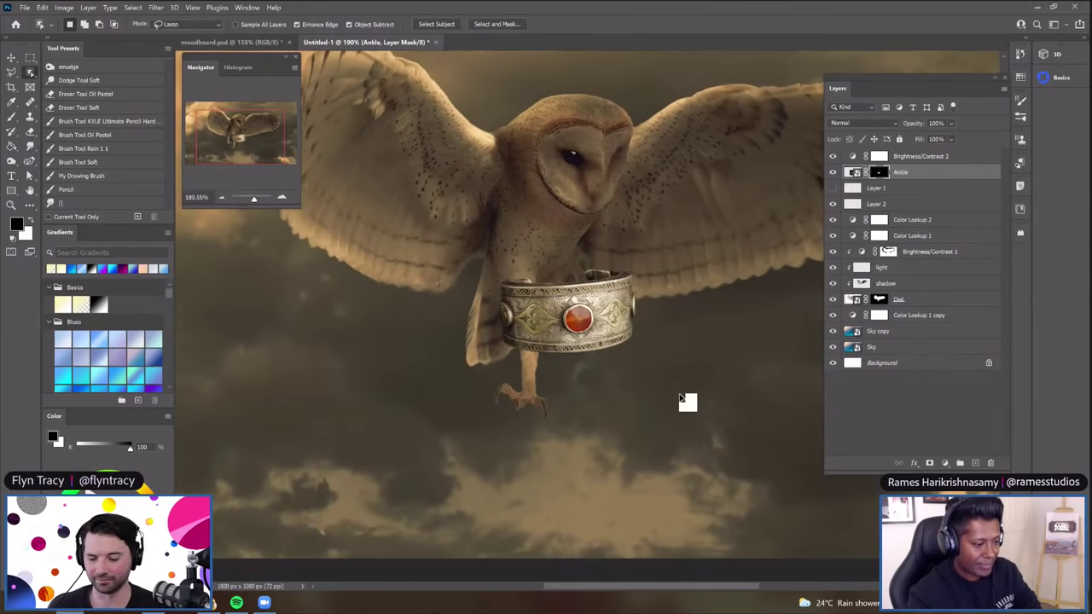
scroll(725, 443, up, 2)
key(ctrl+t)
drag(770, 533, 638, 397)
scroll(703, 466, up, 3)
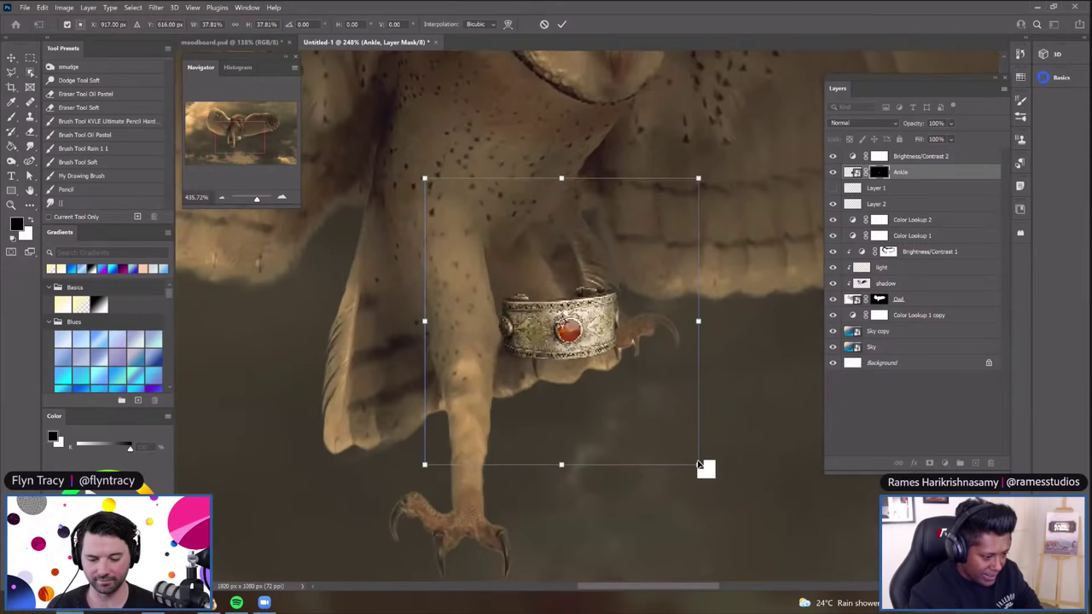
drag(700, 465, 674, 443)
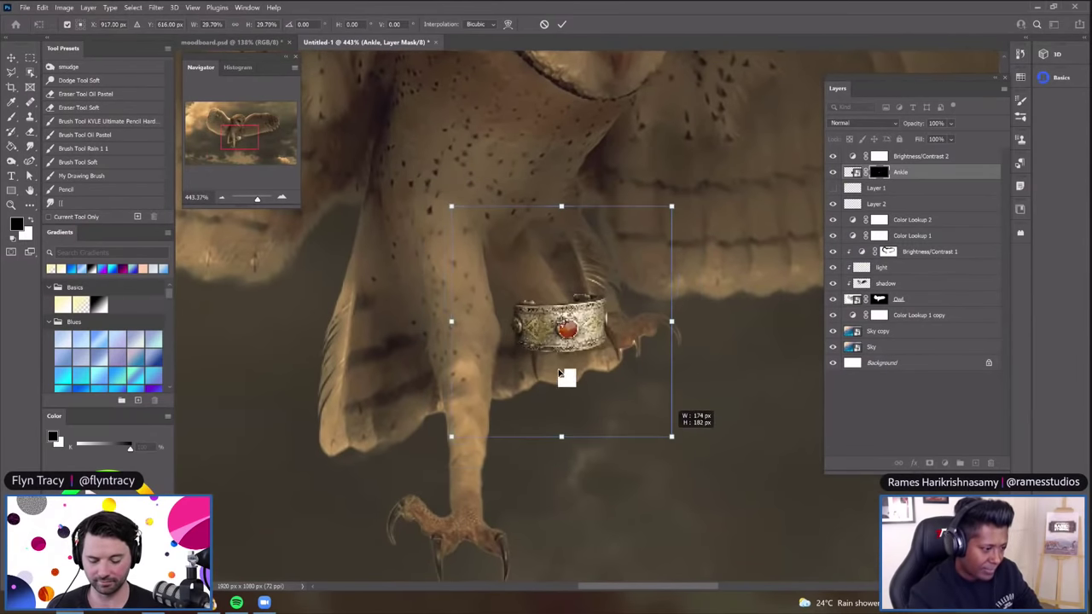
drag(614, 386, 511, 362)
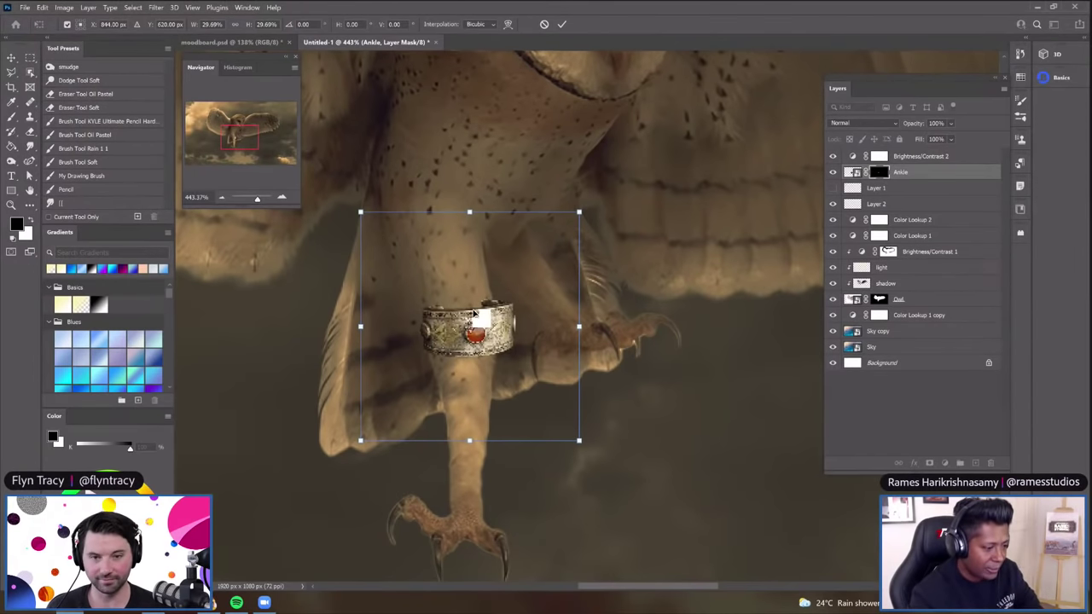
Shrink the bracelet to about 28%, tilt it about 6° counterclockwise, and fit it across the owl's leg
scroll(484, 354, up, 2)
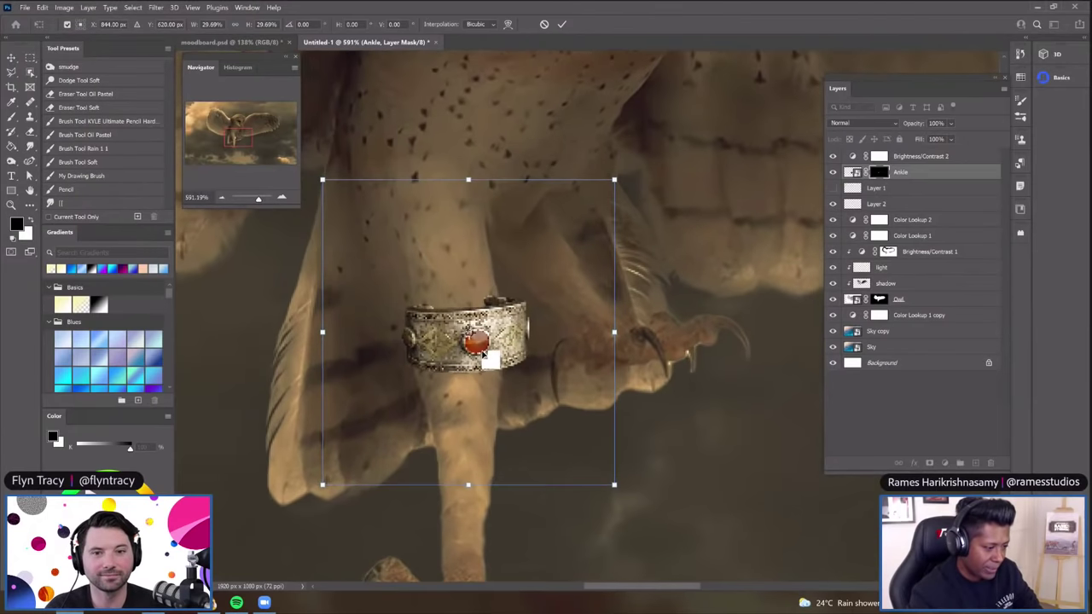
mouse_move(605, 185)
mouse_down()
mouse_move(565, 201)
mouse_move(585, 189)
mouse_move(655, 213)
mouse_move(600, 195)
mouse_up()
drag(557, 324, 601, 290)
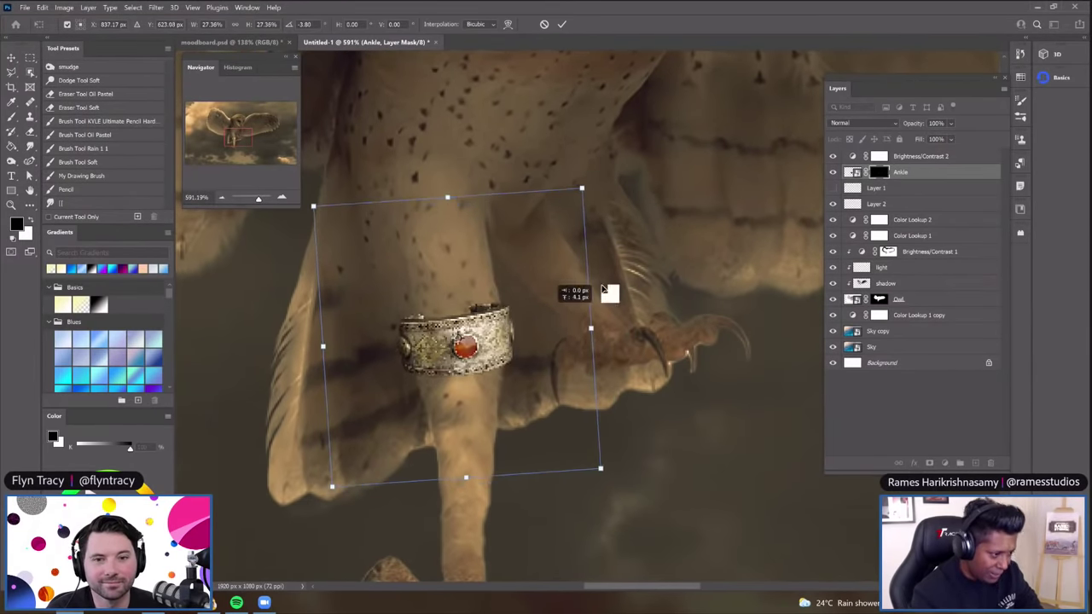
drag(622, 214, 618, 155)
drag(557, 254, 522, 269)
drag(673, 267, 600, 299)
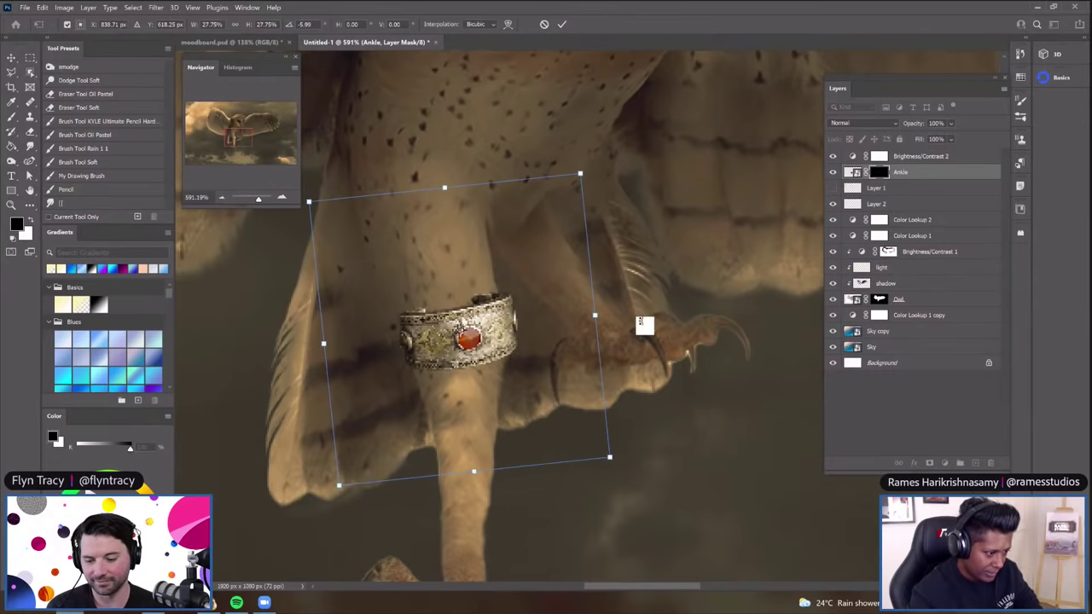
scroll(644, 327, down, 2)
drag(646, 330, 569, 328)
key(Return)
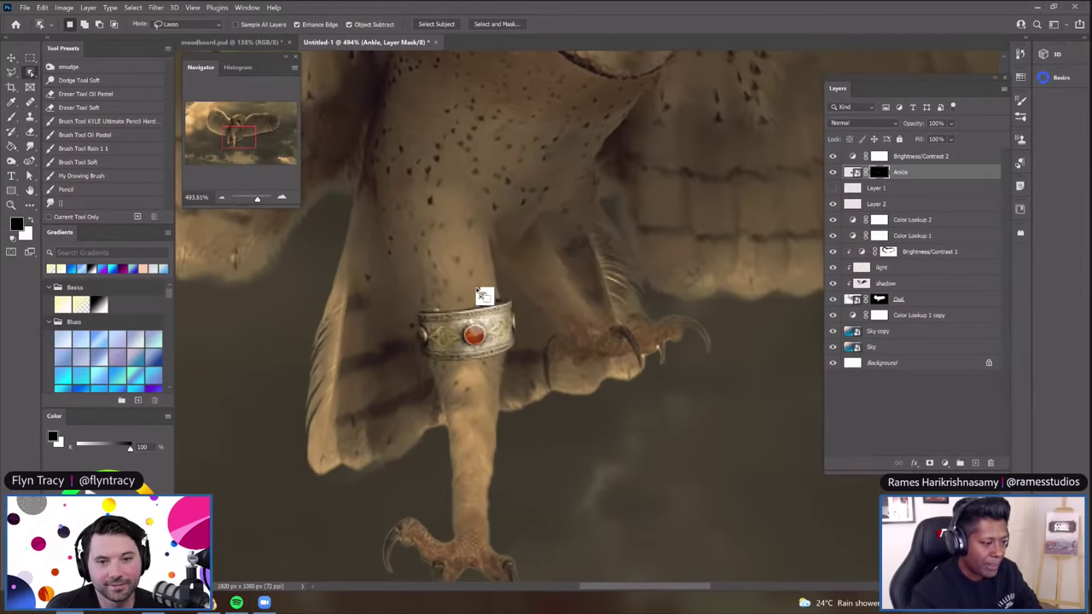
Outline the bracelet's protruding back rim above the leg with the Polygonal Lasso and hide it on the Ankle layer mask
scroll(484, 295, up, 2)
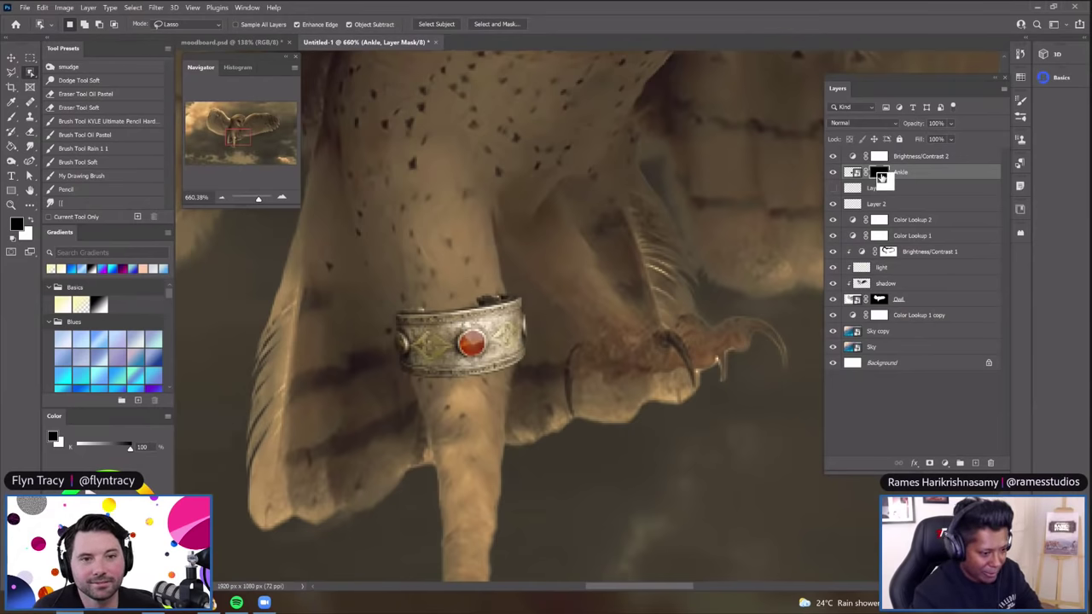
scroll(499, 312, up, 1)
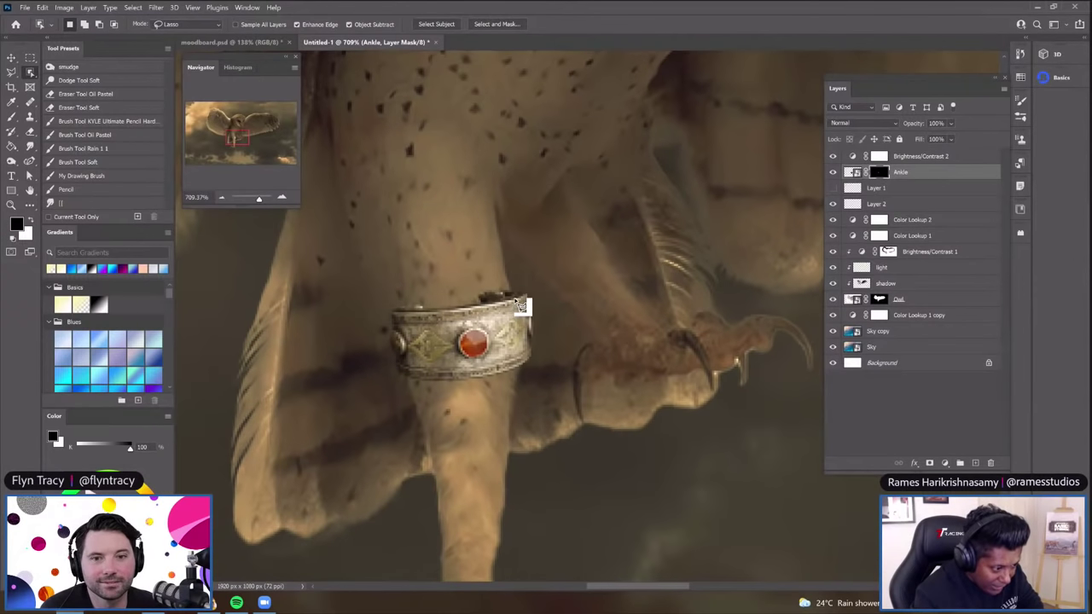
scroll(519, 303, up, 1)
scroll(498, 275, down, 1)
key(l)
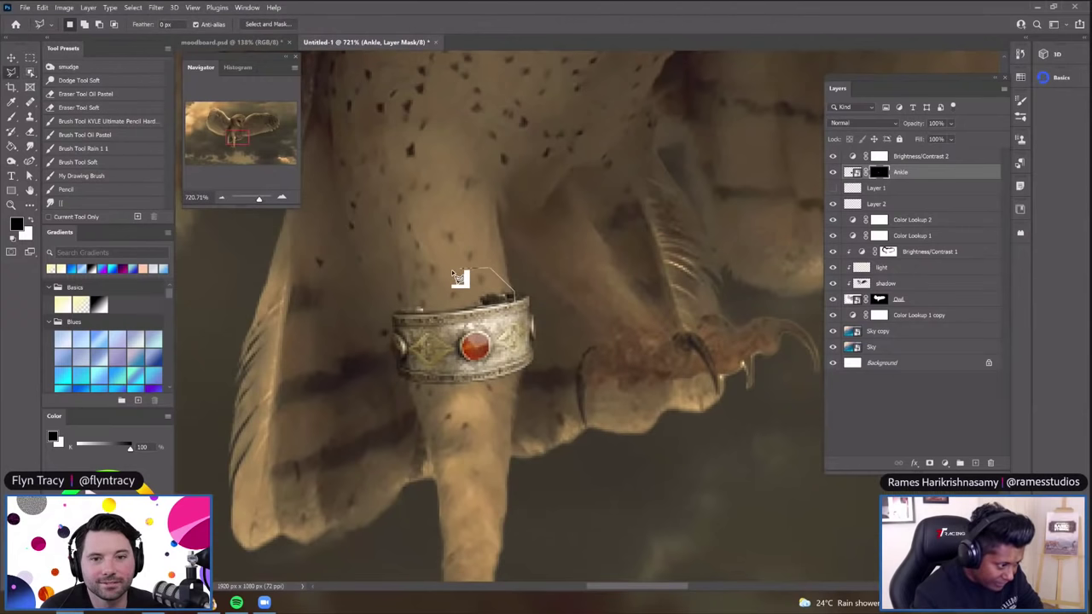
click(415, 281)
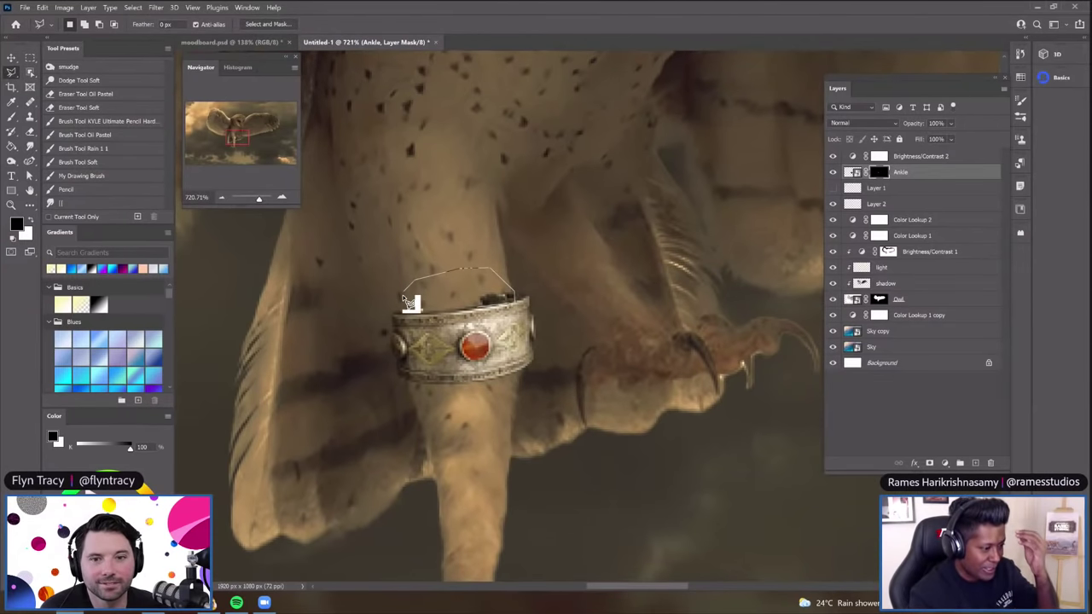
click(405, 311)
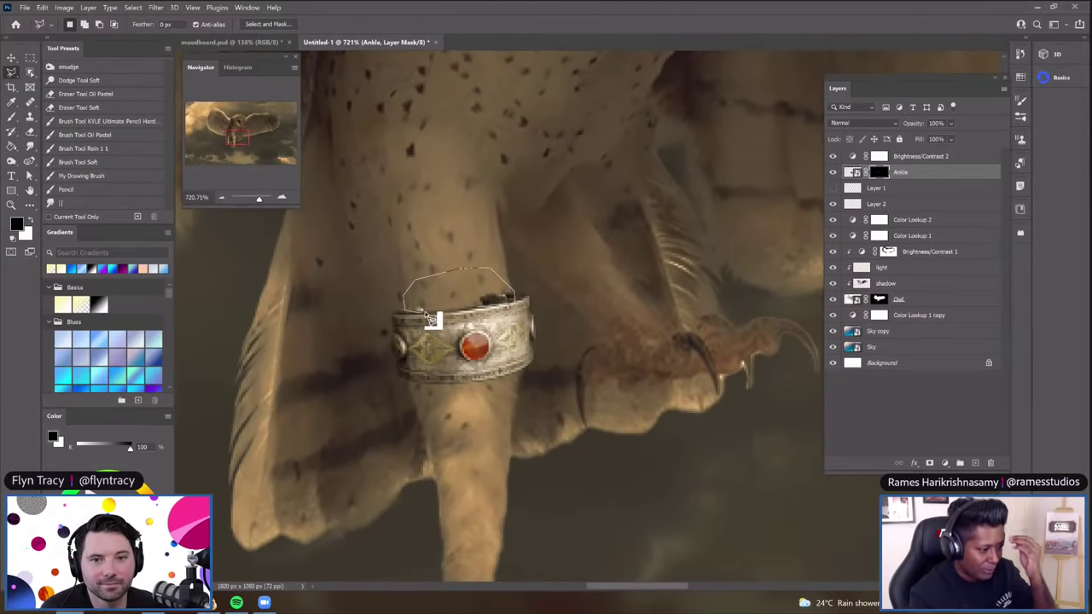
double_click(472, 314)
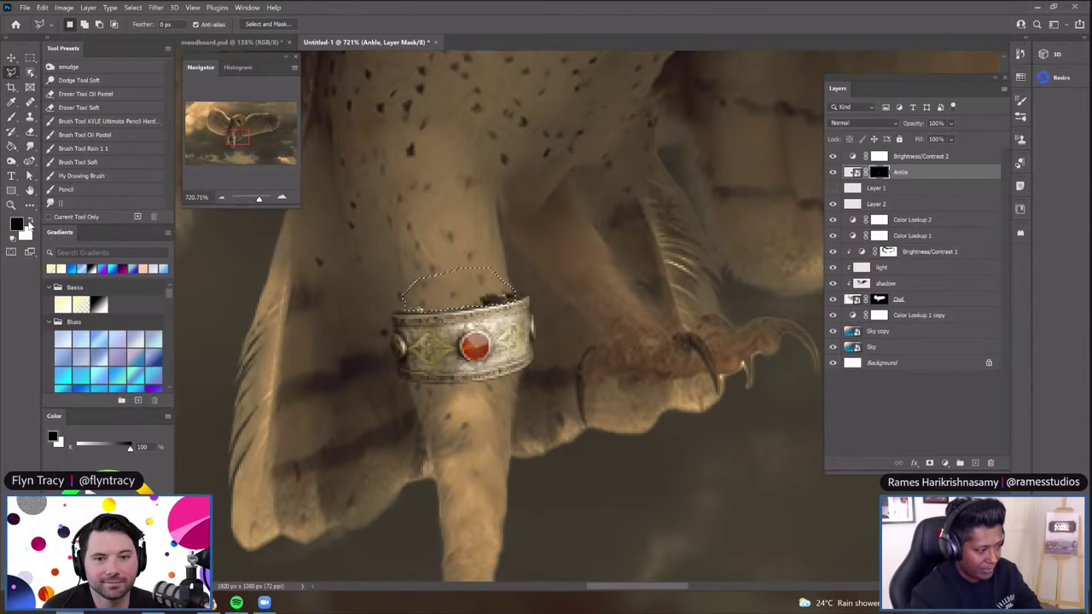
click(29, 222)
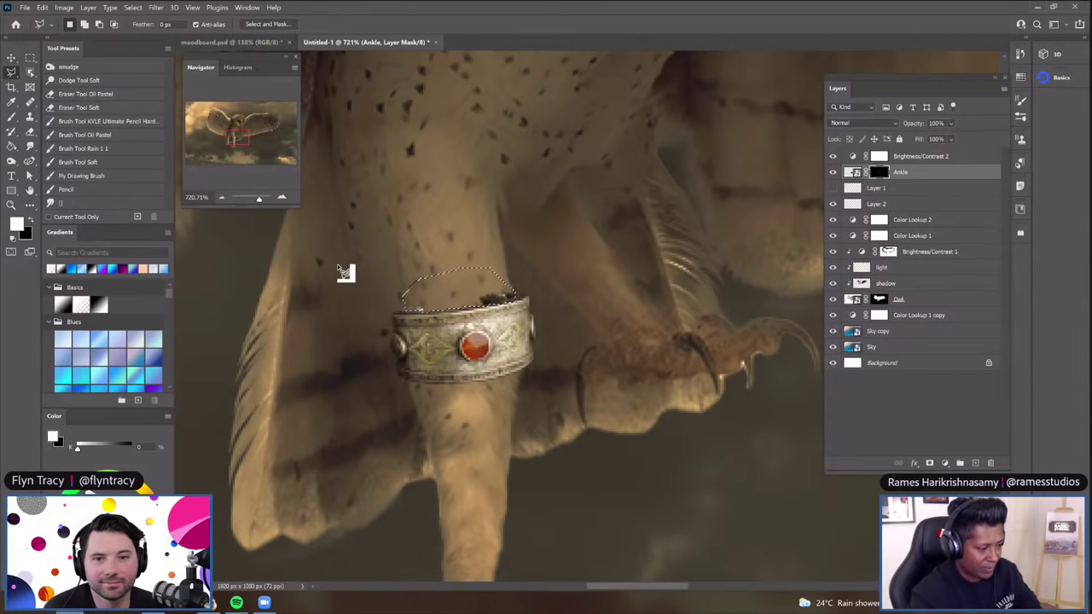
key(ctrl+d)
Rotate the bracelet by about -0.8° and nudge it slightly to align with the owl's leg
scroll(524, 291, down, 6)
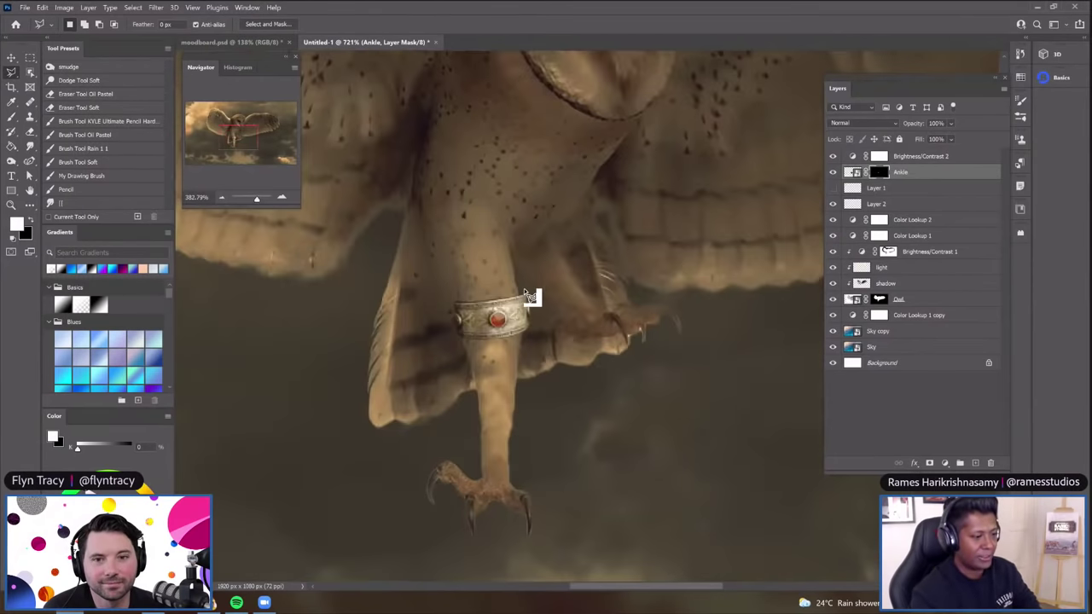
scroll(525, 286, up, 5)
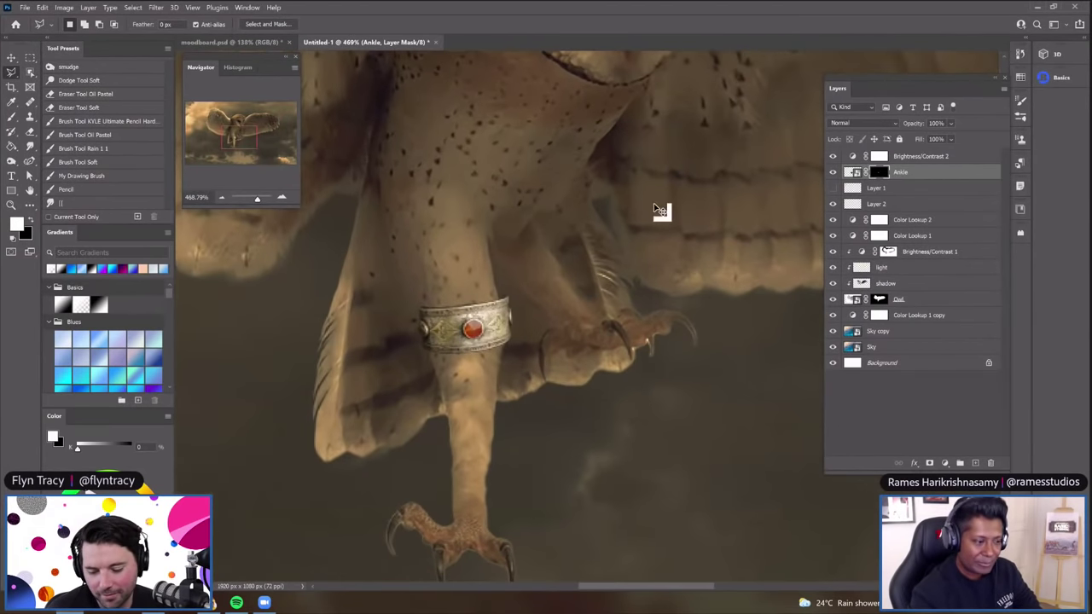
key(ctrl+t)
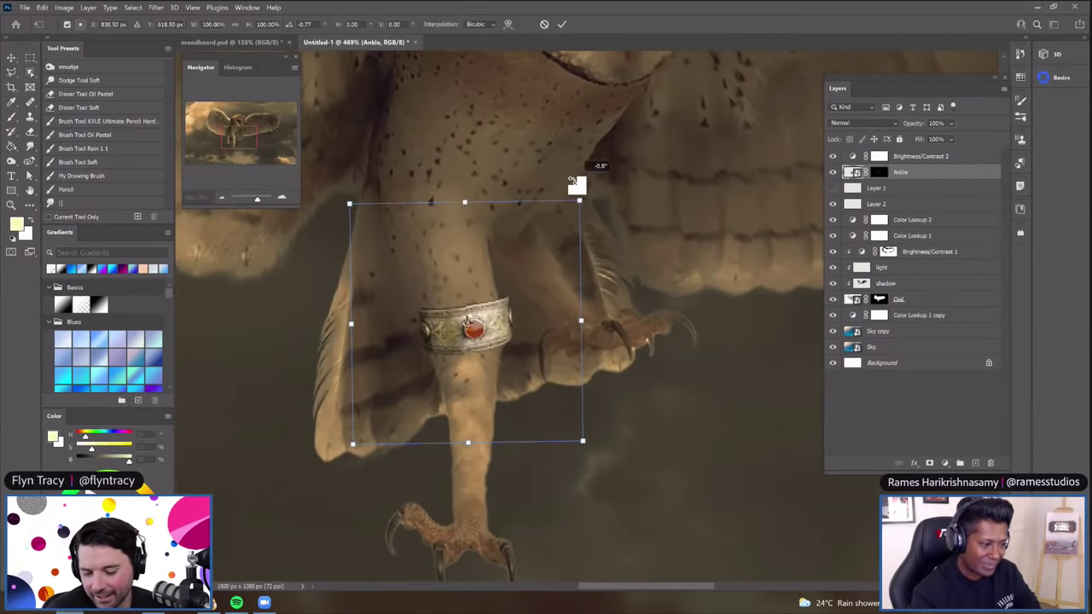
key(Return)
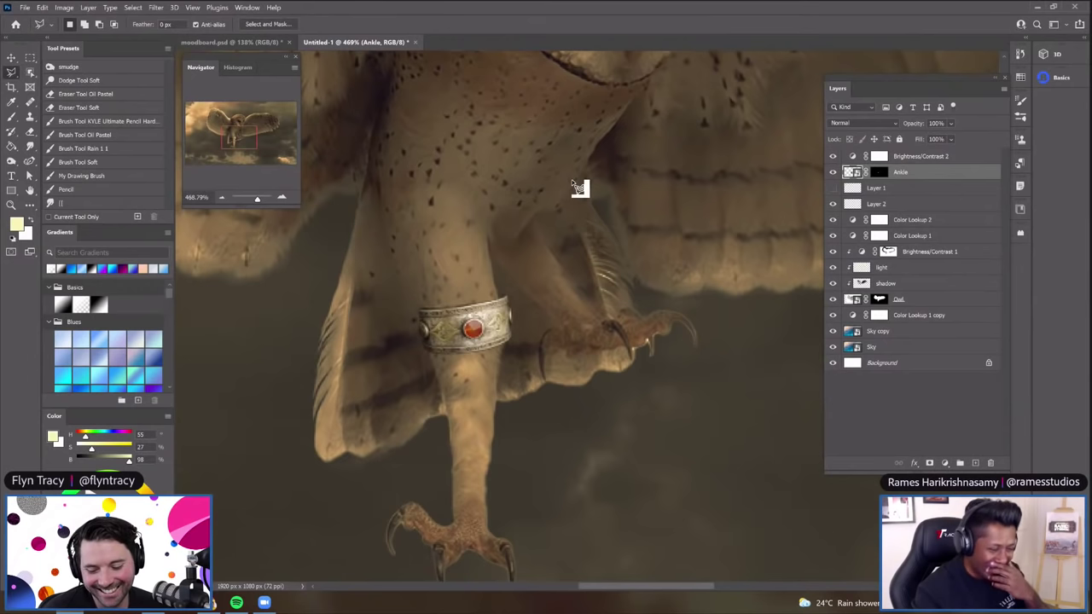
key(v)
key(Left)
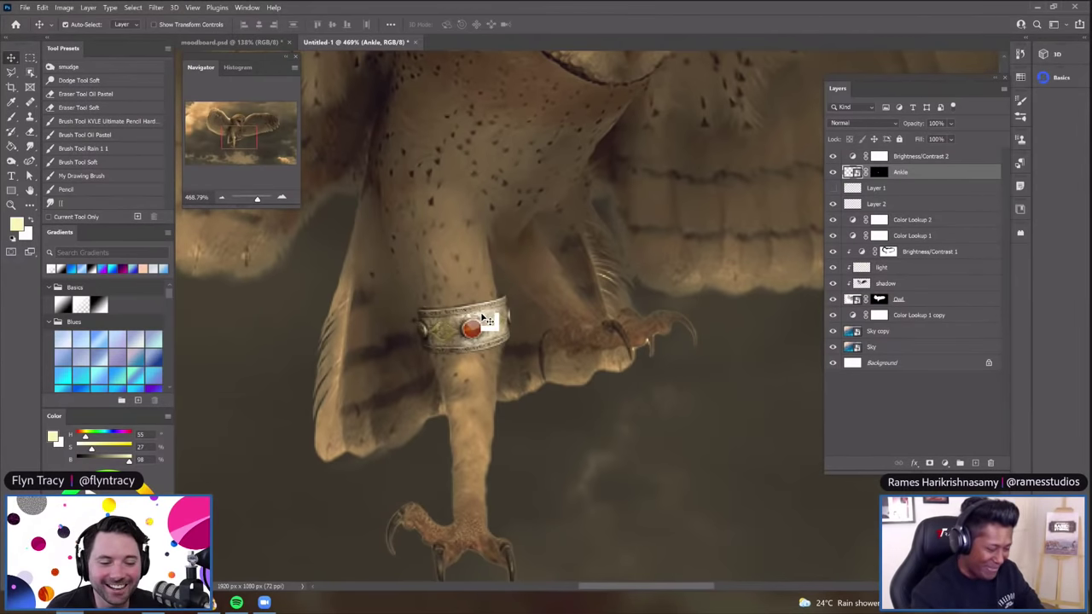
drag(493, 320, 492, 316)
Examine the bracelet's fit and scale on the leg, both up close and against the whole owl
scroll(546, 219, down, 8)
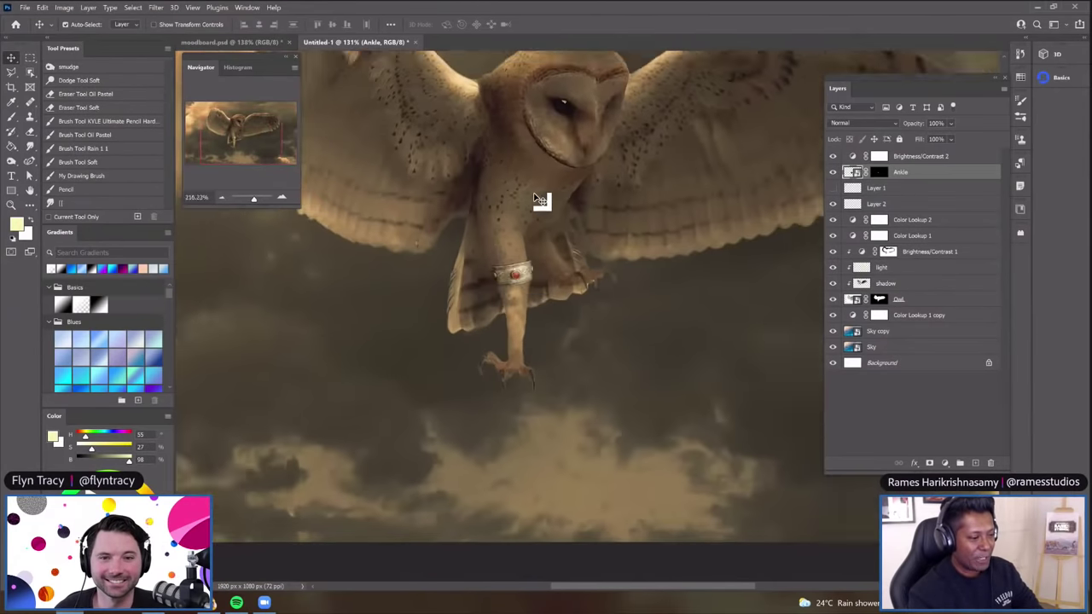
scroll(534, 196, down, 4)
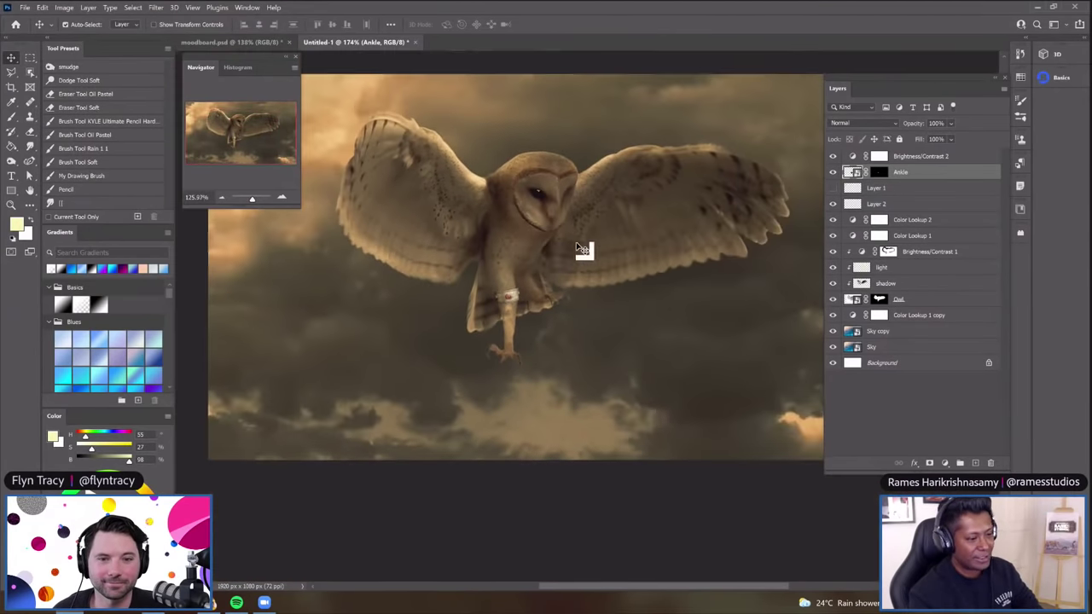
scroll(554, 254, up, 4)
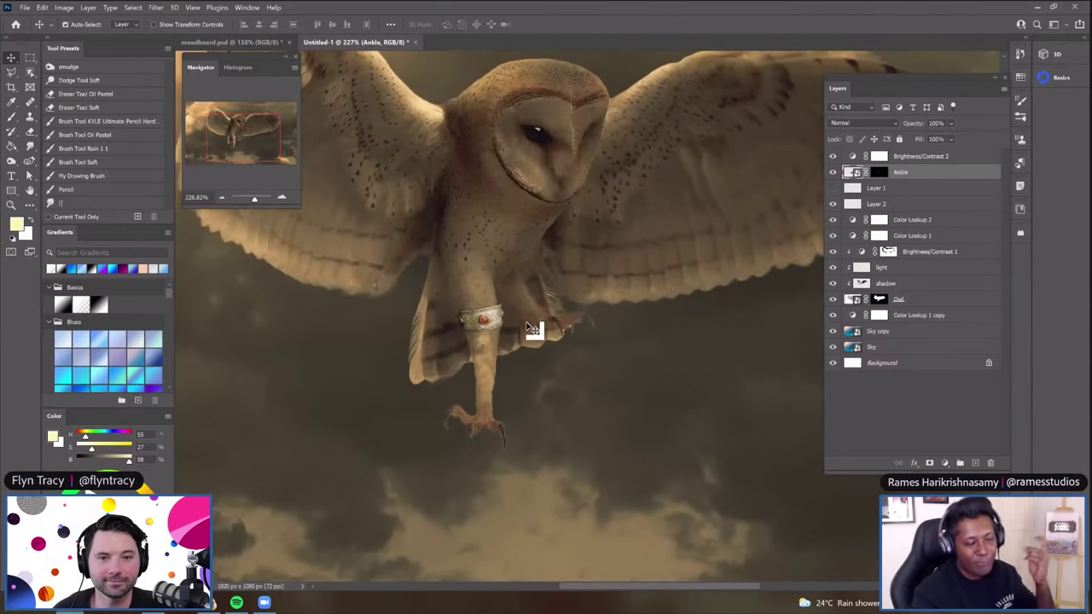
scroll(501, 273, up, 2)
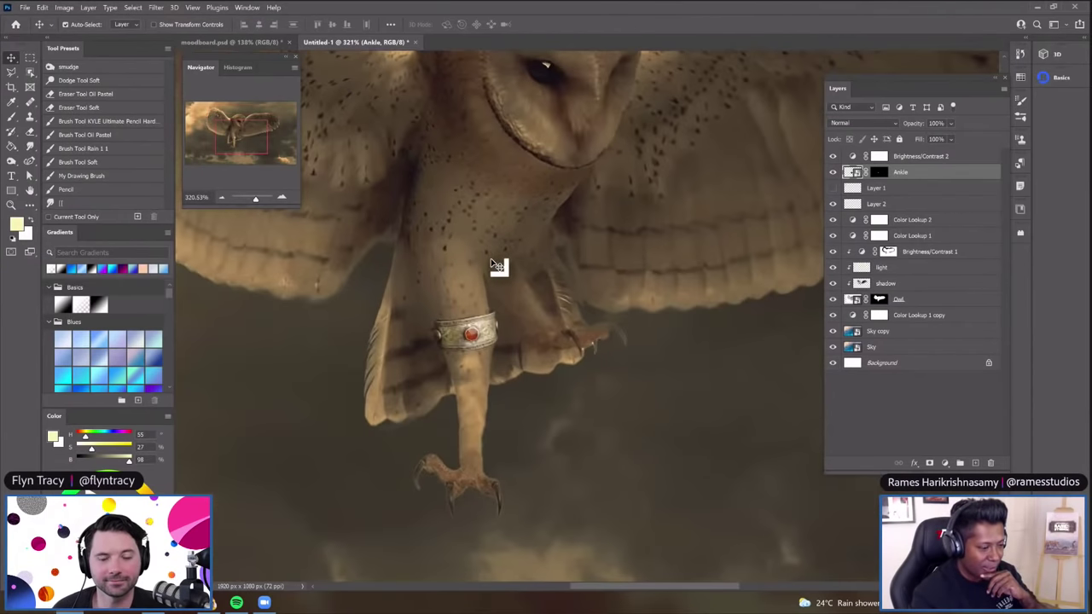
scroll(512, 341, up, 3)
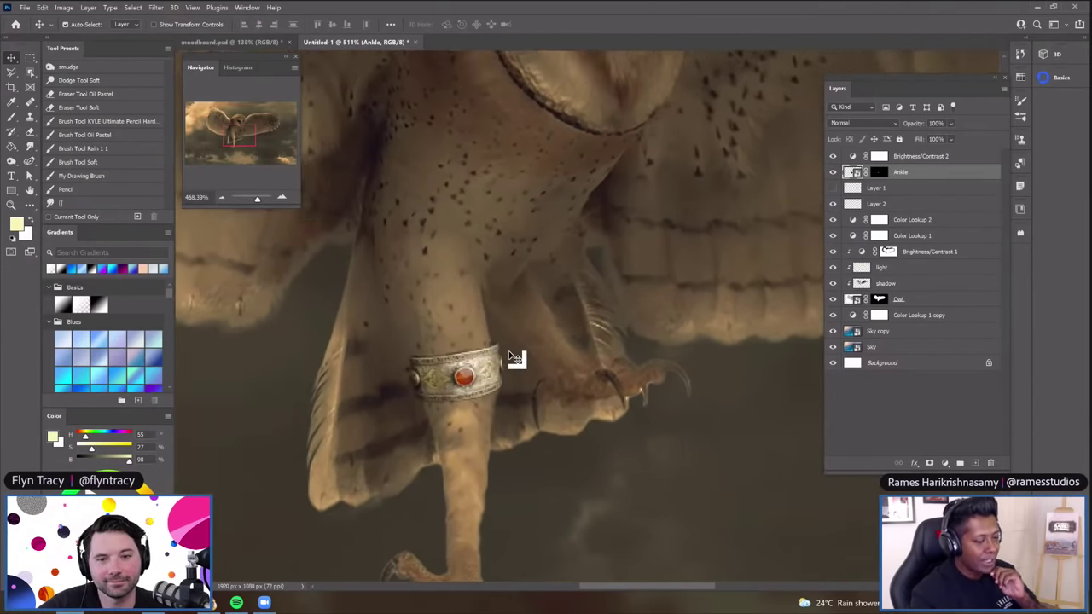
scroll(512, 357, down, 6)
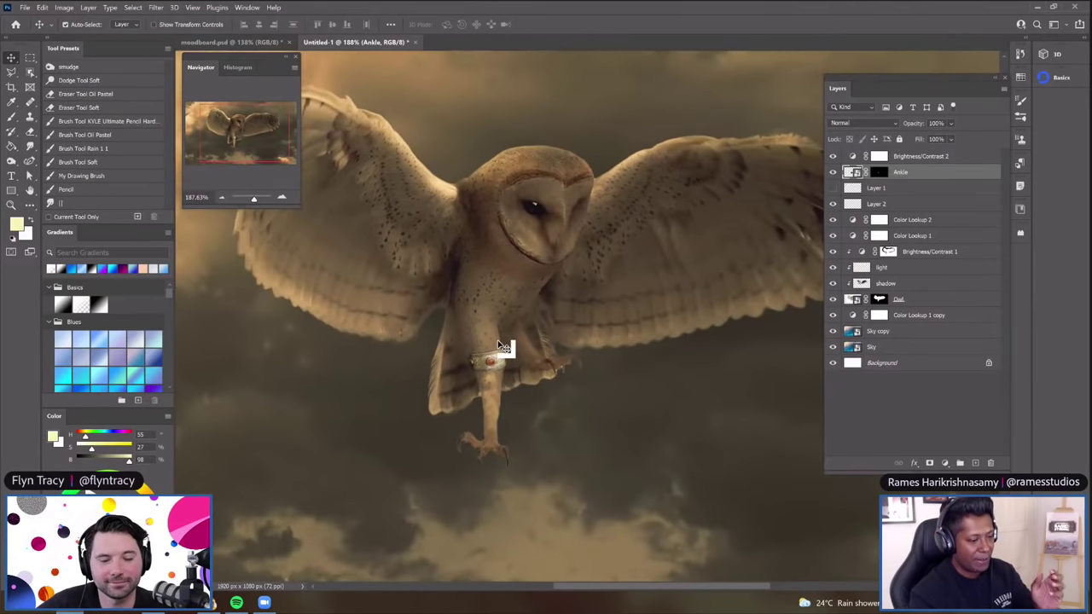
scroll(503, 348, up, 3)
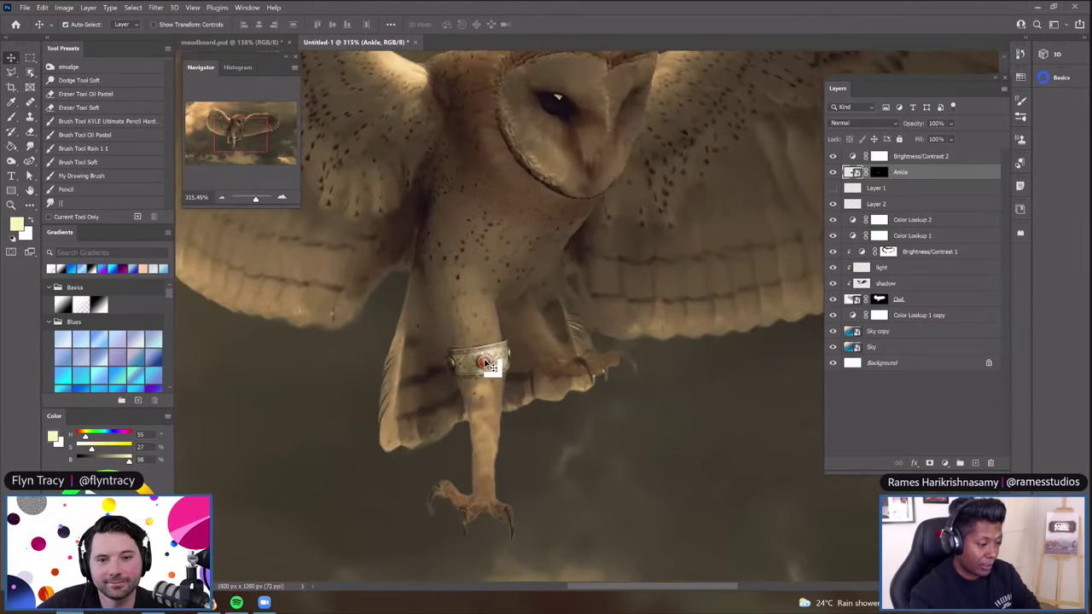
scroll(488, 364, up, 1)
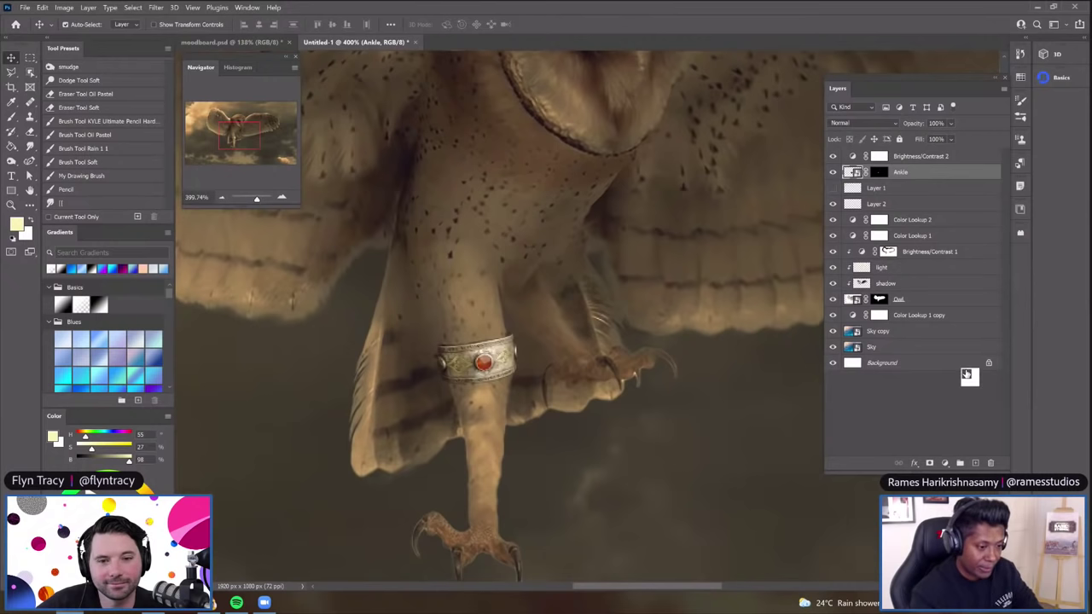
Add a new layer named "shadow" above the Ankle layer and clip it to the bracelet
click(975, 463)
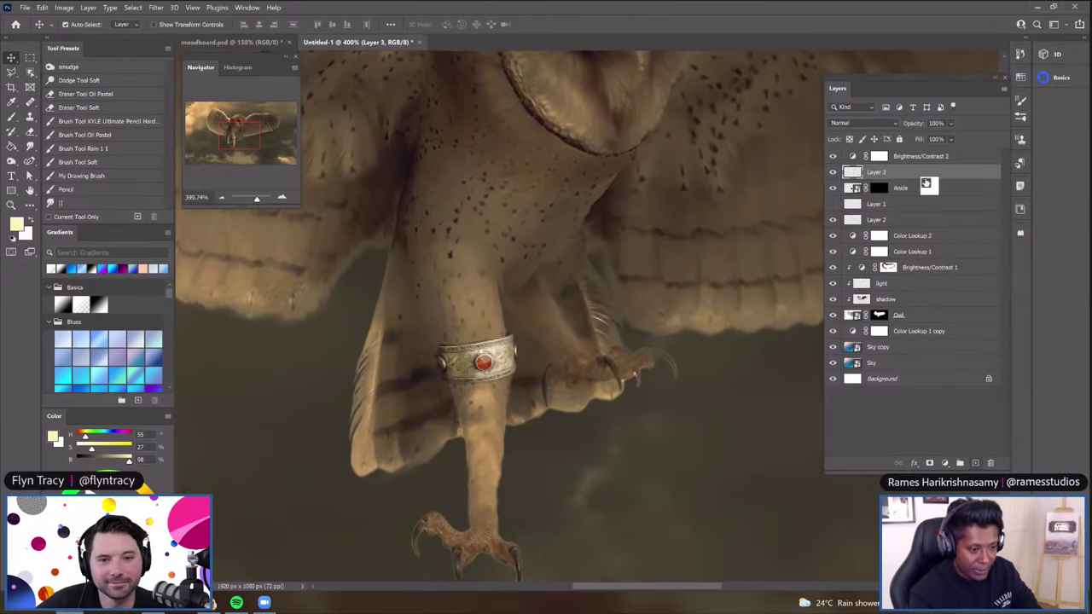
double_click(877, 172)
text(shadow)
key(Return)
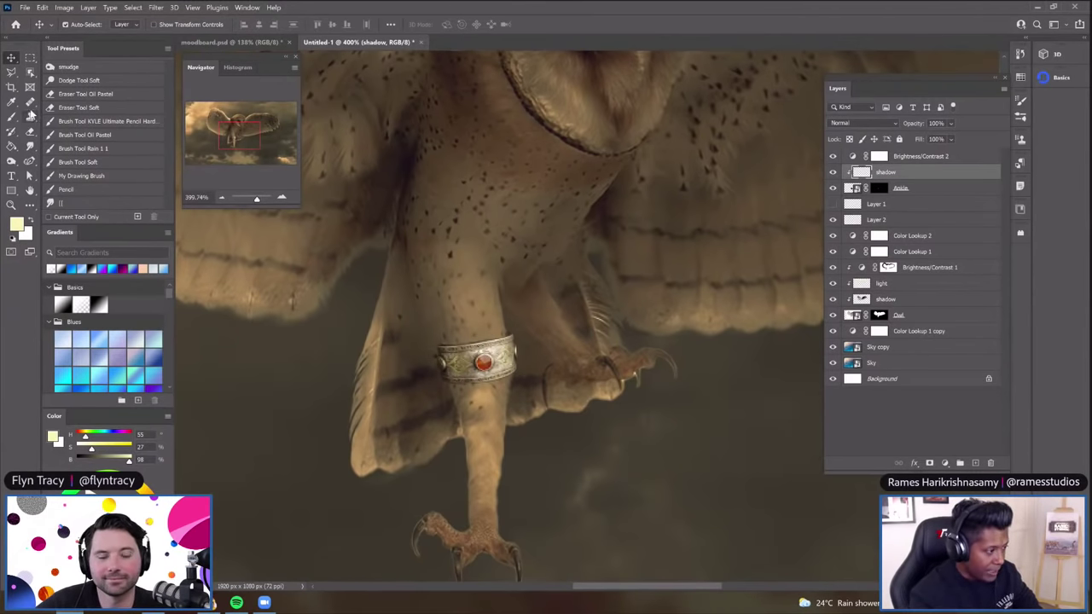
Paint soft black shading over the bracelet on the clipped shadow layer with the Brush at 27% flow
key(b)
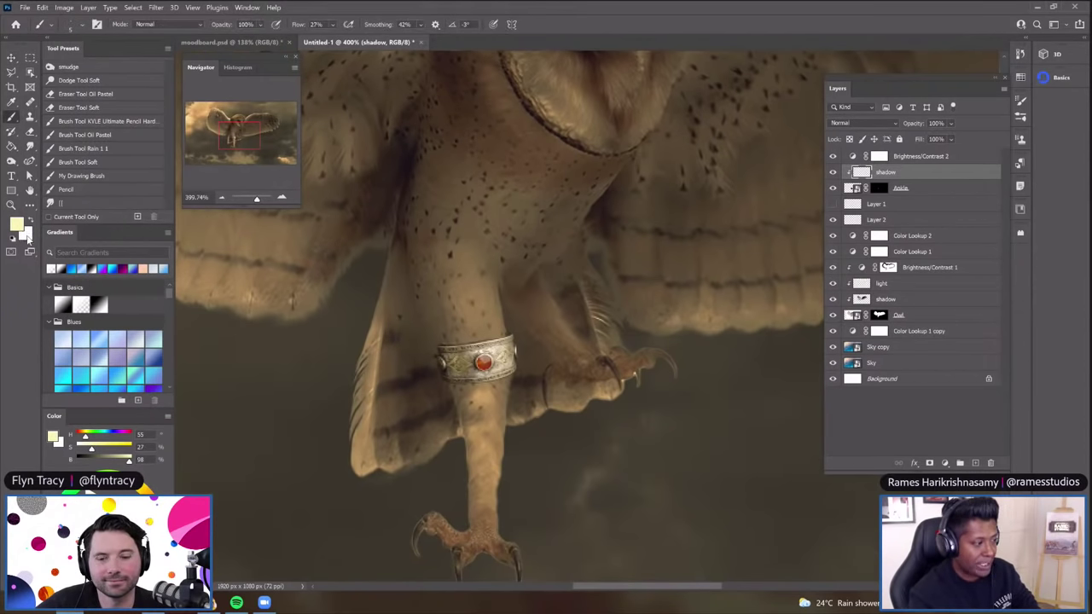
key(d)
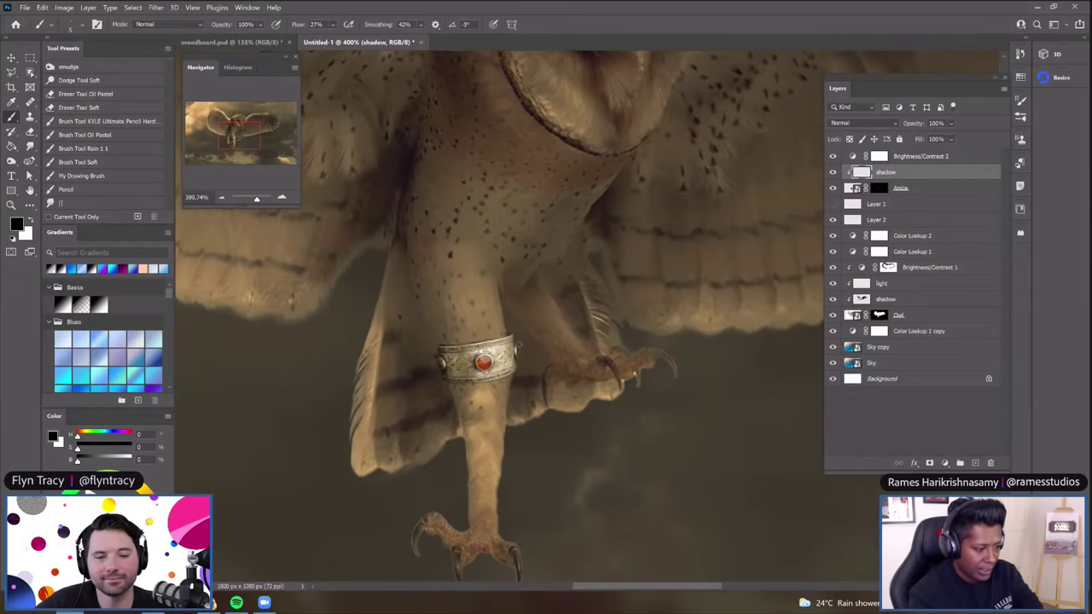
scroll(522, 344, up, 1)
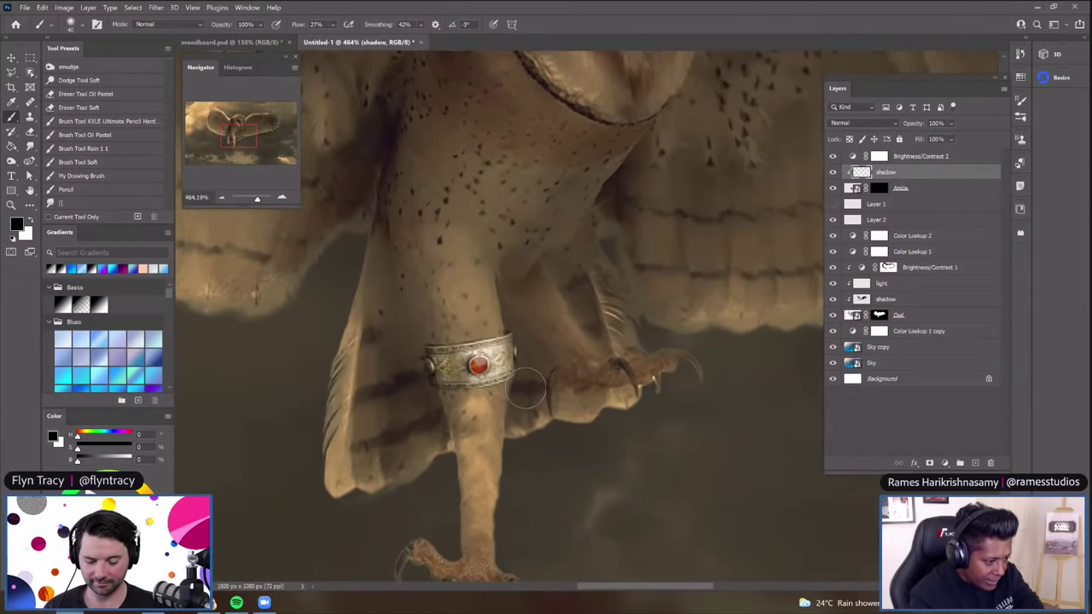
scroll(421, 316, up, 1)
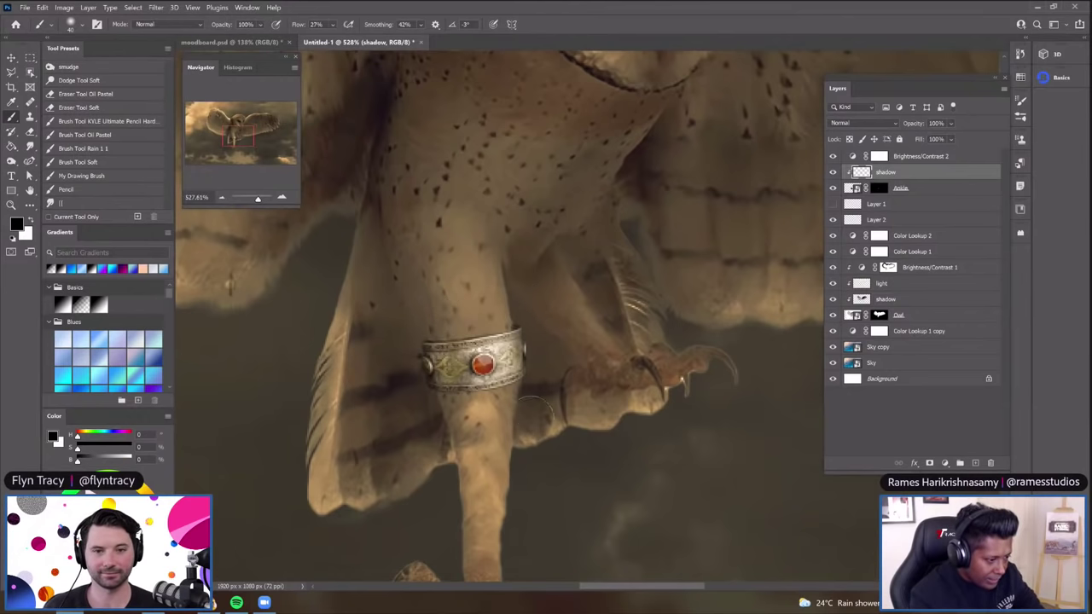
scroll(530, 419, down, 15)
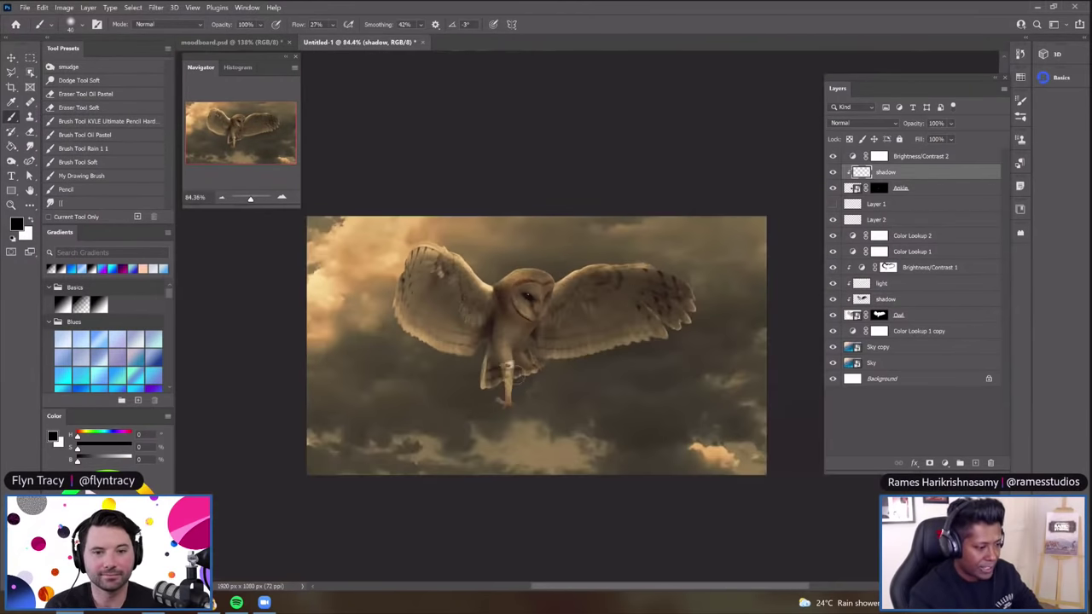
Add a new layer named "colors" above the bracelet's shadow layer, clip it to the bracelet, and set its blend mode to Color
scroll(484, 304, up, 8)
scroll(495, 341, up, 6)
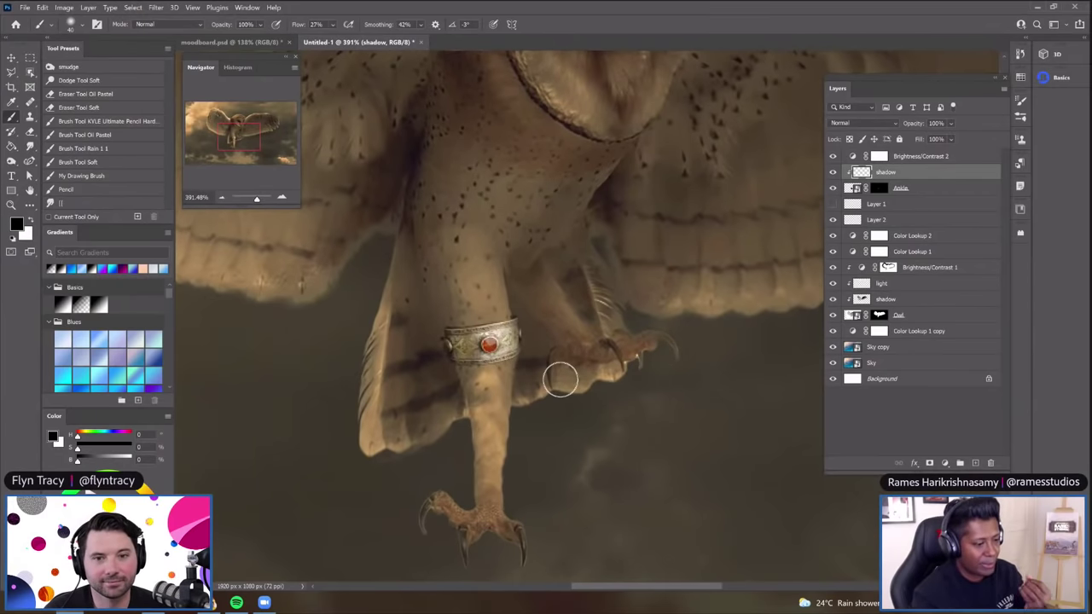
scroll(499, 351, up, 2)
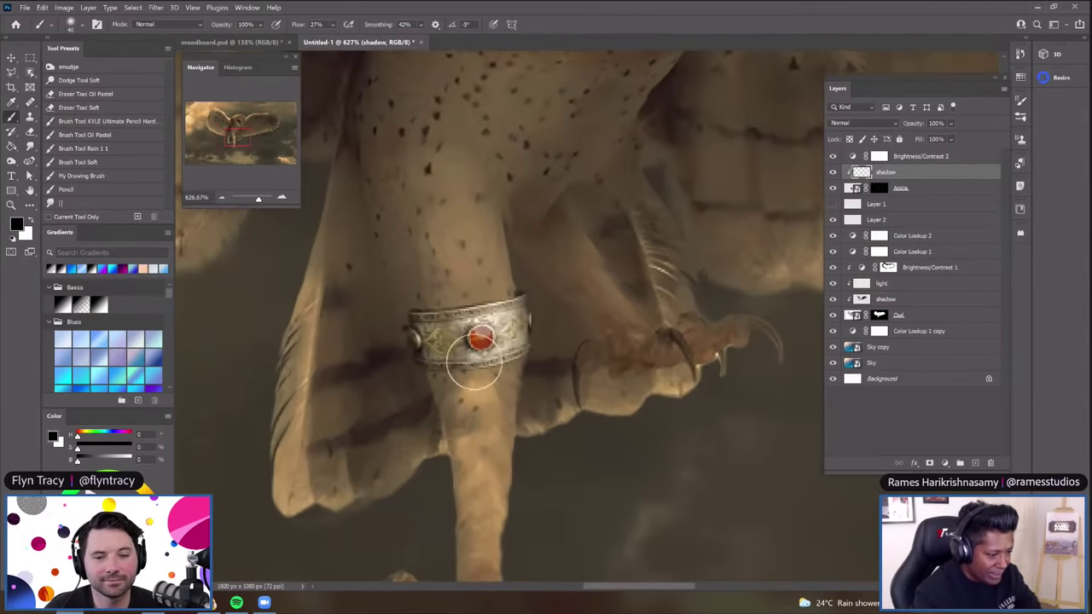
scroll(527, 369, down, 2)
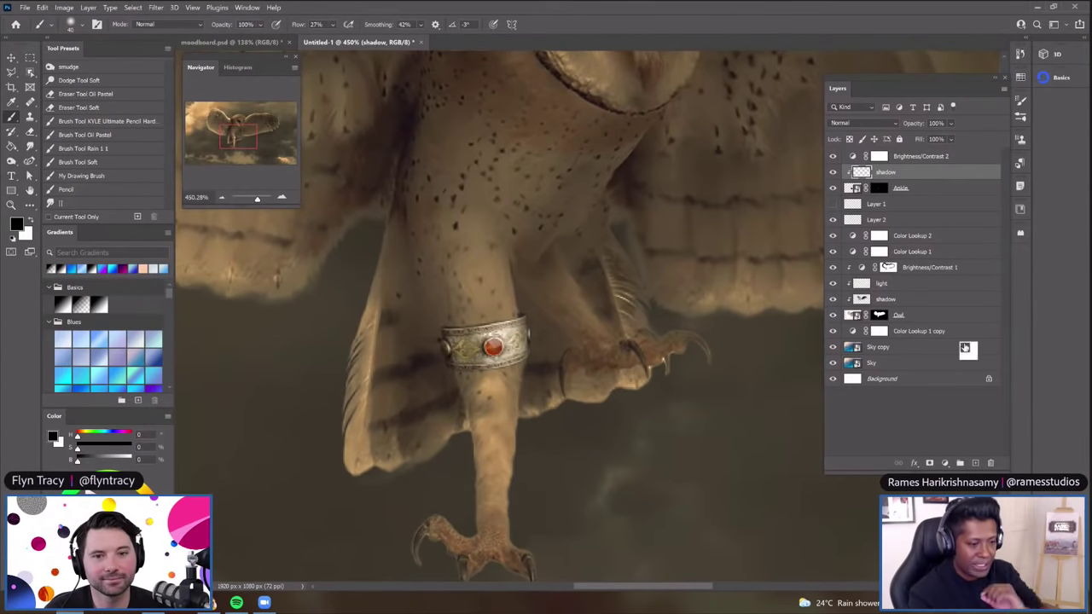
click(976, 463)
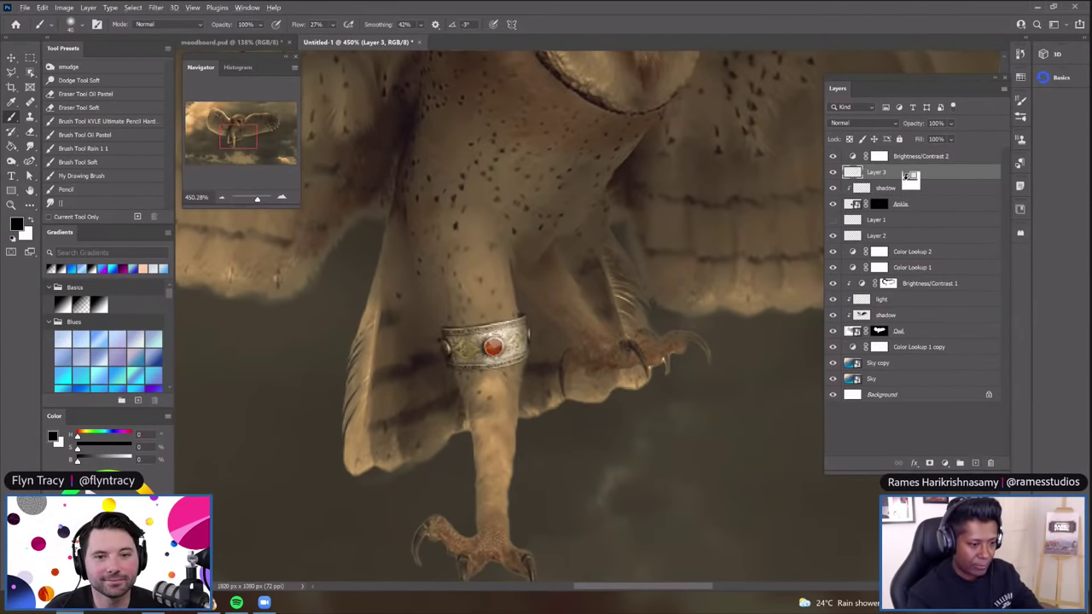
double_click(885, 172)
text(colors)
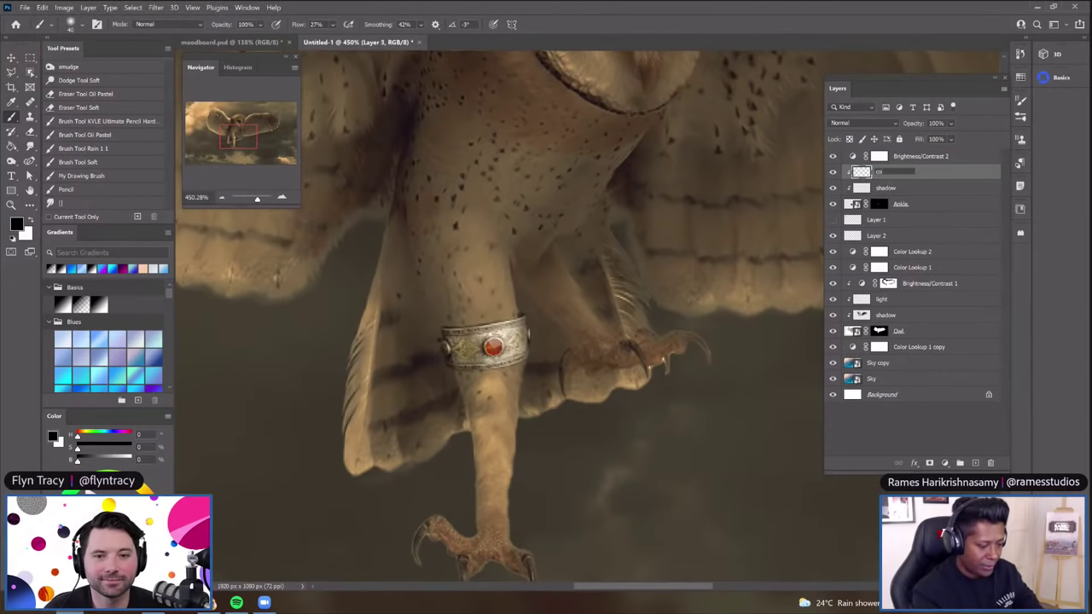
key(Return)
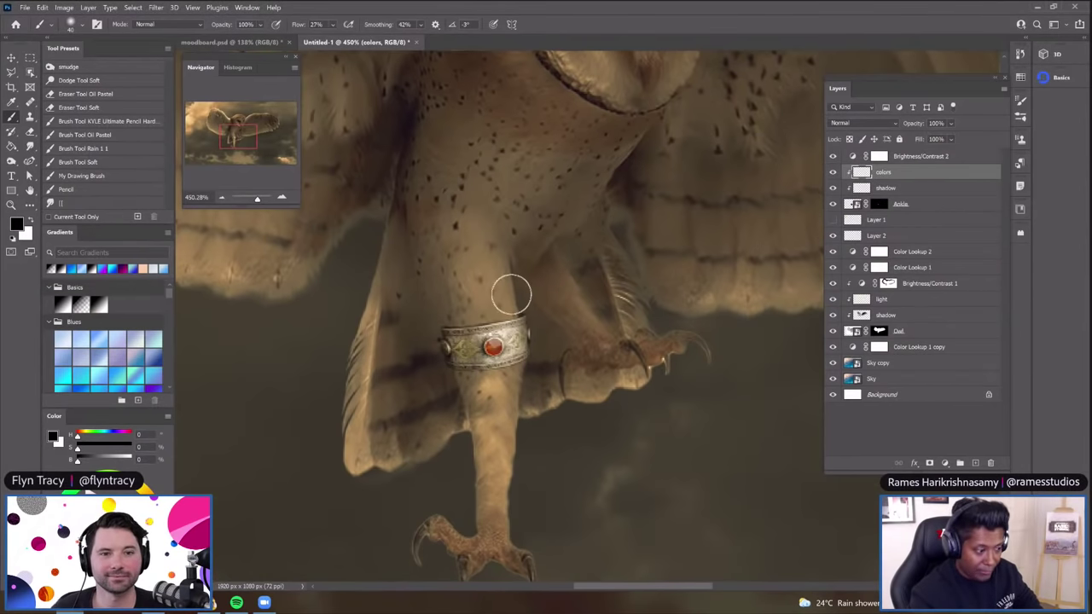
click(863, 122)
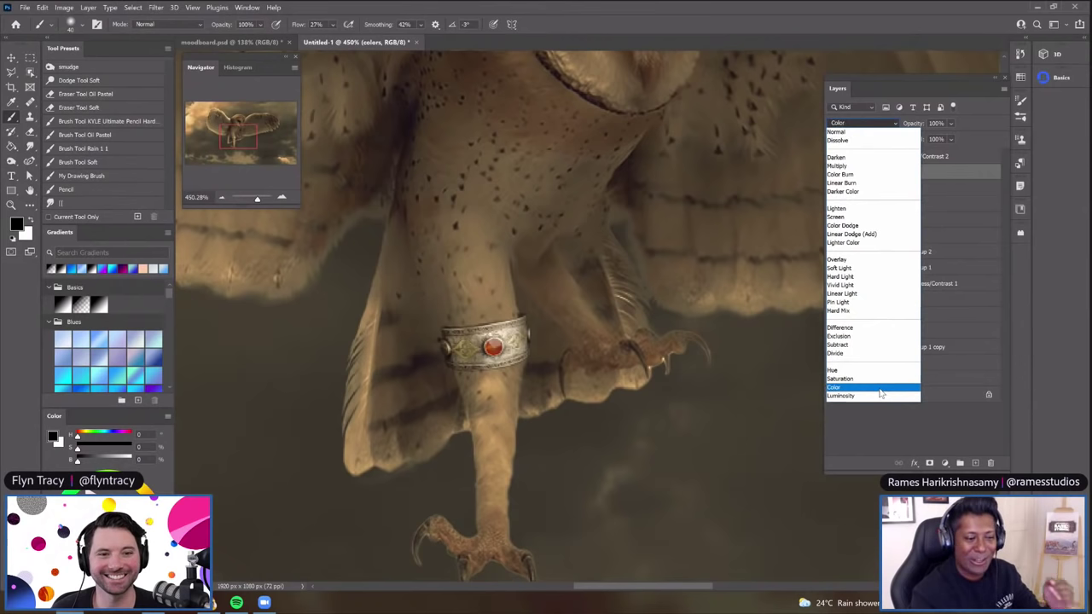
click(880, 389)
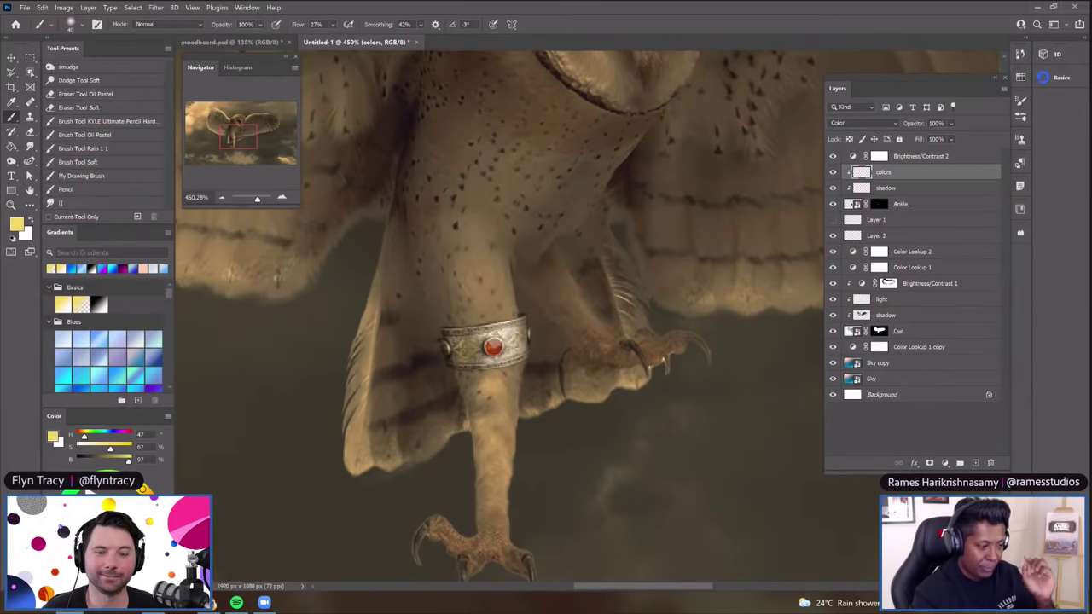
Paint golden yellow (H 47, S 62, B 97) with a small brush over the diamond ornaments on either side of the bracelet's gem
scroll(503, 346, up, 3)
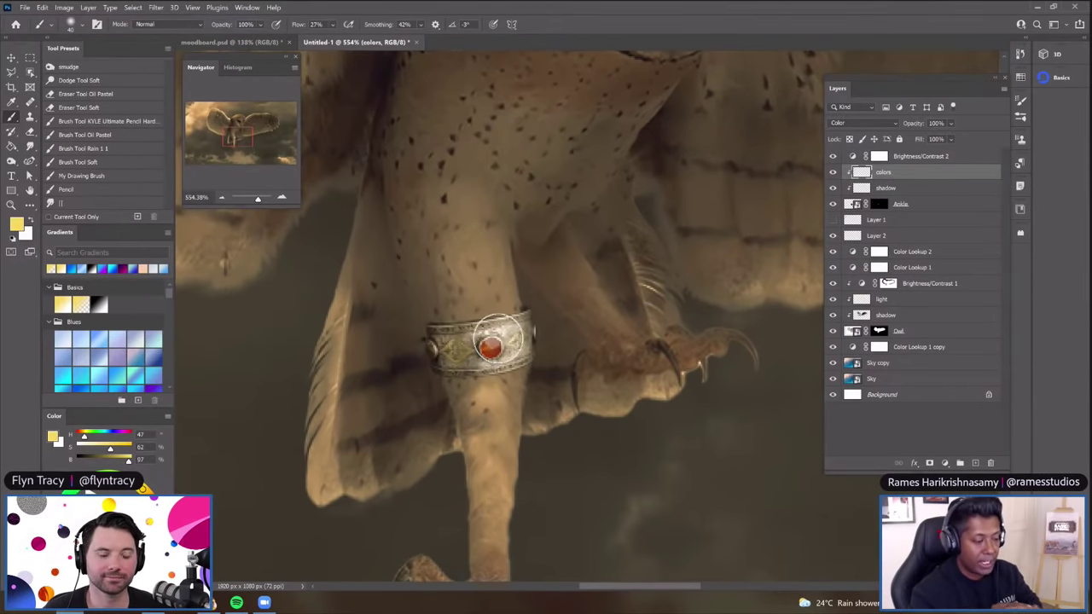
scroll(499, 340, up, 1)
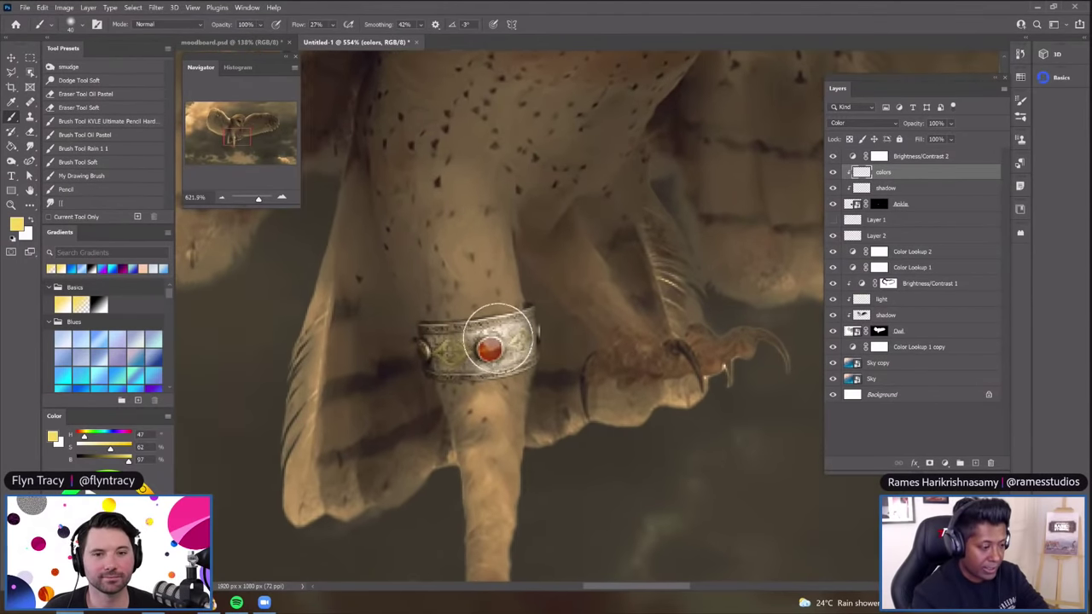
scroll(491, 337, up, 1)
scroll(451, 339, up, 1)
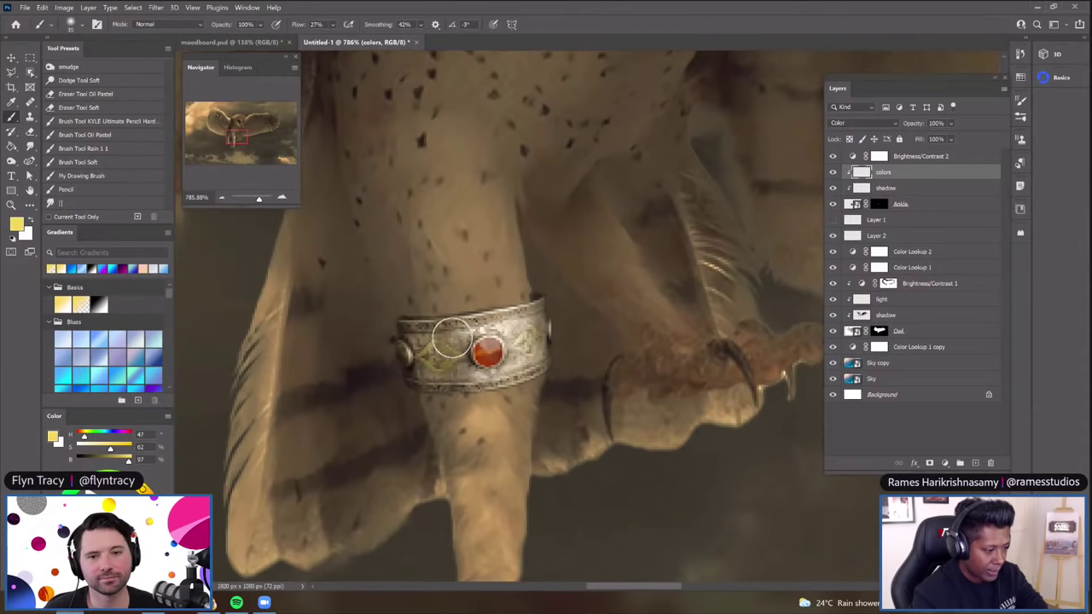
key(bracketleft)
key(bracketleft)
key(bracketleft)
key(bracketleft)
key(bracketleft)
key(bracketleft)
key(bracketleft)
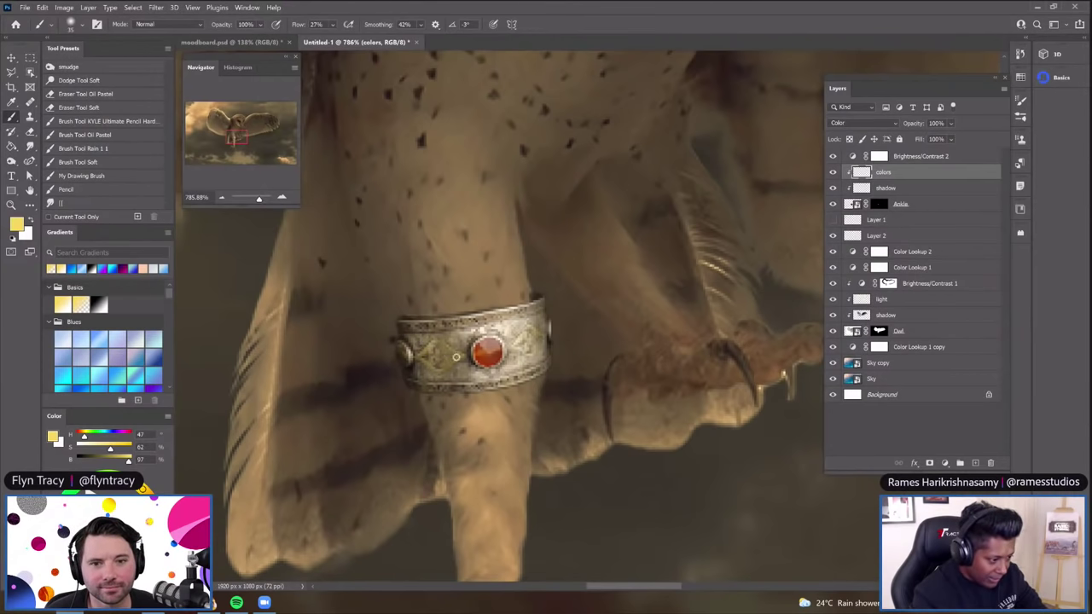
scroll(425, 356, down, 1)
drag(428, 353, 445, 357)
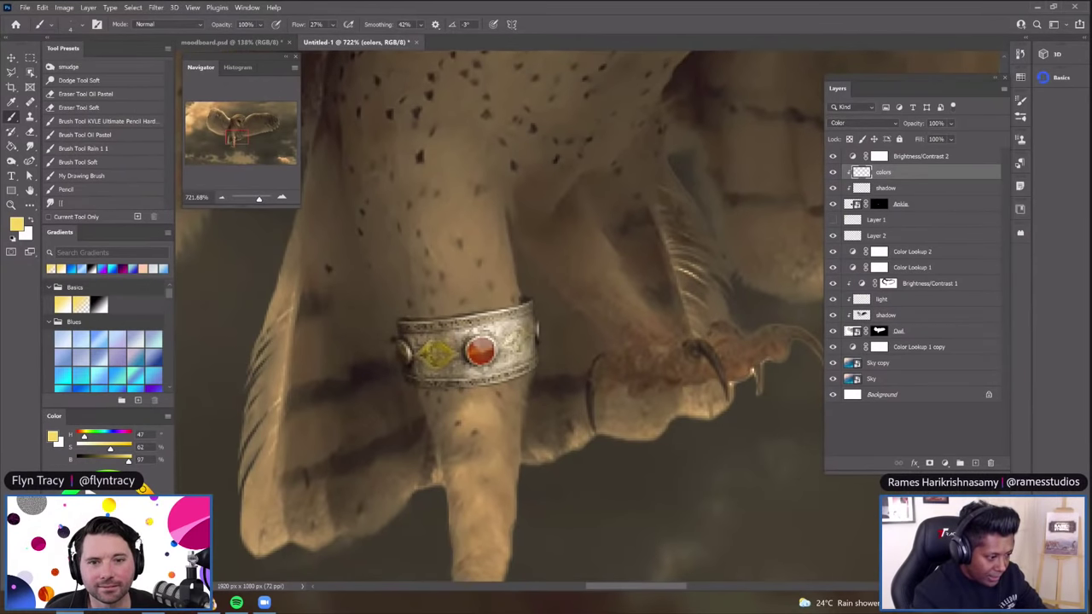
drag(512, 340, 511, 340)
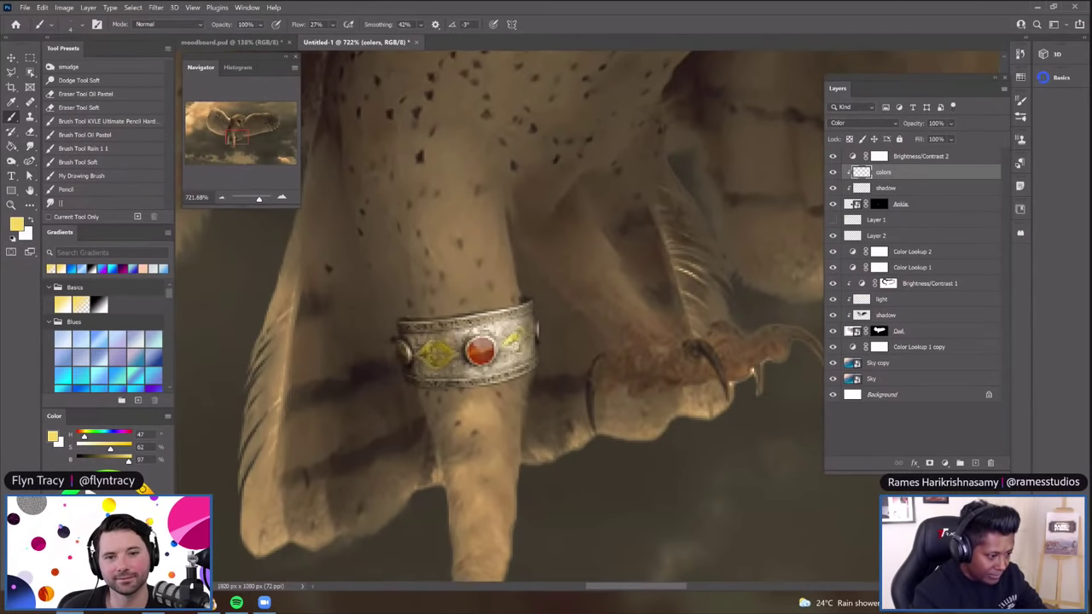
Reduce the brush smoothing to 23% and paint the rest of the right ornament and the bracelet's upper and lower borders yellow
click(421, 24)
drag(436, 39, 426, 39)
mouse_move(506, 342)
mouse_down()
mouse_move(518, 332)
mouse_move(535, 339)
mouse_move(508, 343)
mouse_move(518, 327)
mouse_move(531, 338)
mouse_move(515, 350)
mouse_up()
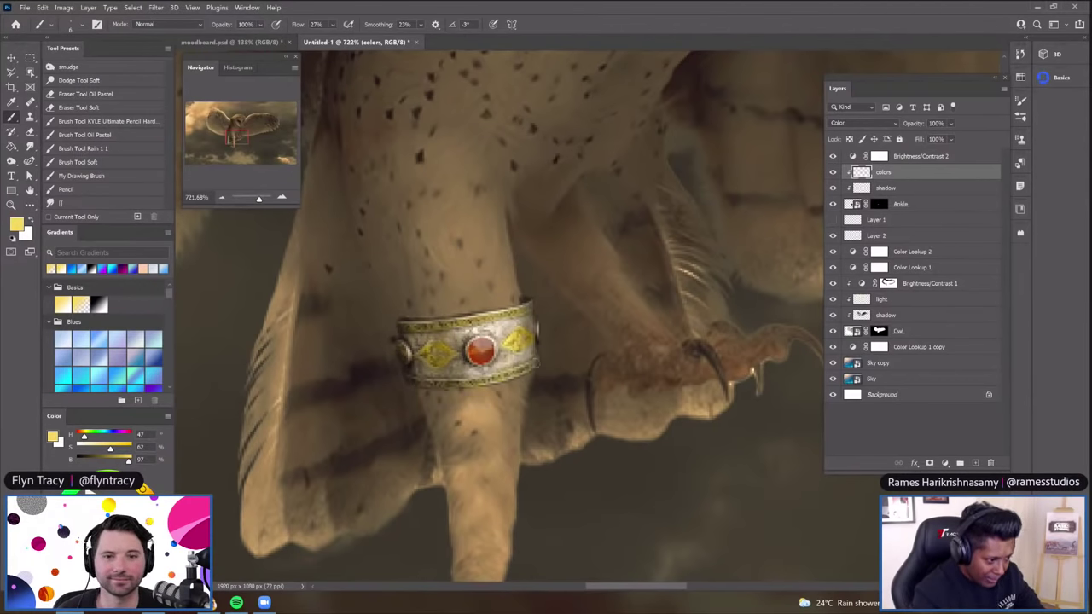
Compare the whole owl with the colors layer hidden and shown to judge the yellow tint on the bracelet
scroll(533, 353, down, 8)
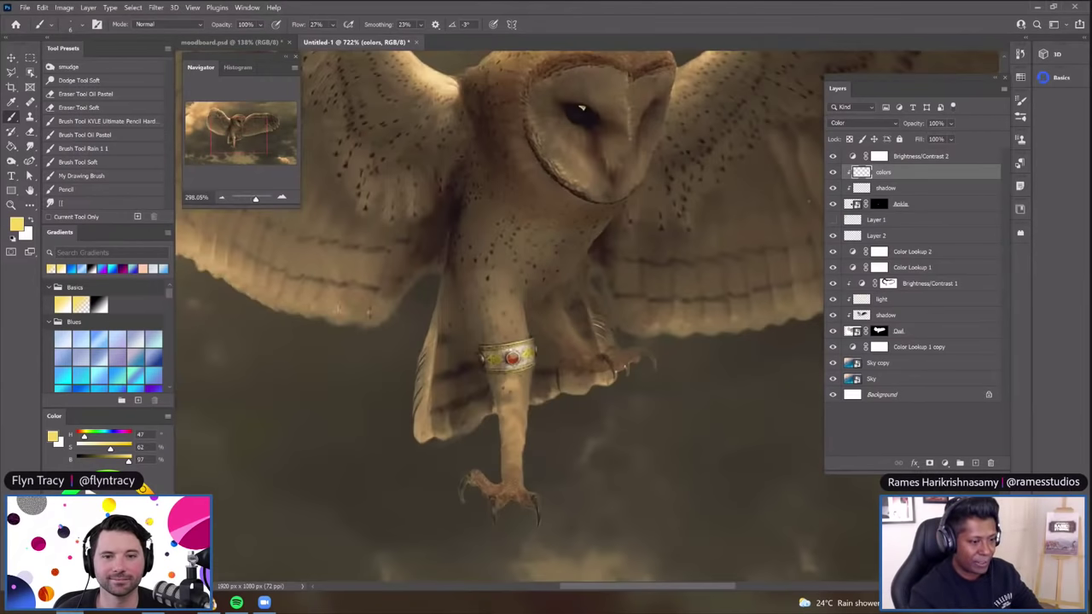
click(832, 175)
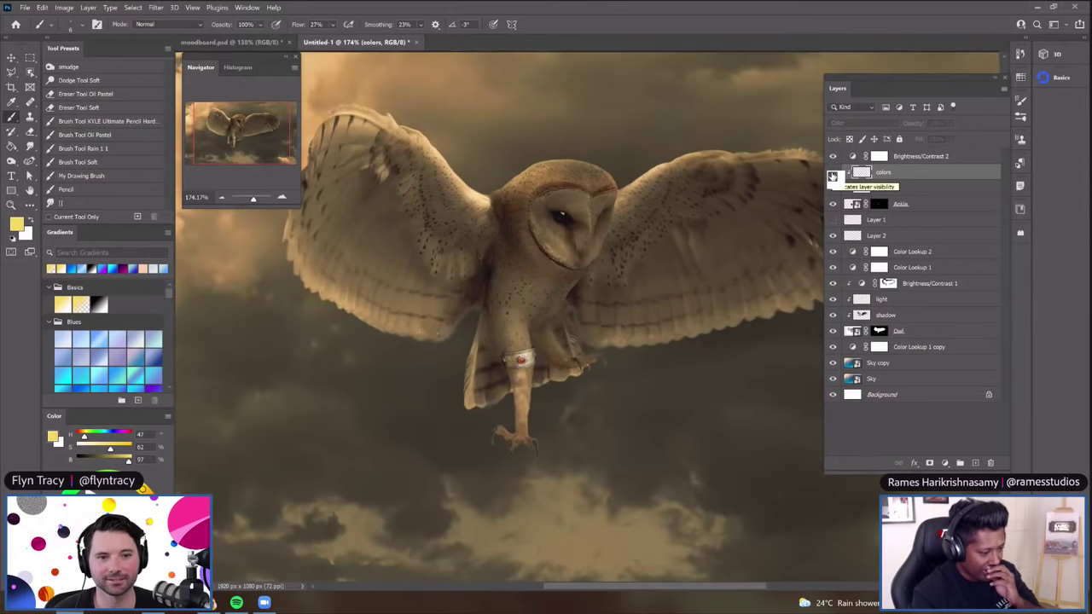
click(833, 174)
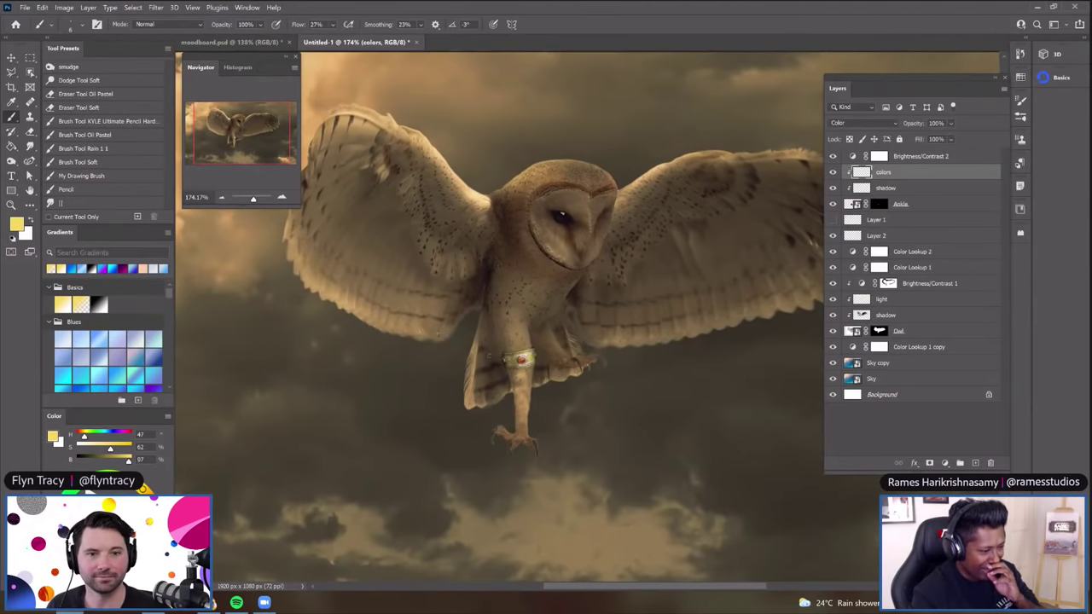
scroll(484, 355, up, 6)
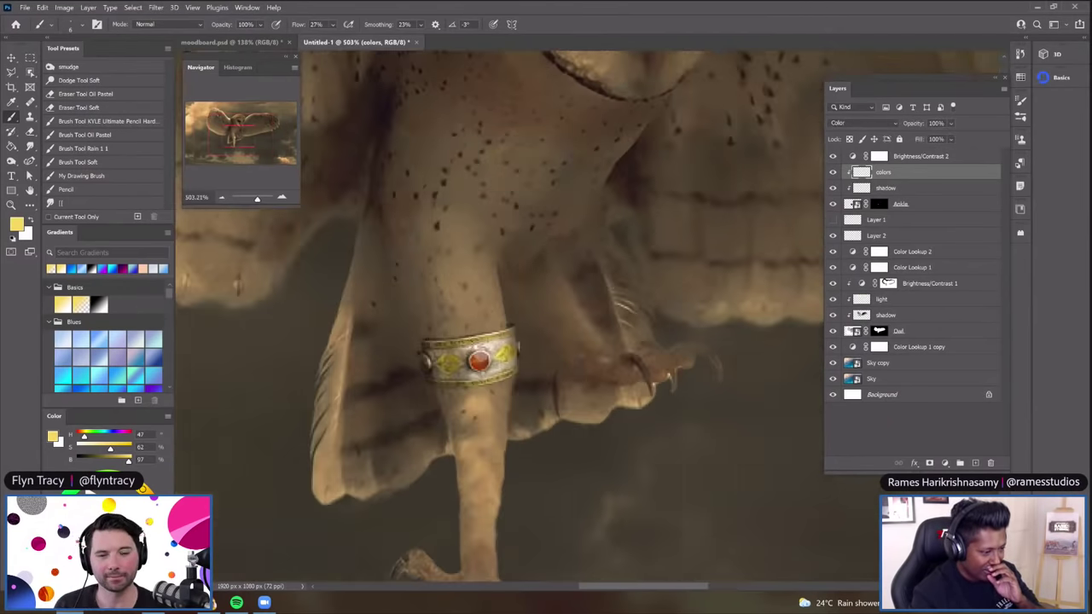
Try painting the bracelet's central gem blue, using H 245, S 85, B 99
scroll(479, 361, up, 1)
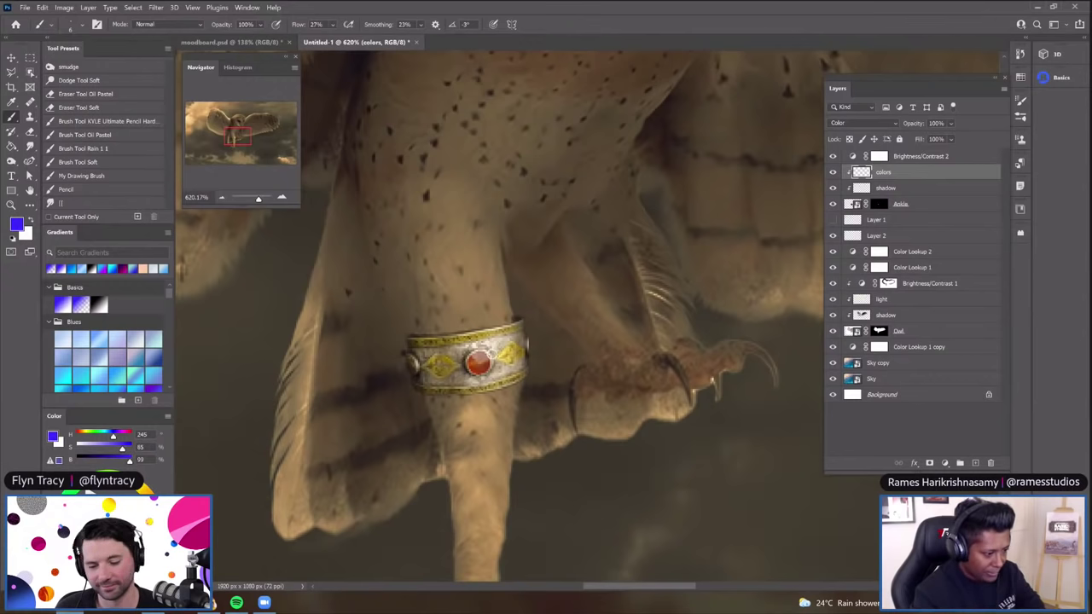
scroll(478, 363, up, 1)
click(476, 365)
scroll(476, 365, up, 1)
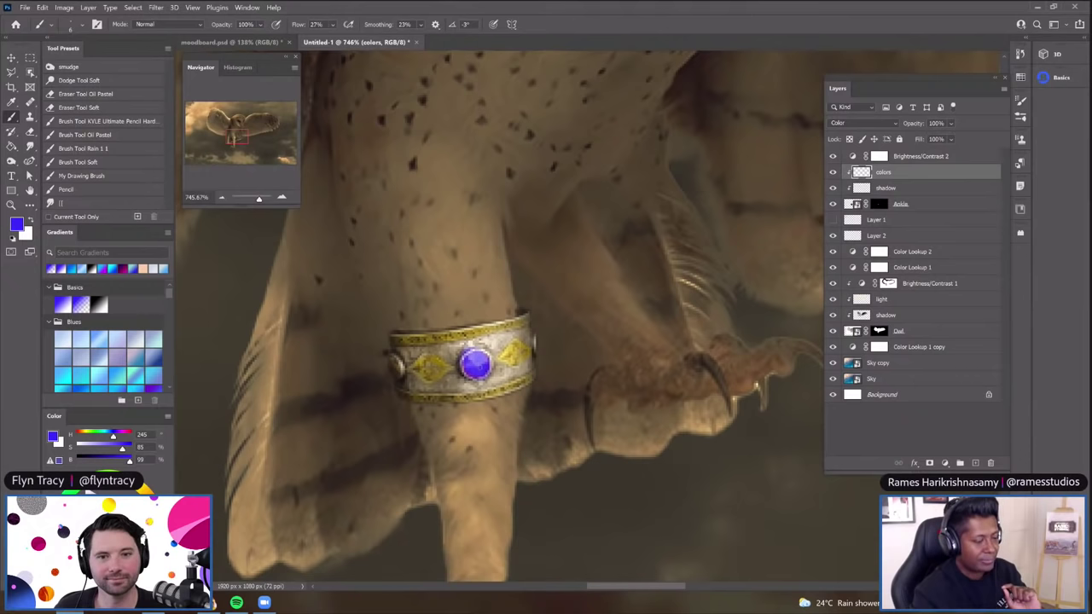
scroll(476, 365, down, 5)
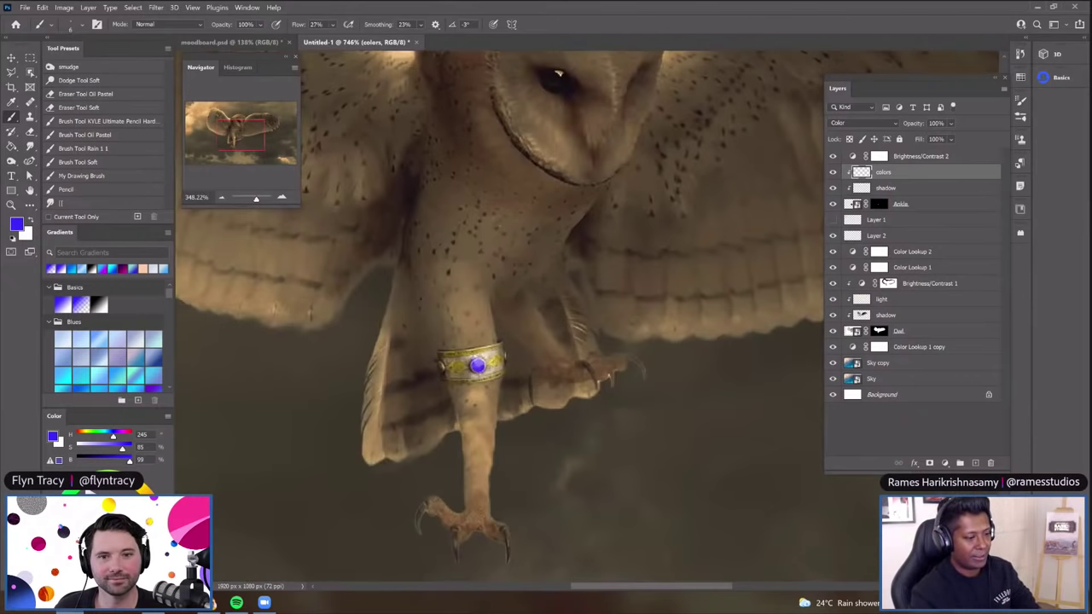
scroll(476, 365, down, 5)
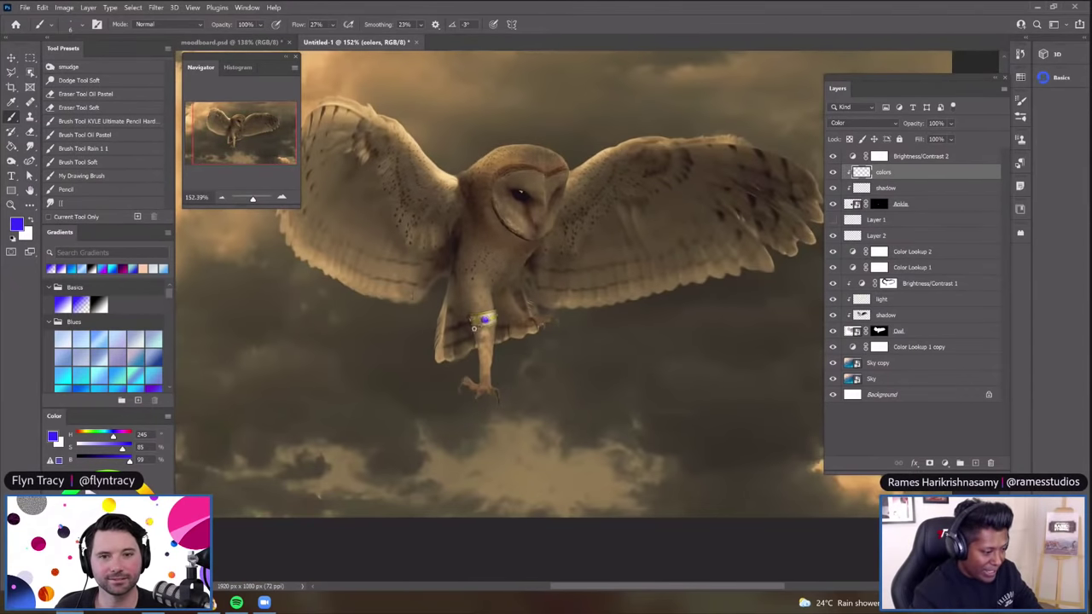
Set the paint colour to light yellow (H 53, S 58, B 100) and paint over the bracelet's central gem
scroll(498, 228, up, 5)
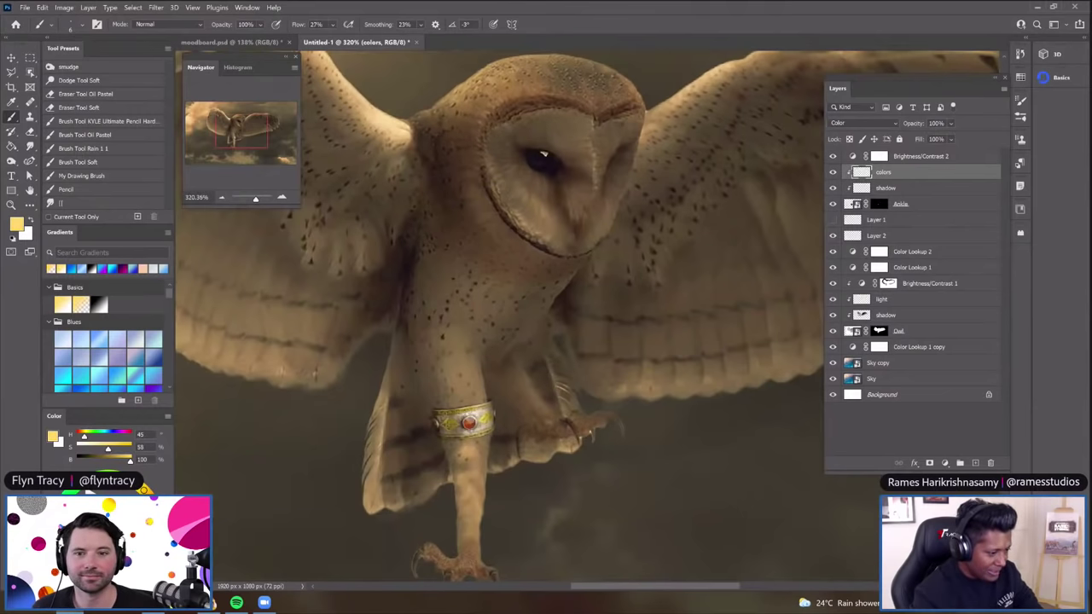
scroll(450, 418, up, 2)
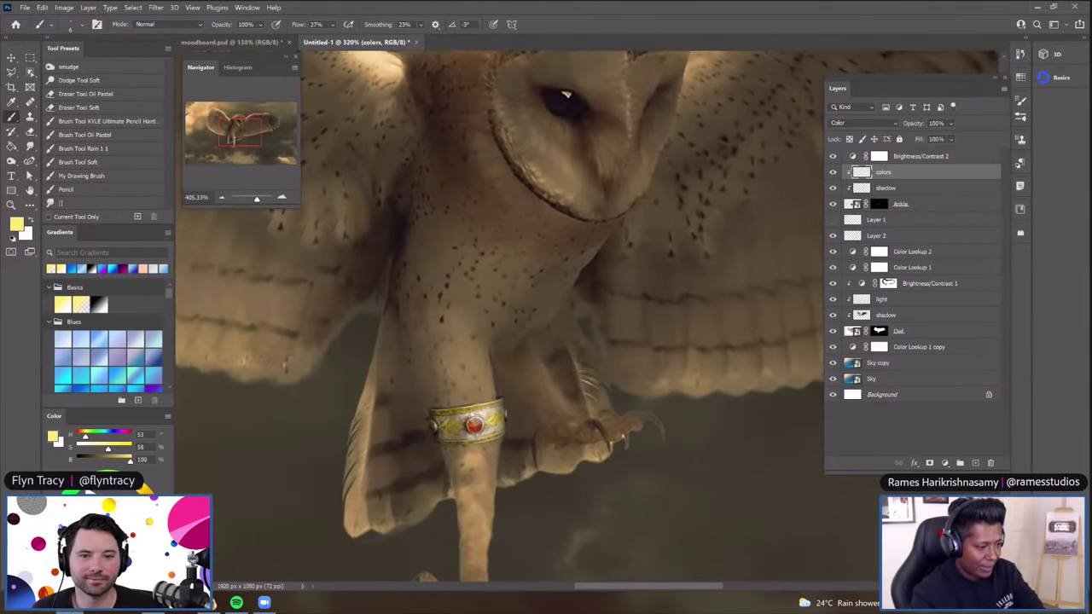
scroll(471, 408, up, 1)
scroll(471, 409, up, 1)
mouse_move(467, 409)
mouse_down()
mouse_move(478, 413)
mouse_move(466, 417)
mouse_up()
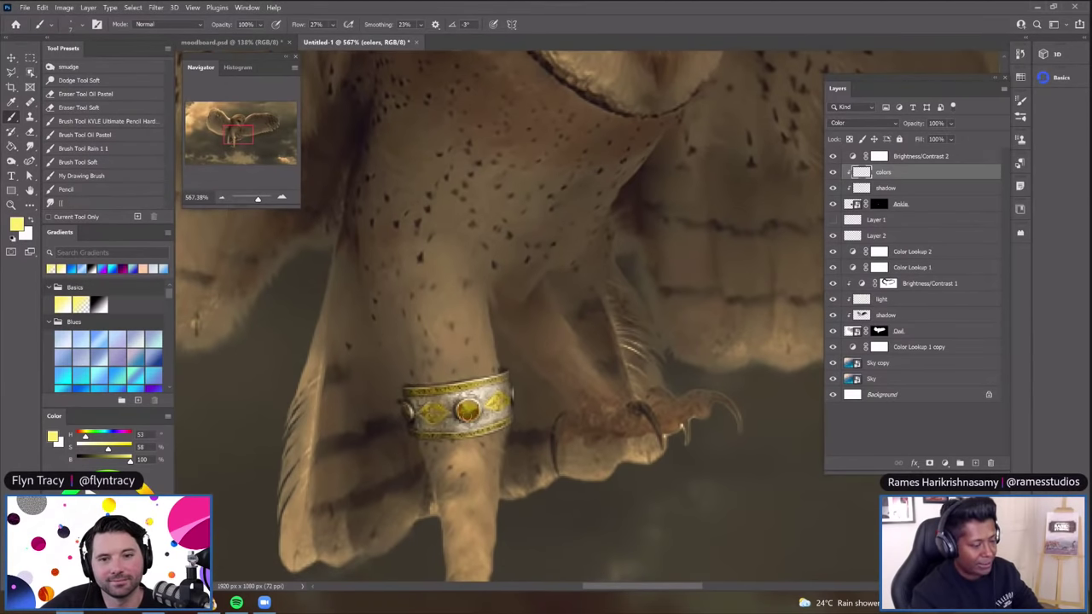
Shift the hue of the colors layer to -40 with Hue/Saturation to turn the bracelet's painted details red
scroll(549, 296, down, 4)
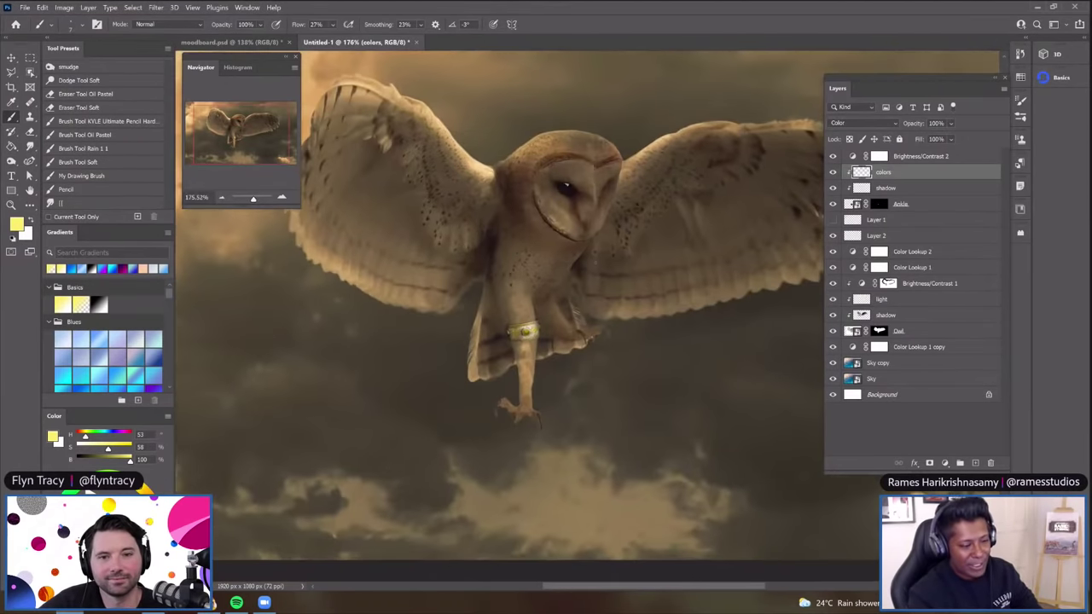
scroll(588, 255, up, 1)
scroll(367, 356, up, 1)
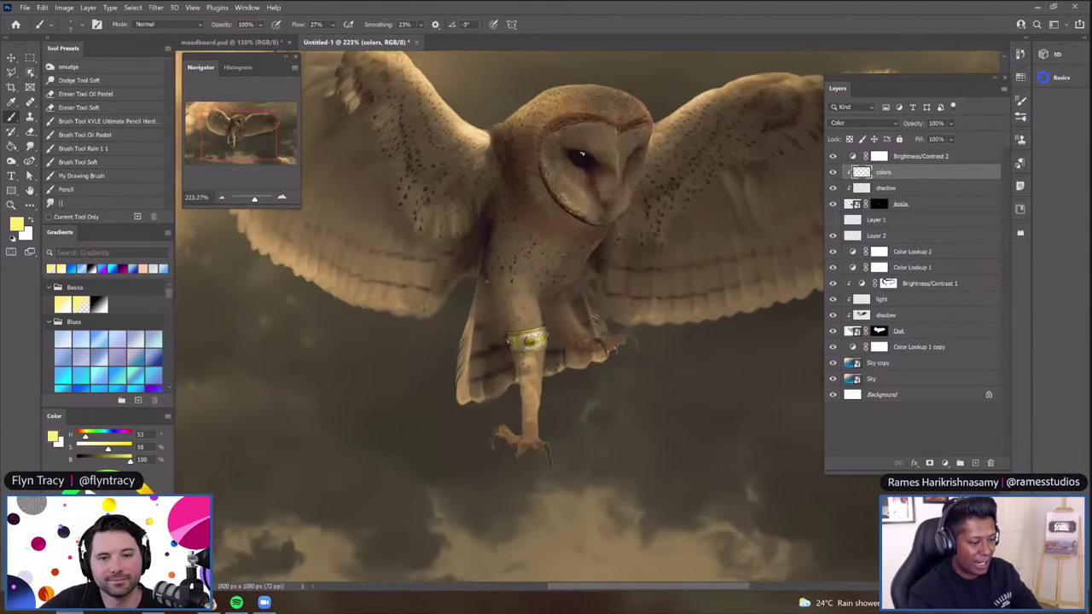
scroll(348, 435, down, 2)
scroll(522, 239, up, 1)
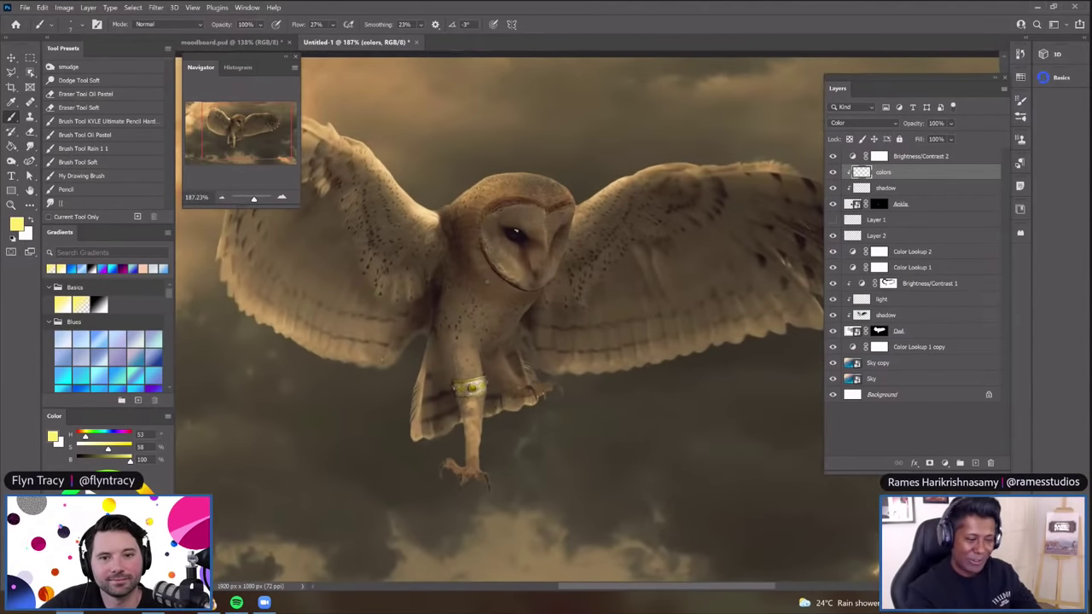
drag(860, 175, 893, 174)
key(ctrl+u)
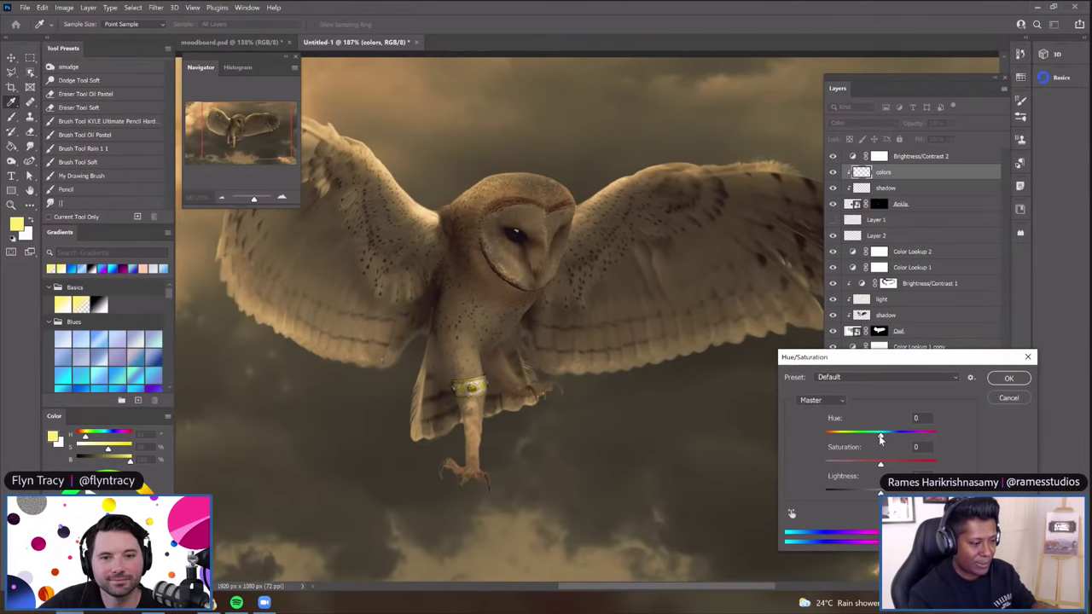
mouse_move(880, 438)
mouse_down()
mouse_move(832, 439)
mouse_move(859, 440)
mouse_up()
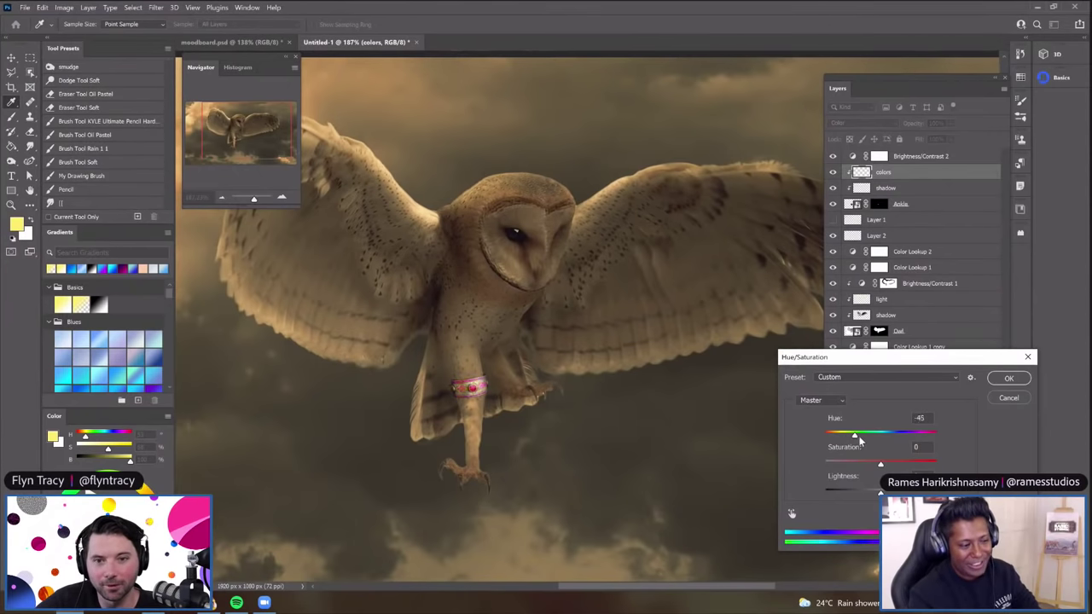
click(1009, 380)
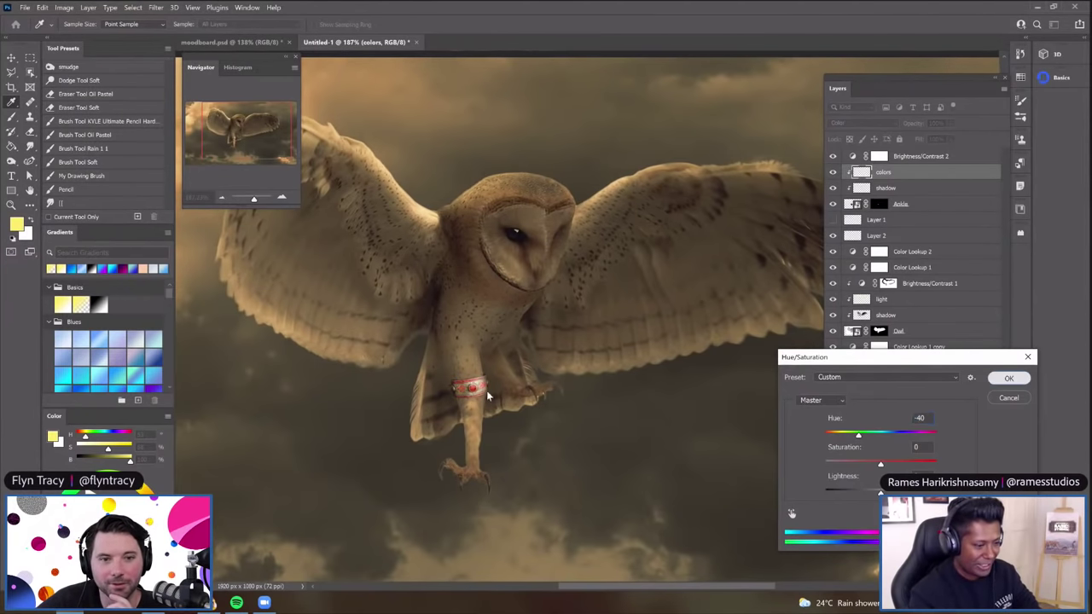
Shift the hue of the colors layer to +19 with Hue/Saturation to turn the bracelet's painted details golden orange
scroll(459, 389, up, 3)
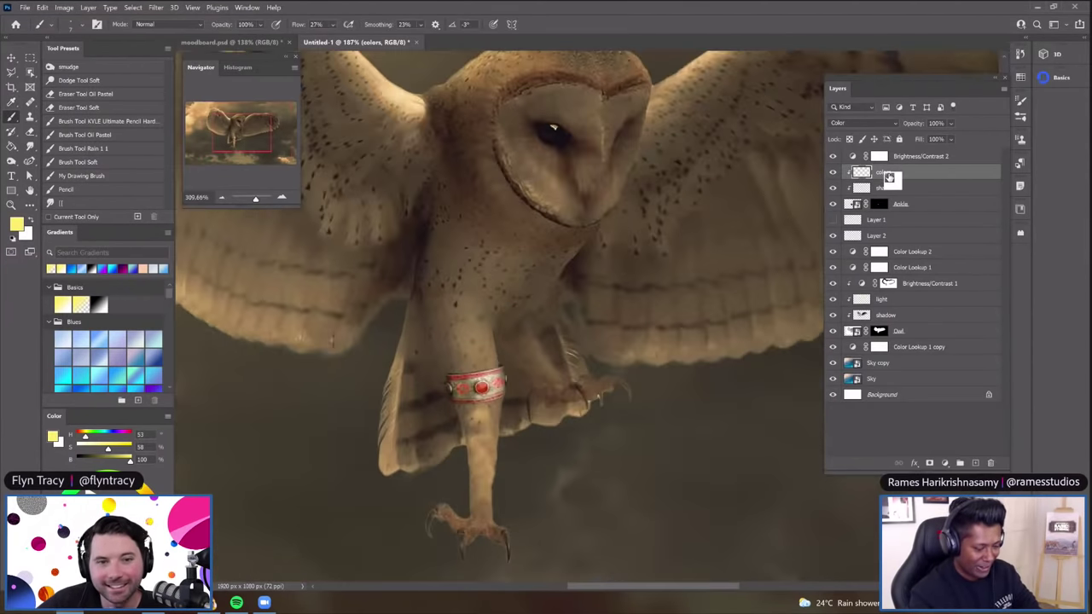
key(ctrl+u)
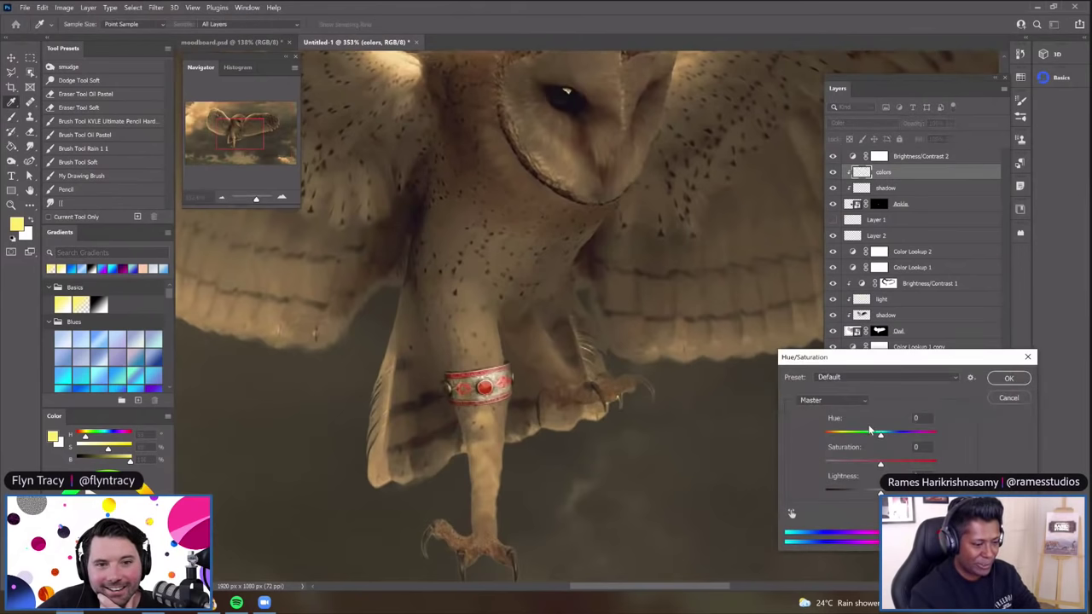
mouse_move(879, 436)
mouse_down()
mouse_move(931, 431)
mouse_move(869, 438)
mouse_up()
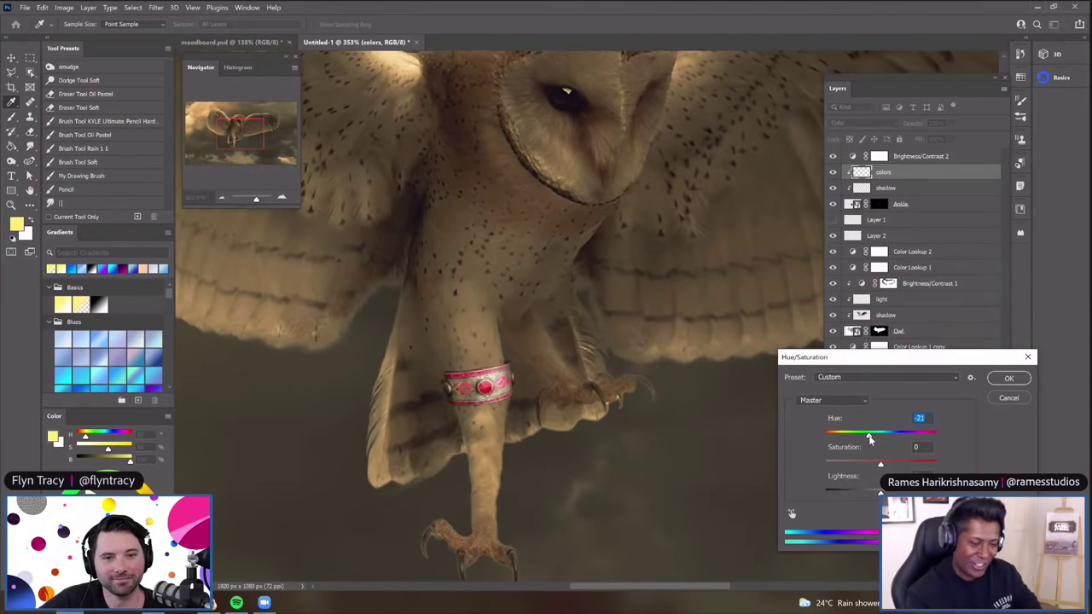
click(842, 436)
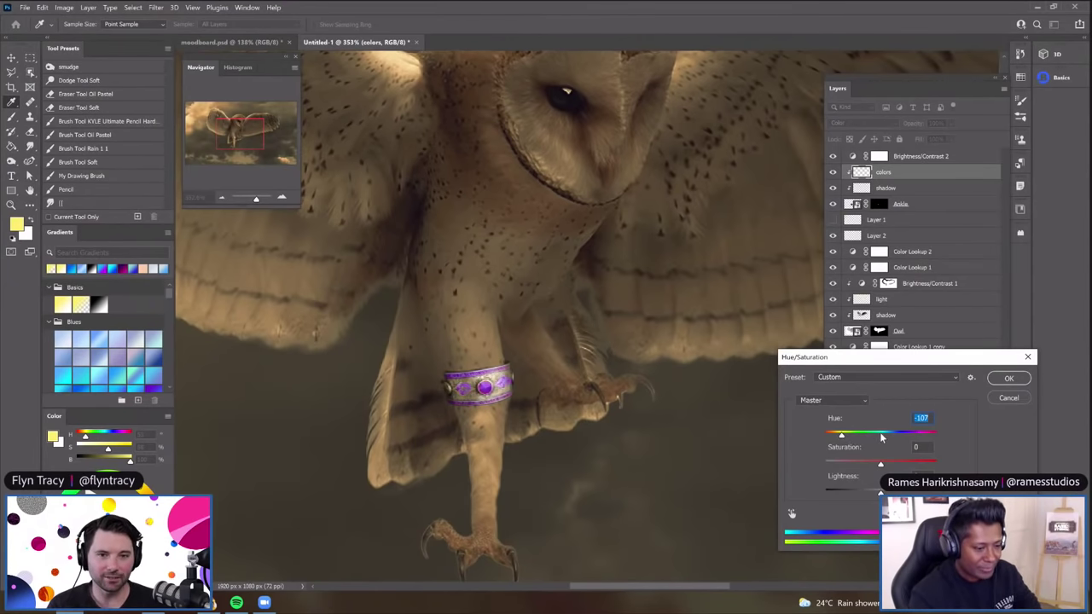
click(882, 436)
drag(889, 437, 882, 437)
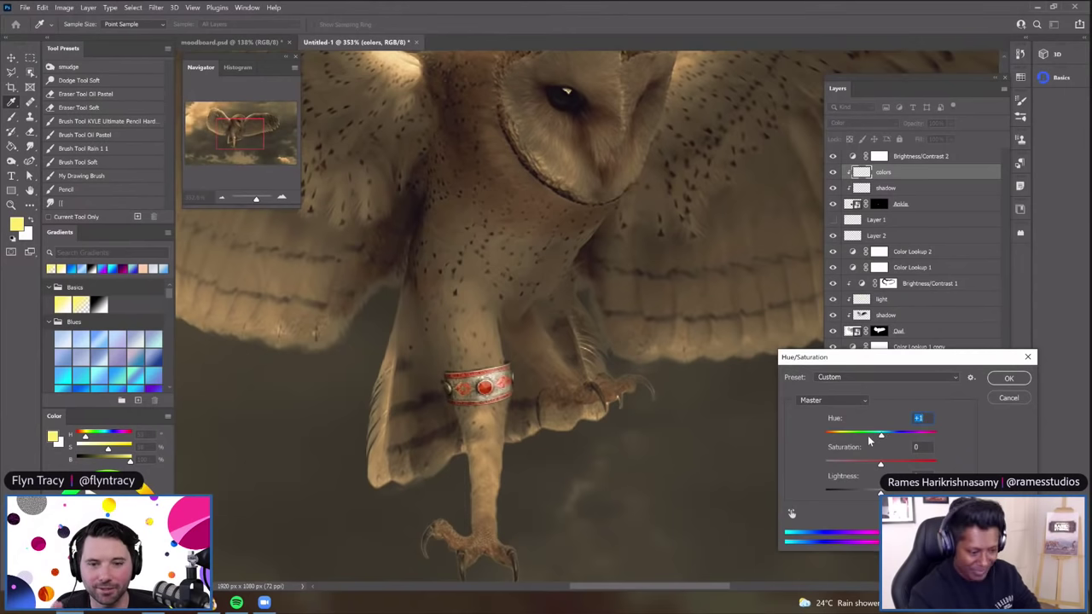
click(896, 438)
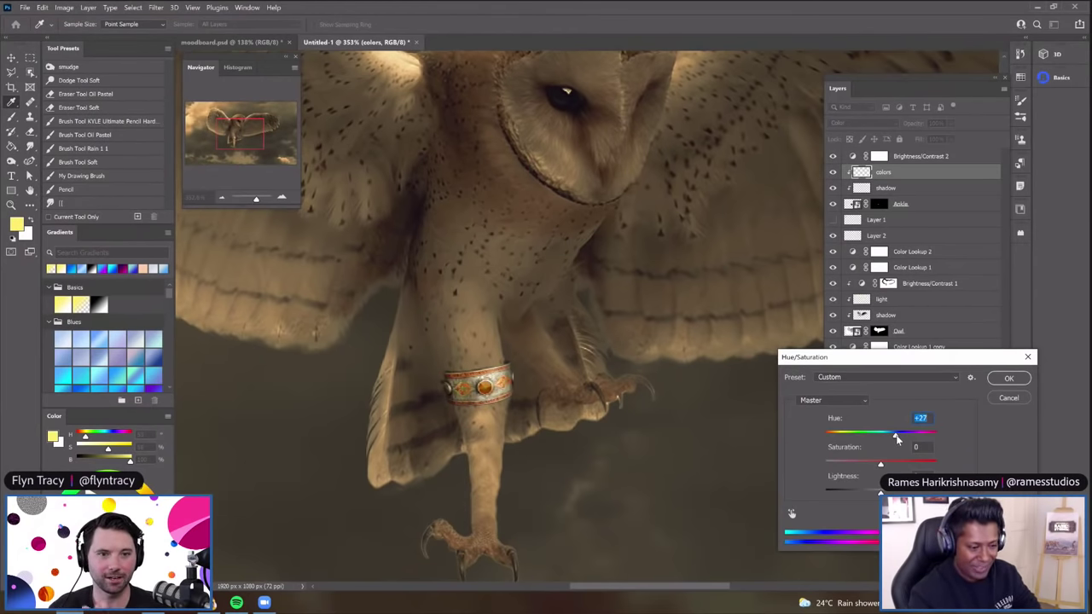
drag(895, 438, 890, 439)
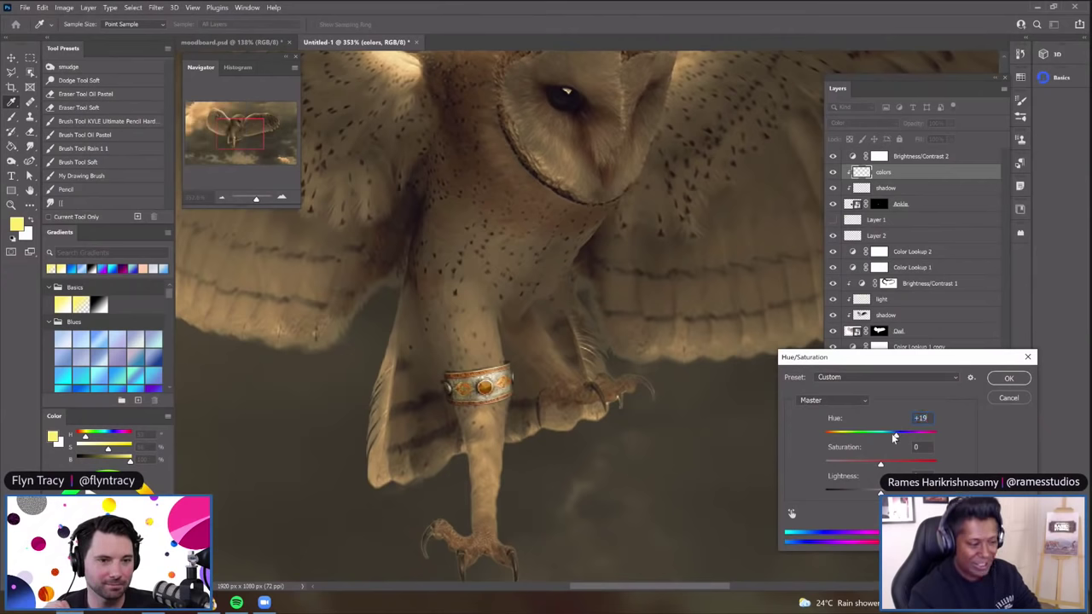
click(1006, 379)
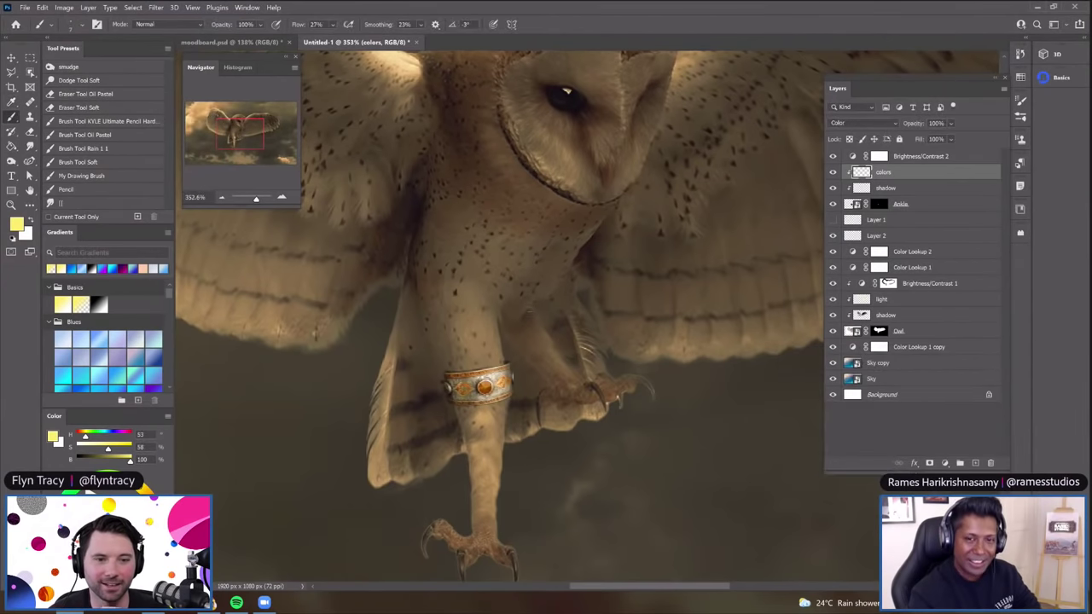
Examine the recoloured bracelet against the whole owl and up close on the leg
scroll(587, 320, down, 3)
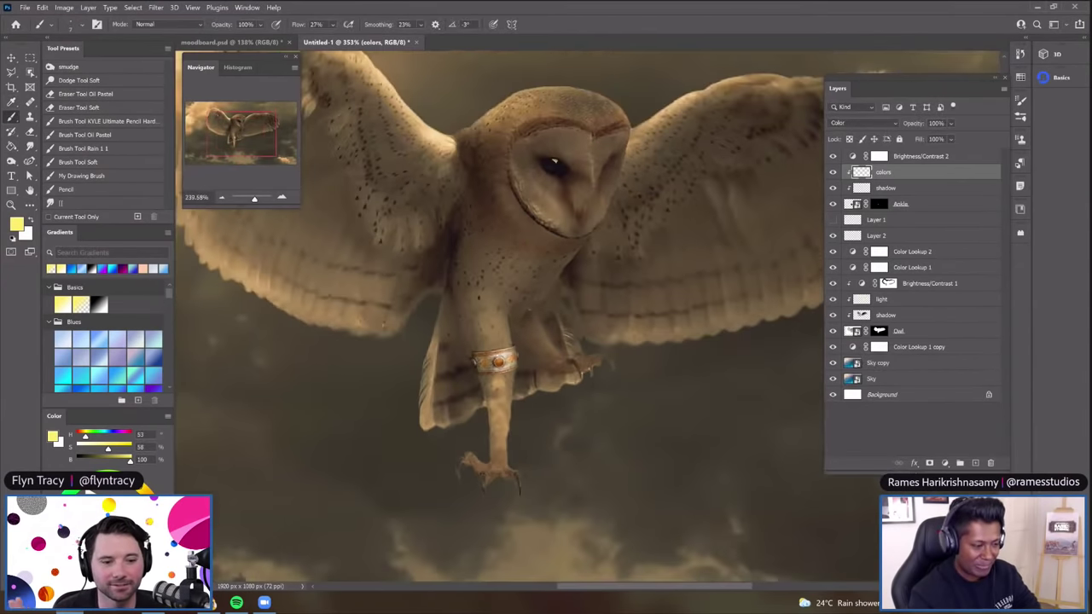
scroll(587, 320, down, 5)
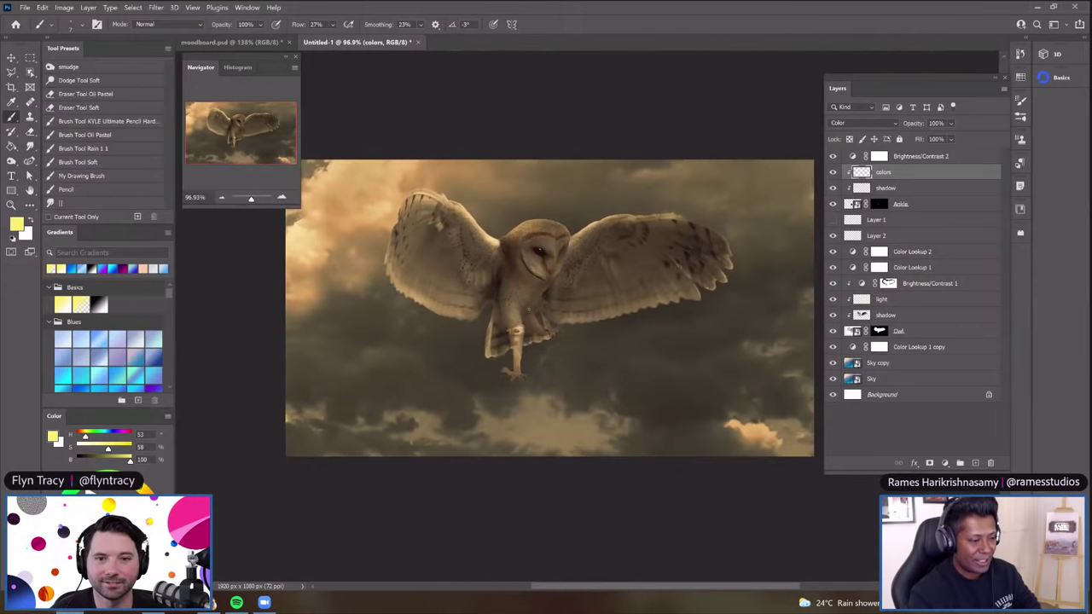
scroll(517, 325, up, 3)
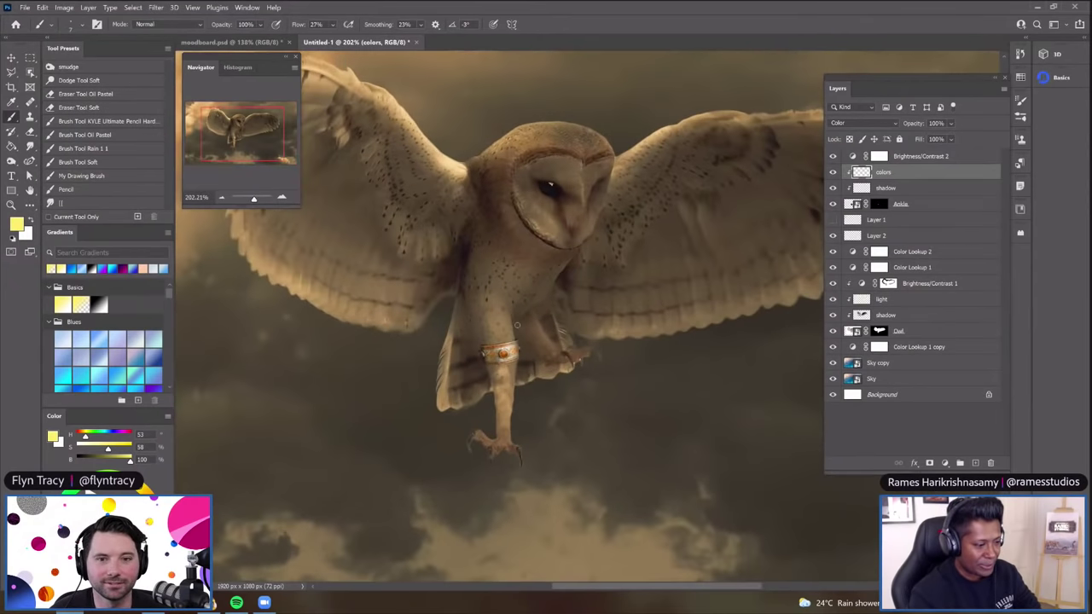
scroll(498, 349, up, 2)
scroll(583, 353, up, 2)
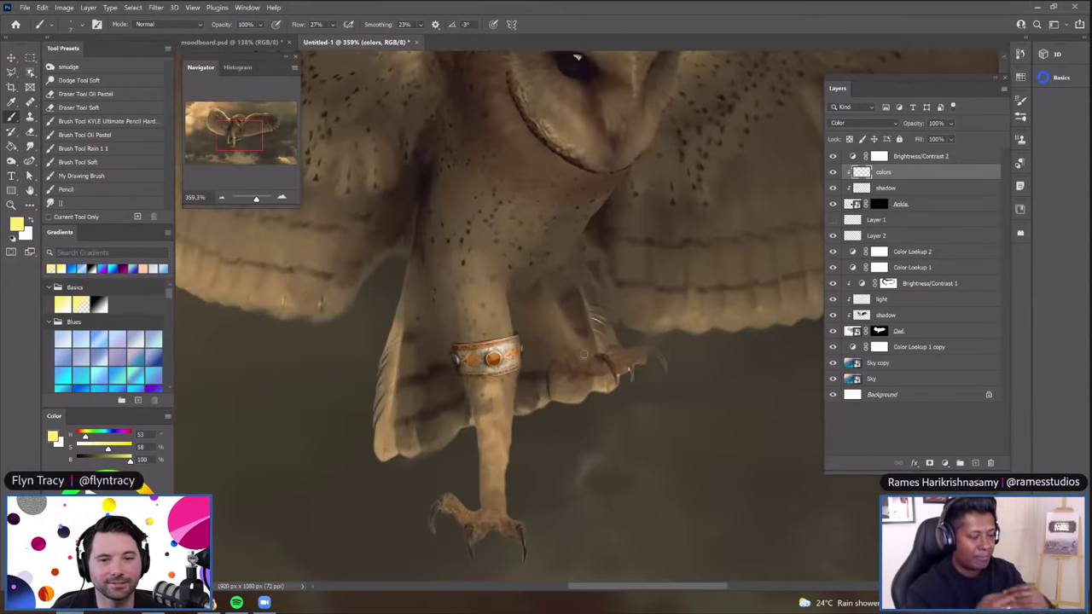
scroll(583, 353, up, 1)
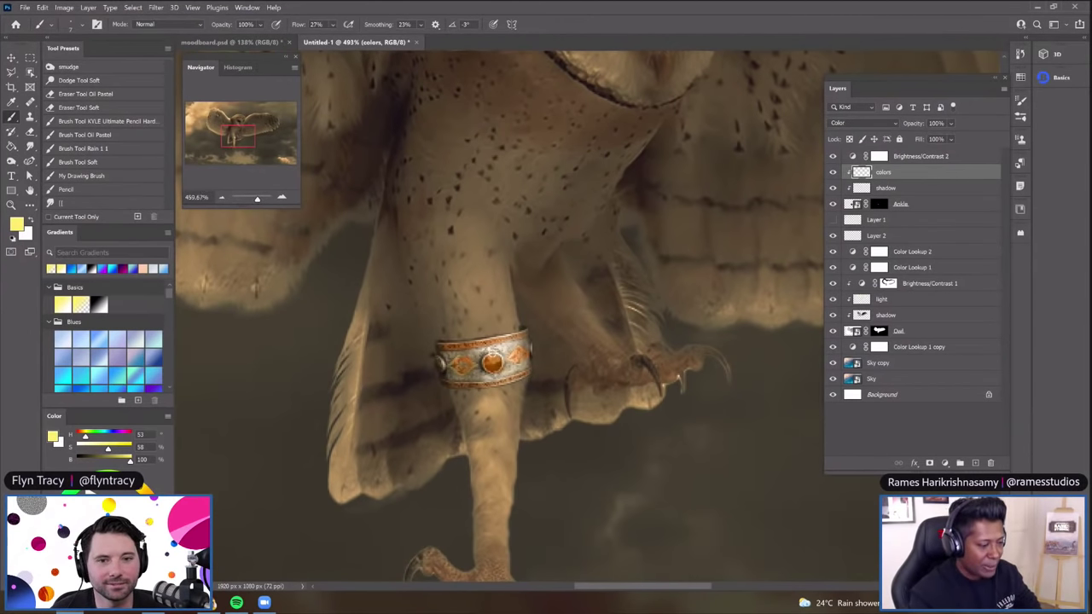
scroll(517, 388, down, 1)
scroll(519, 379, up, 1)
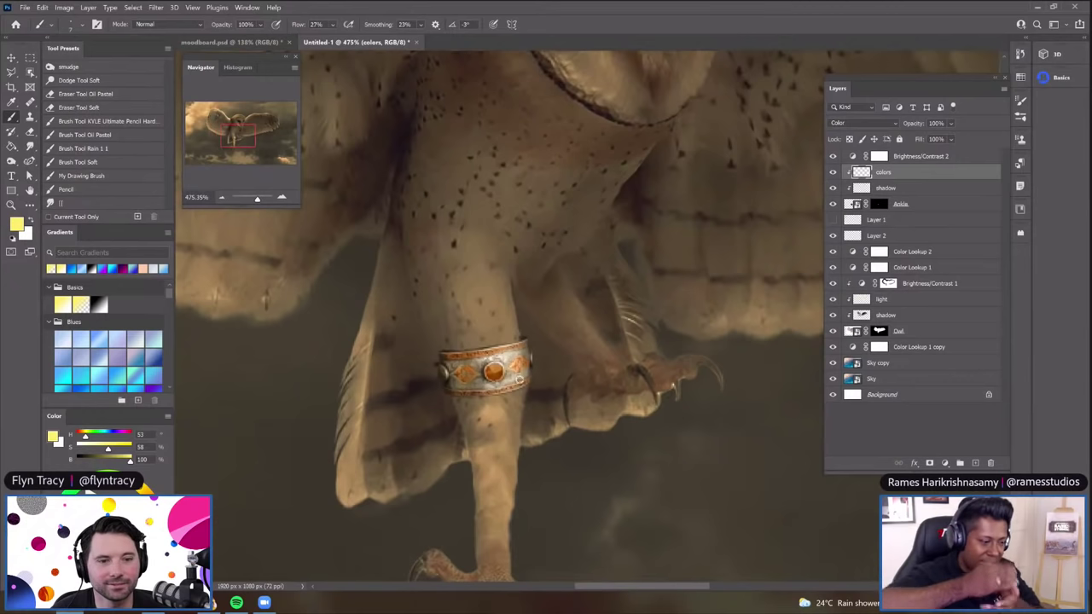
Paint a black contact shadow on the leg along the bracelet's lower edge, using the owl's Soft Light shadow layer
drag(914, 226, 899, 318)
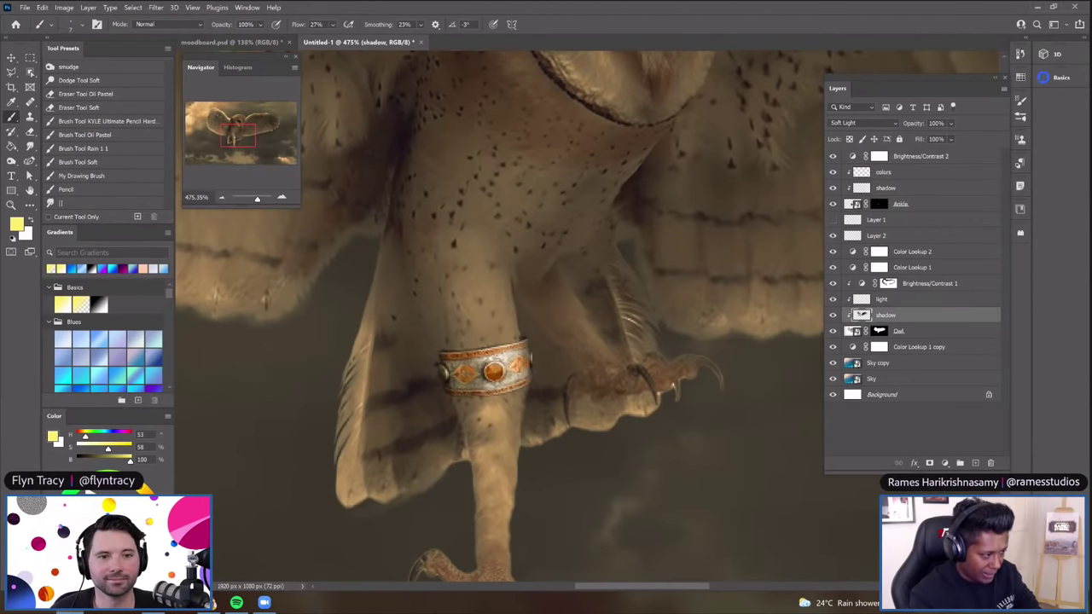
scroll(462, 366, up, 1)
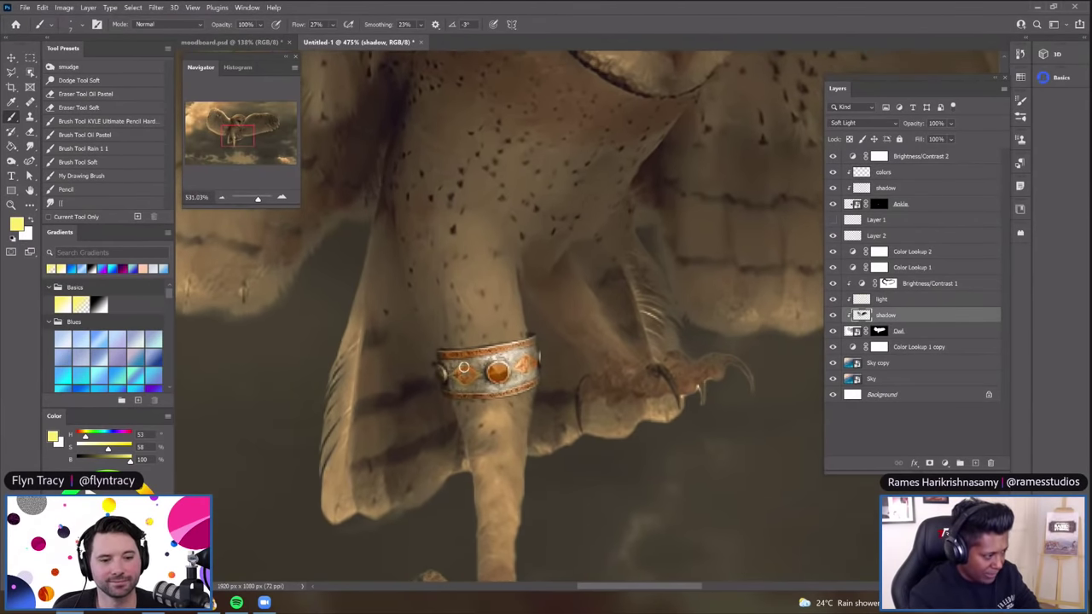
scroll(466, 375, up, 1)
key(d)
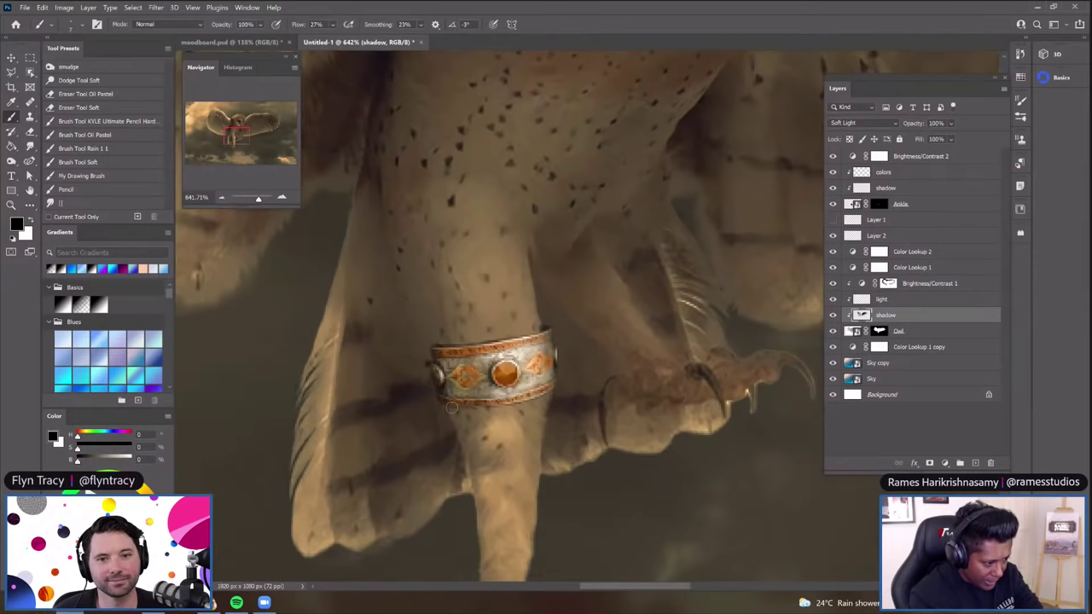
scroll(452, 406, up, 2)
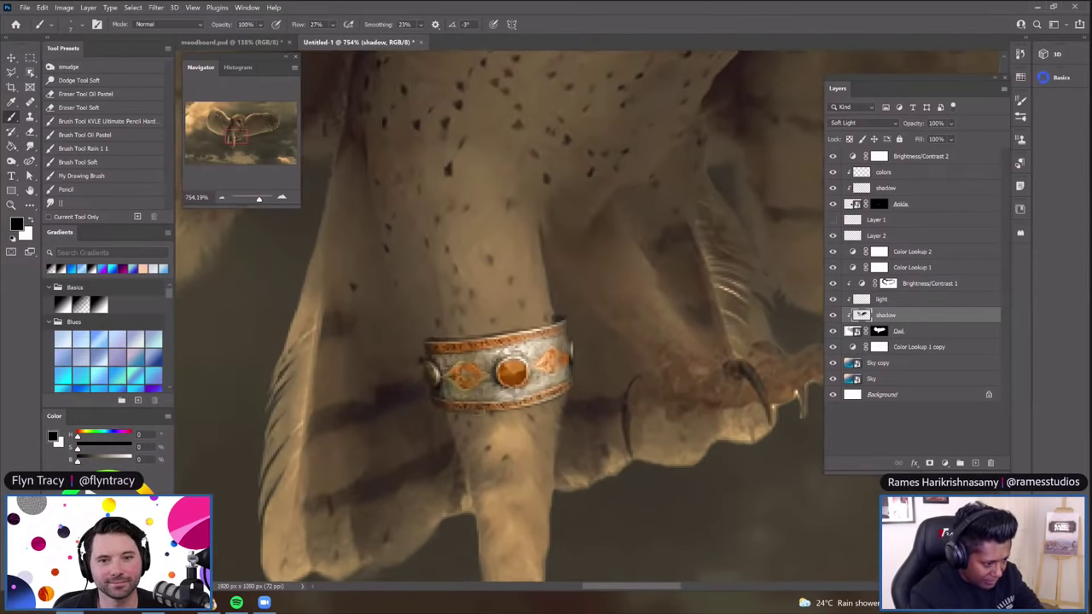
drag(479, 415, 517, 414)
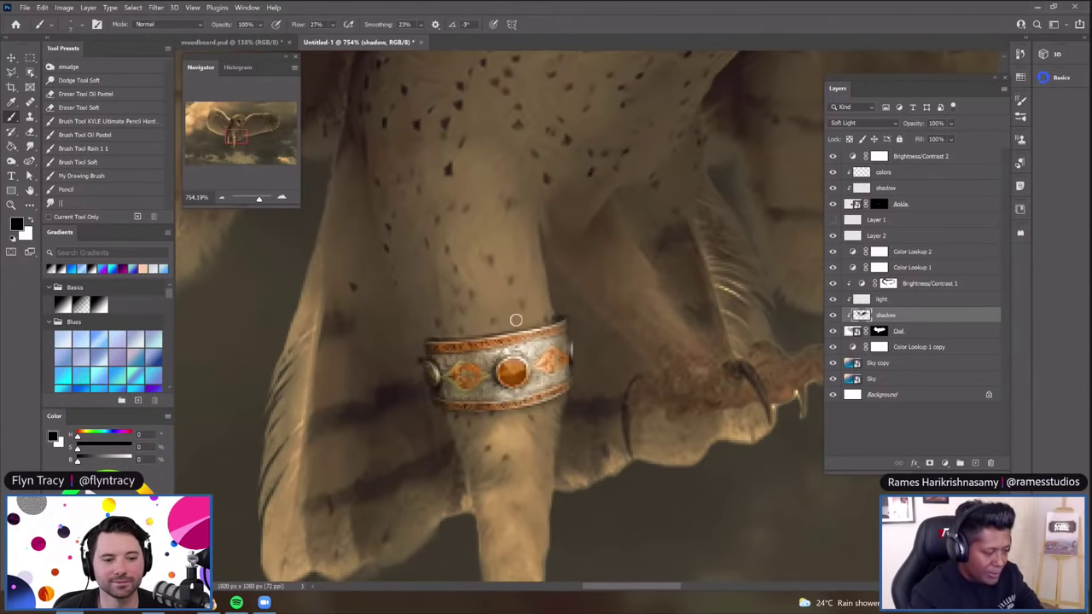
Examine the shaded bracelet in the full composite, and inspect the edges of the owl's leg and claws up close
key(ctrl+0)
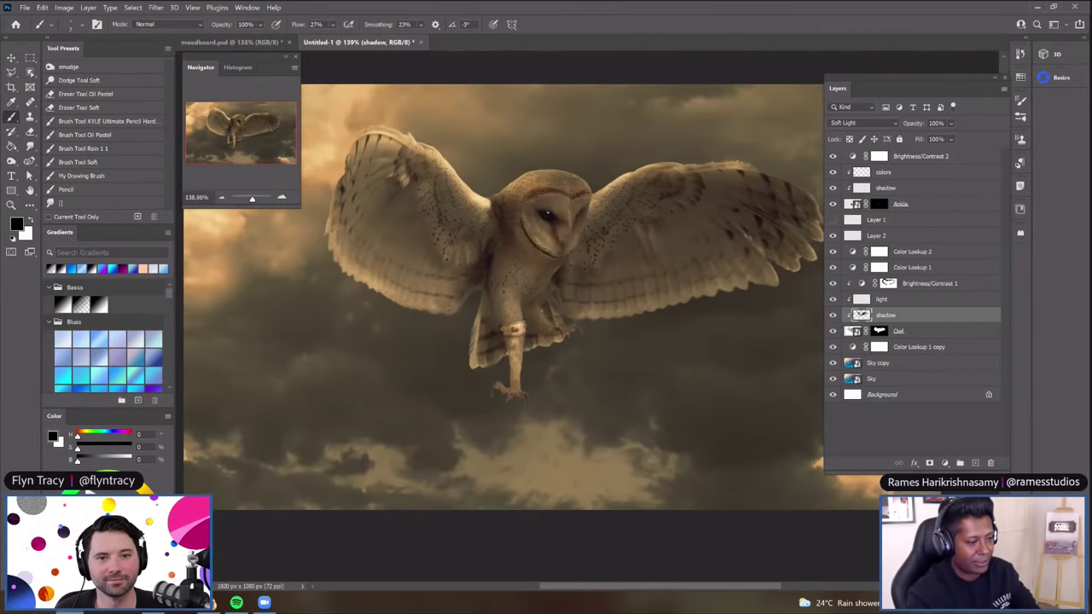
scroll(540, 299, down, 2)
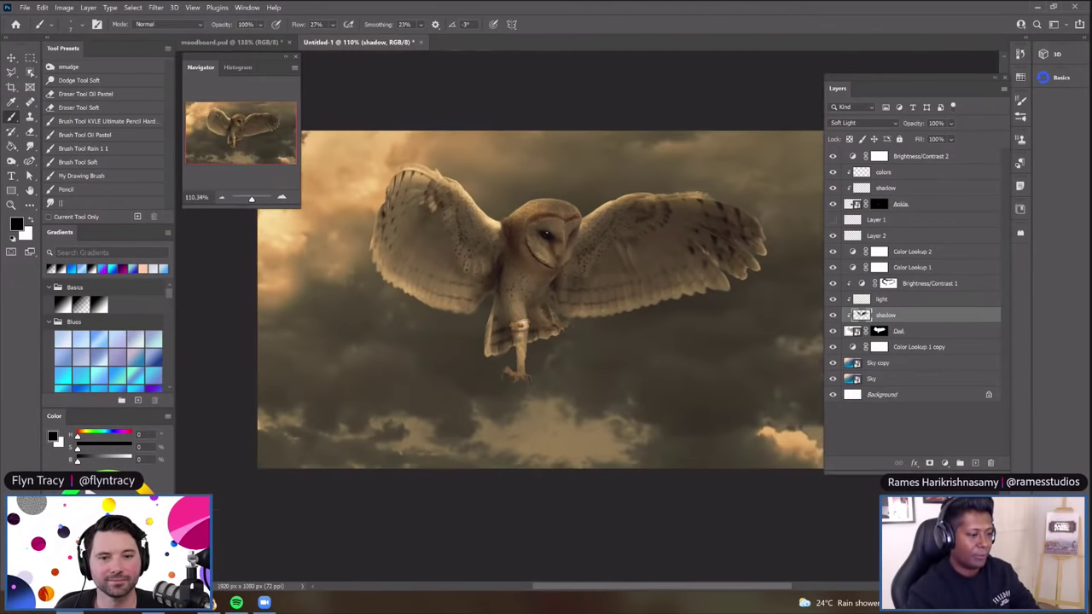
scroll(540, 298, down, 1)
scroll(540, 298, up, 1)
scroll(540, 299, down, 1)
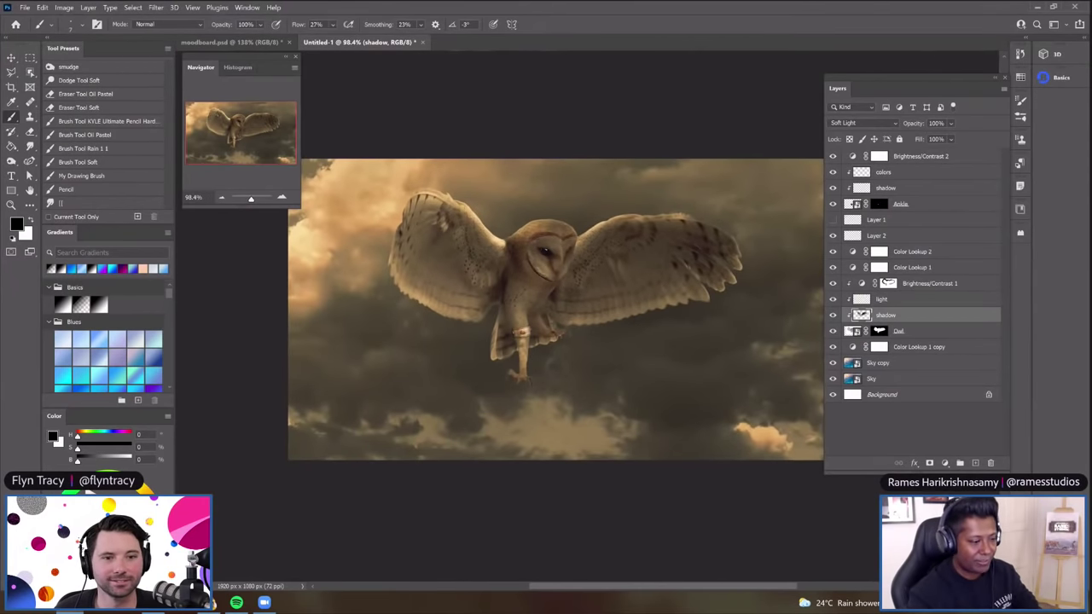
scroll(524, 368, up, 12)
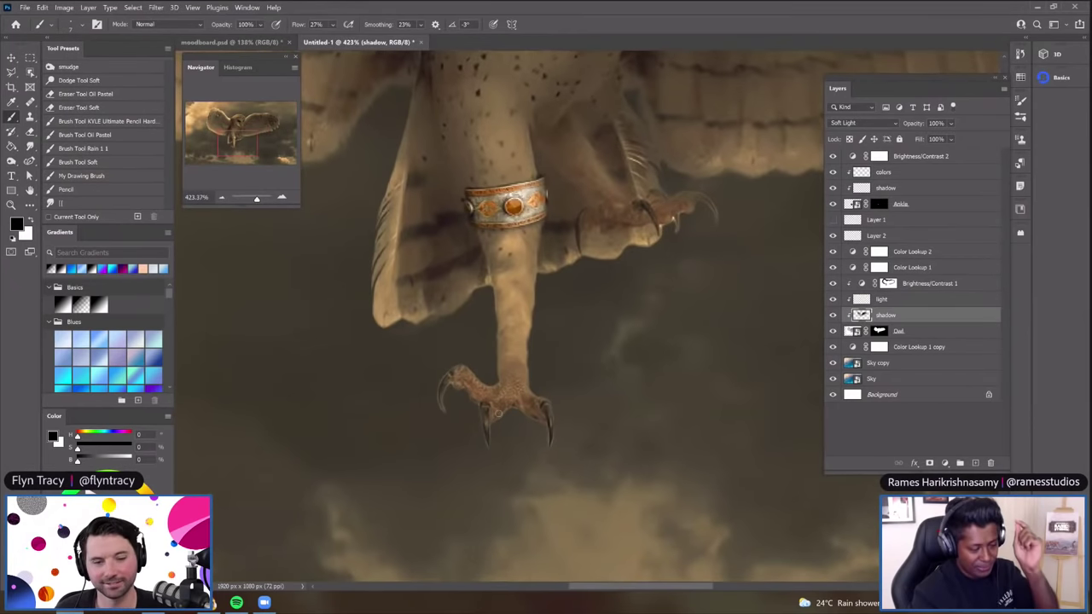
scroll(504, 419, up, 2)
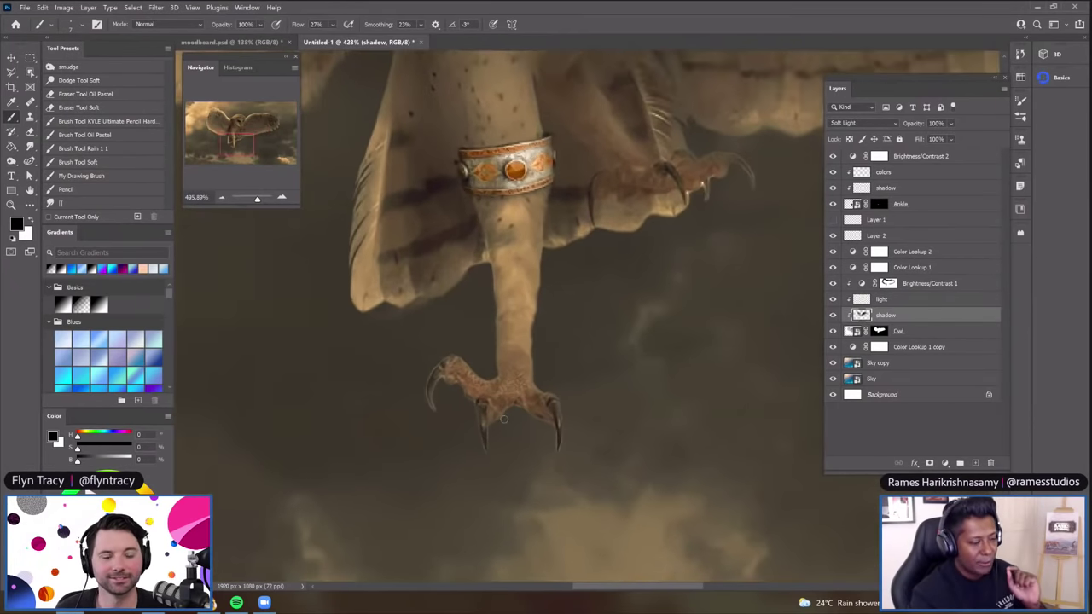
scroll(503, 419, up, 2)
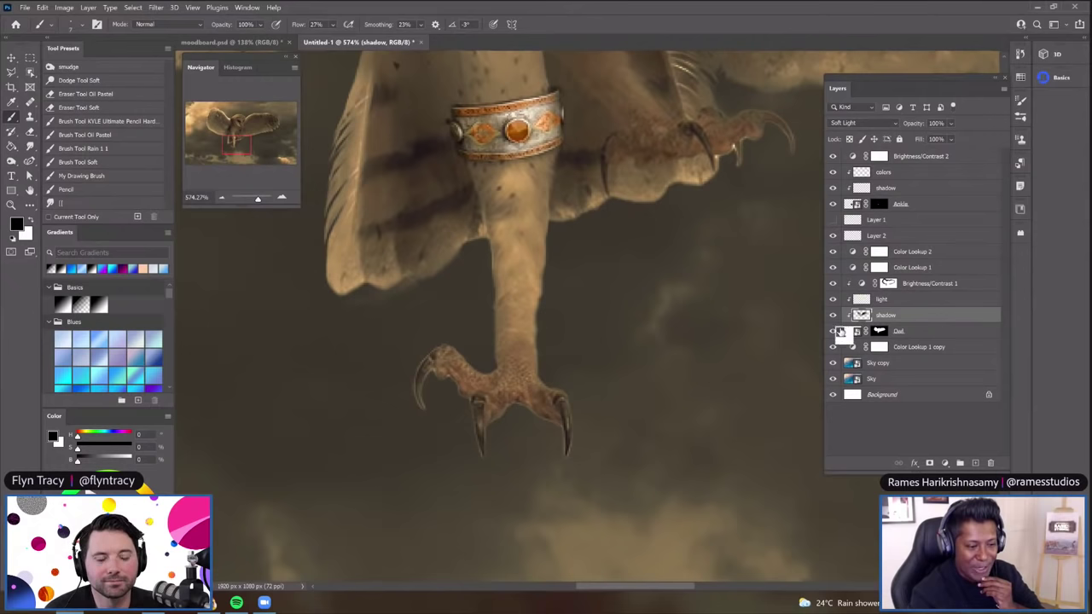
Open the Minimum filter on the Owl layer's mask, with its dialog moved clear of the owl's leg and claws
click(879, 331)
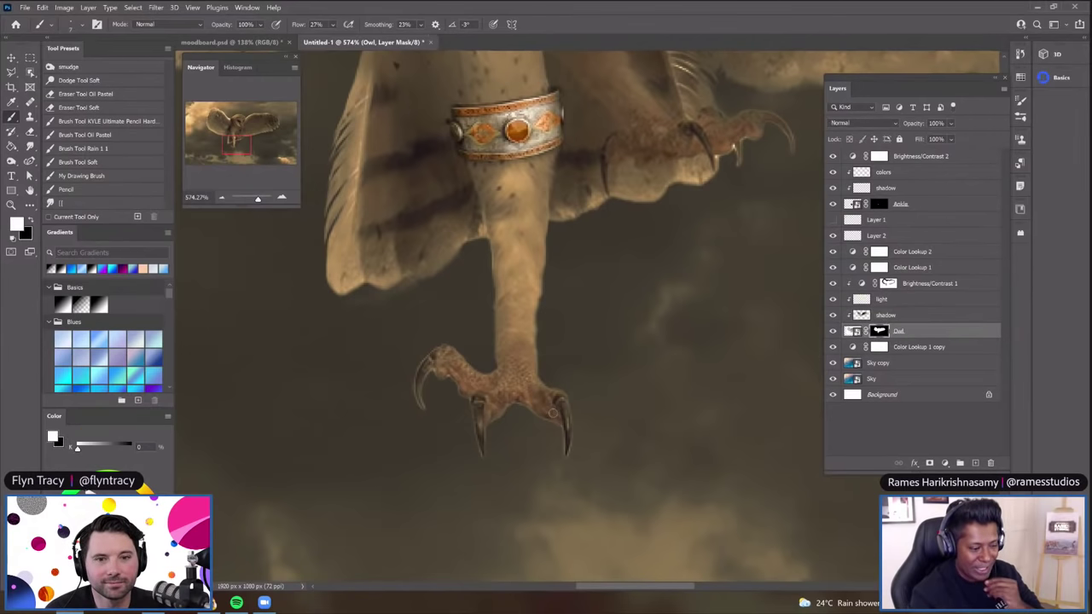
key(x)
scroll(555, 431, up, 2)
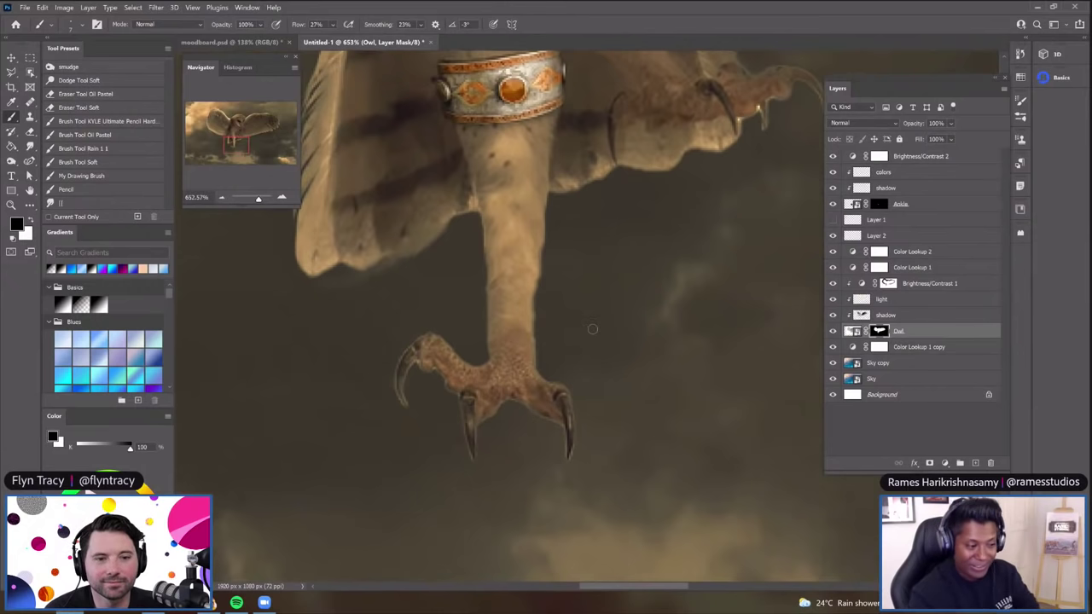
scroll(592, 328, down, 3)
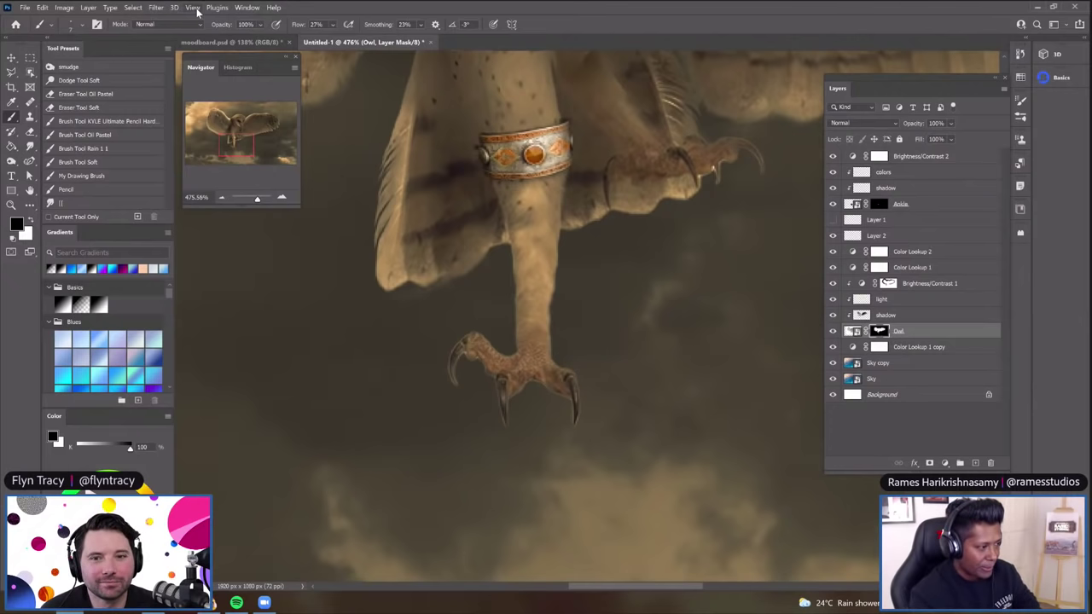
click(154, 9)
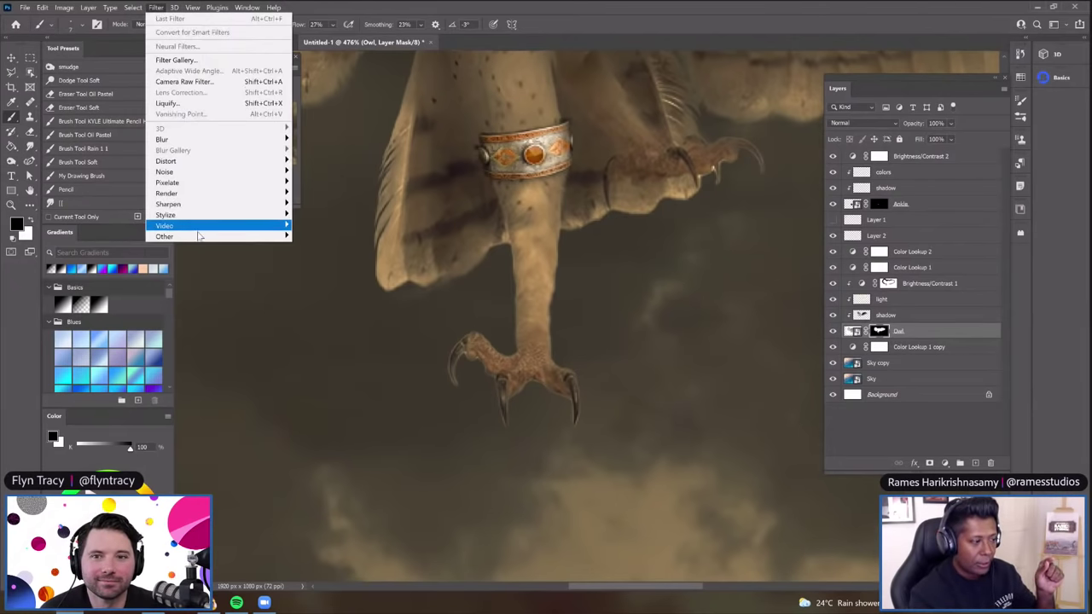
mouse_move(197, 237)
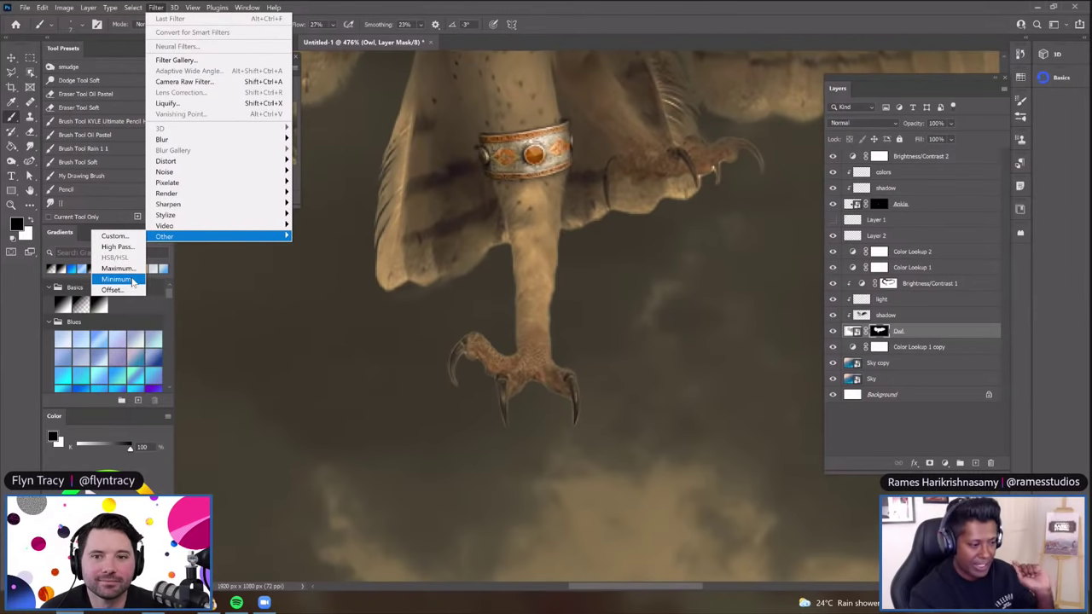
click(117, 279)
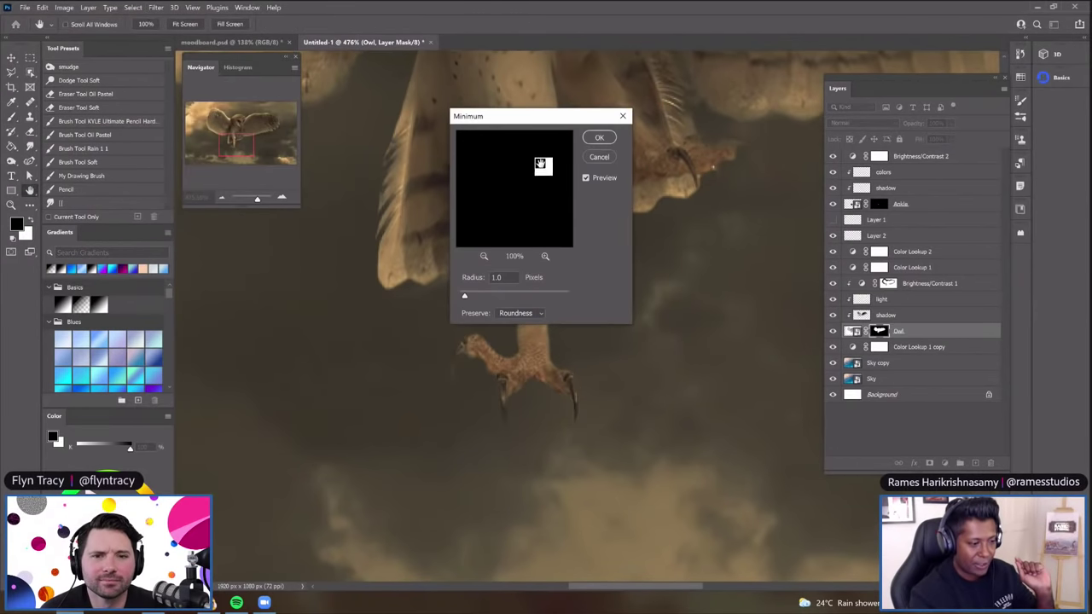
drag(539, 124, 700, 130)
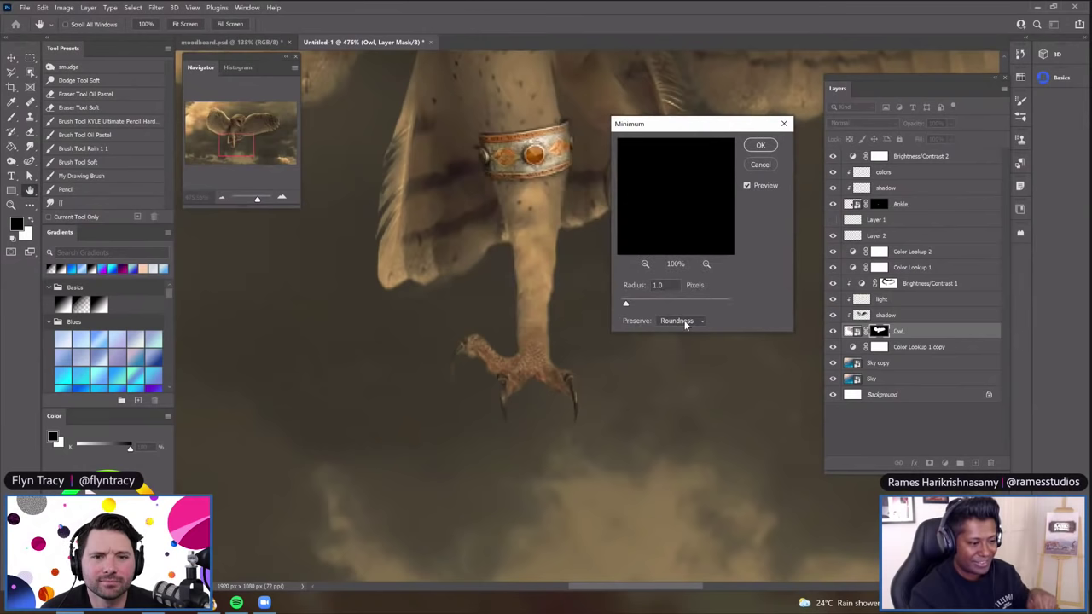
Try Minimum filter radii of 0.2 and 3.7 pixels on the owl's mask, comparing the Squareness and Roundness options
click(747, 187)
click(747, 186)
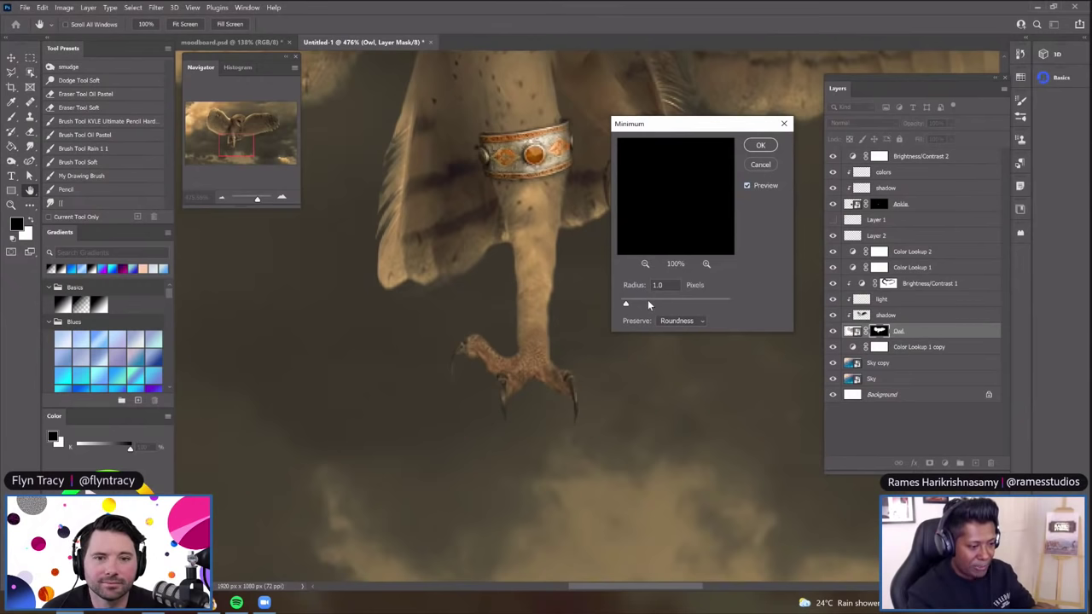
drag(627, 304, 620, 303)
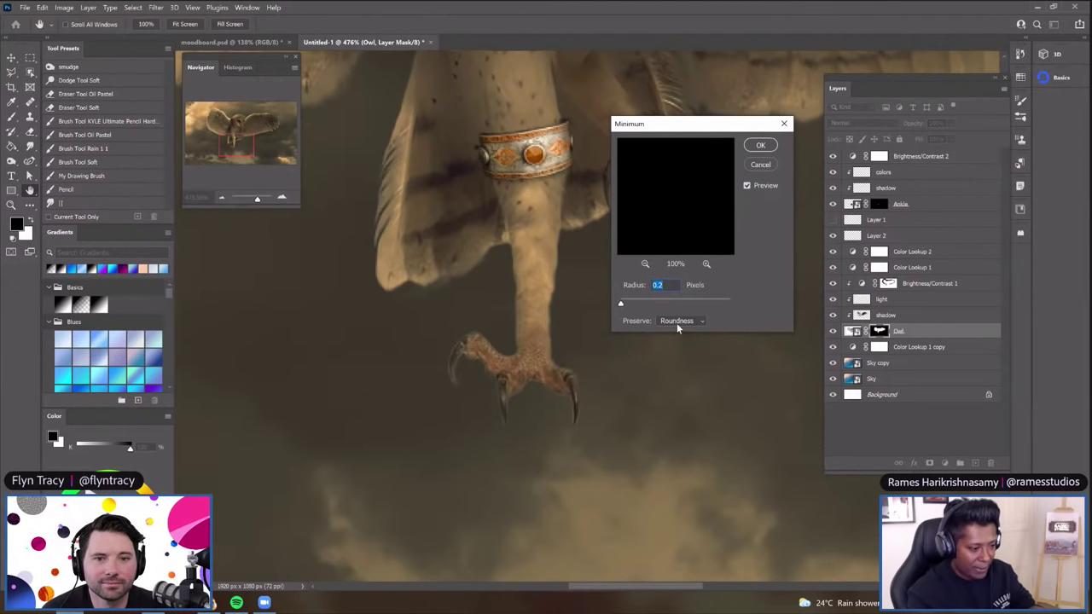
click(676, 322)
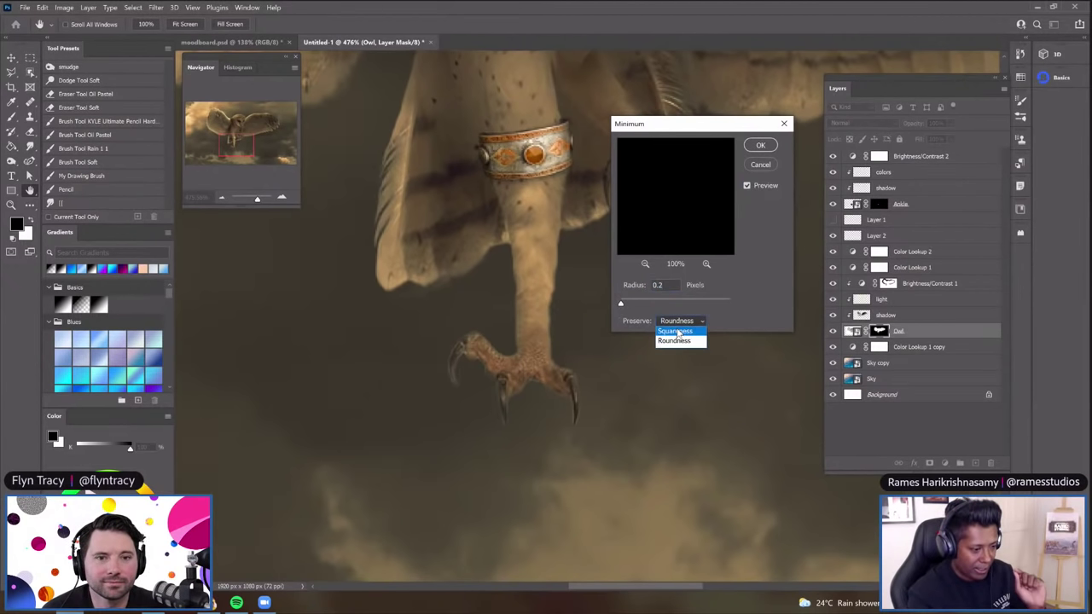
click(678, 332)
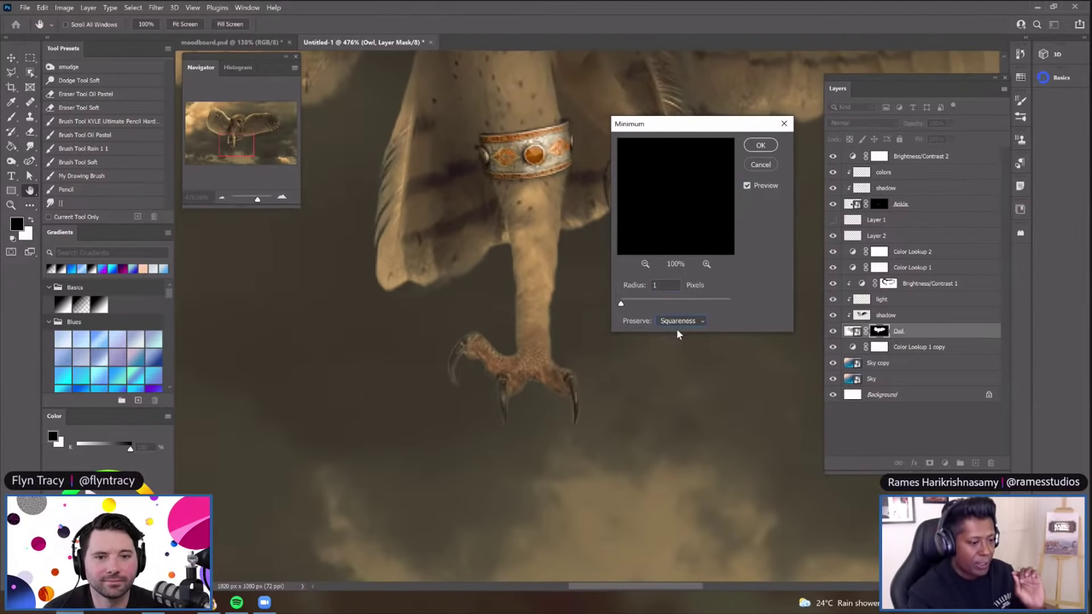
click(678, 322)
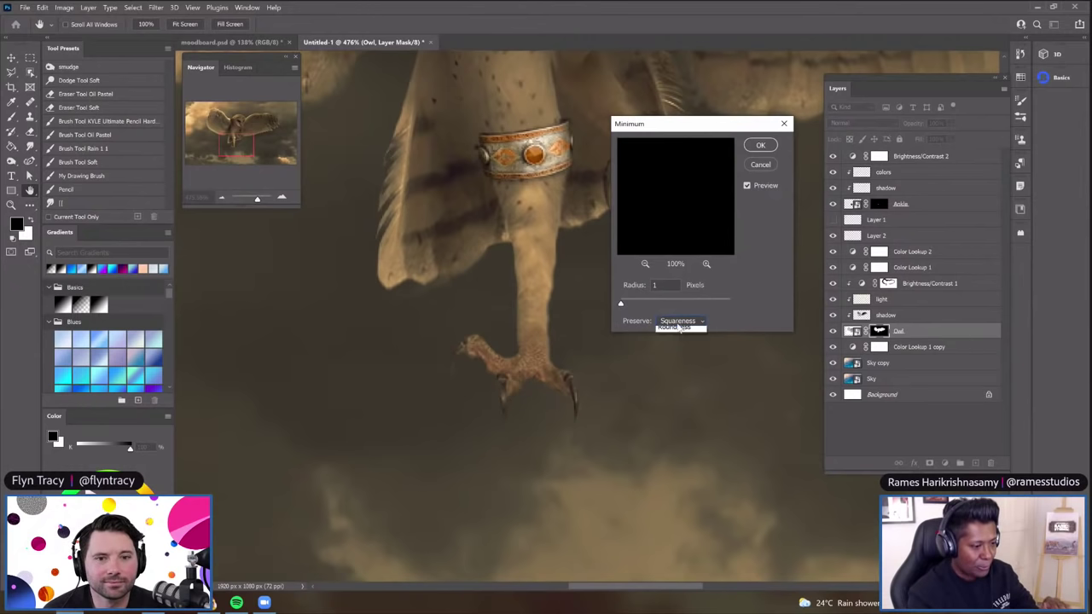
click(678, 343)
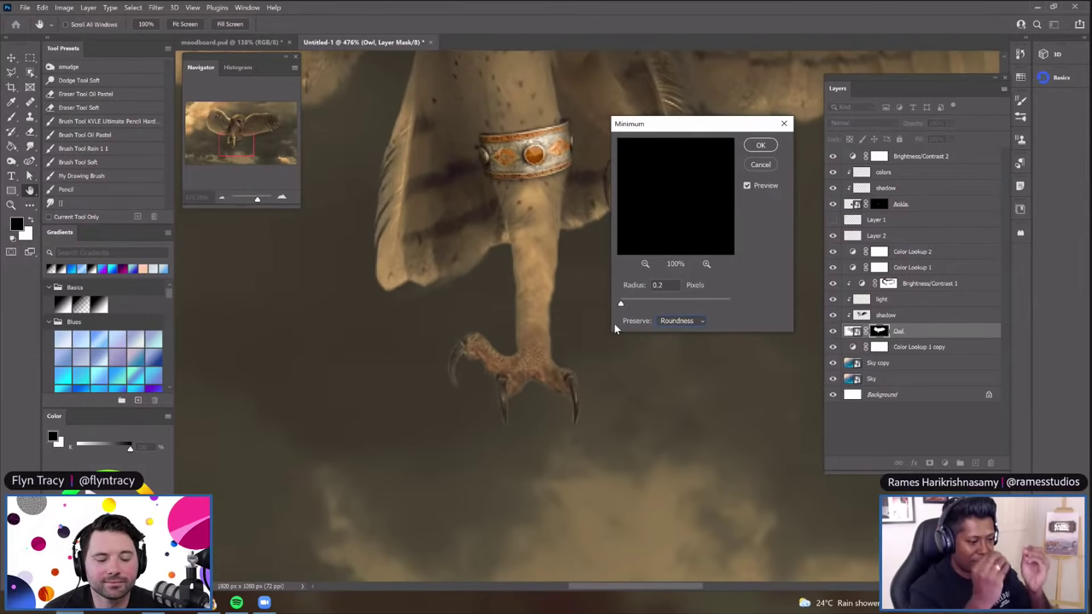
click(626, 305)
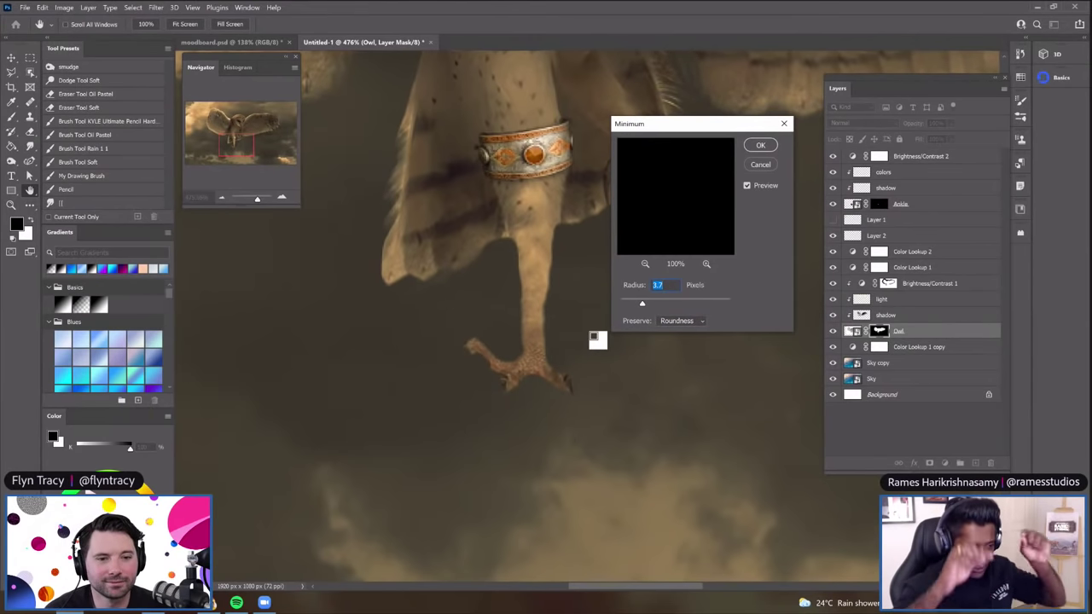
Apply the Minimum filter to the Owl layer's mask with a radius of 1 pixel, preserving Squareness
drag(642, 304, 621, 304)
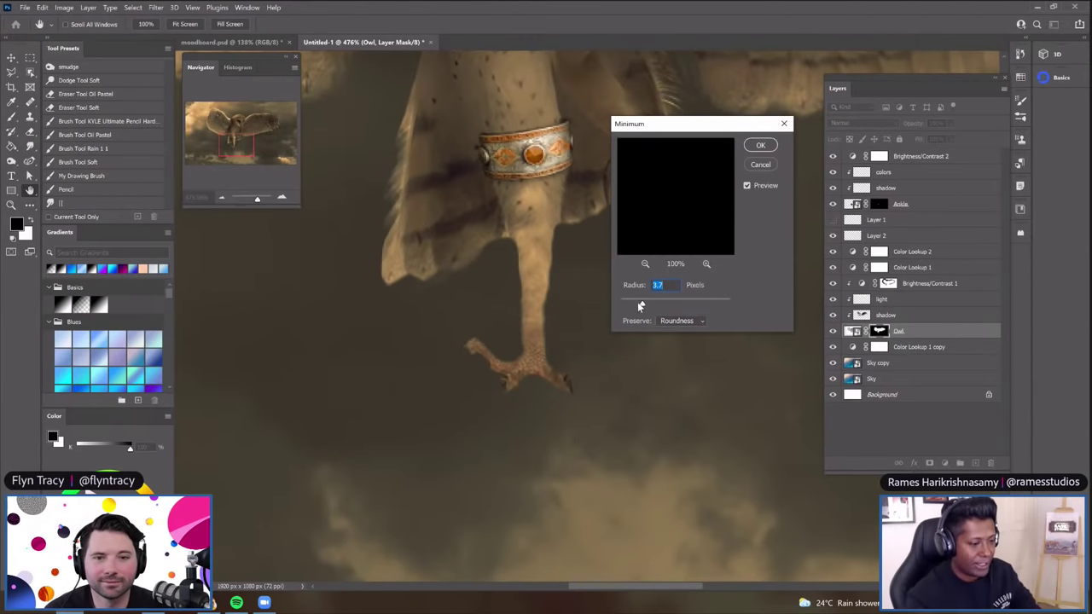
click(683, 320)
click(678, 338)
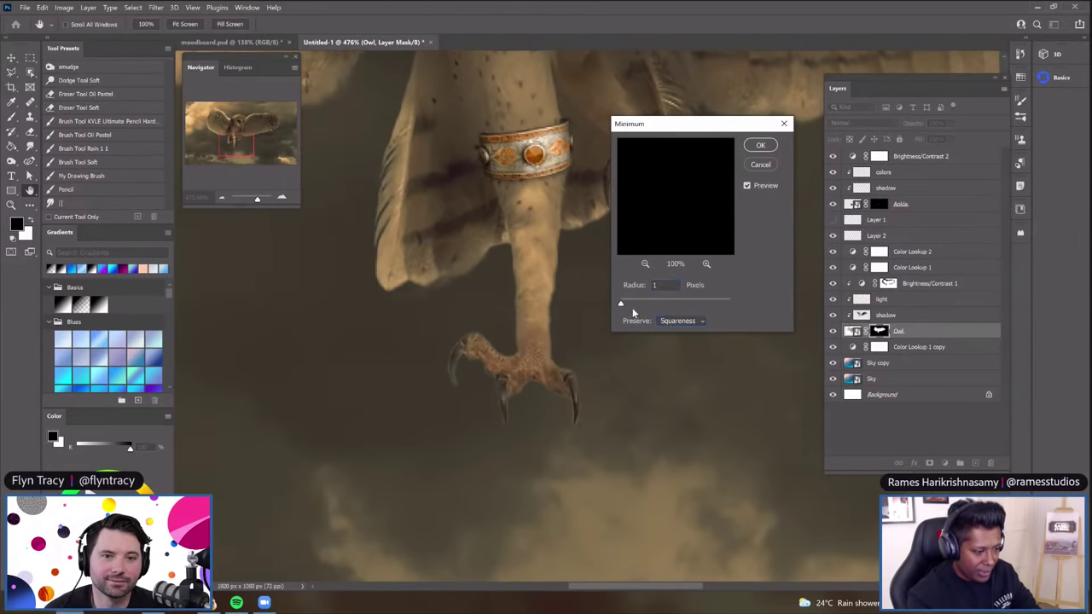
click(760, 145)
Examine the contracted mask edges around the owl's leg and claws, both up close and in the full composite
key(b)
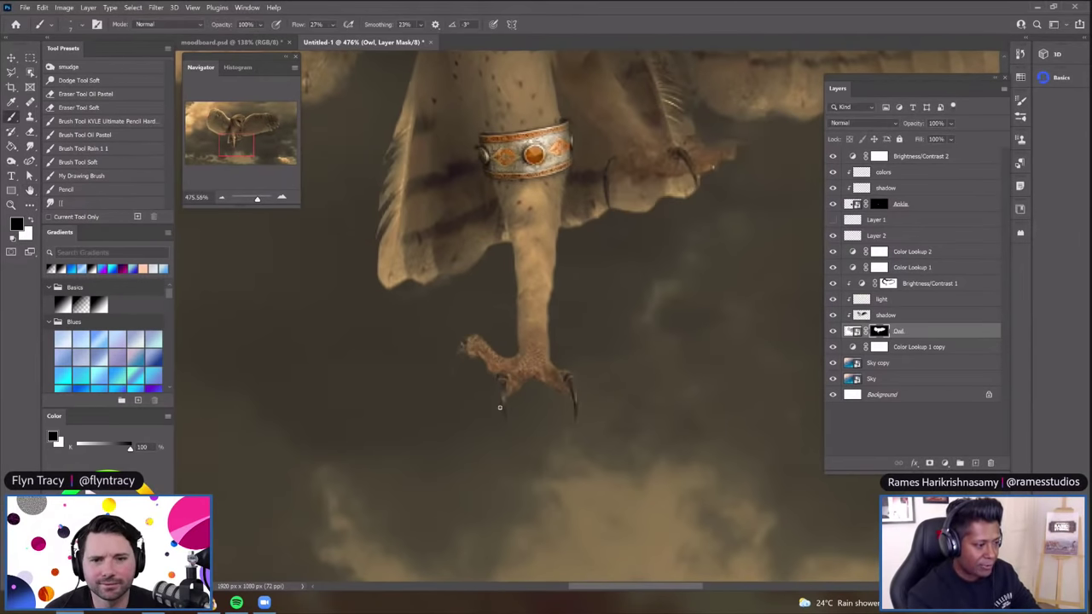
scroll(502, 403, down, 3)
scroll(504, 398, down, 3)
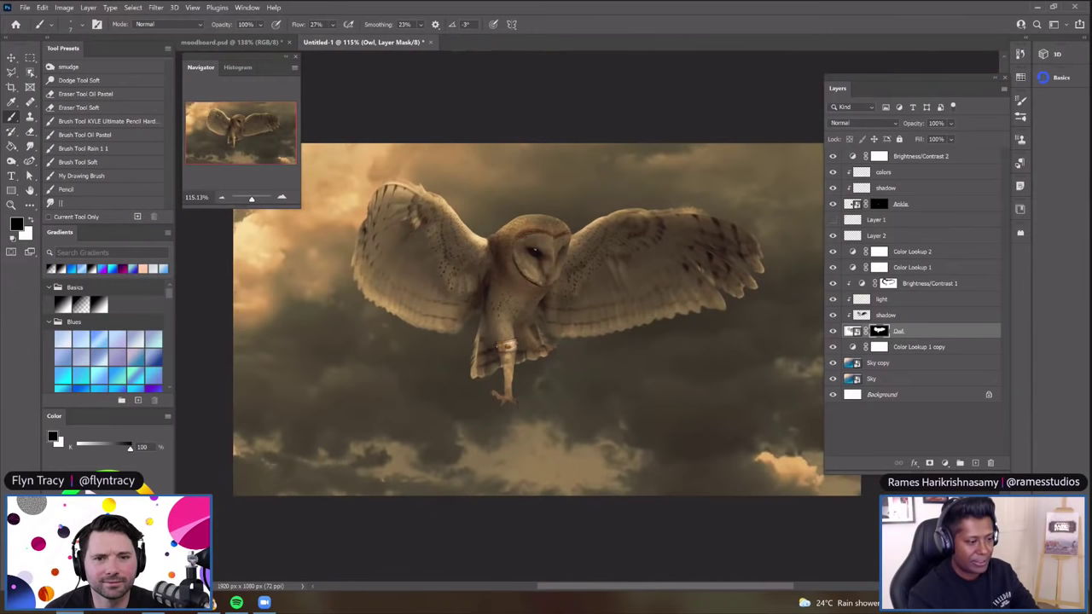
scroll(503, 392, up, 5)
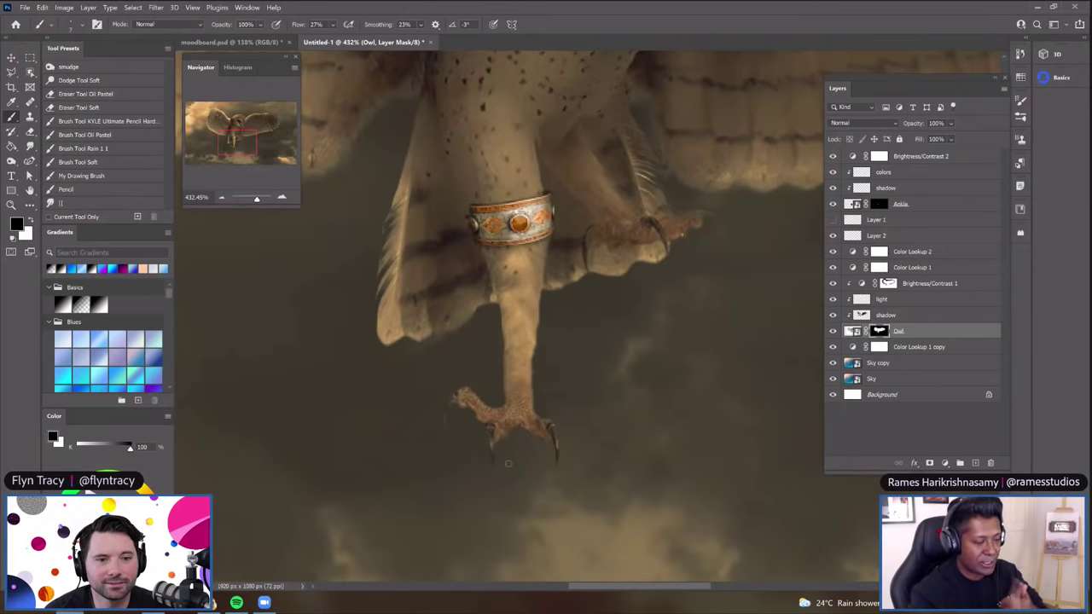
scroll(476, 424, down, 2)
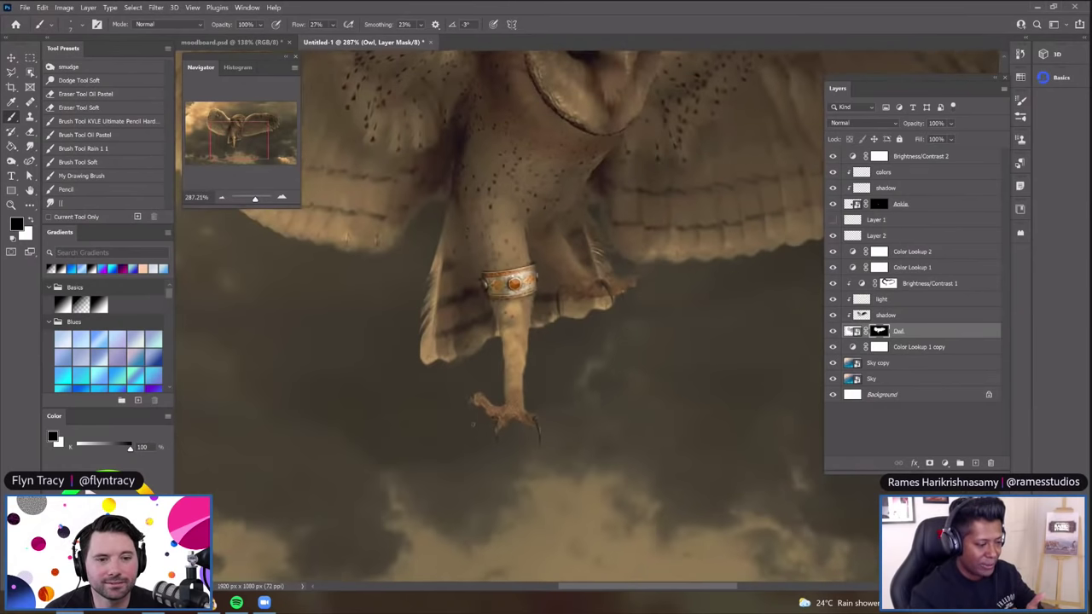
scroll(486, 388, down, 2)
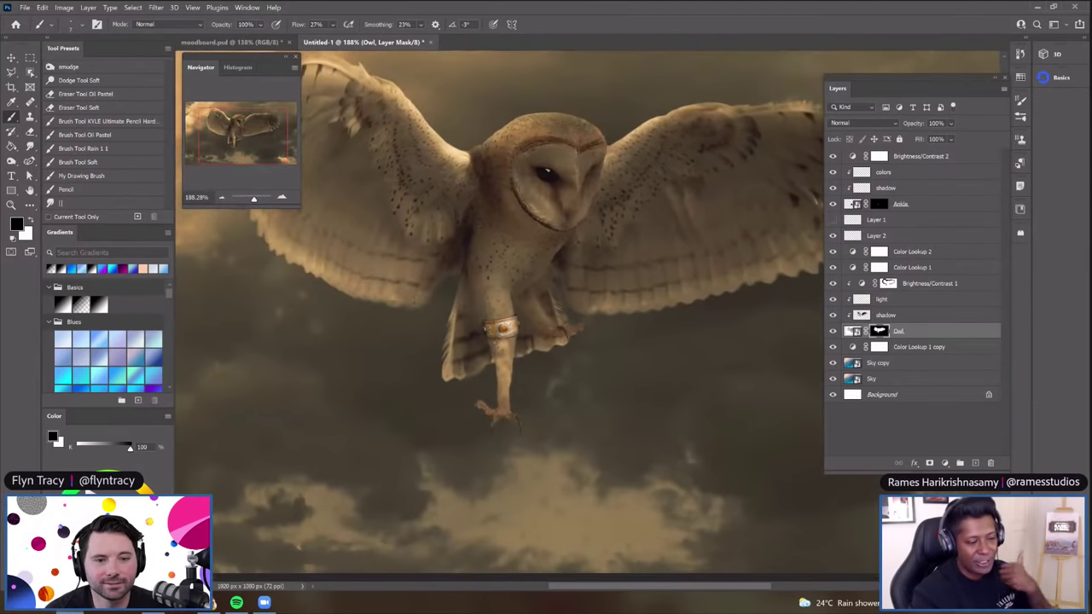
scroll(487, 384, down, 2)
Add a new layer clipped to the owl directly above its shadow layer and name it "darken"
drag(911, 378, 902, 318)
key(ctrl+z)
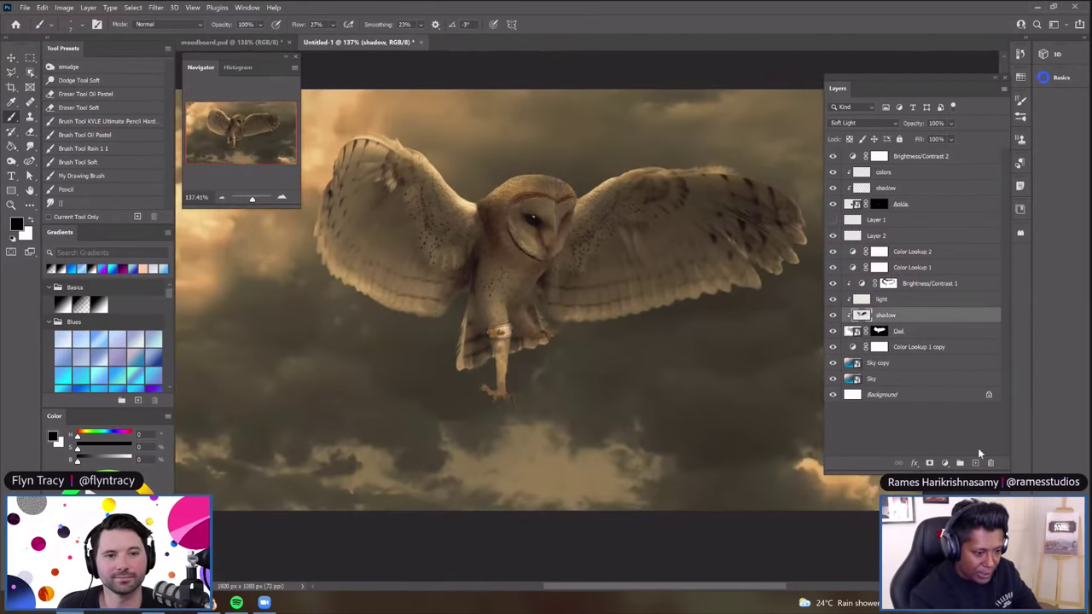
click(975, 463)
double_click(883, 315)
text(de)
key(Return)
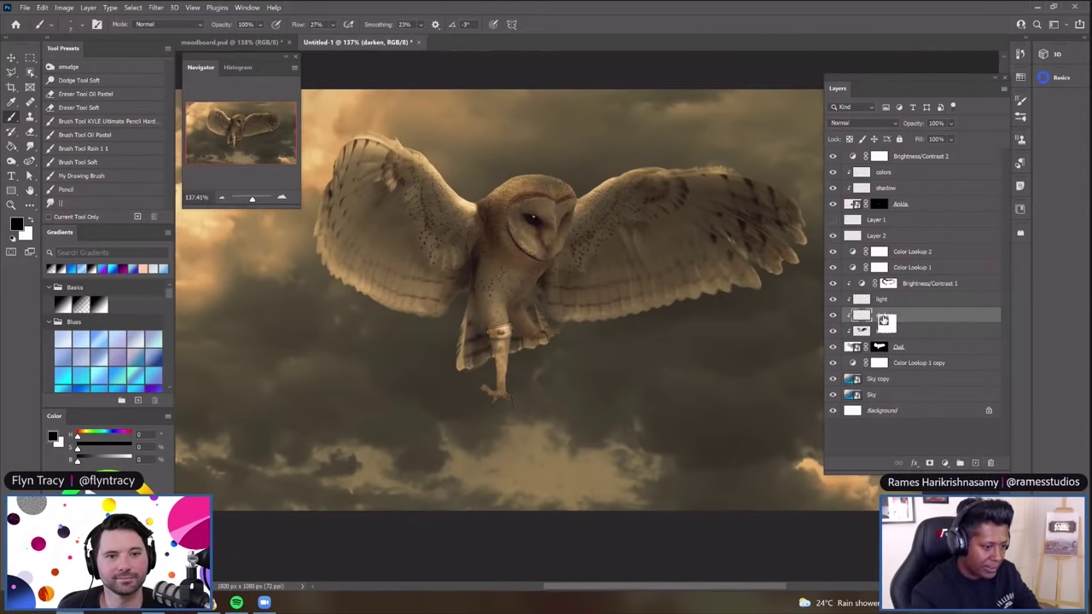
Sample the dark brown of the owl's claw as the foreground colour
scroll(512, 388, up, 6)
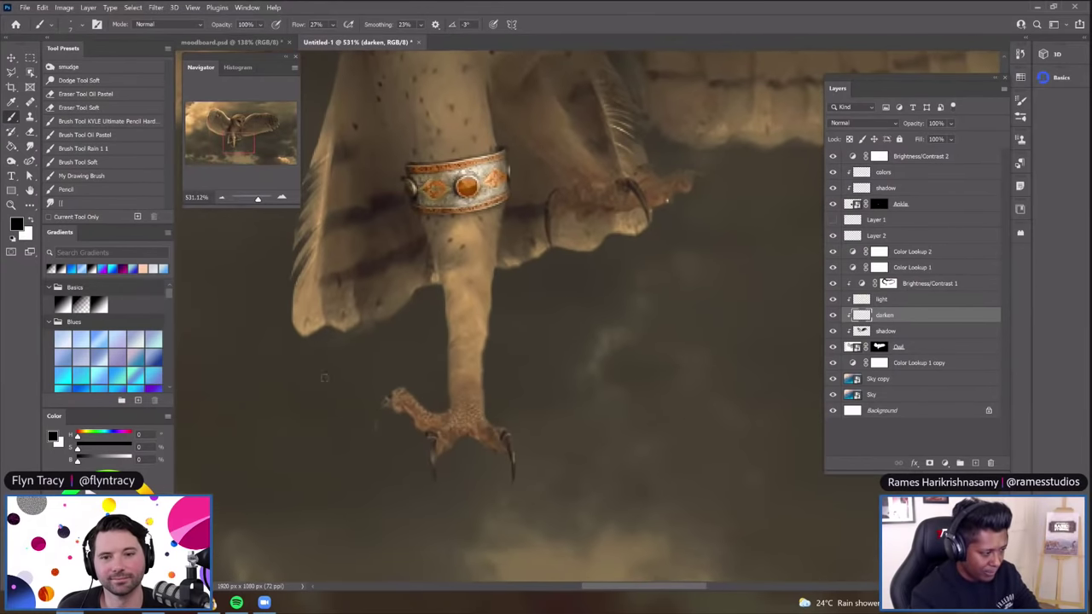
scroll(332, 366, up, 1)
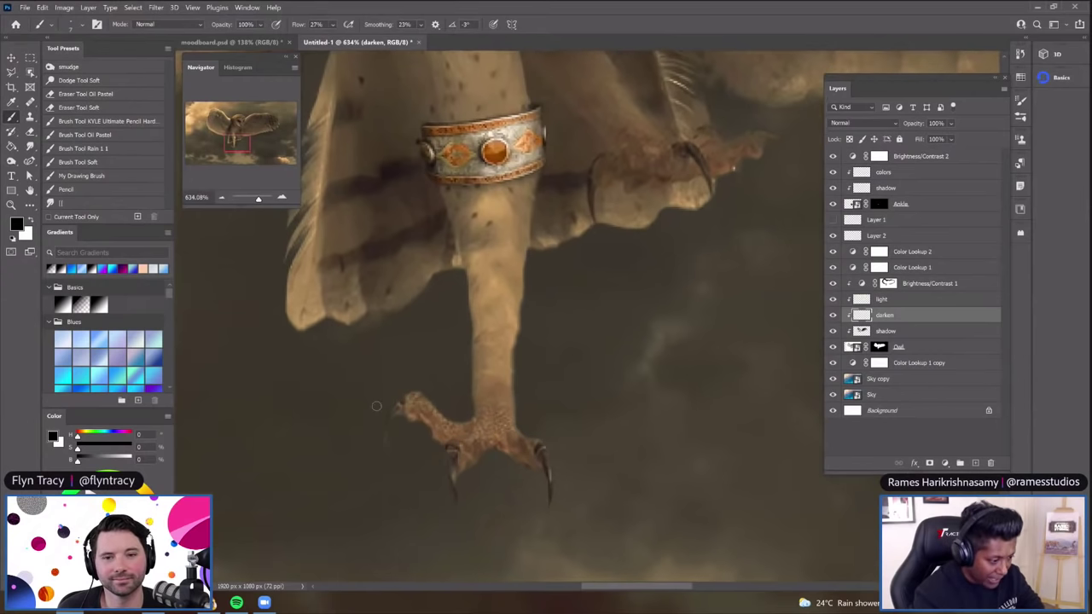
alt+click(550, 456)
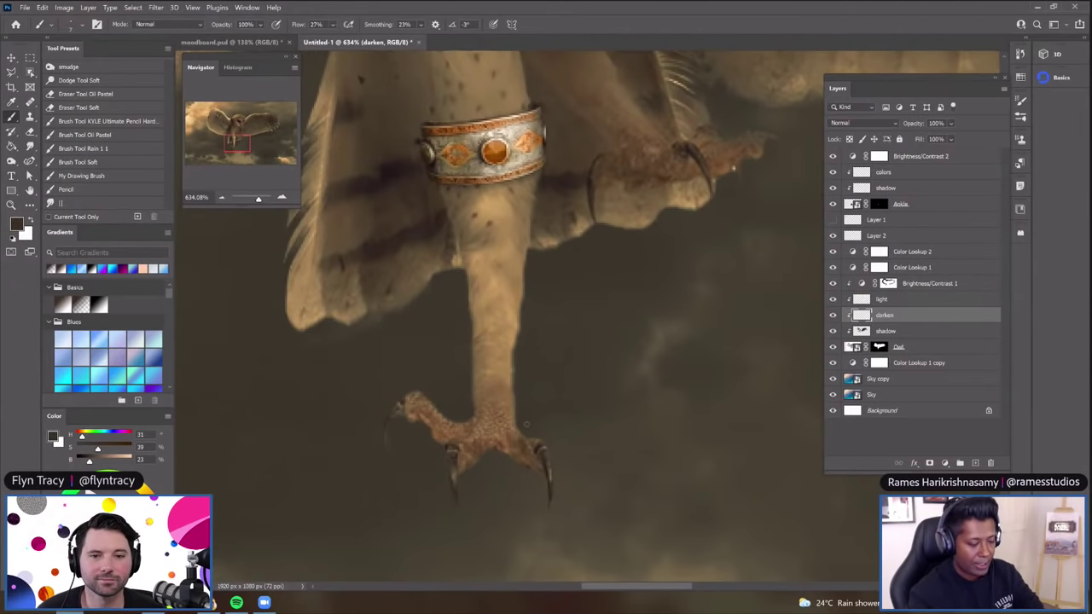
Sample a light tan from the owl's face with the Eyedropper tool
scroll(527, 423, down, 4)
scroll(526, 424, down, 1)
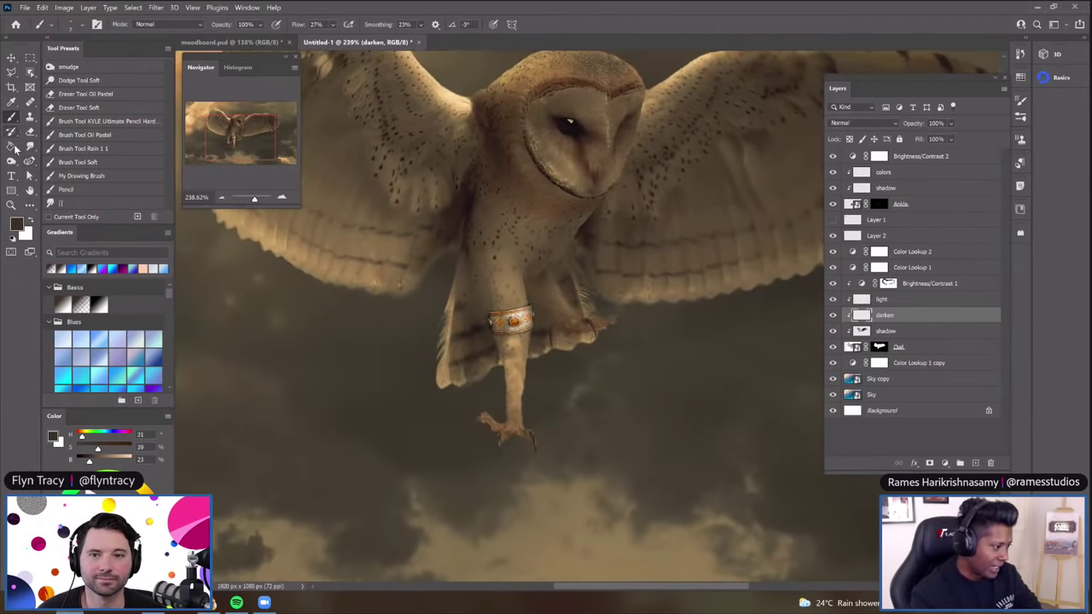
click(13, 146)
right_click(19, 147)
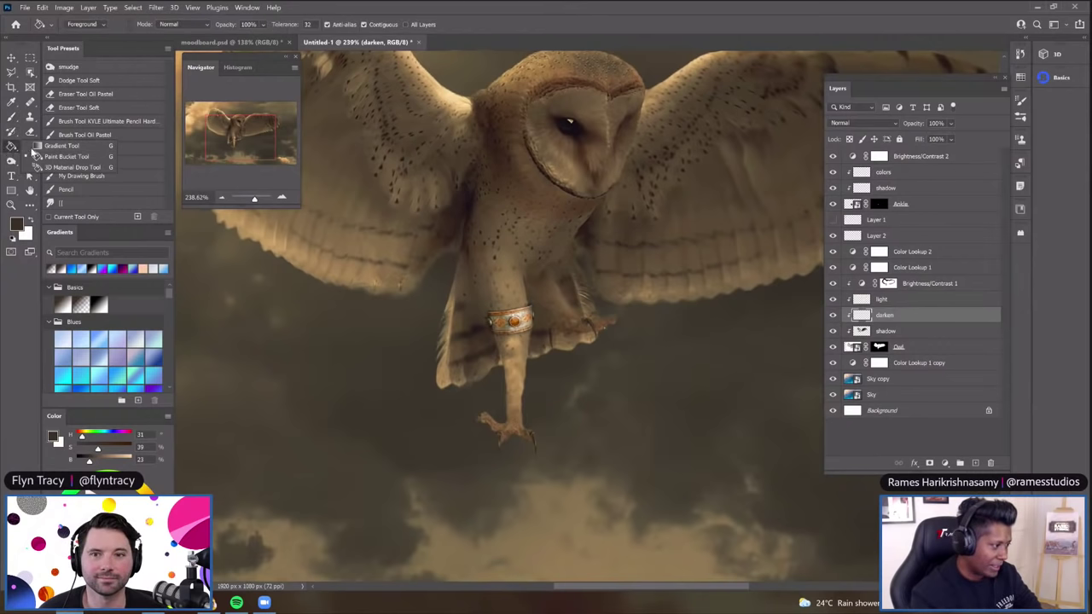
click(11, 148)
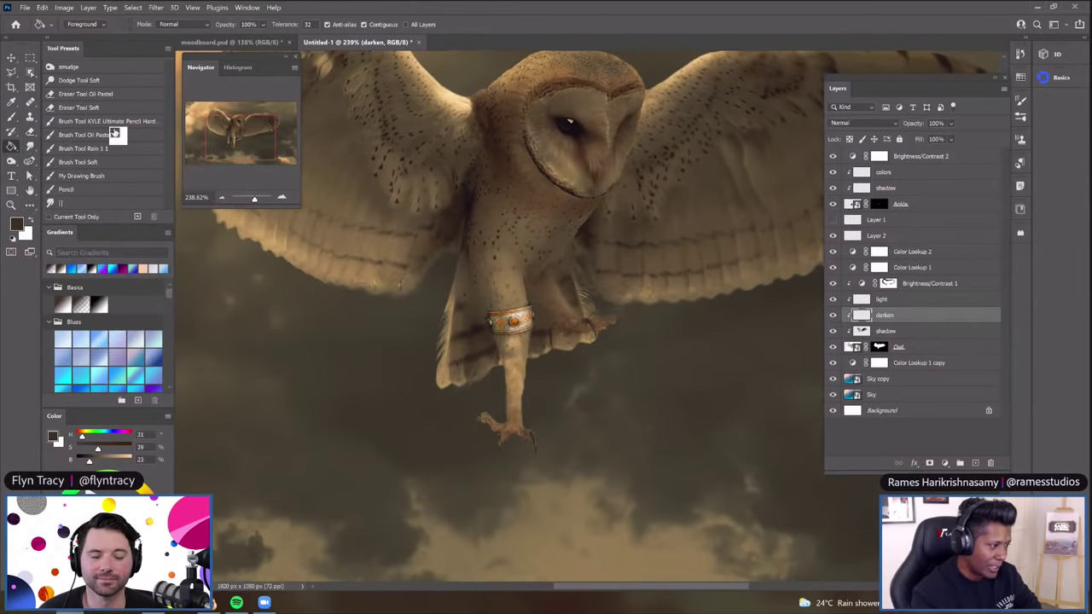
click(12, 101)
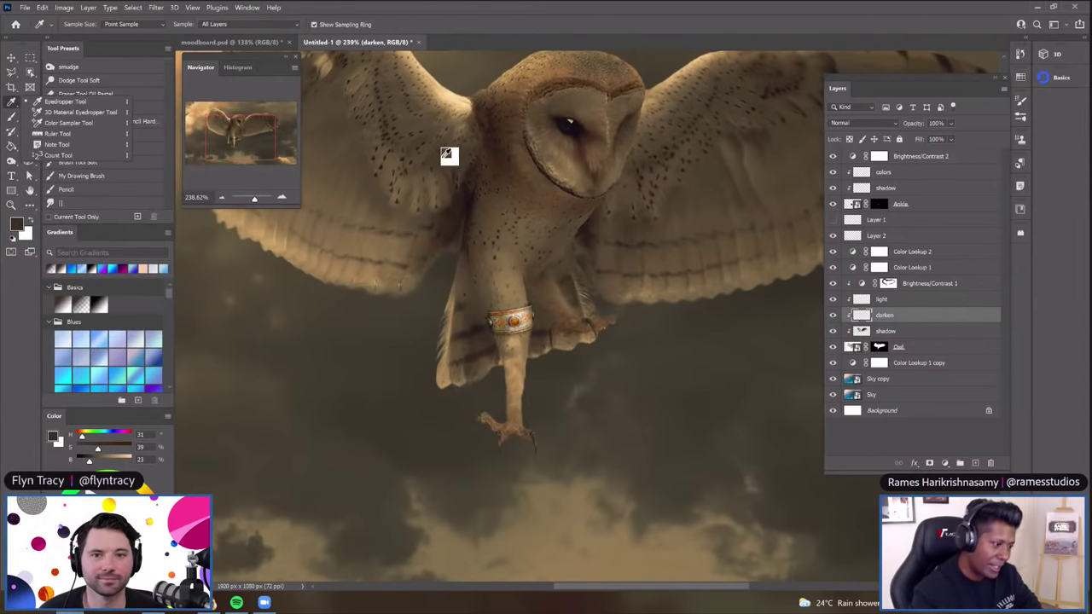
click(570, 156)
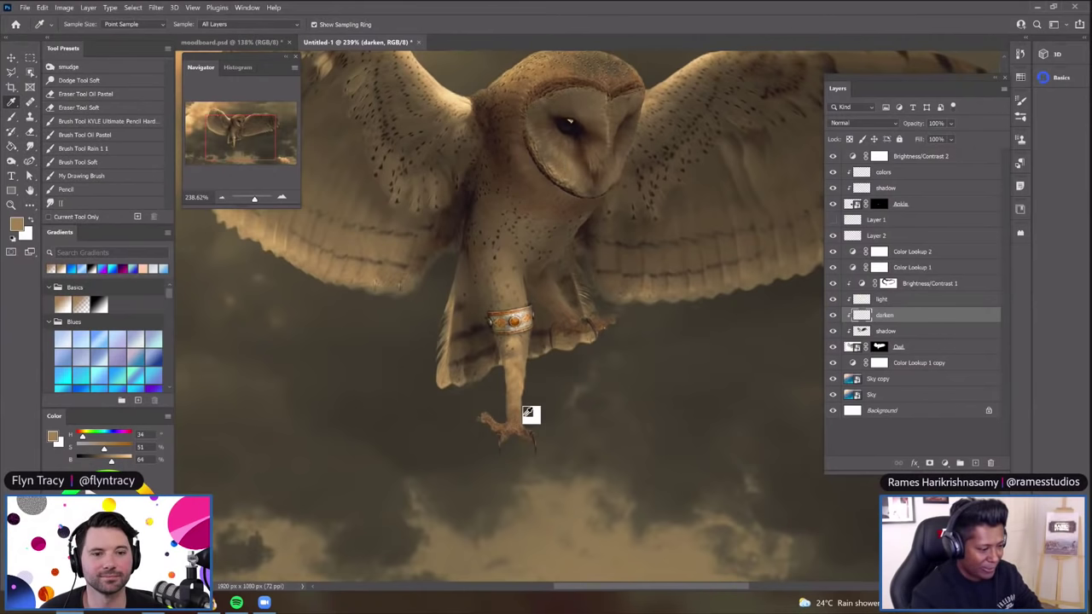
Sample a dark brown near the owl's foot with the Eyedropper and brush it over the claws on the darken layer
scroll(490, 433, up, 3)
scroll(489, 433, up, 3)
drag(528, 425, 435, 418)
key(b)
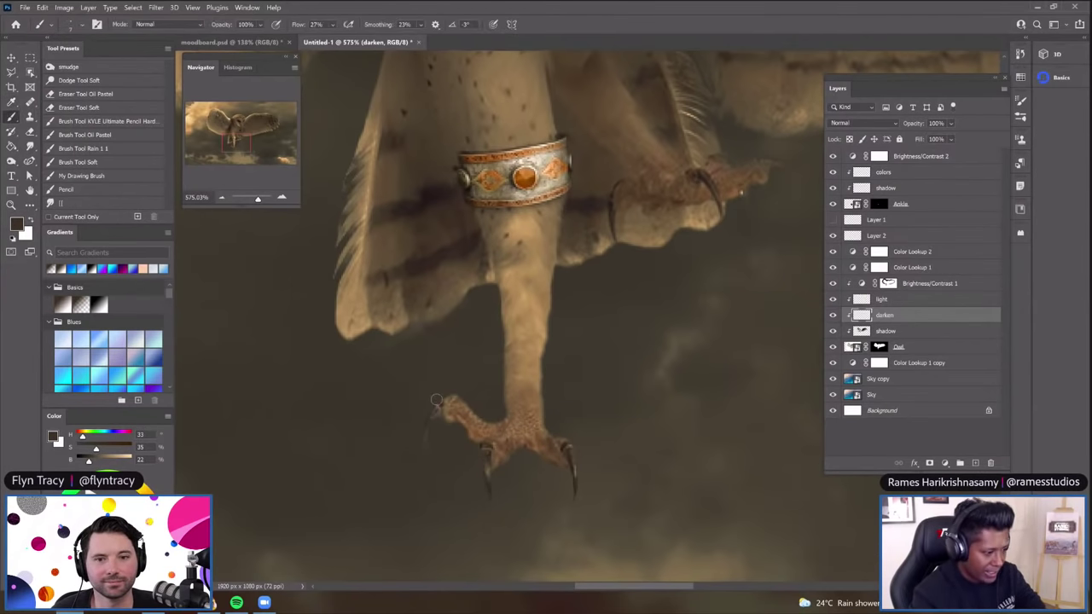
scroll(435, 399, up, 3)
scroll(435, 409, down, 2)
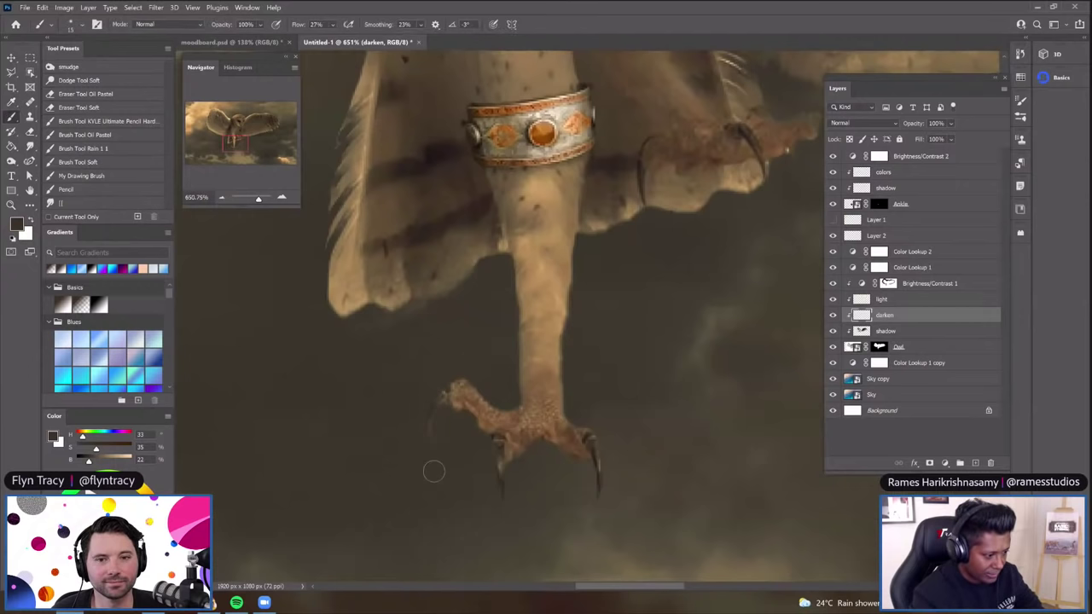
scroll(435, 461, down, 5)
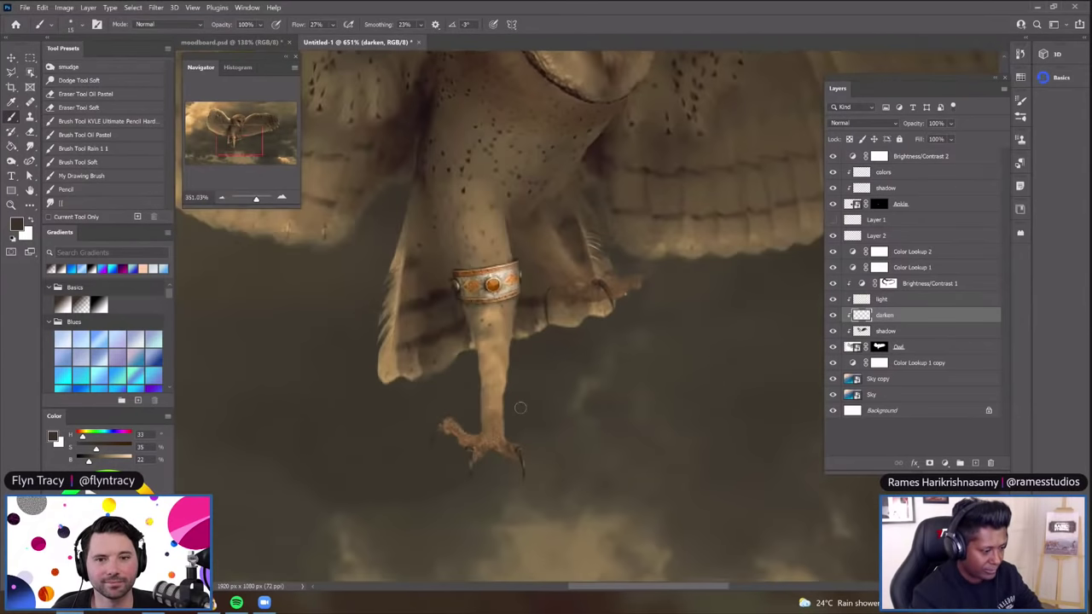
scroll(520, 408, up, 1)
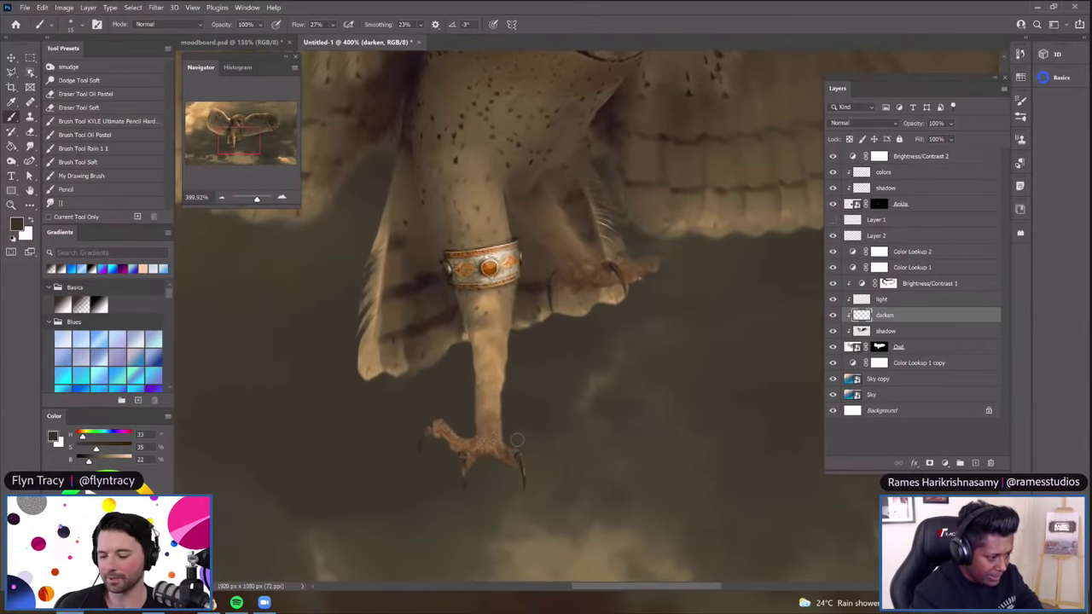
Examine the darkened claws up close and against the whole owl and sky composite
scroll(524, 362, down, 4)
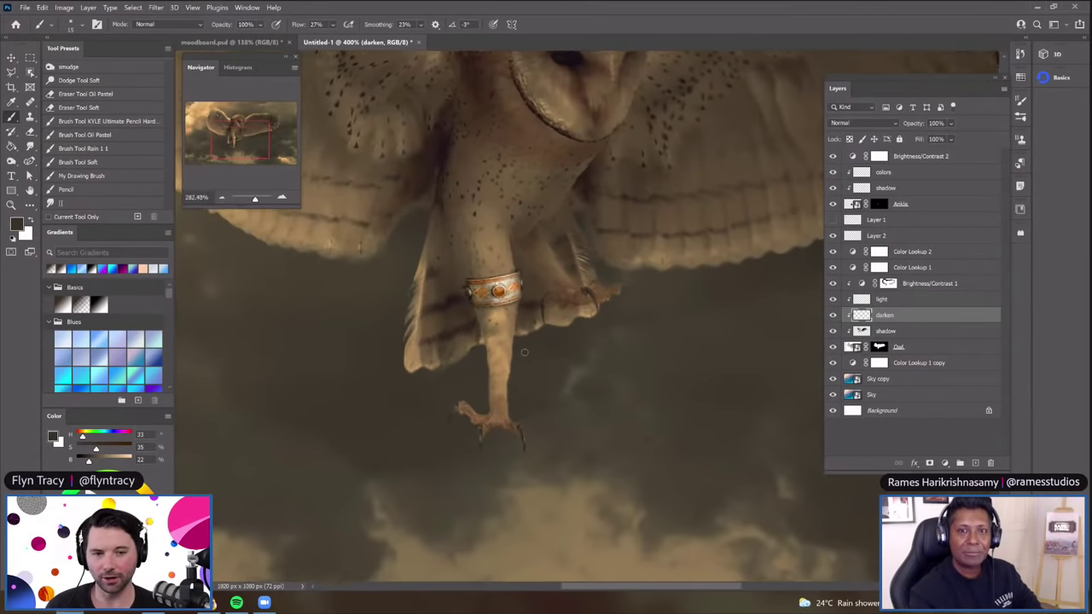
scroll(497, 358, up, 4)
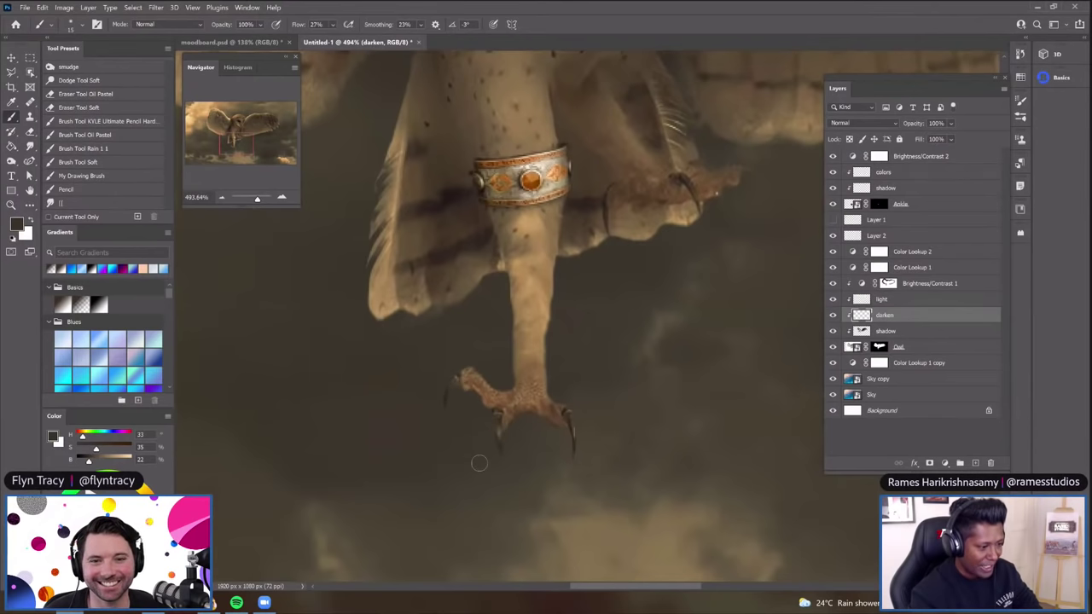
scroll(479, 462, down, 3)
scroll(501, 298, down, 4)
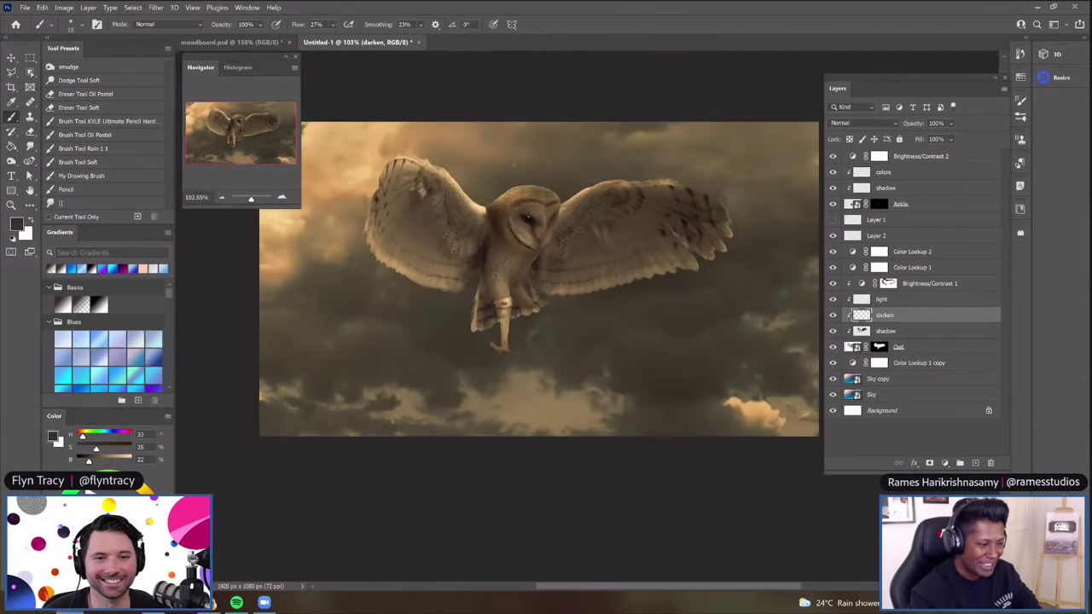
scroll(514, 165, up, 2)
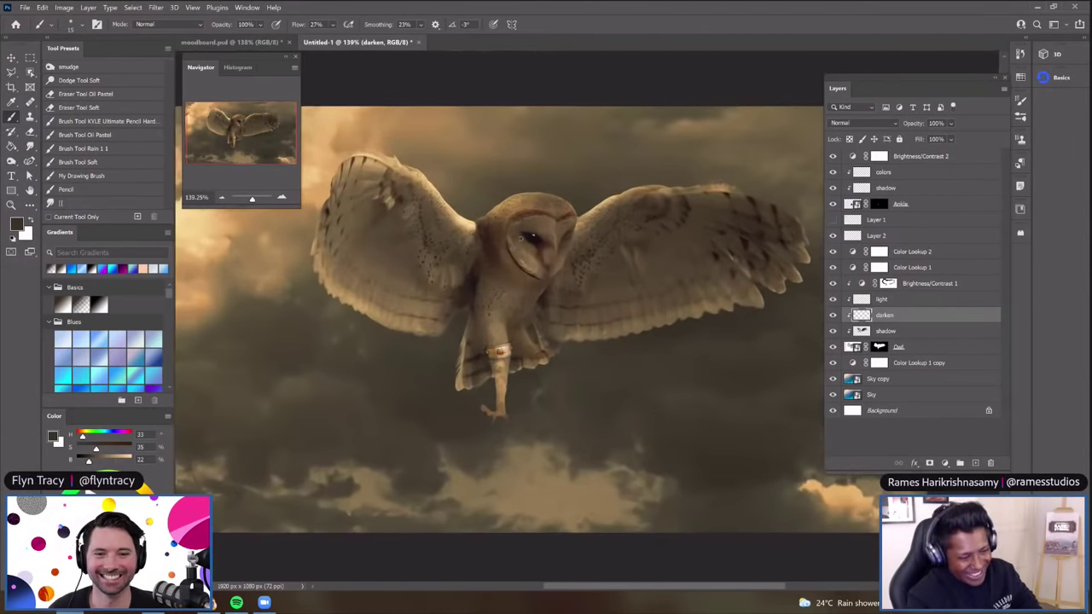
scroll(478, 226, up, 1)
Add a new empty layer directly above the bracelet's colors layer
click(11, 57)
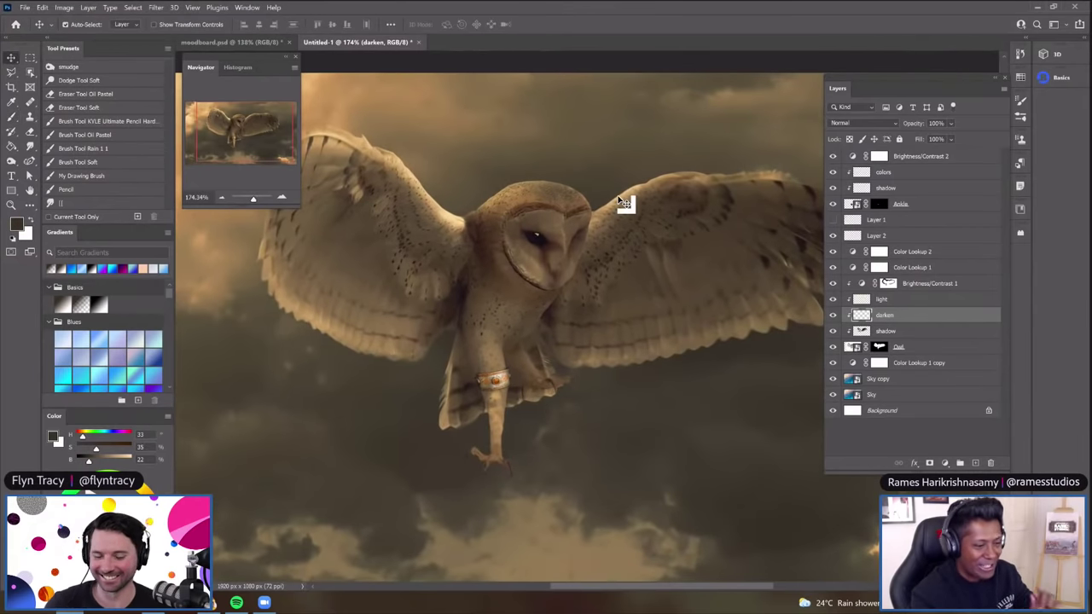
click(912, 173)
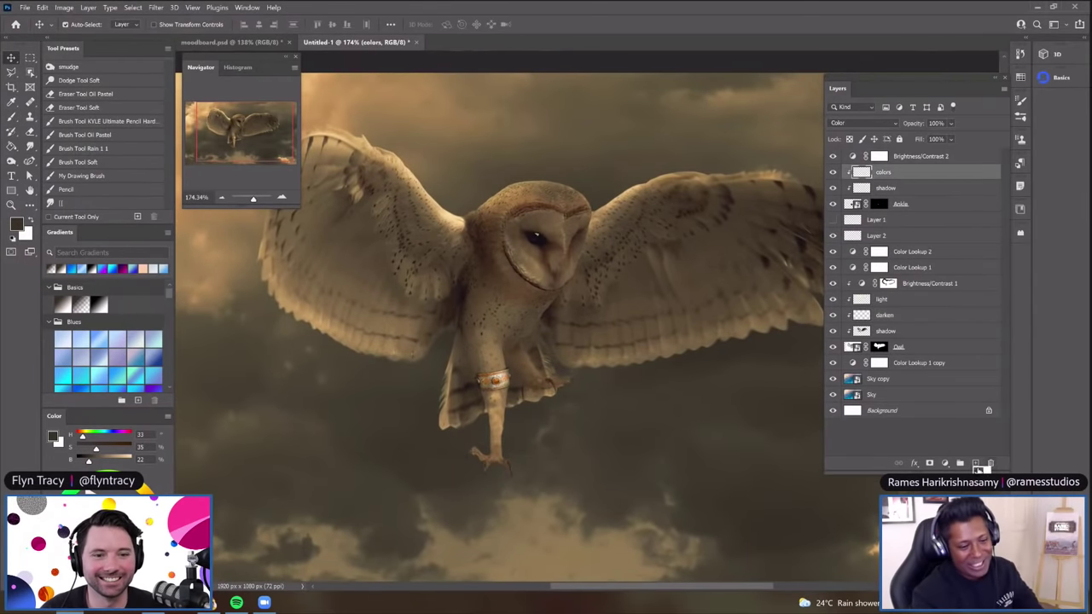
click(975, 463)
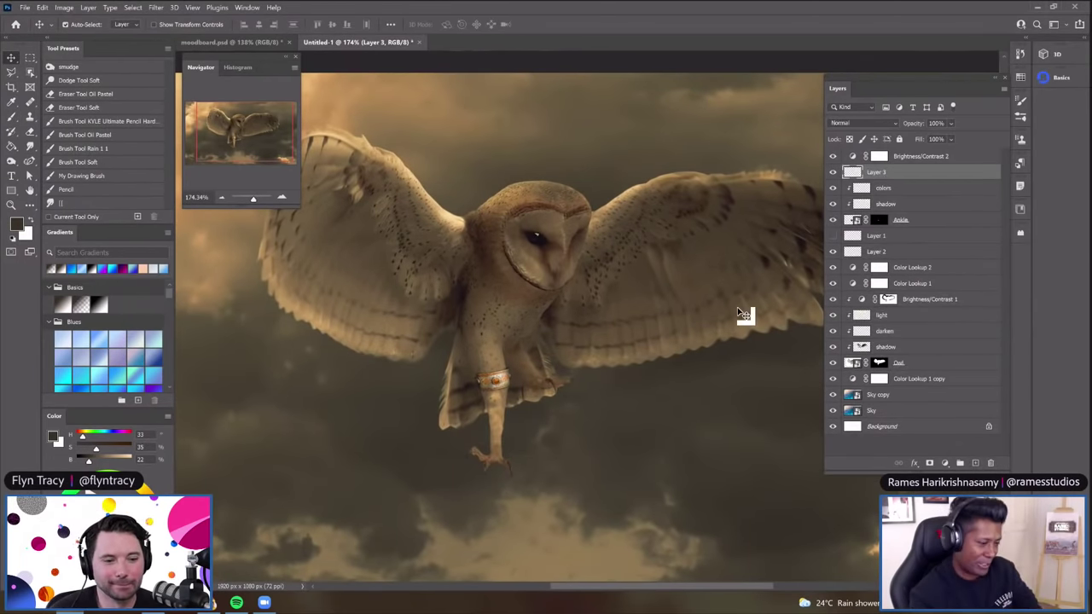
Place the Scroll image as a new layer above the bracelet's colors layer, rotated about 10.5 degrees clockwise
scroll(742, 313, down, 1)
drag(525, 380, 499, 383)
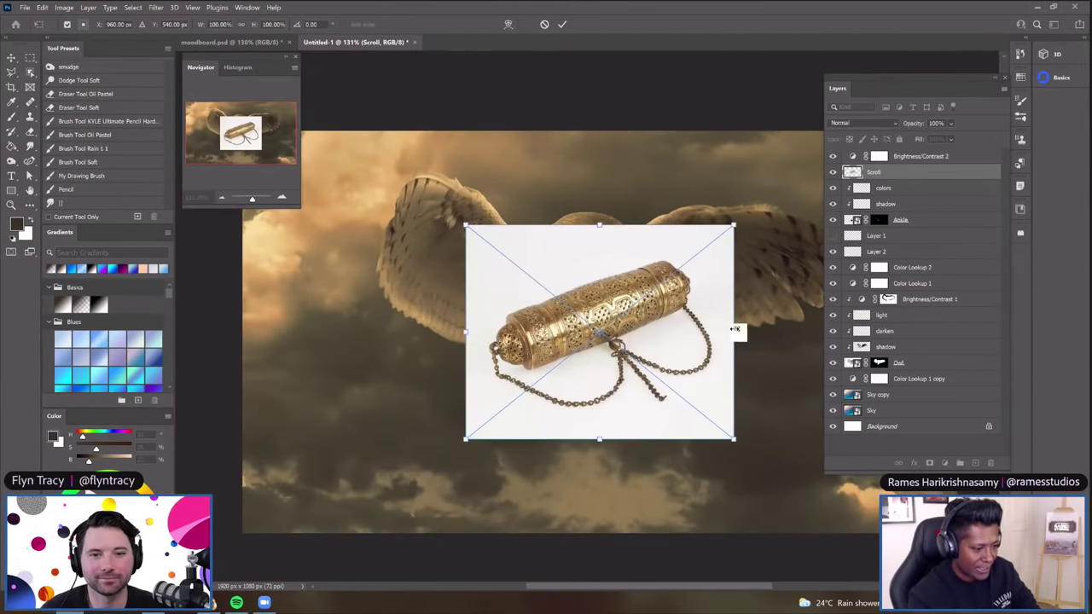
drag(761, 213, 775, 247)
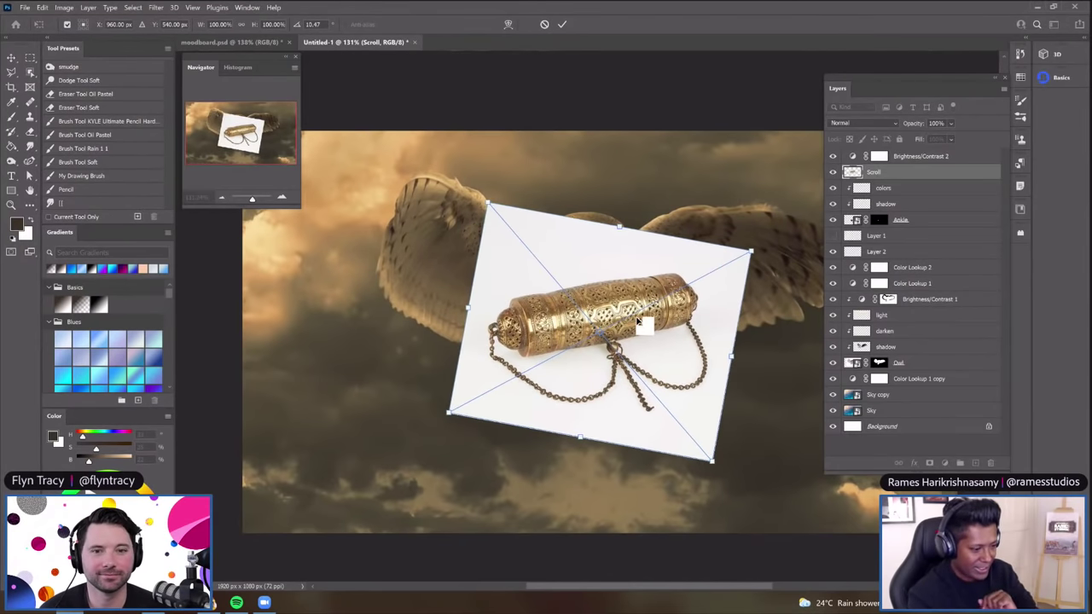
scroll(637, 321, up, 3)
key(Return)
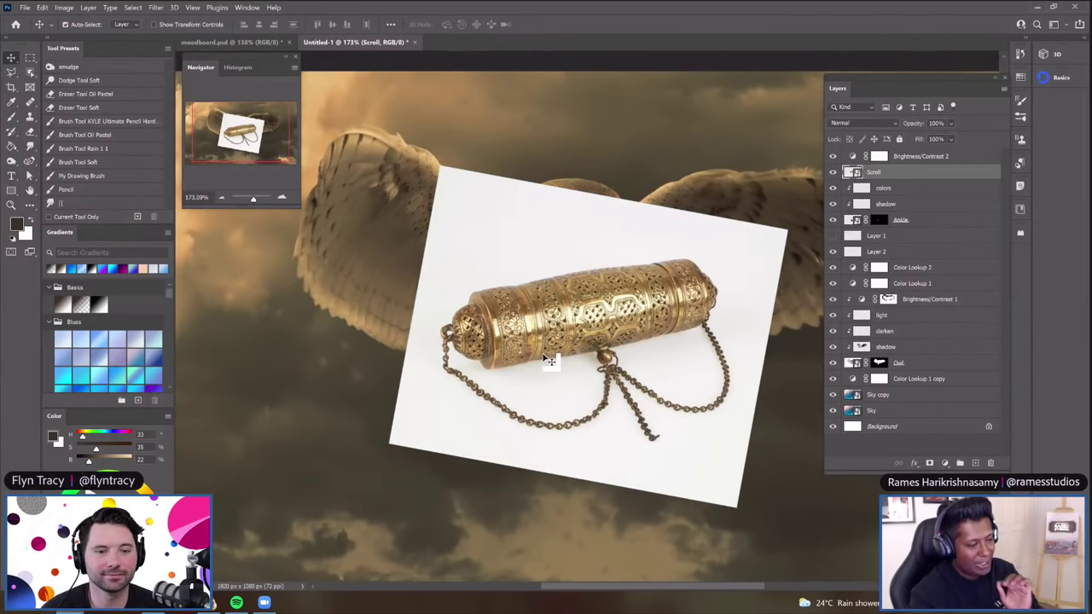
Lower the Scroll layer's opacity to 35%
click(962, 137)
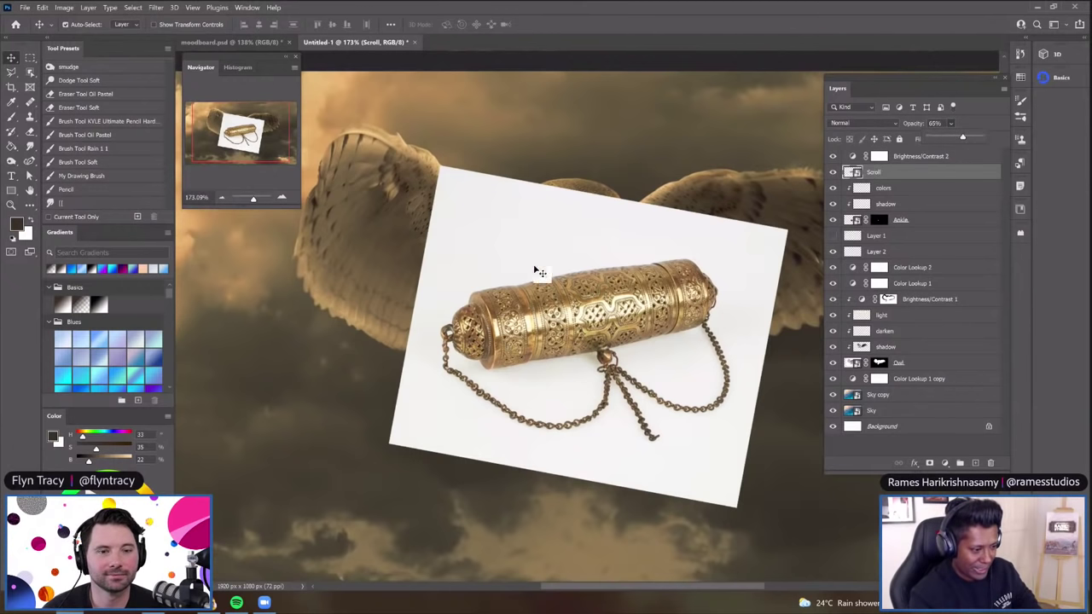
scroll(533, 264, down, 3)
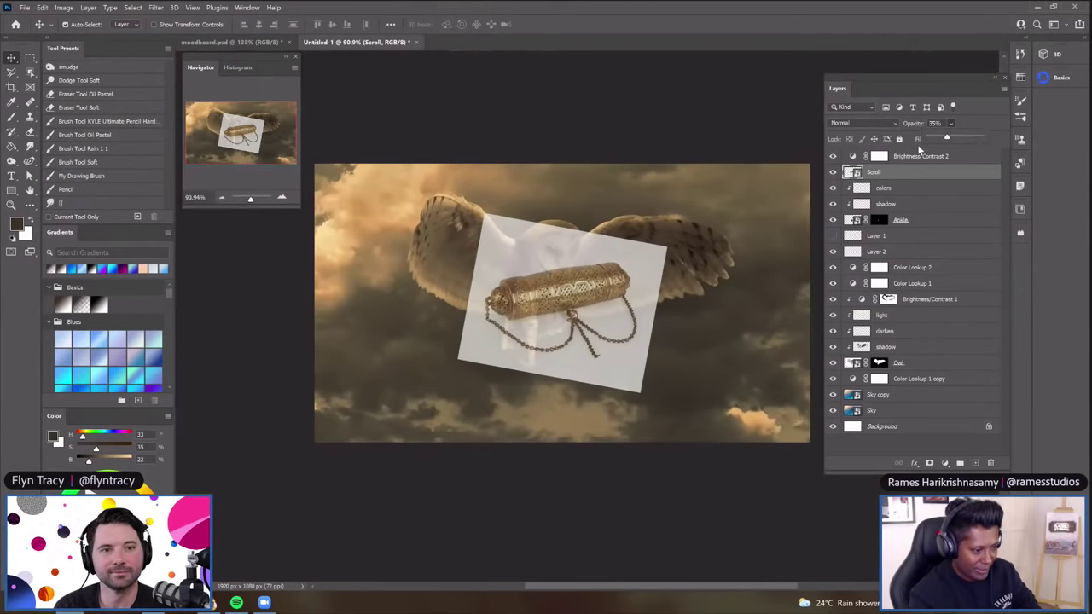
drag(947, 141, 935, 140)
Transform the Scroll image to about 78% size, rotate it to about 22 degrees and position it beneath the owl's foot
key(ctrl+t)
drag(645, 264, 614, 359)
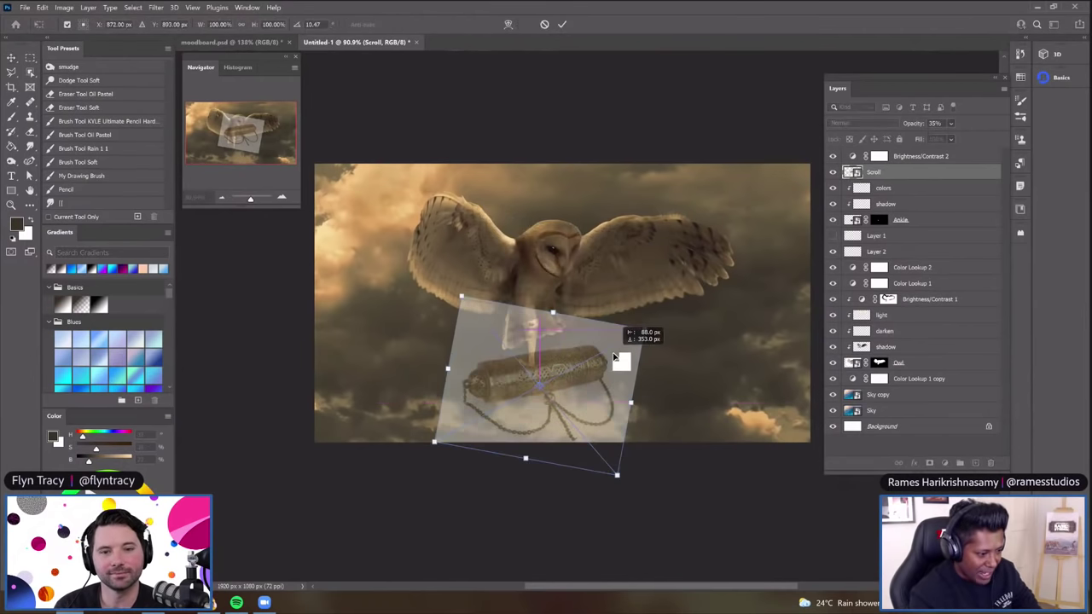
scroll(674, 316, up, 3)
drag(712, 333, 624, 374)
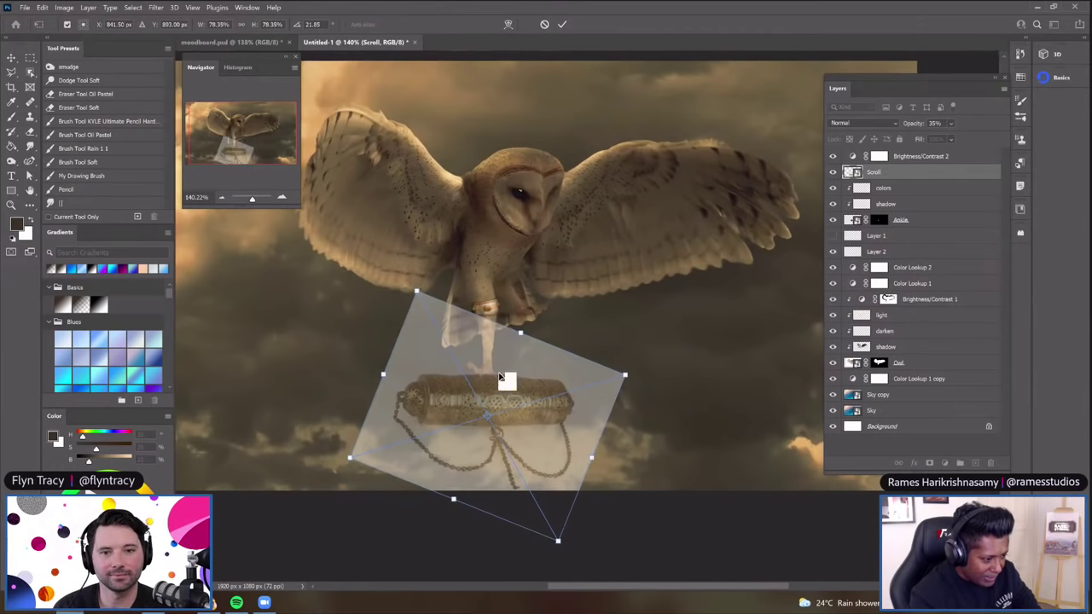
scroll(501, 378, up, 3)
drag(502, 373, 501, 358)
key(Return)
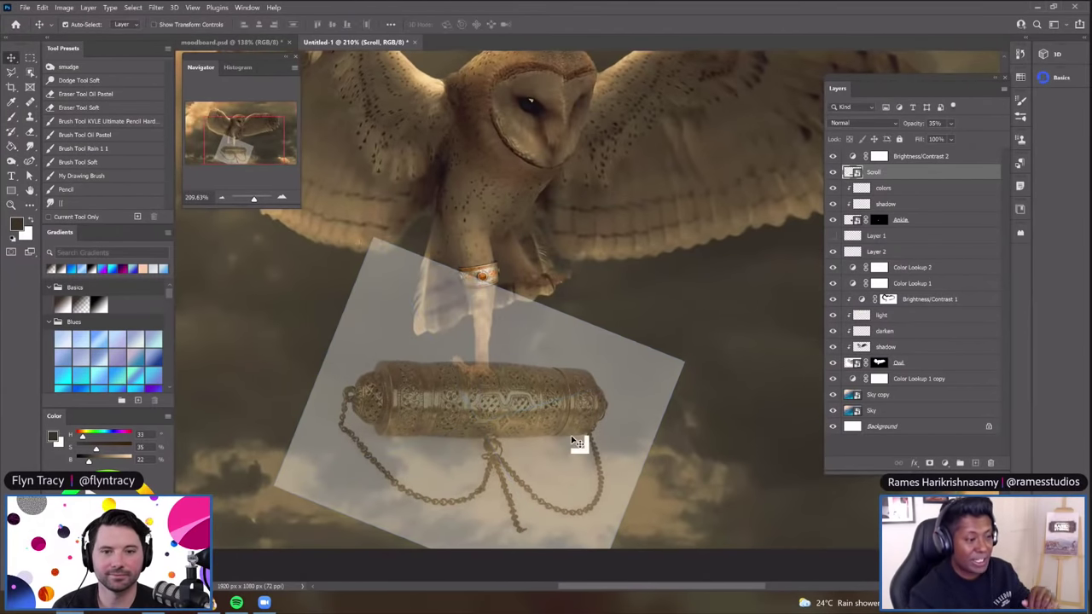
Duplicate the Scroll layer, hide the original and set the copy's opacity to 100%
scroll(572, 441, down, 4)
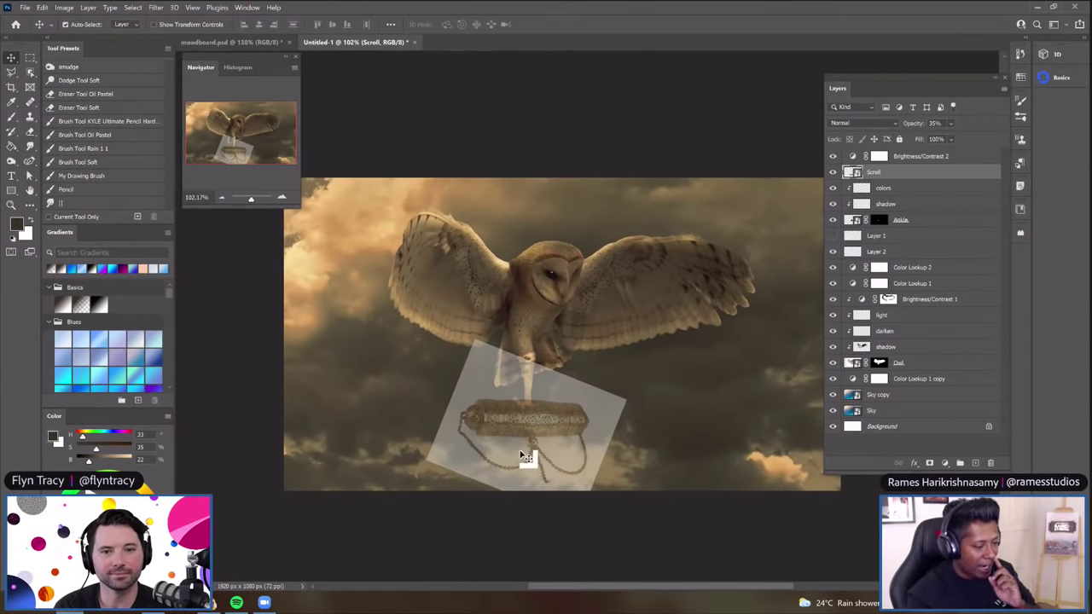
scroll(533, 426, up, 4)
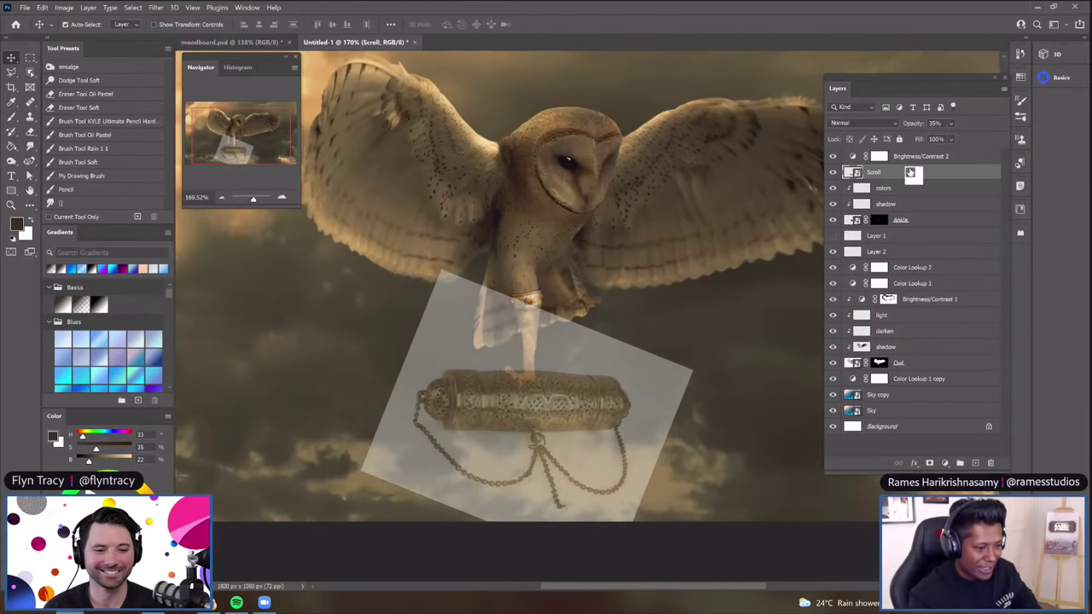
mouse_move(863, 177)
mouse_down()
mouse_move(909, 182)
mouse_move(840, 205)
mouse_move(839, 195)
mouse_move(880, 175)
mouse_up()
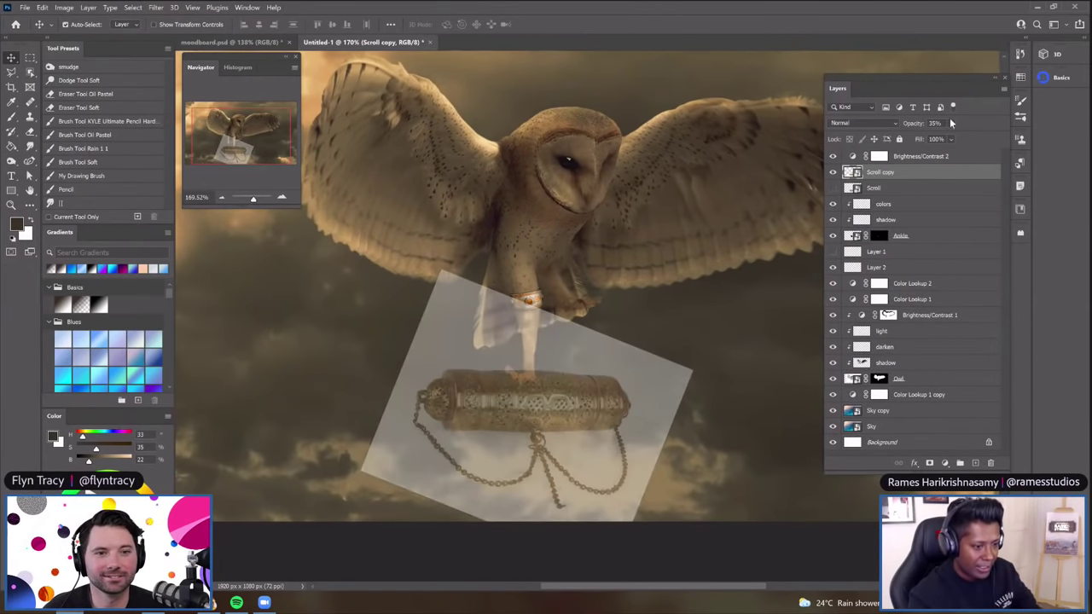
key(0)
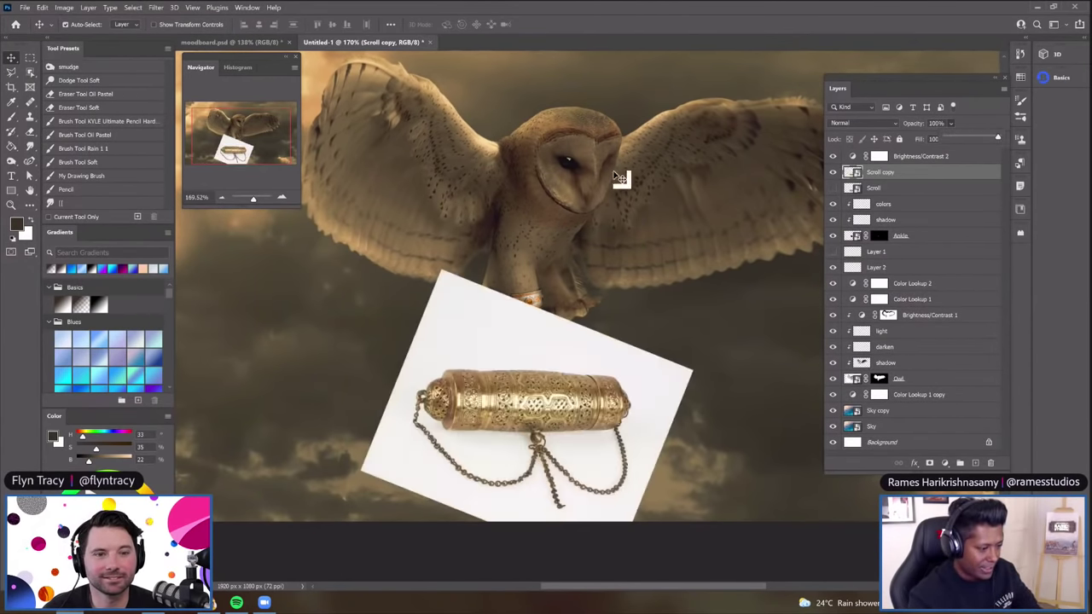
Select the scroll case and its chains as the subject and mask out the white background on the Scroll copy
key(l)
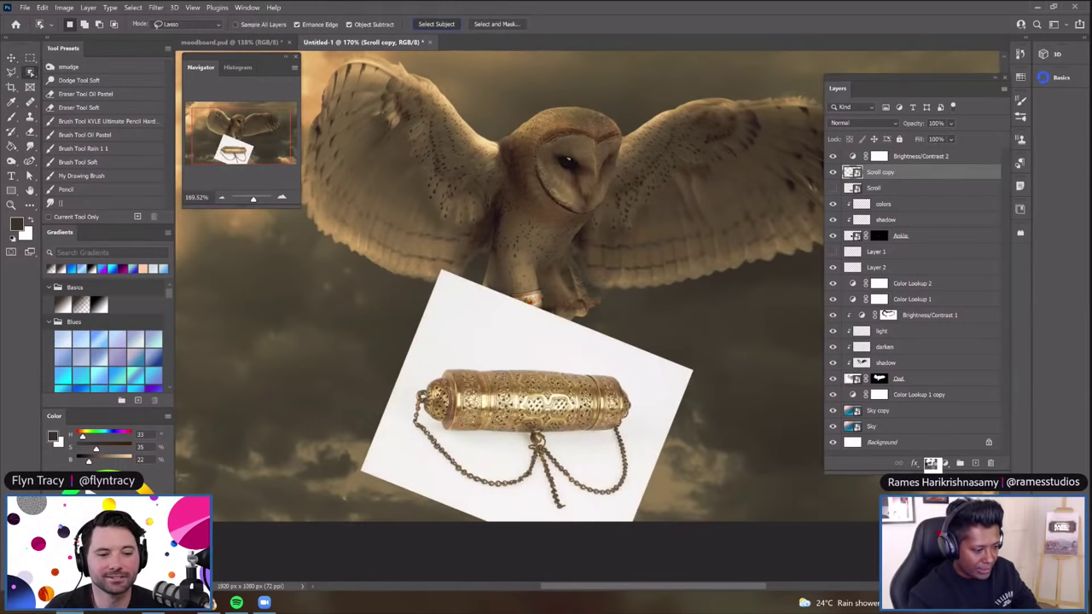
click(931, 464)
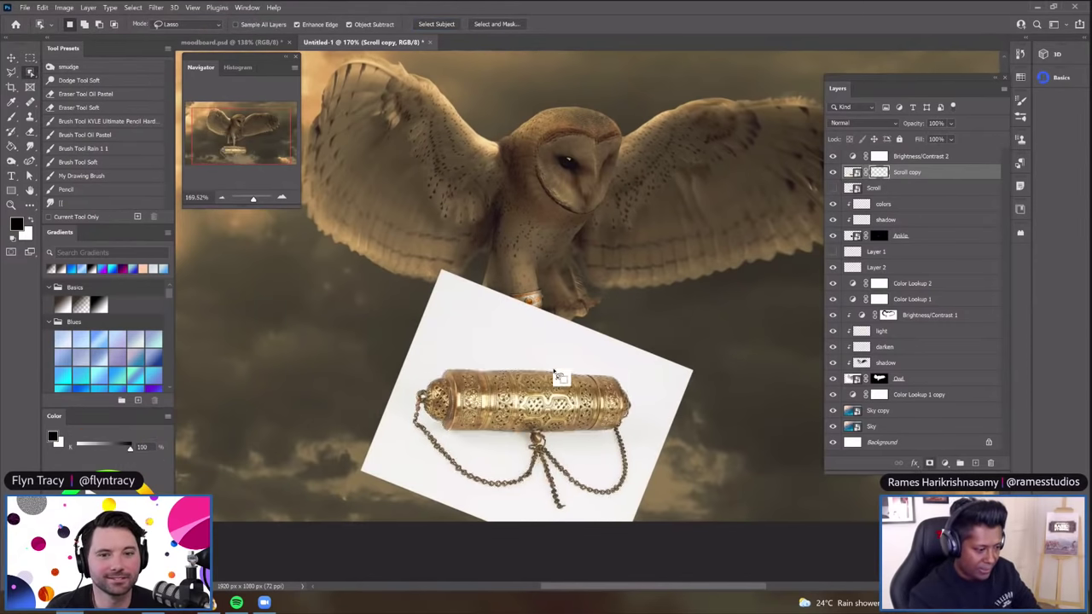
scroll(508, 315, down, 2)
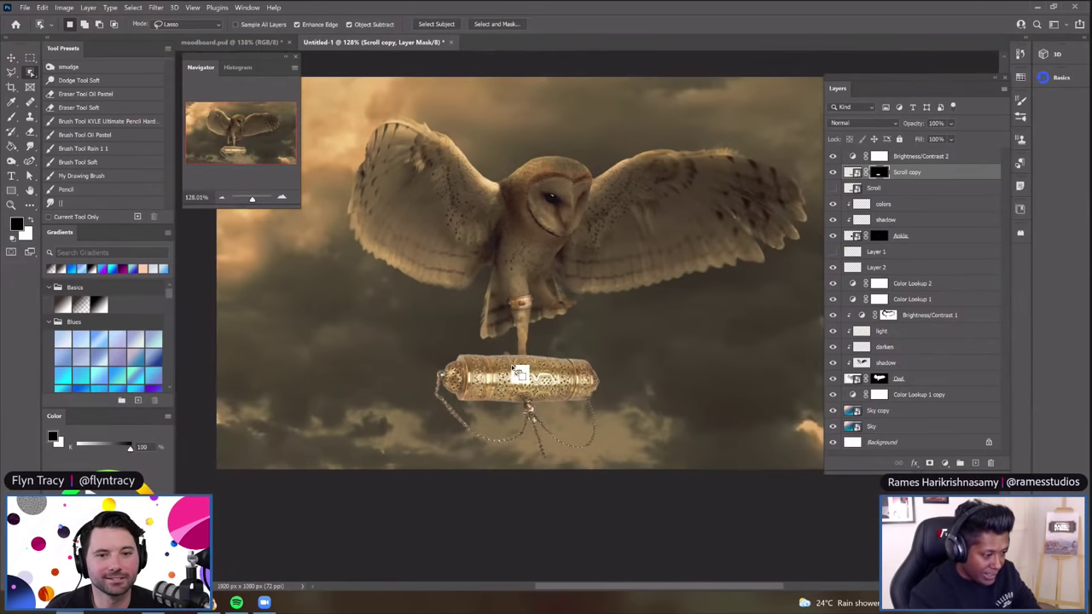
Reorder the Scroll copy layer directly beneath the Owl layer
scroll(529, 333, up, 3)
scroll(543, 353, down, 1)
scroll(543, 352, down, 2)
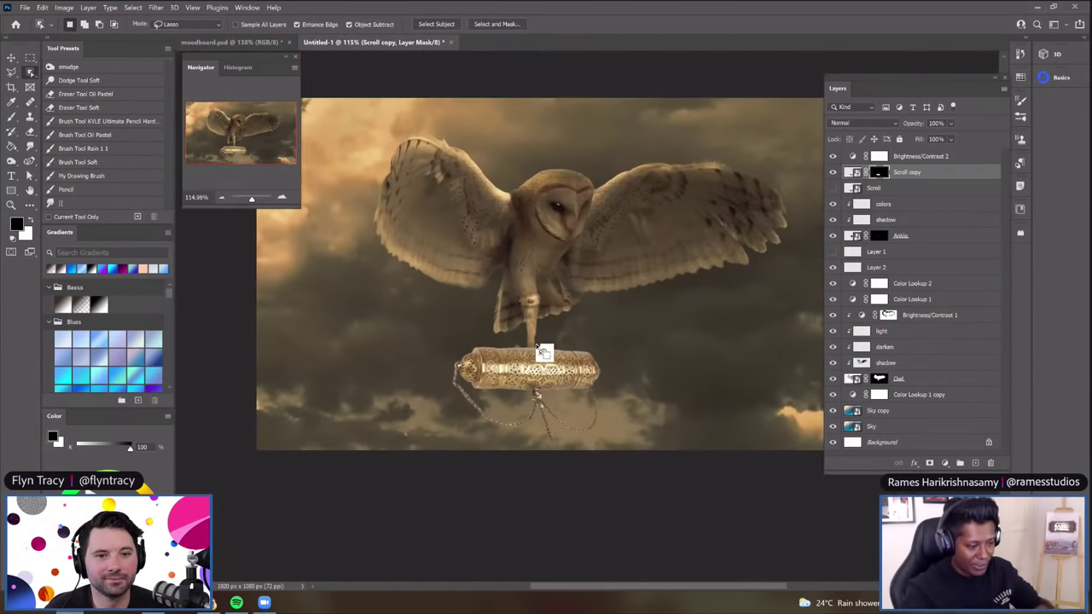
drag(937, 174, 623, 346)
scroll(556, 370, up, 5)
Turn off Auto-Select and move the scroll case slightly down and left so the claws rest on its upper edge
click(21, 57)
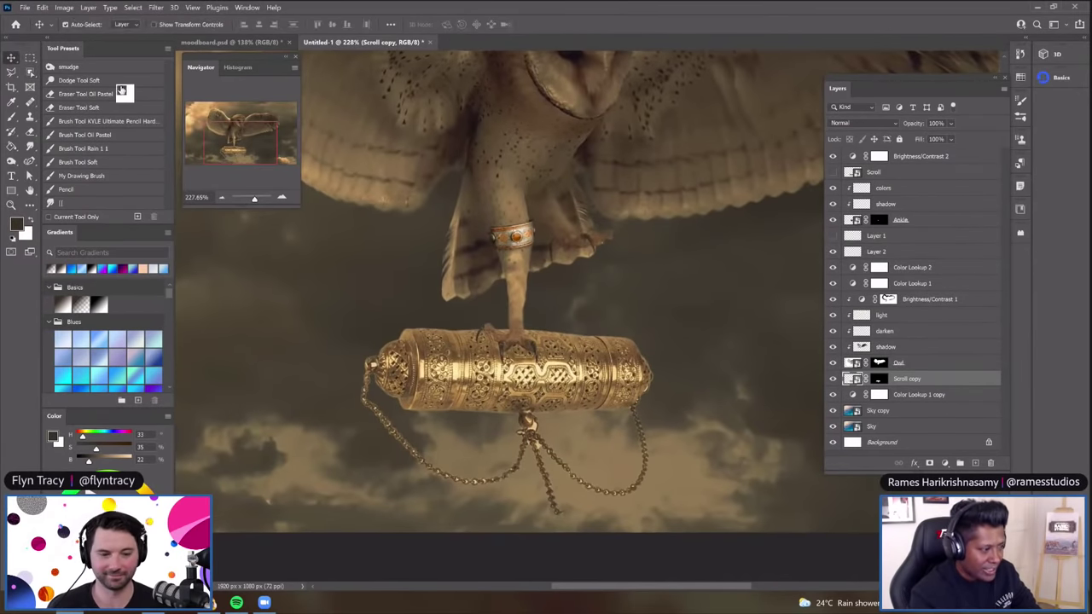
click(85, 26)
drag(588, 324, 579, 334)
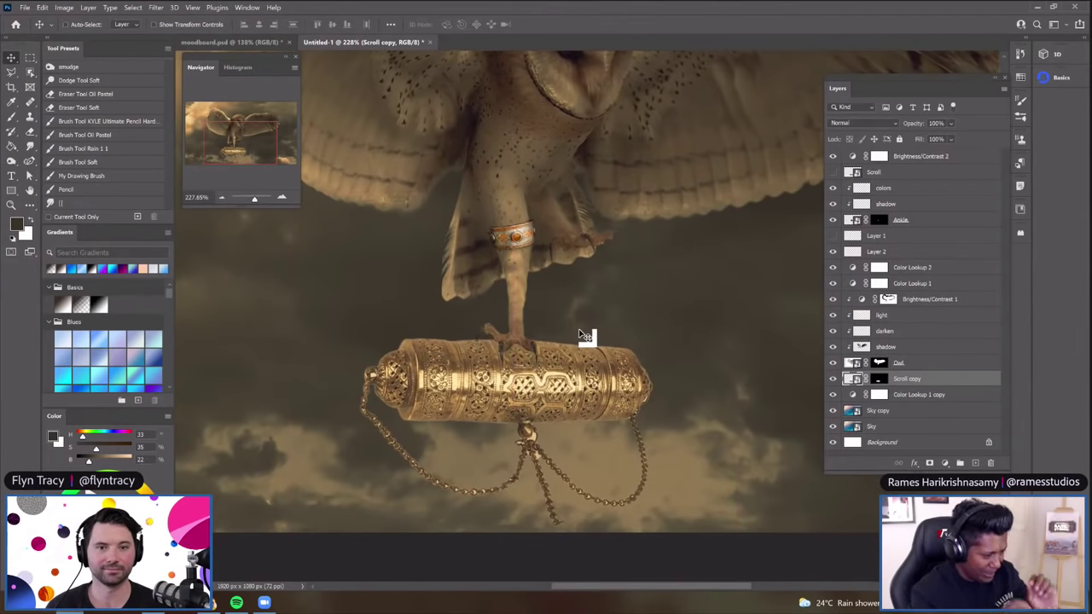
scroll(524, 324, up, 2)
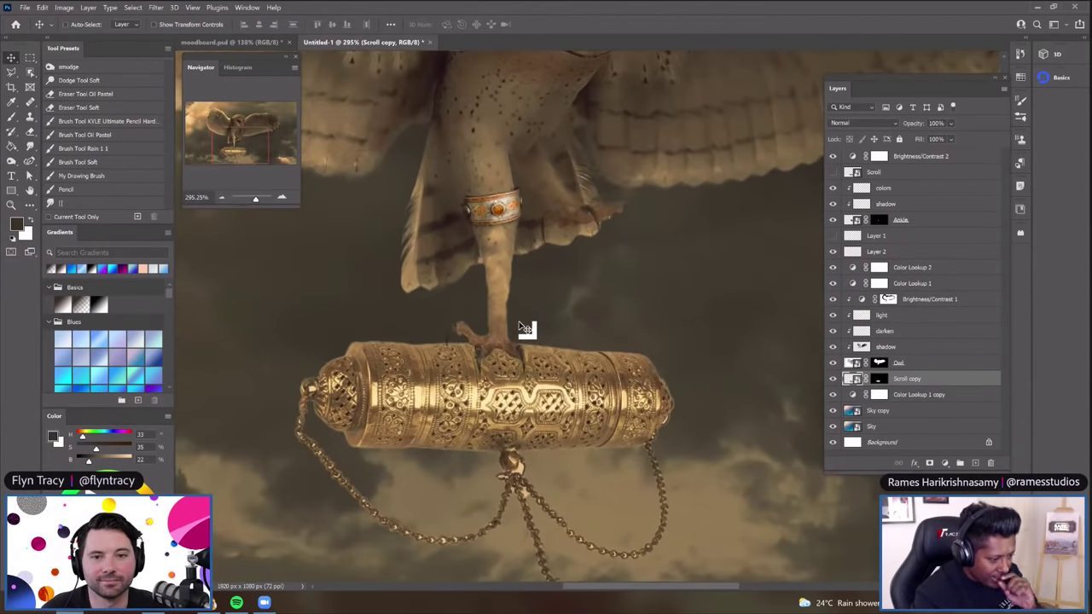
drag(518, 324, 504, 325)
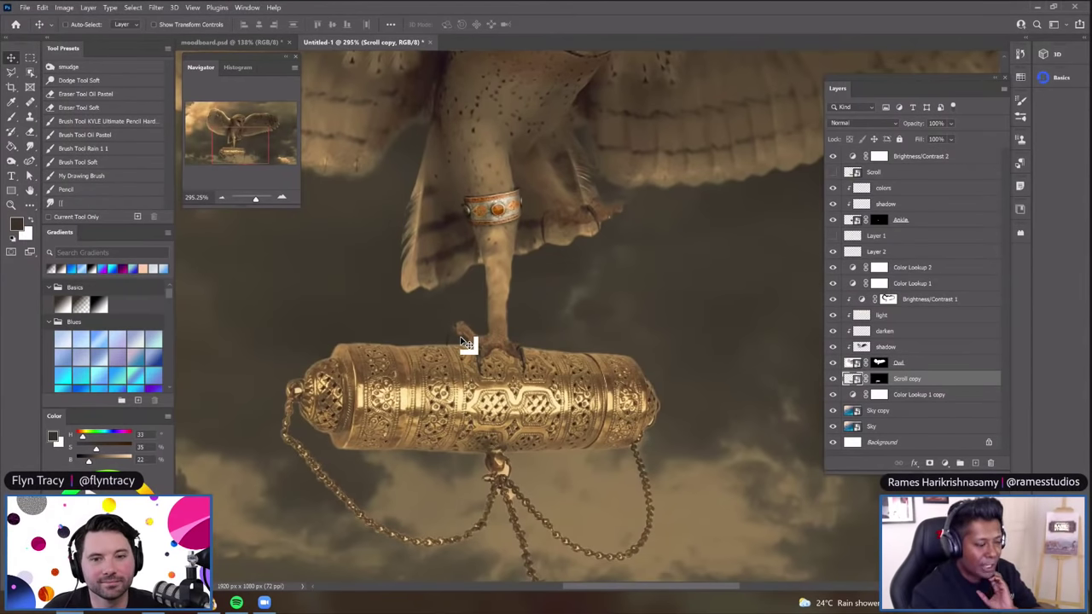
scroll(468, 341, up, 1)
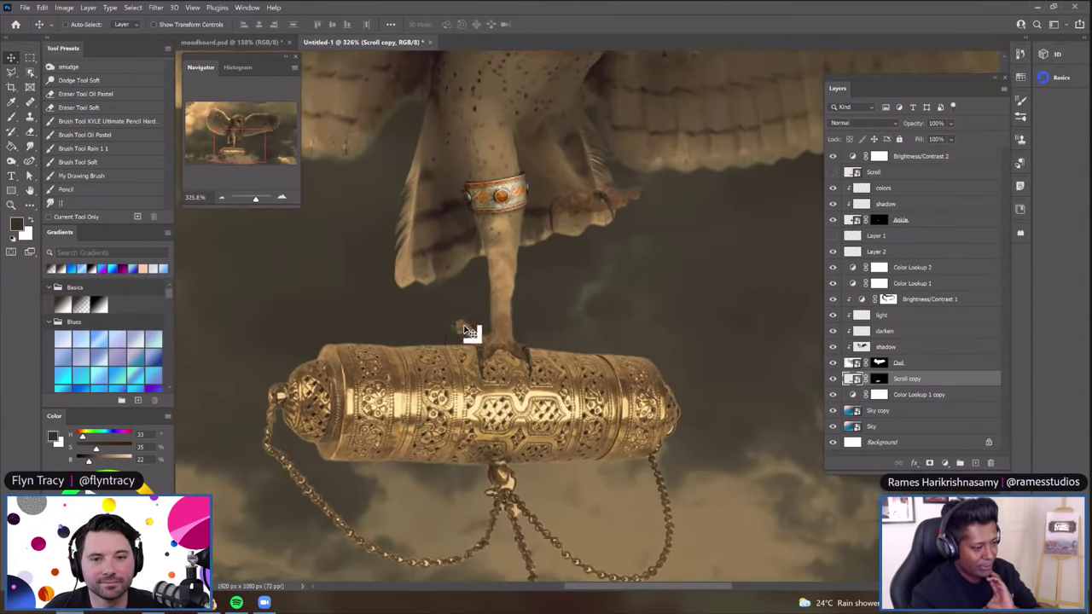
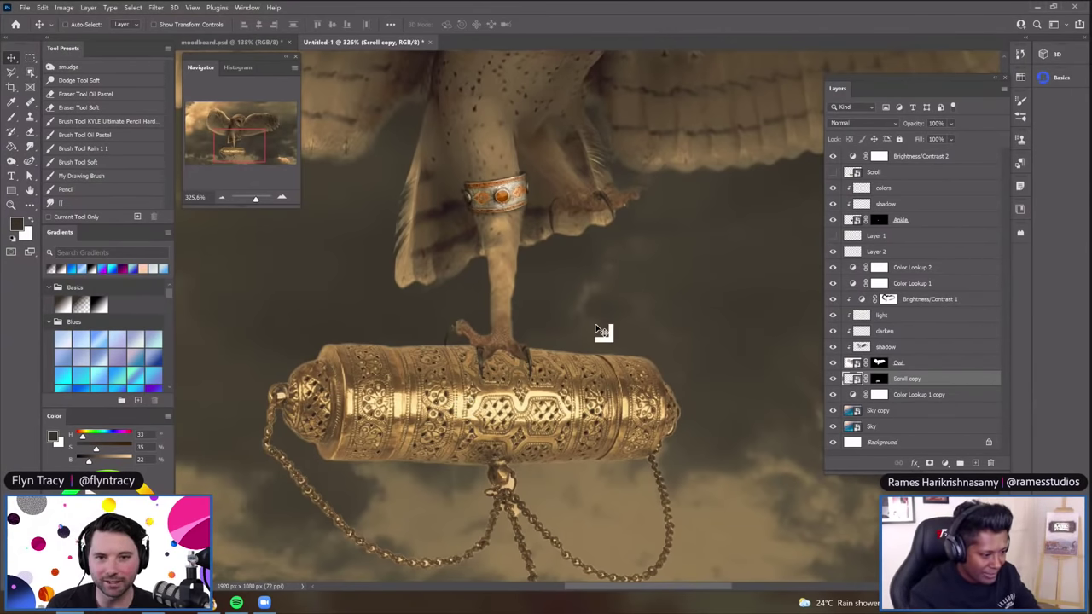
Rotate the scroll case slightly counterclockwise and nudge it up against the owl's claws
scroll(603, 332, down, 2)
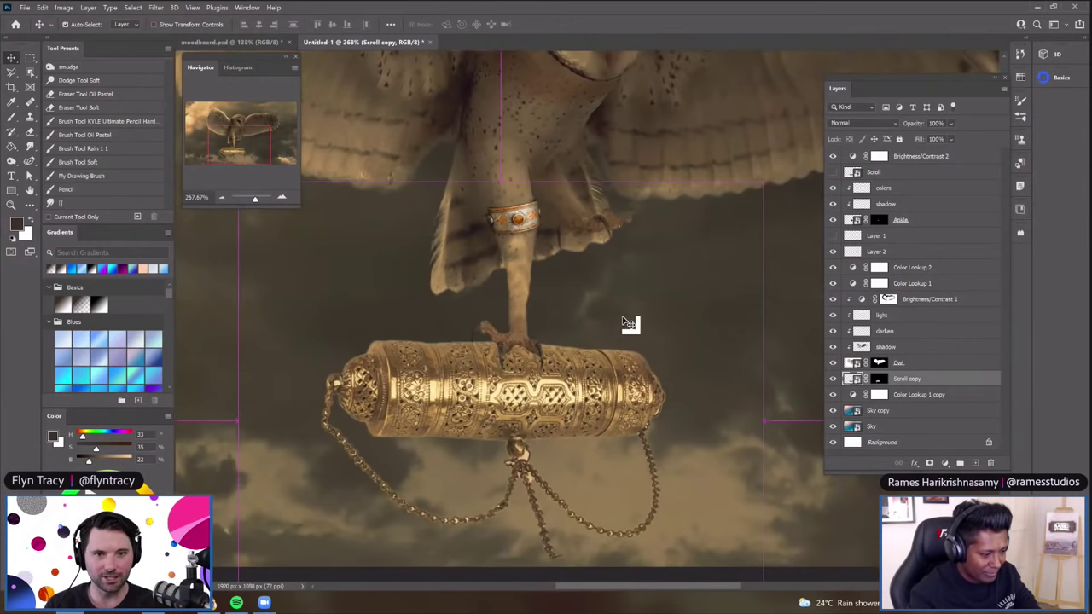
key(ctrl+t)
scroll(677, 166, down, 1)
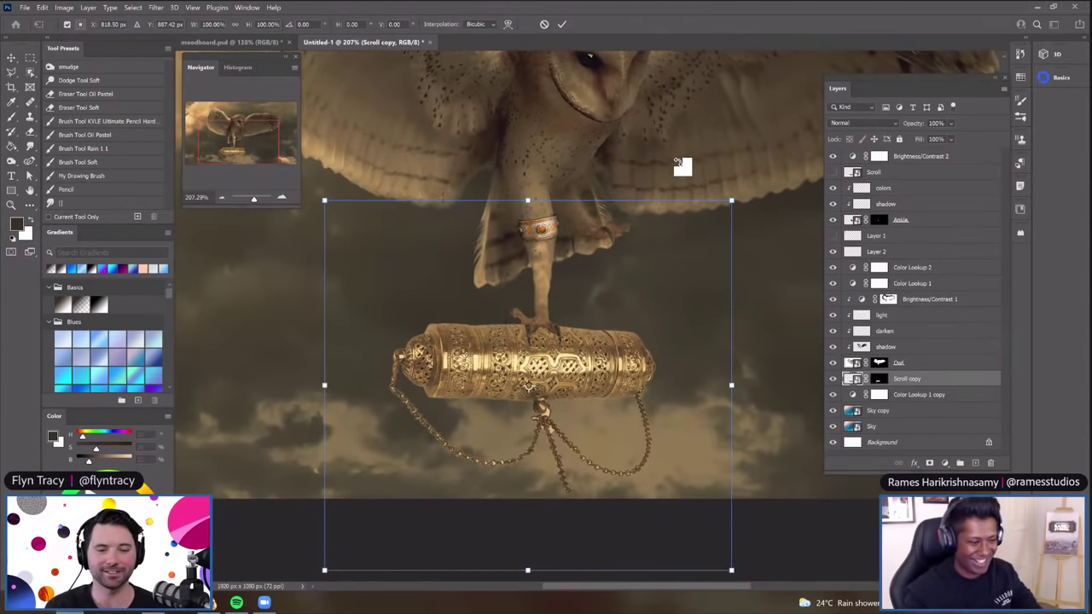
drag(717, 176, 704, 171)
double_click(580, 341)
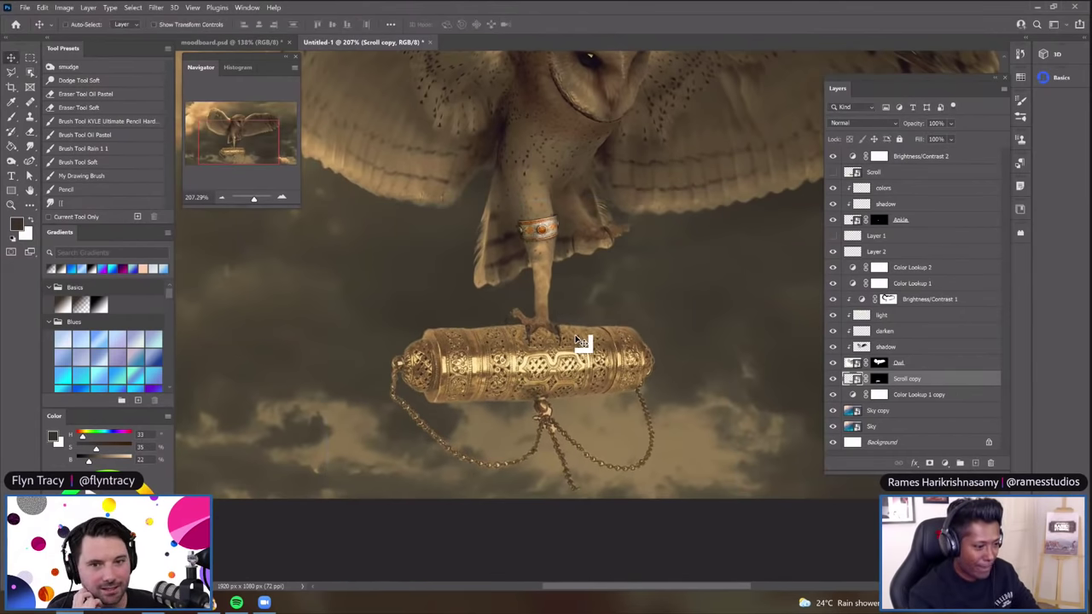
scroll(580, 341, up, 2)
drag(585, 353, 588, 351)
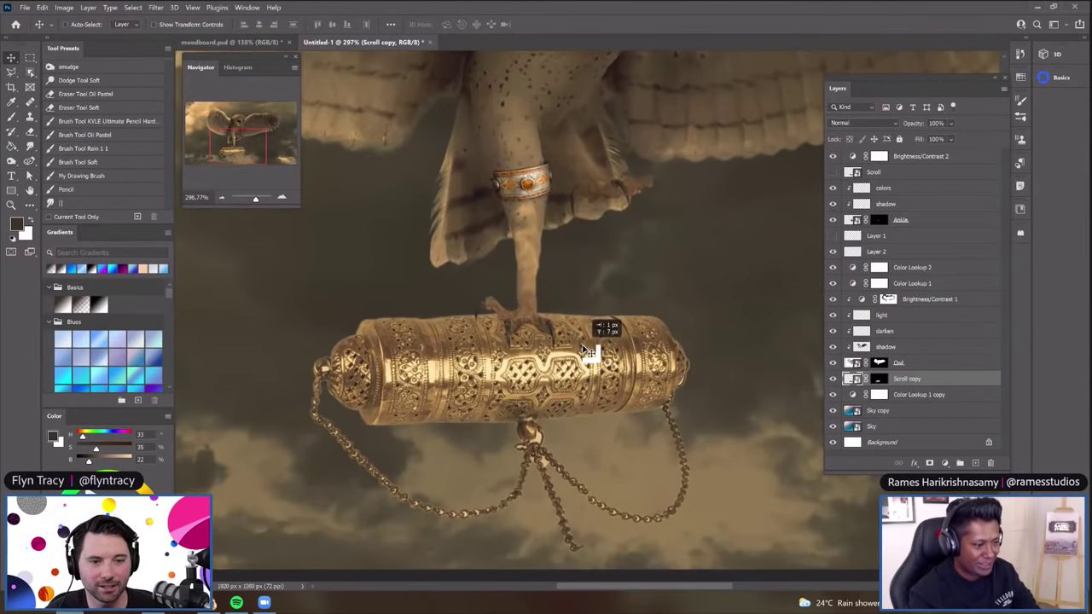
Examine how the scroll case fits the owl and sky in the whole composition
scroll(582, 346, down, 5)
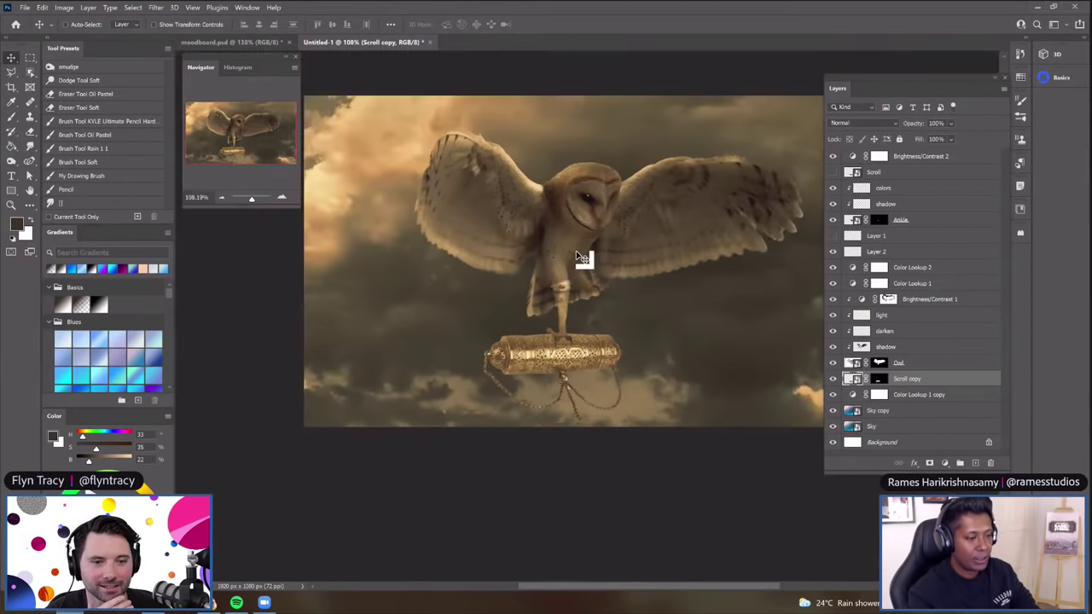
scroll(641, 214, down, 2)
scroll(640, 214, up, 1)
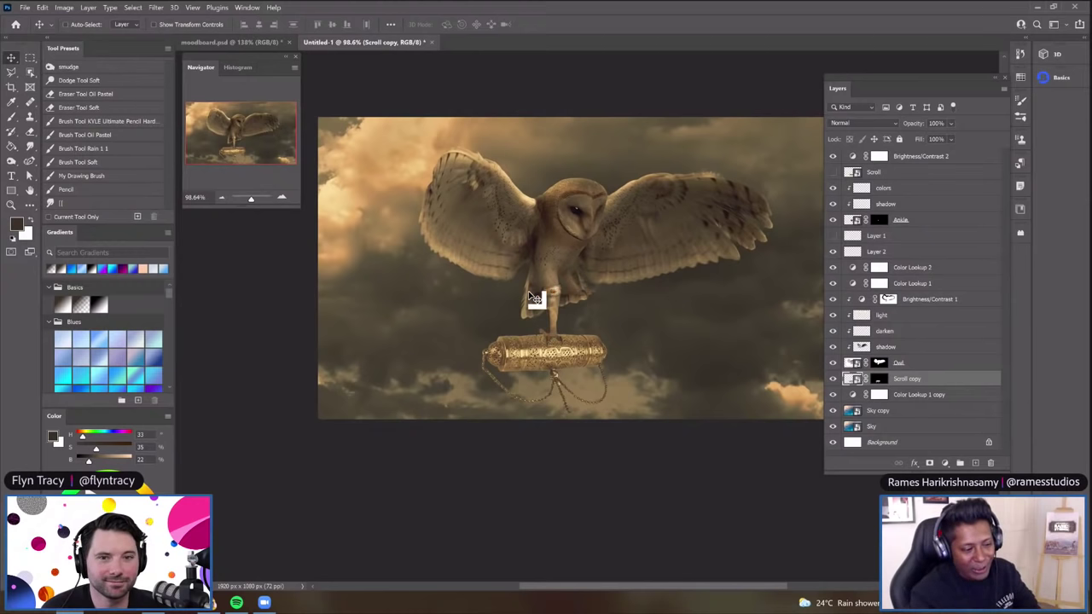
scroll(546, 286, down, 2)
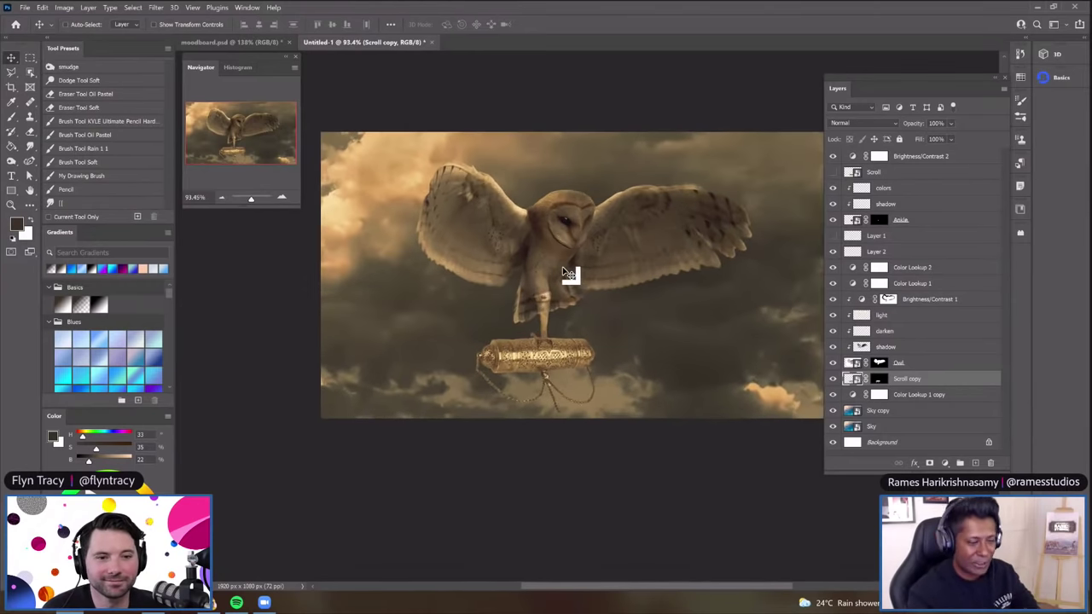
scroll(563, 271, down, 2)
scroll(579, 211, up, 3)
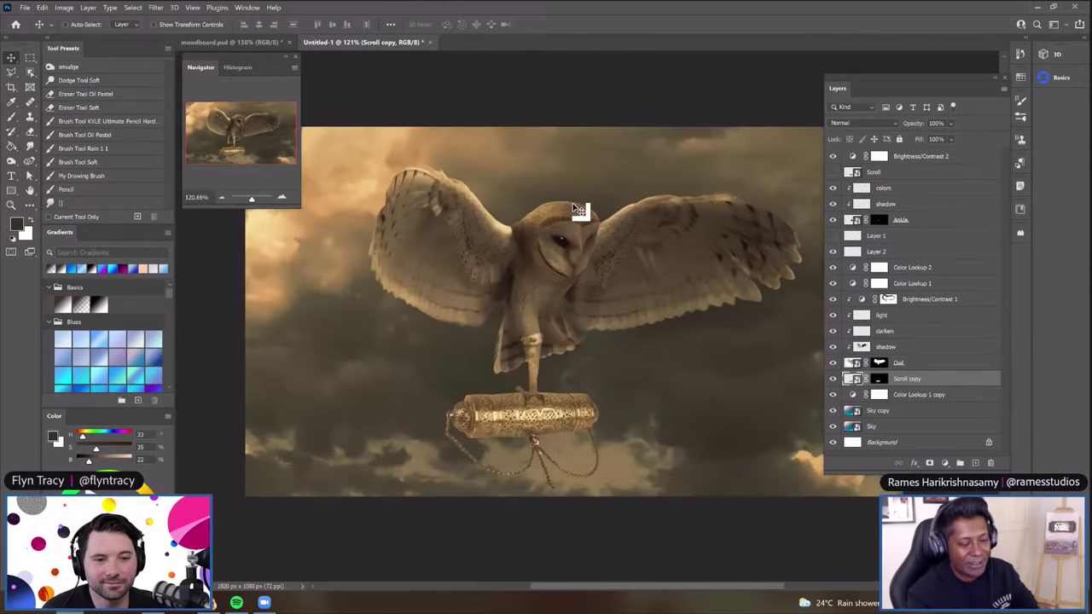
scroll(568, 317, up, 1)
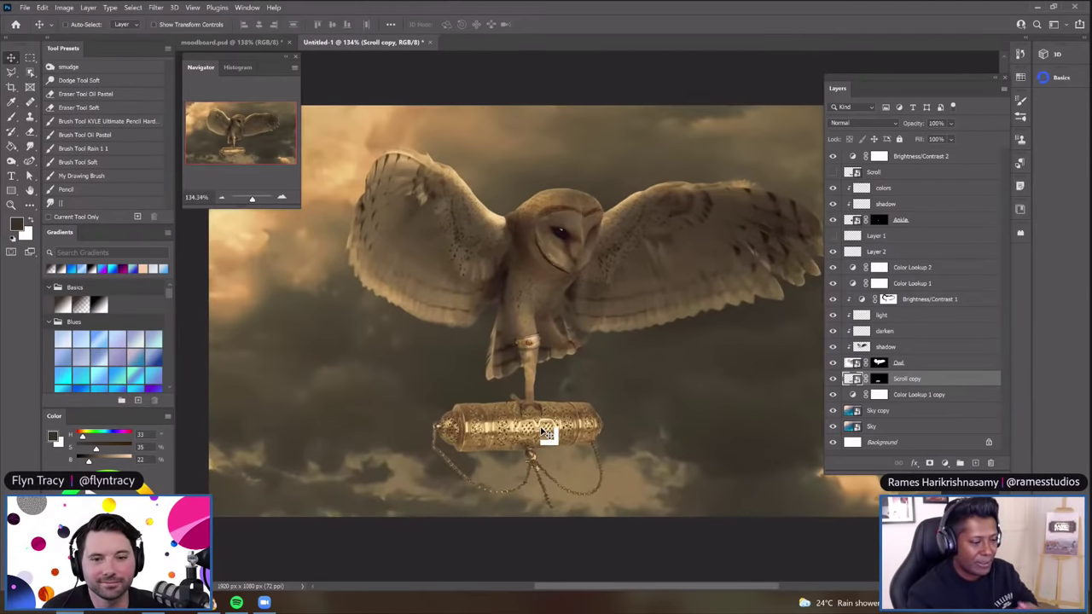
scroll(547, 433, up, 1)
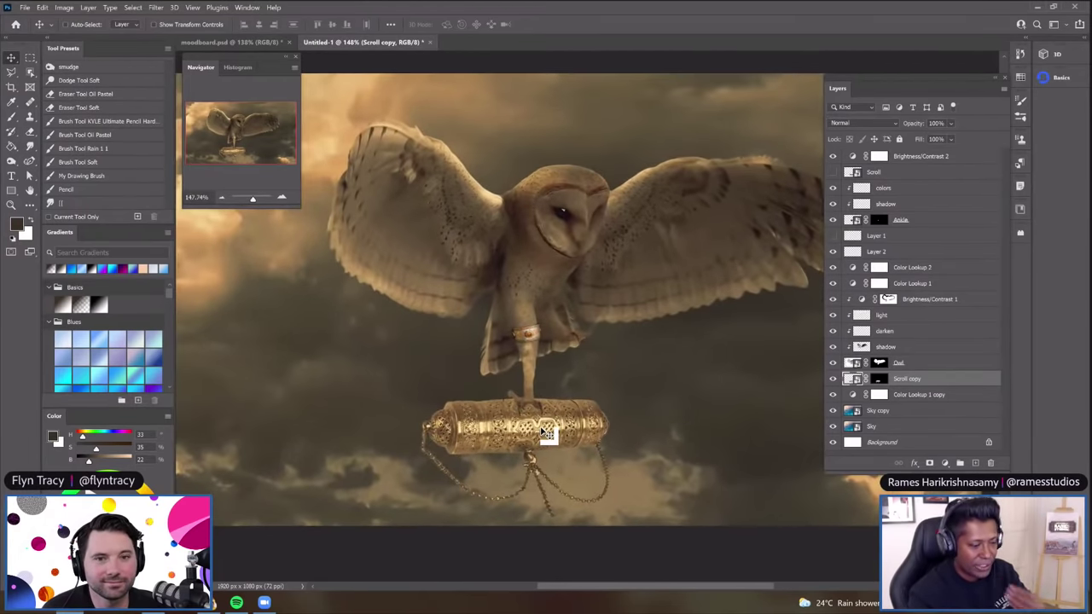
Nudge the scroll case slightly right and down beneath the owl's claws
scroll(546, 432, up, 3)
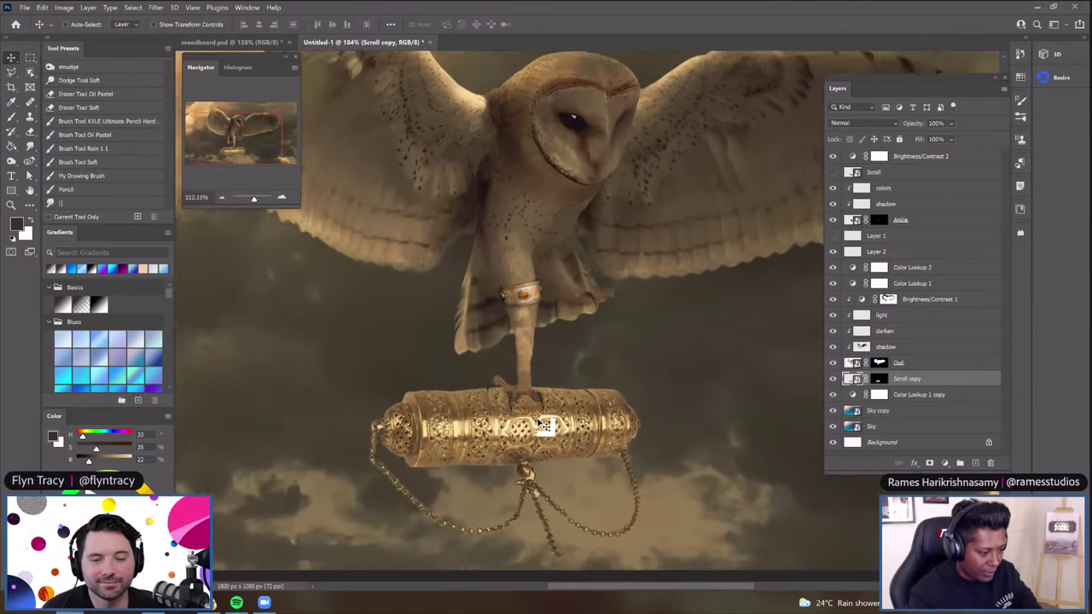
scroll(553, 423, up, 1)
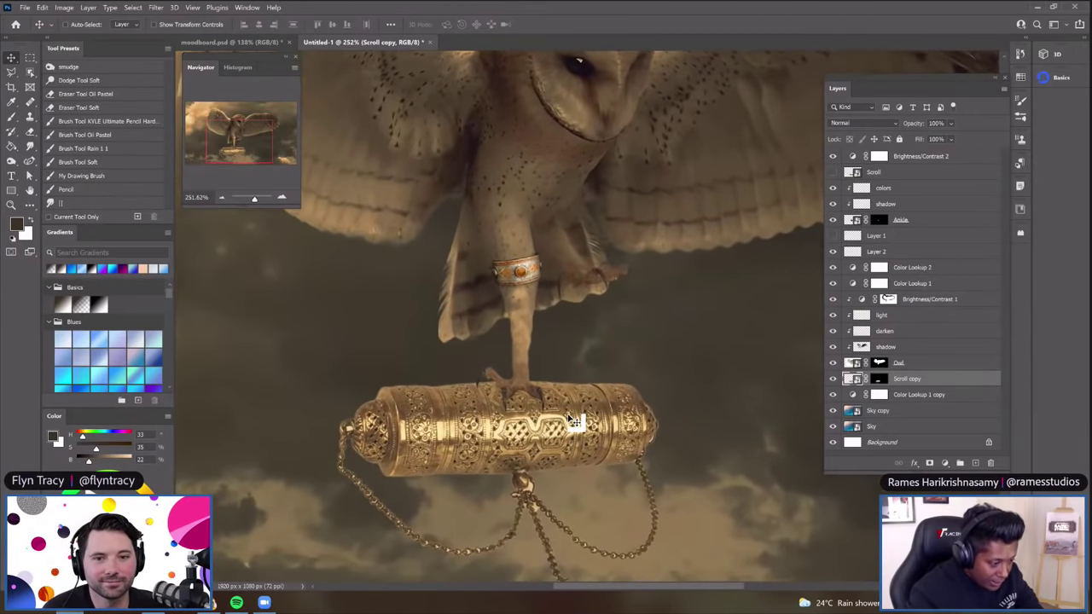
drag(567, 414, 580, 413)
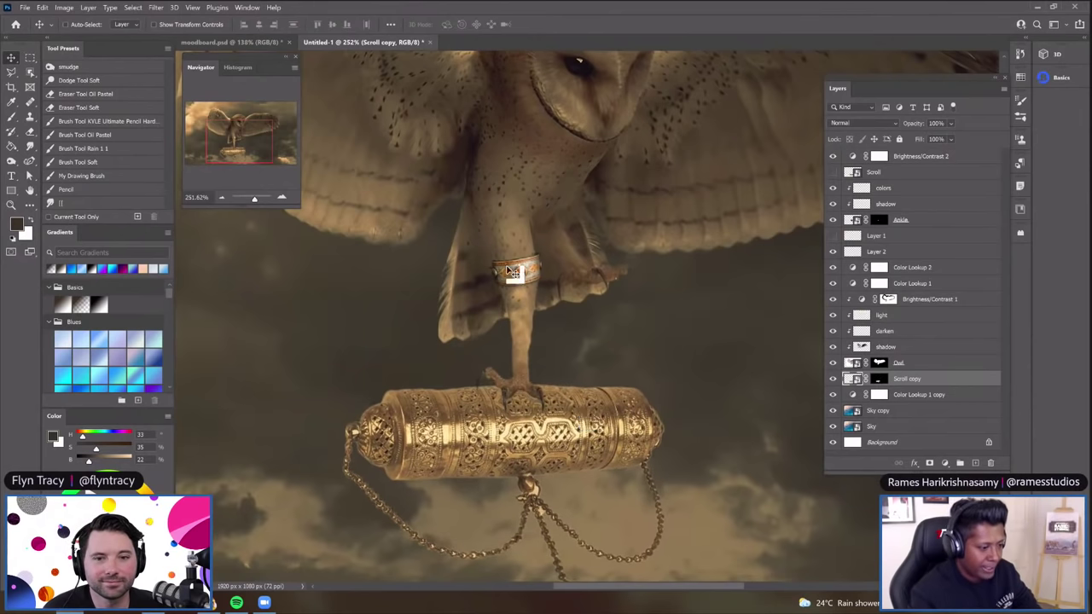
Select every layer from Scroll down to Scroll copy and shift the owl and scroll case slightly right and up together
scroll(503, 250, down, 2)
scroll(503, 252, down, 4)
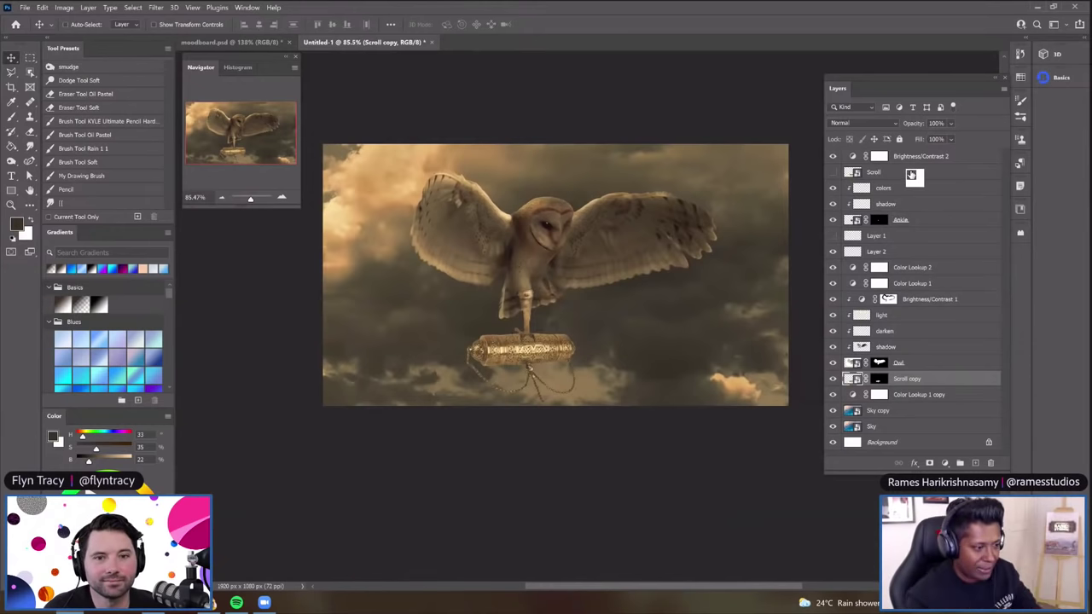
drag(911, 174, 917, 398)
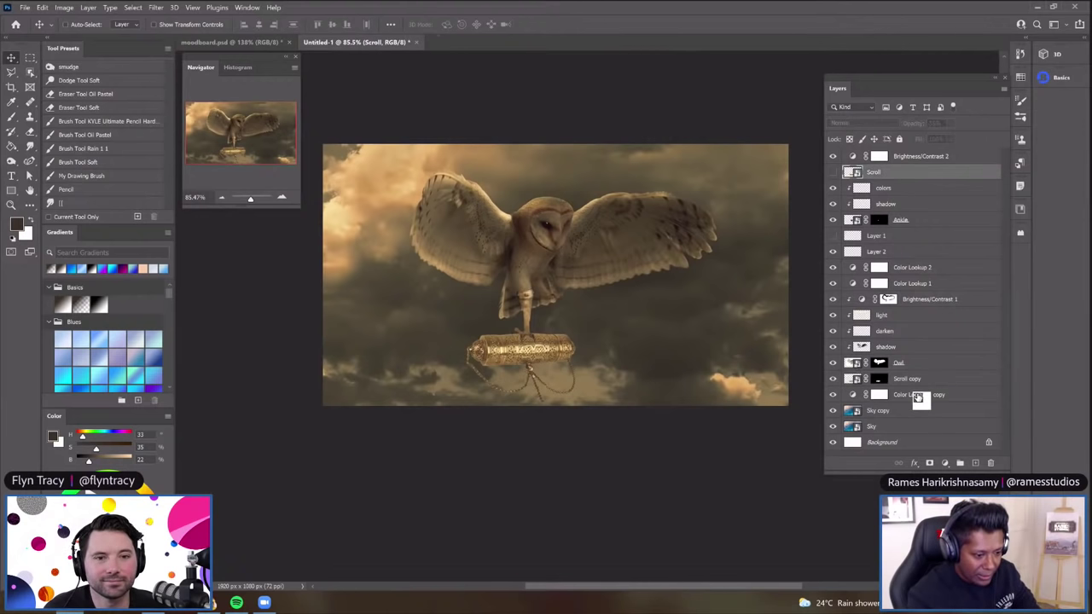
shift+click(915, 382)
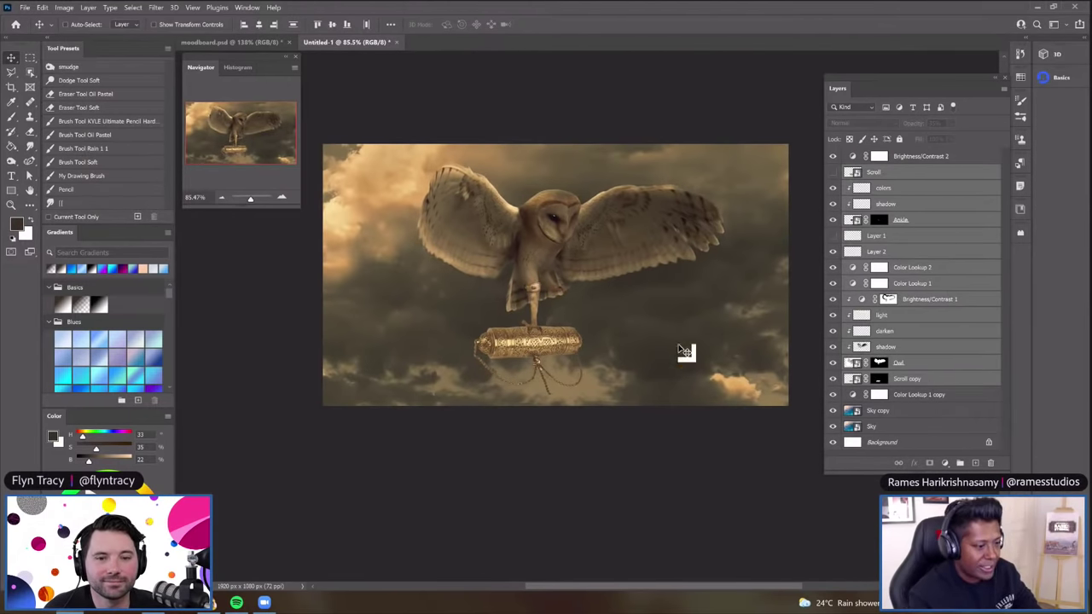
Outline the hanging chains below the scroll case with the Polygonal Lasso and erase them on the Scroll copy layer mask
click(923, 379)
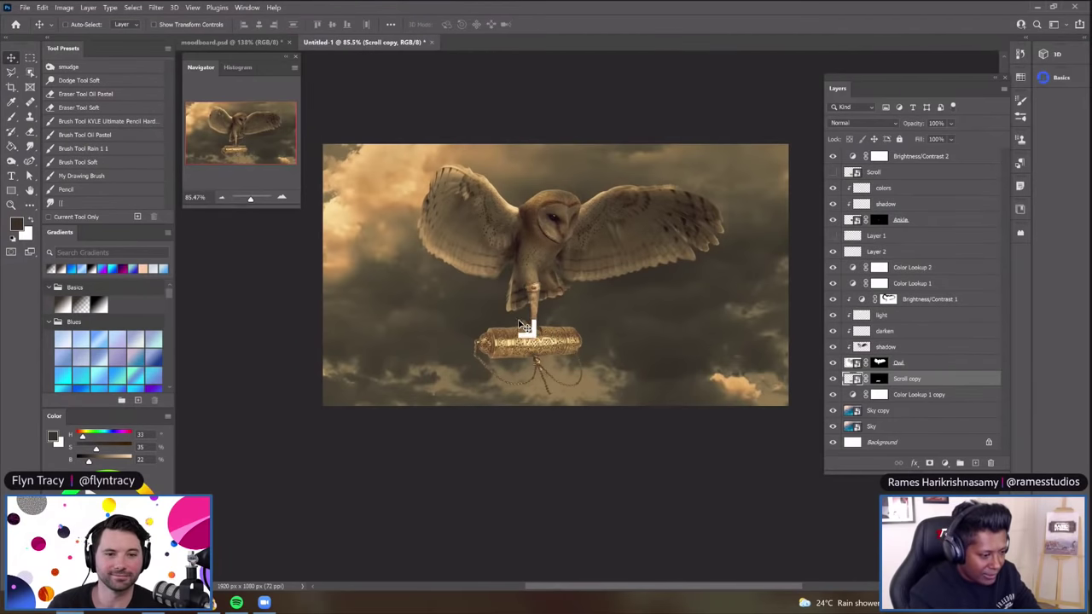
scroll(577, 372, up, 5)
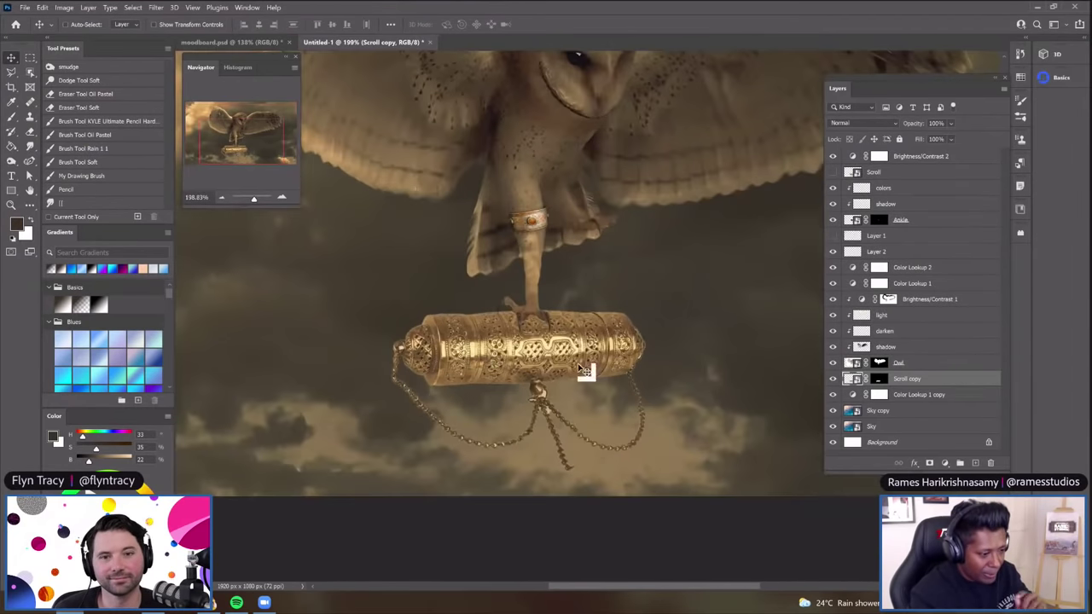
scroll(585, 370, up, 2)
click(879, 378)
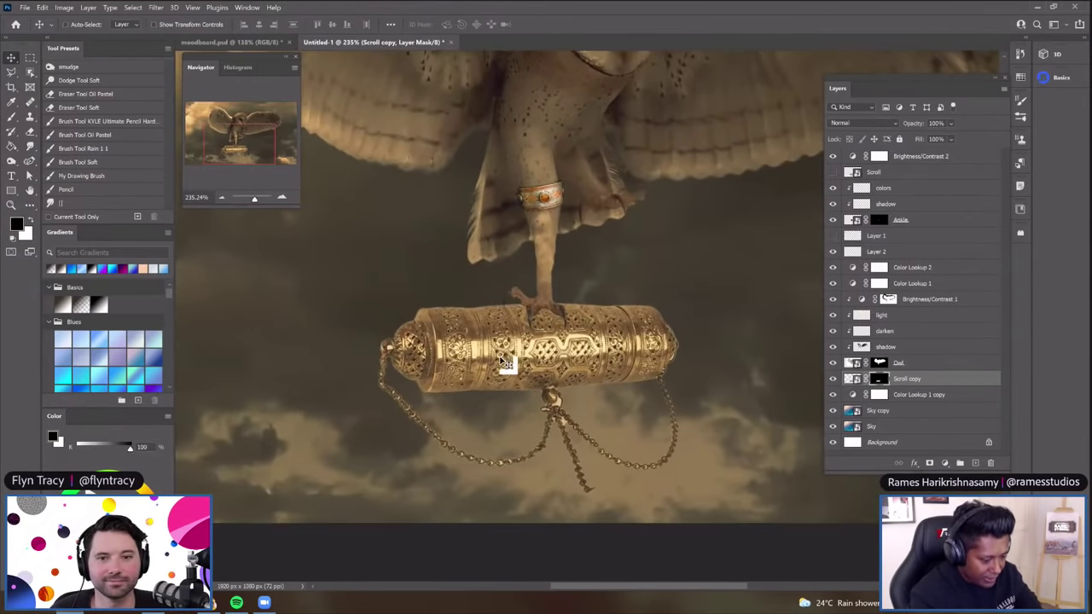
scroll(505, 363, up, 1)
key(l)
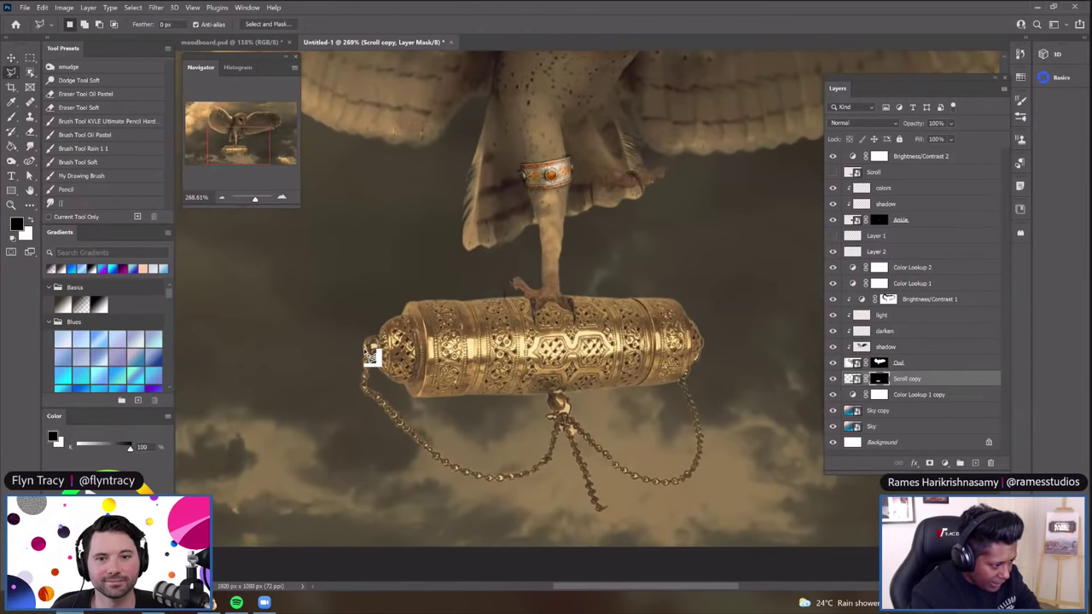
mouse_move(370, 351)
mouse_down()
mouse_move(434, 422)
mouse_move(524, 428)
mouse_move(568, 407)
mouse_up()
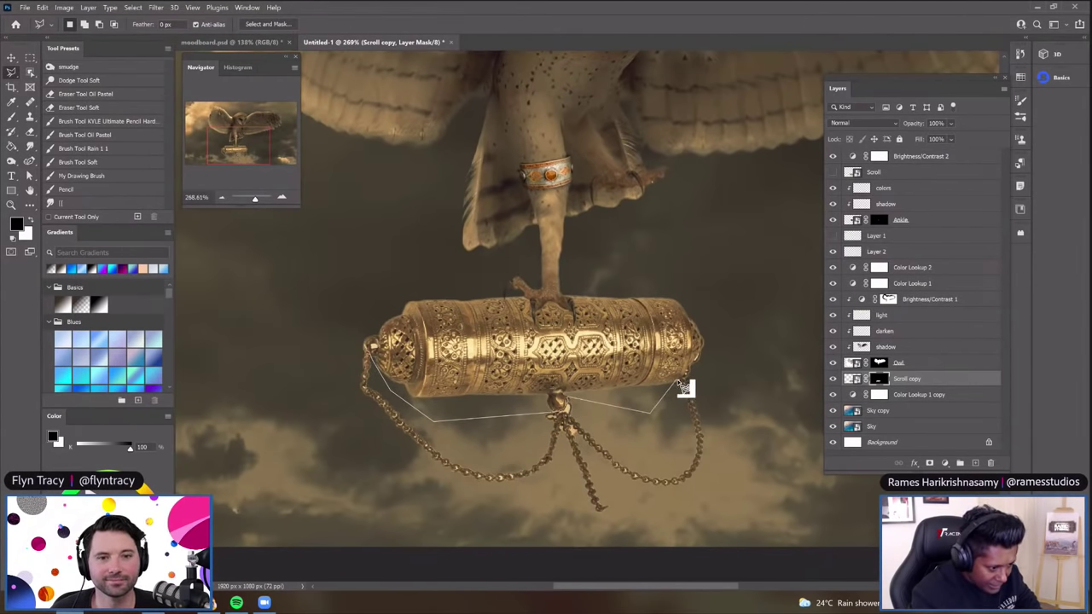
mouse_move(702, 382)
mouse_down()
mouse_move(746, 580)
mouse_move(721, 546)
mouse_move(470, 556)
mouse_move(310, 436)
mouse_move(296, 383)
mouse_move(322, 344)
mouse_move(370, 337)
mouse_up()
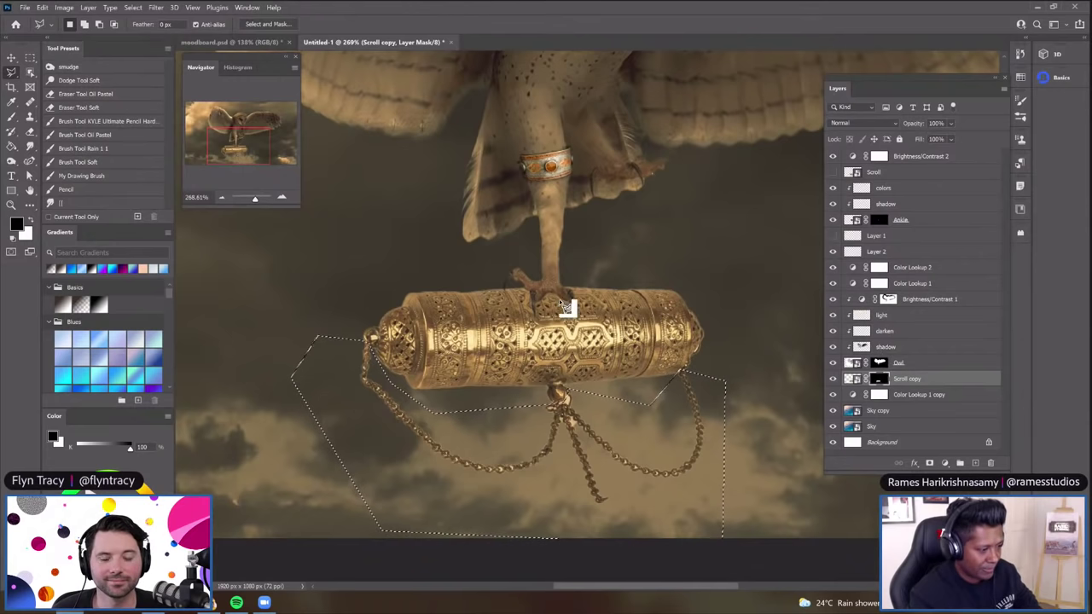
click(30, 221)
key(Delete)
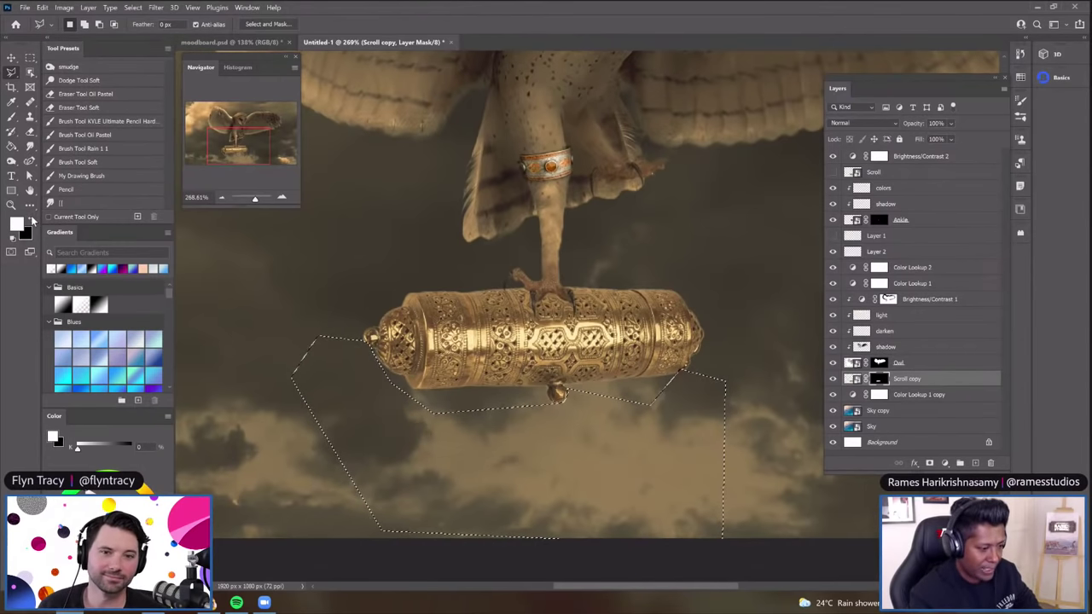
Duplicate the Scroll copy layer, clip the duplicate to the original and set its blend mode to Multiply
scroll(482, 354, down, 10)
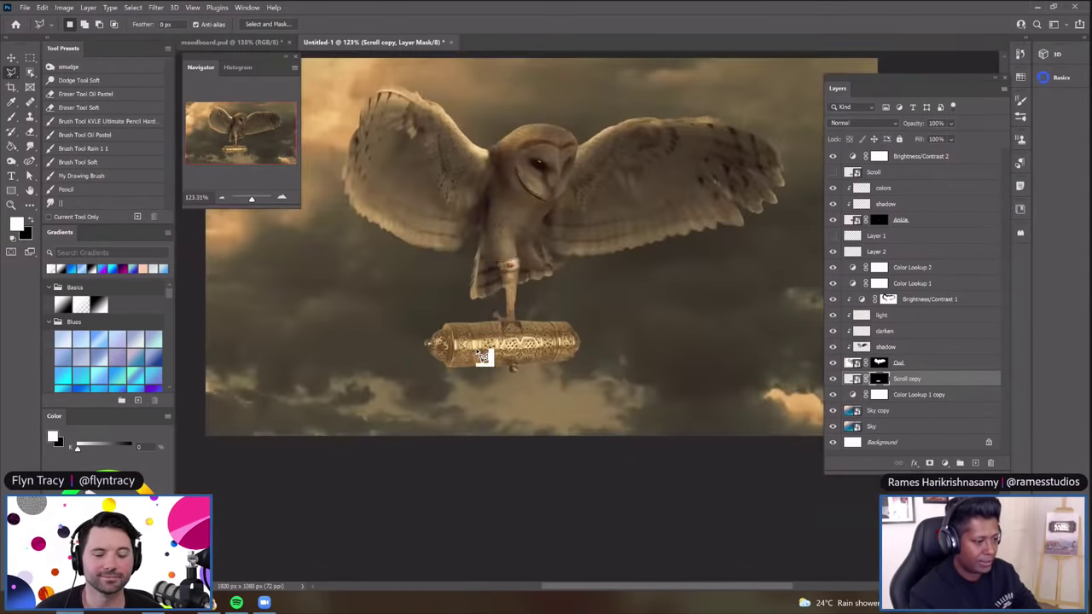
scroll(481, 294, up, 5)
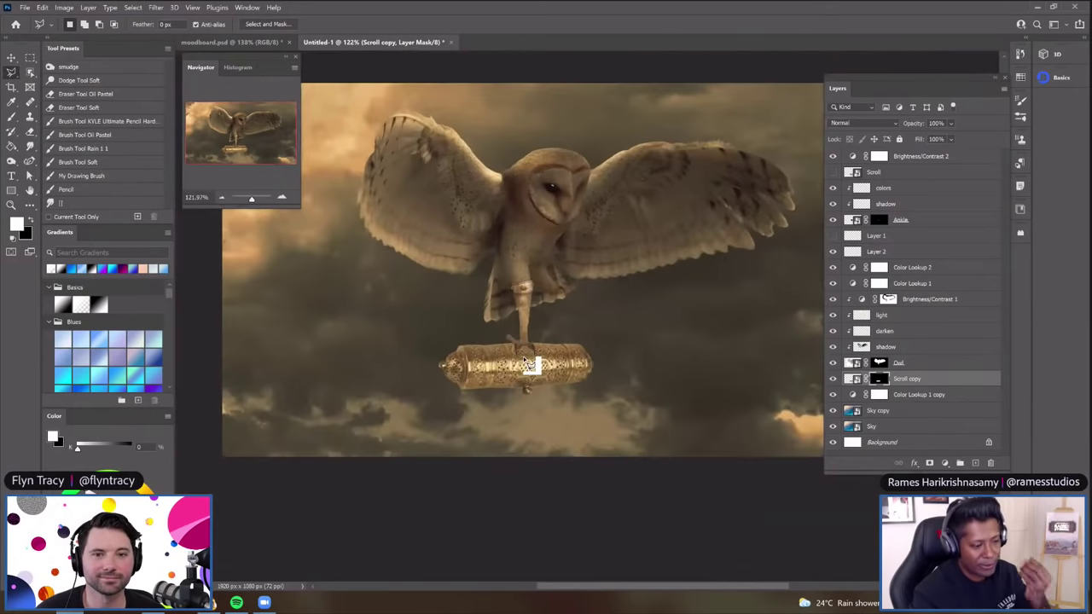
key(v)
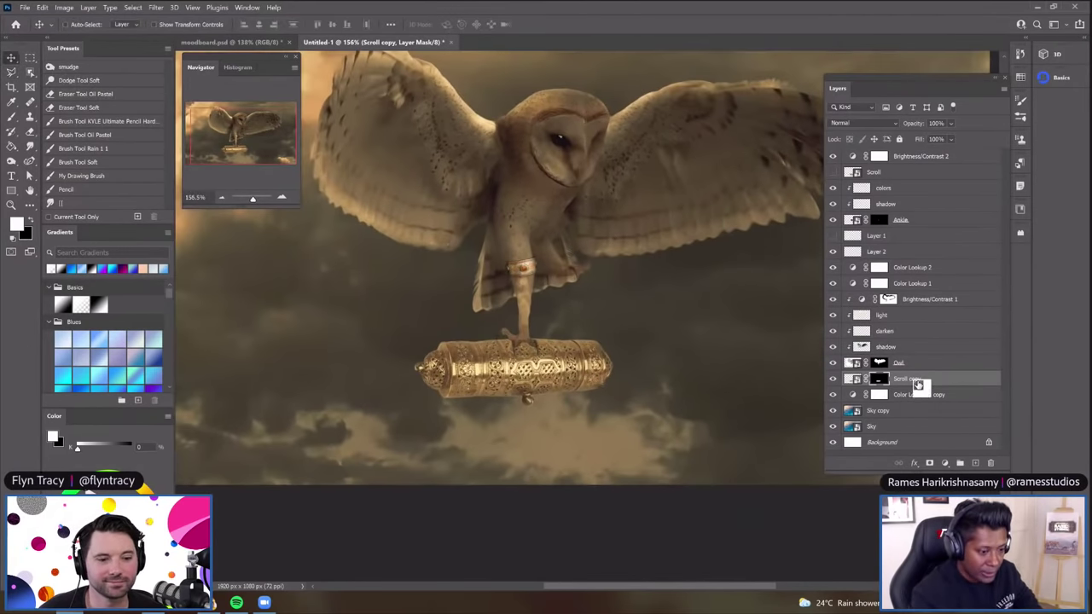
drag(919, 384, 921, 383)
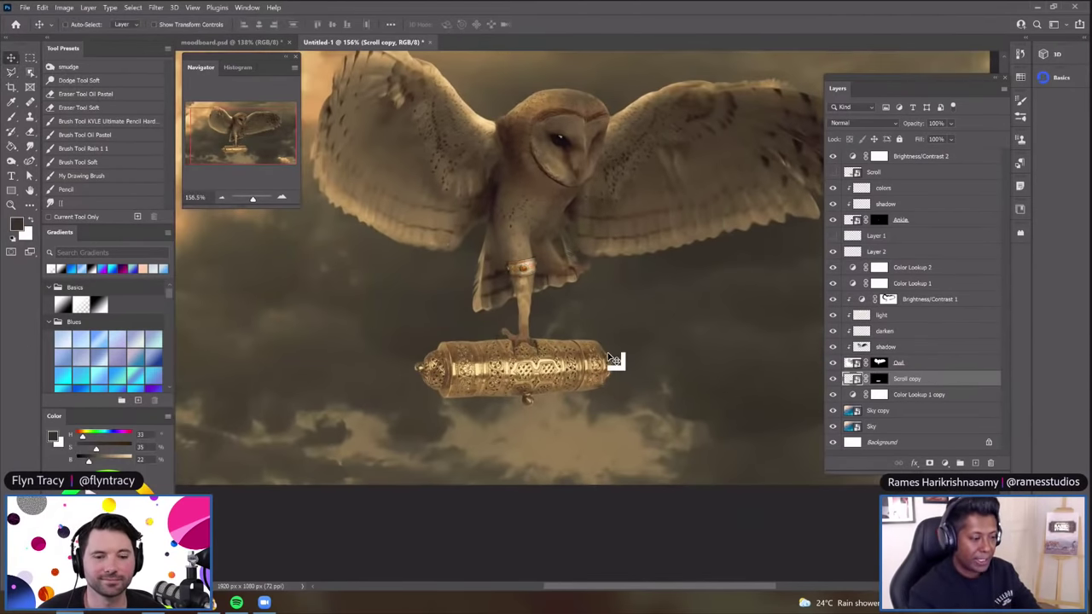
scroll(607, 352, down, 4)
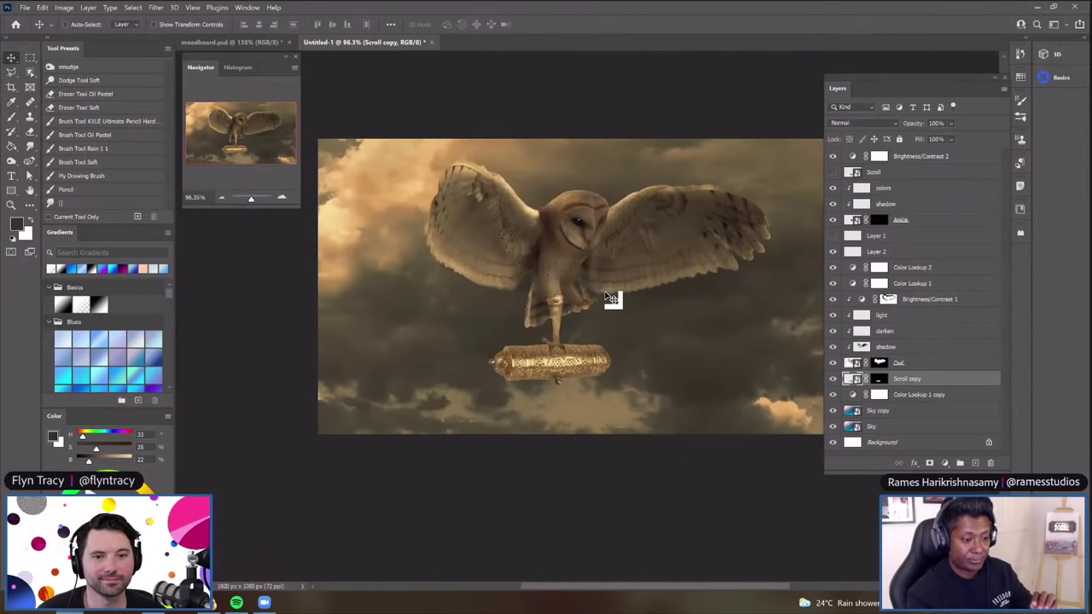
scroll(657, 315, up, 1)
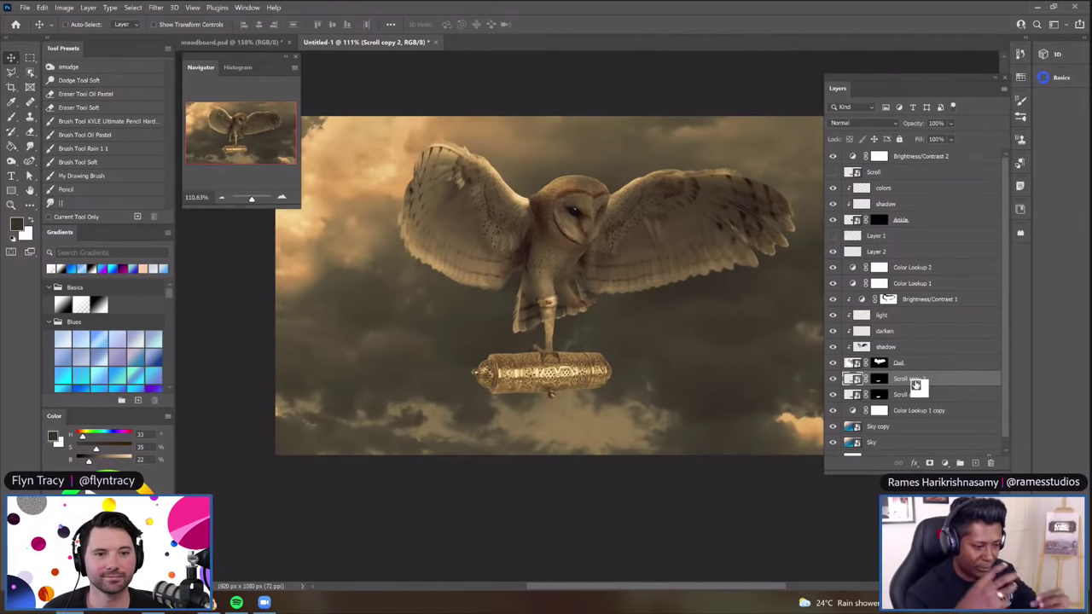
mouse_move(915, 385)
mouse_down()
mouse_move(563, 386)
mouse_move(763, 354)
mouse_move(924, 396)
mouse_up()
click(865, 121)
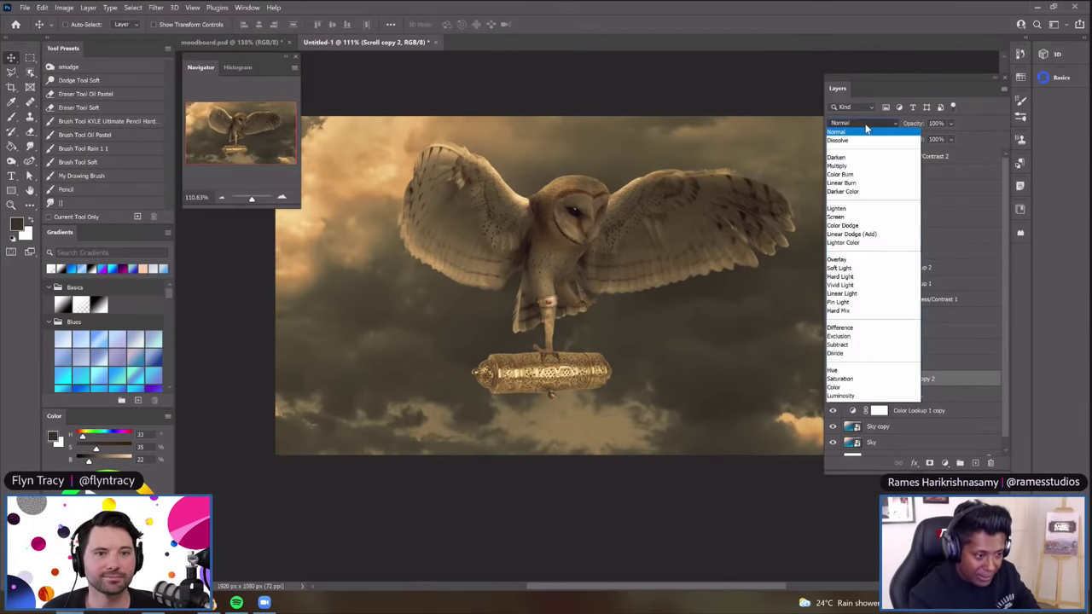
click(865, 166)
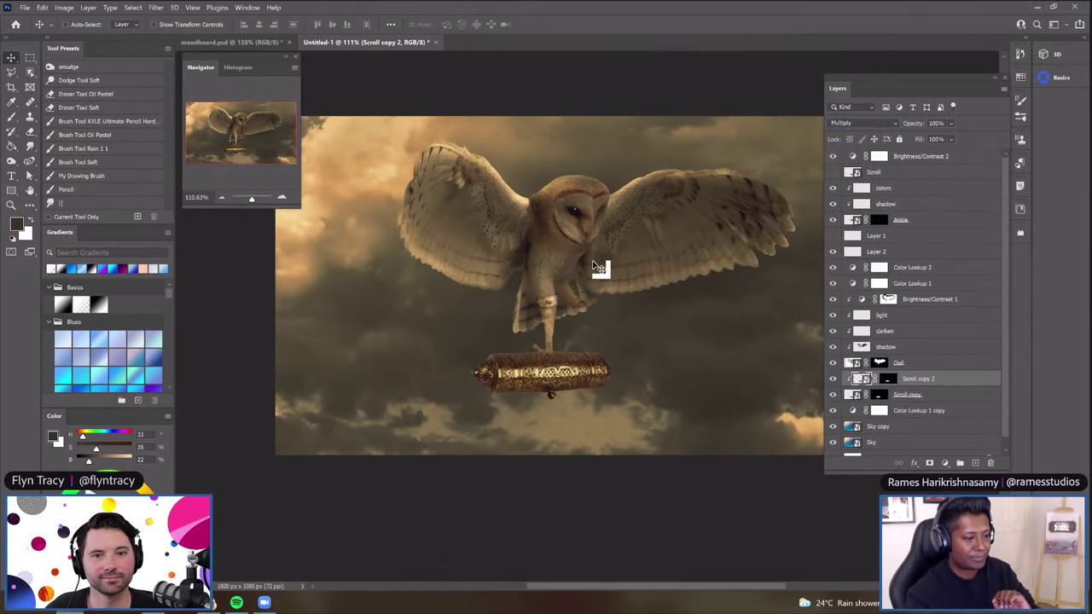
Lower the opacity of the Multiply scroll layer to 48% and compare the case with that layer hidden and shown
scroll(624, 237, down, 1)
scroll(629, 244, up, 2)
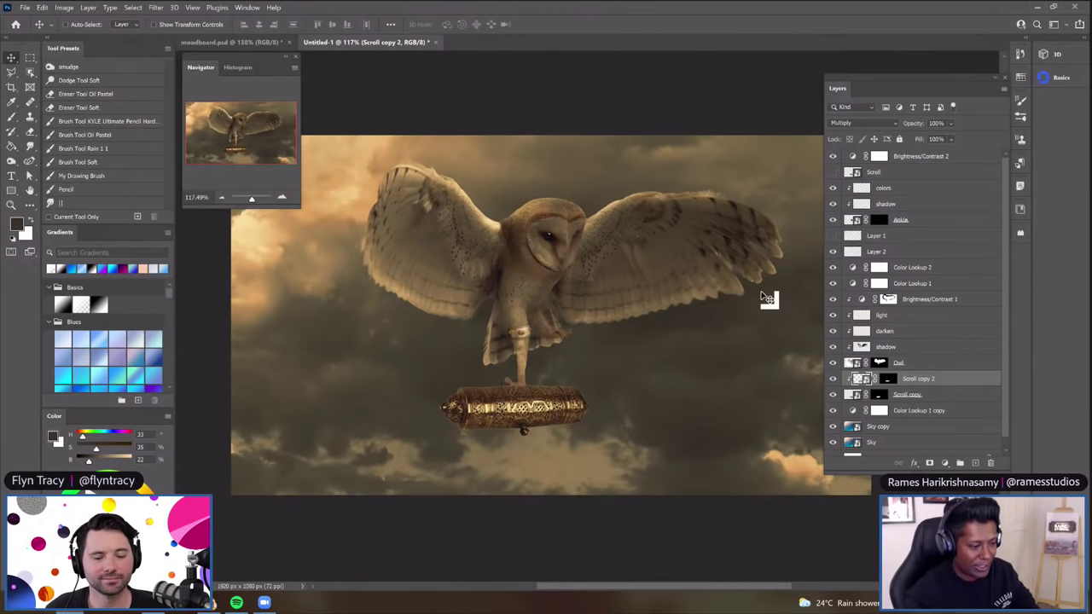
click(952, 124)
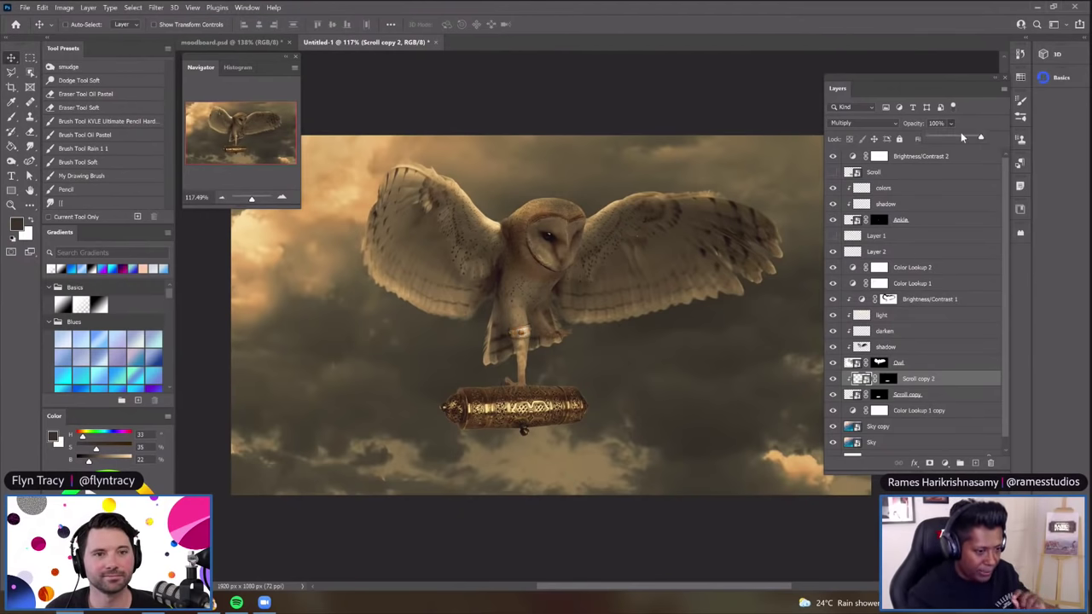
click(956, 139)
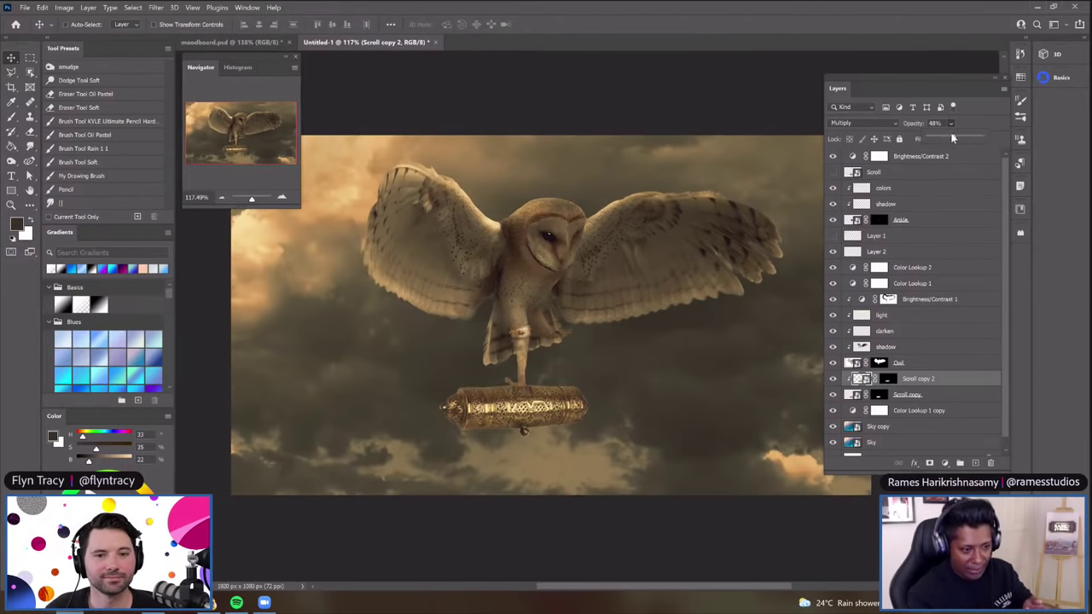
click(833, 378)
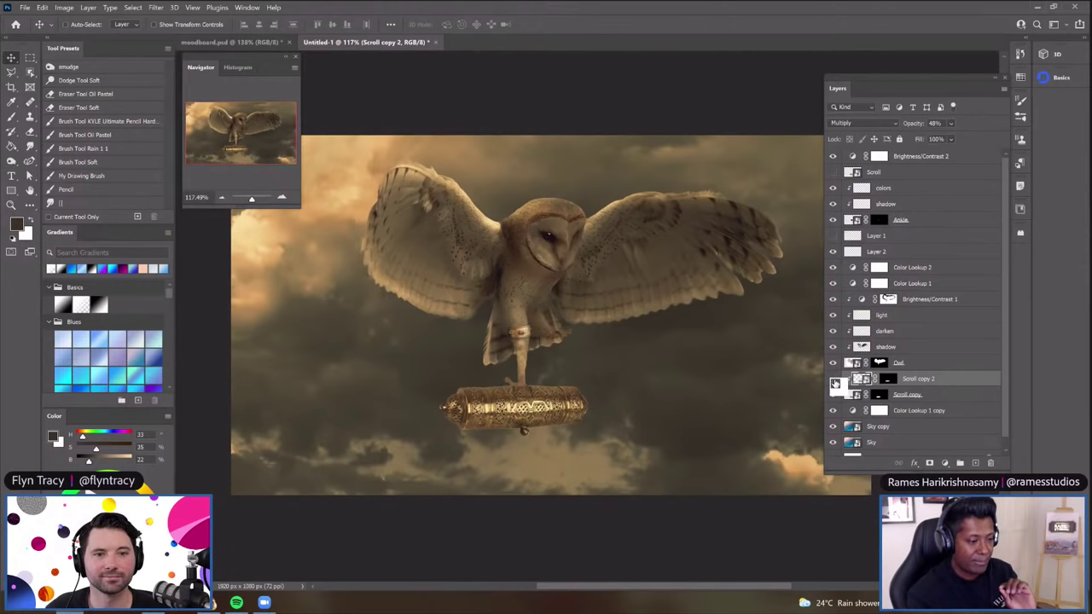
click(834, 380)
click(834, 380)
click(834, 380)
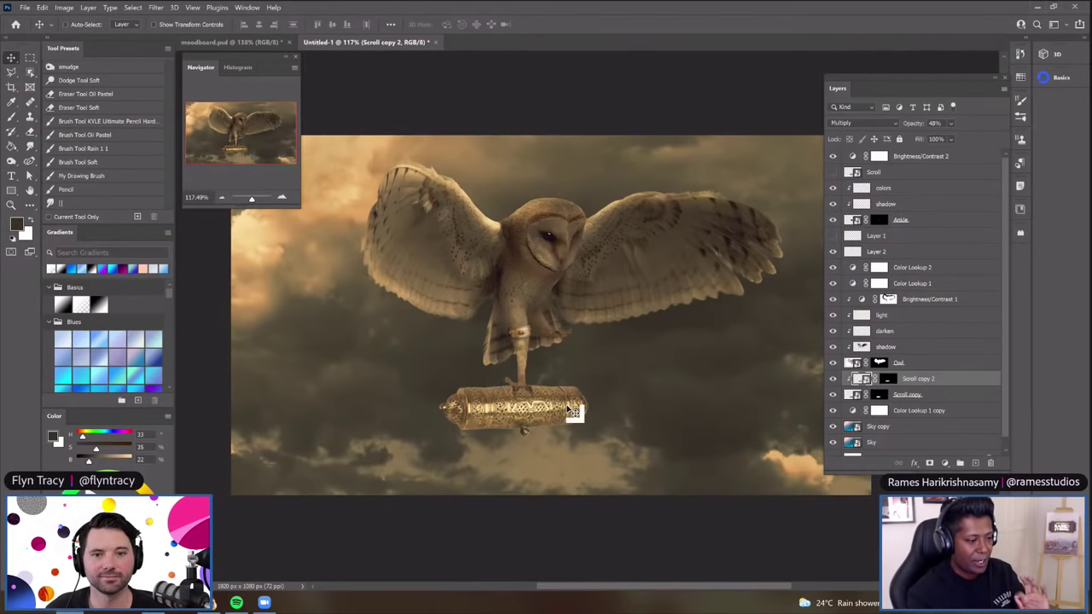
Select the Scroll copy layer and examine the case's shading up close and within the whole composition
scroll(543, 417, up, 4)
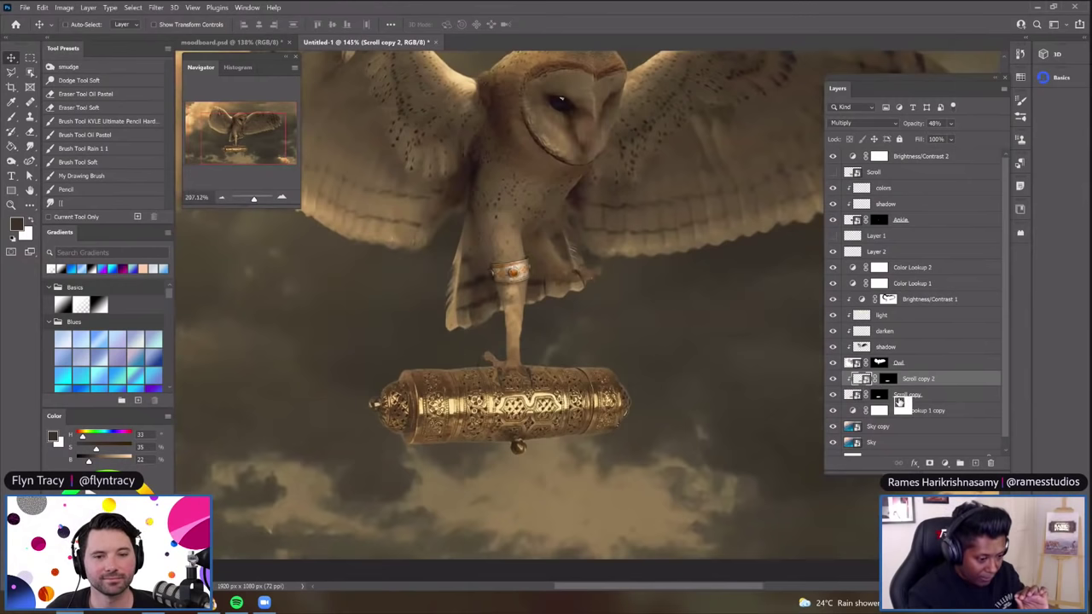
click(862, 395)
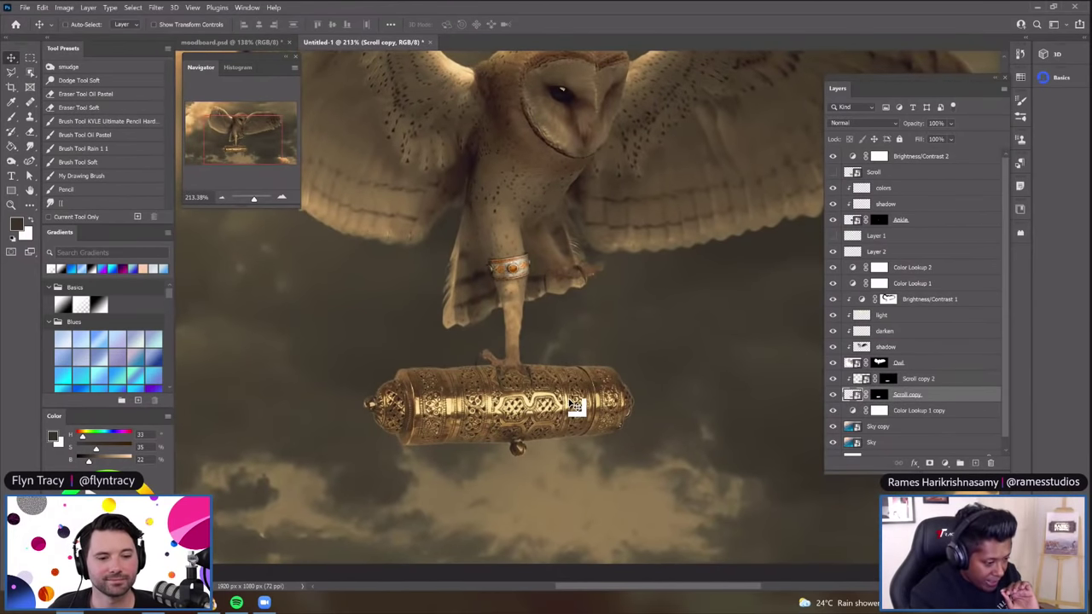
scroll(575, 408, down, 6)
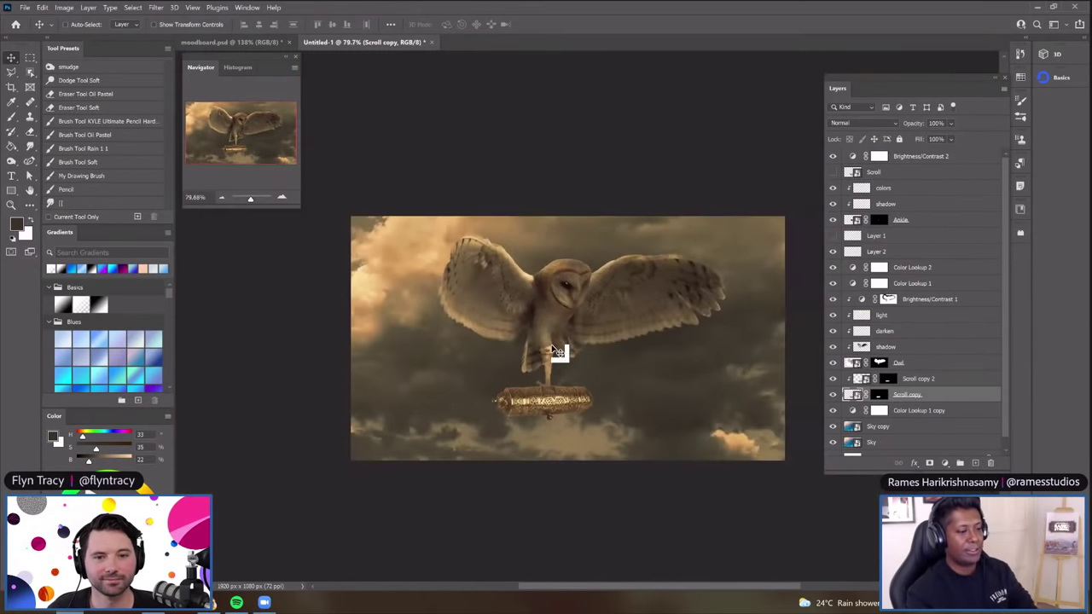
scroll(543, 399, up, 4)
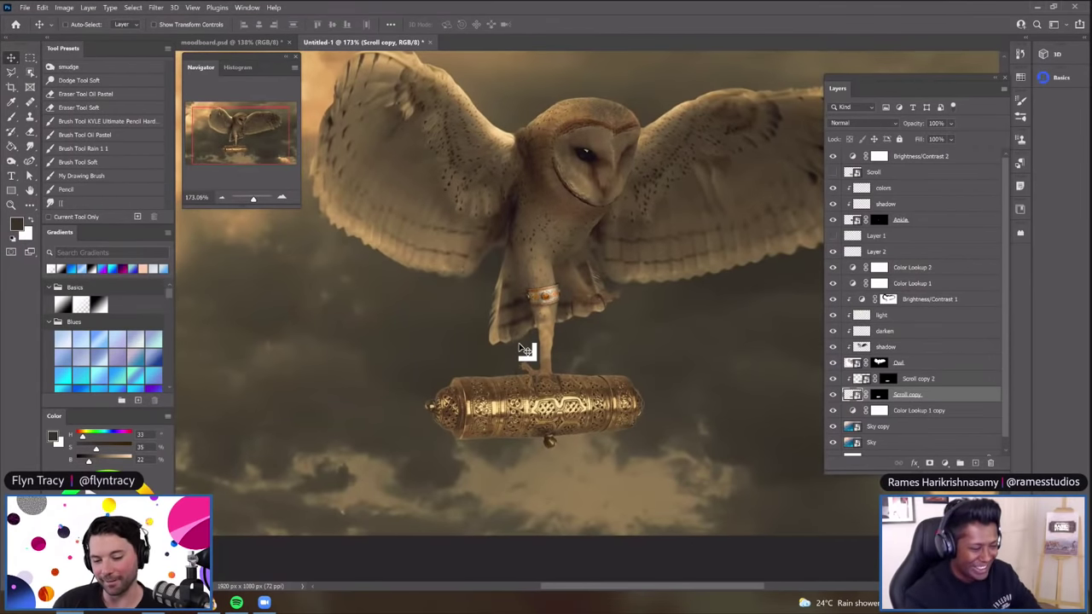
scroll(523, 350, down, 4)
scroll(535, 316, up, 1)
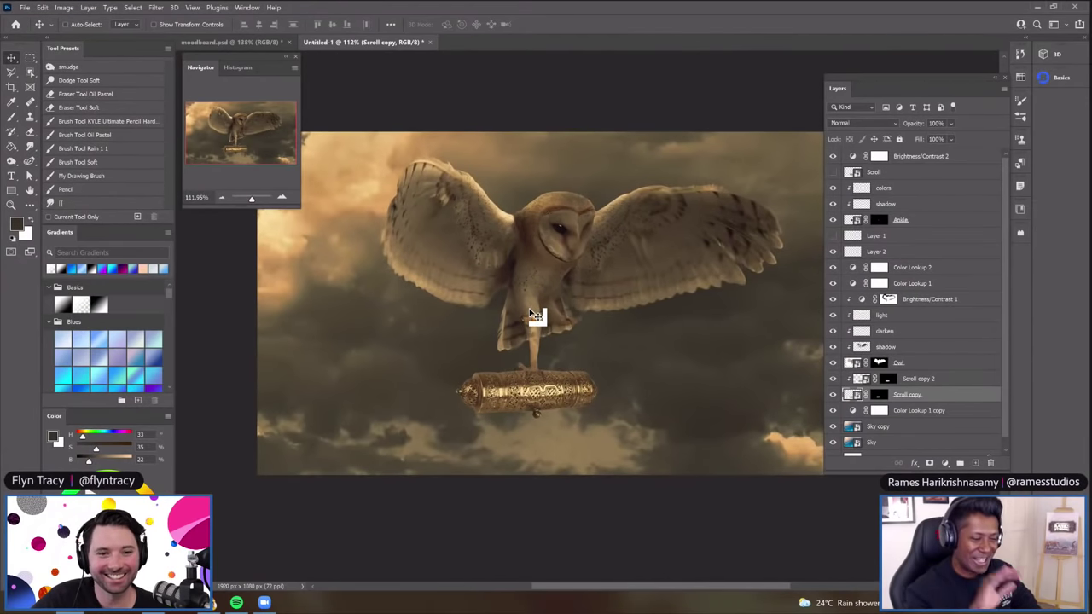
scroll(535, 316, down, 1)
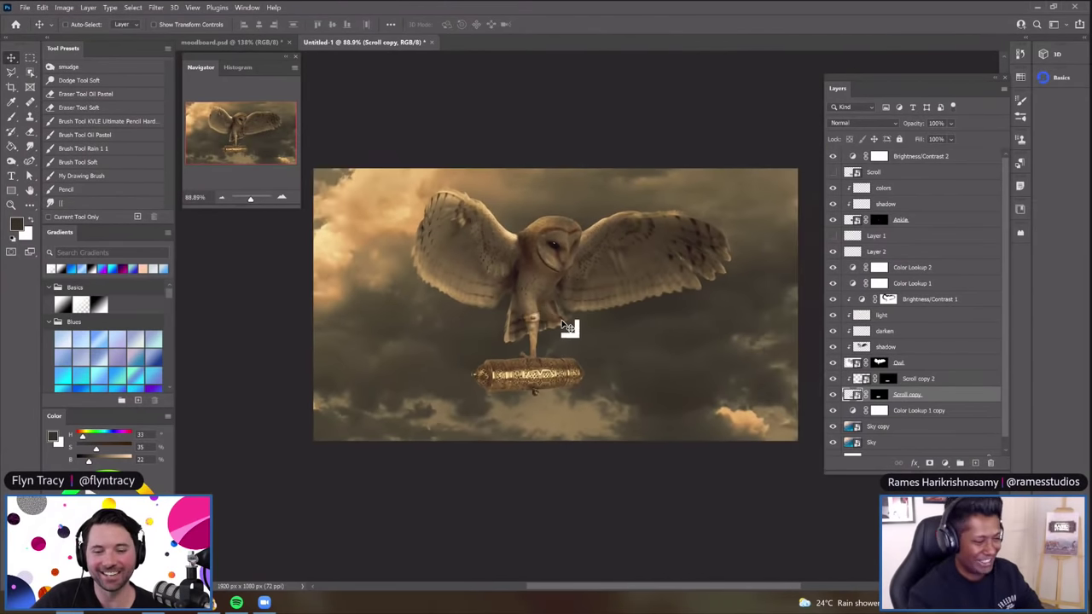
Save the composition as a Photoshop document named Owl
drag(567, 329, 563, 333)
key(ctrl+shift+s)
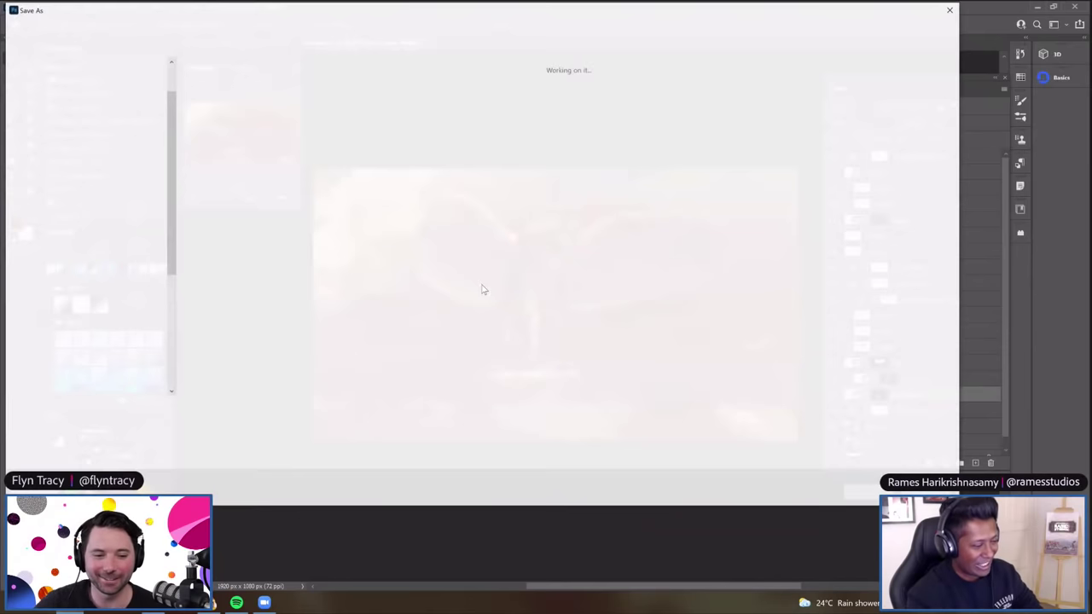
text(Owl)
key(Escape)
key(Return)
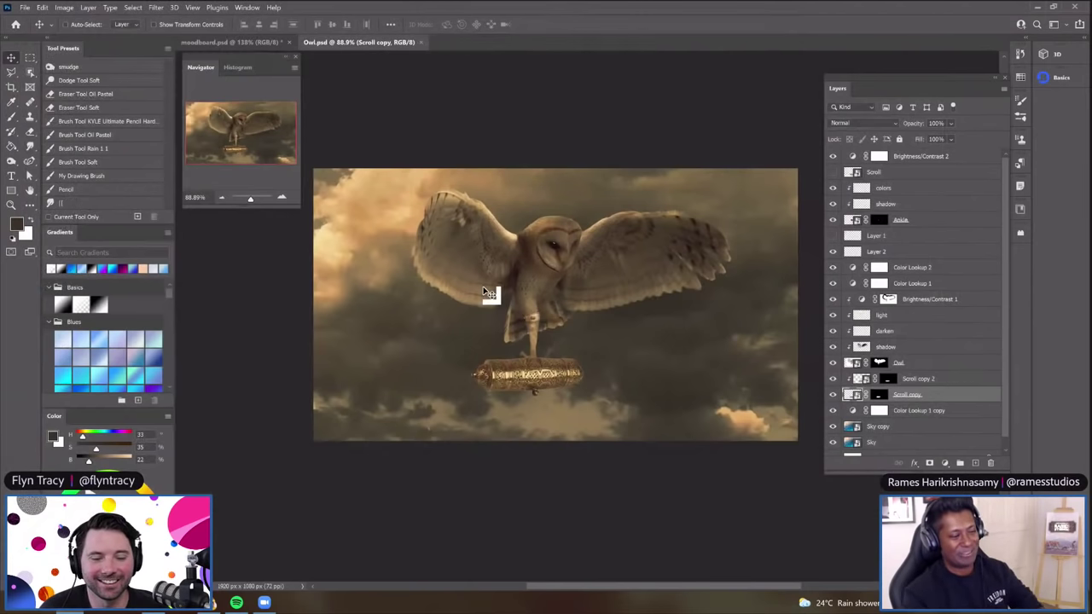
Review the enlarged composition in full-screen mode without the interface, and return to the standard workspace view
scroll(488, 291, down, 3)
scroll(493, 273, up, 2)
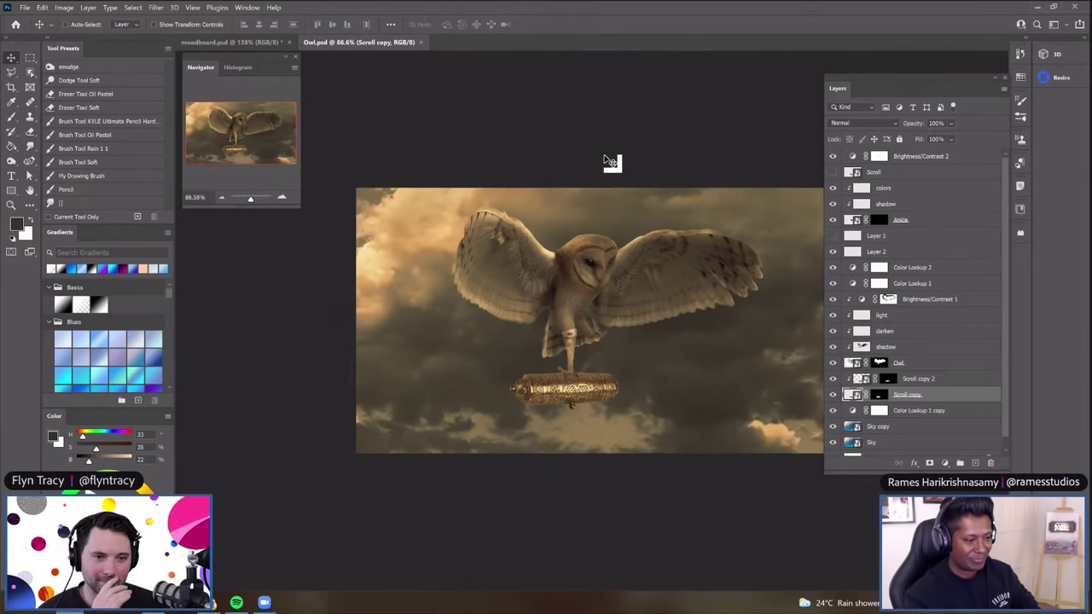
key(f)
key(f)
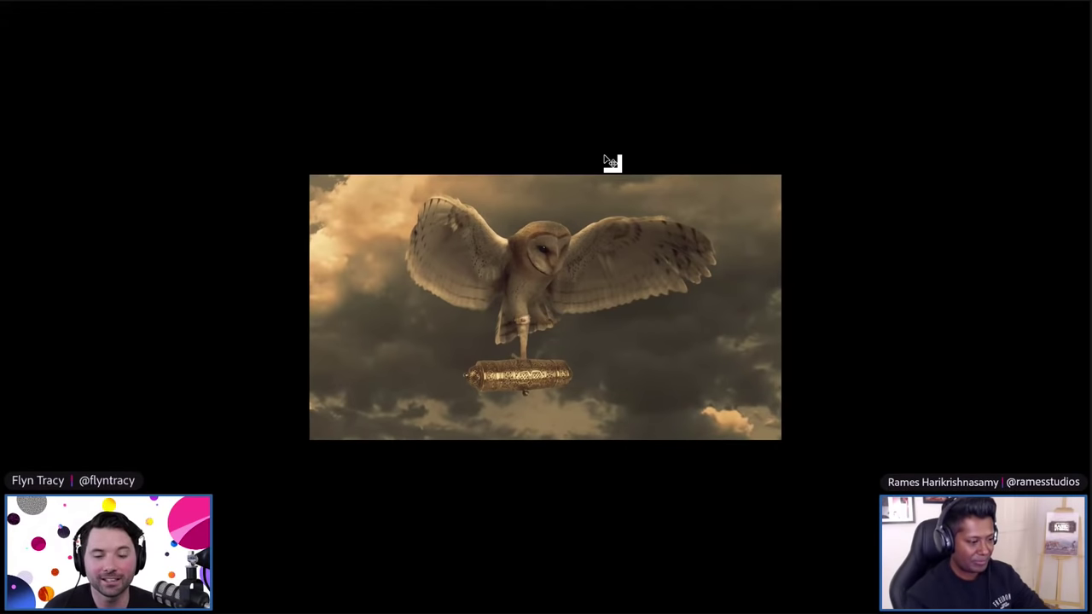
key(ctrl+plus)
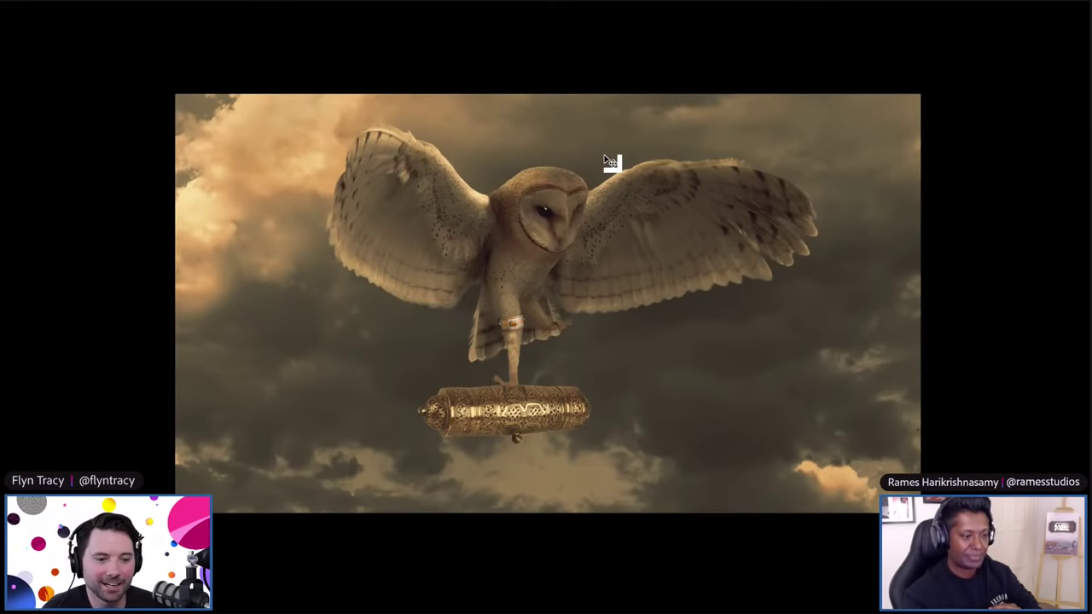
key(f)
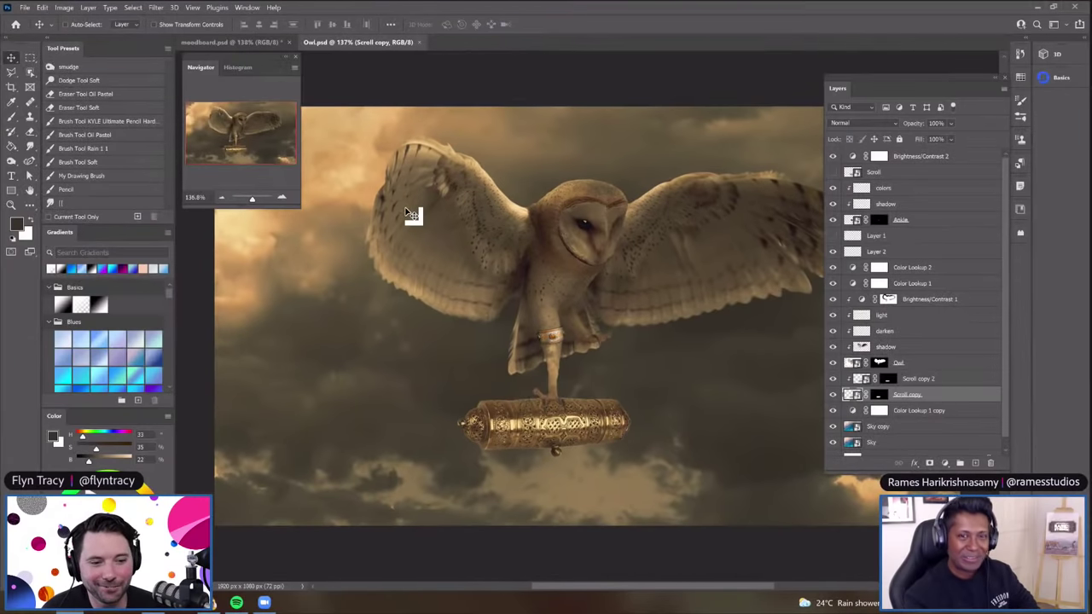
Hide the Sky copy layer, the owl's shadow, darken and light layers, and all Brightness/Contrast and Color Lookup adjustments to view the ungraded composite
scroll(412, 215, down, 2)
scroll(412, 215, down, 1)
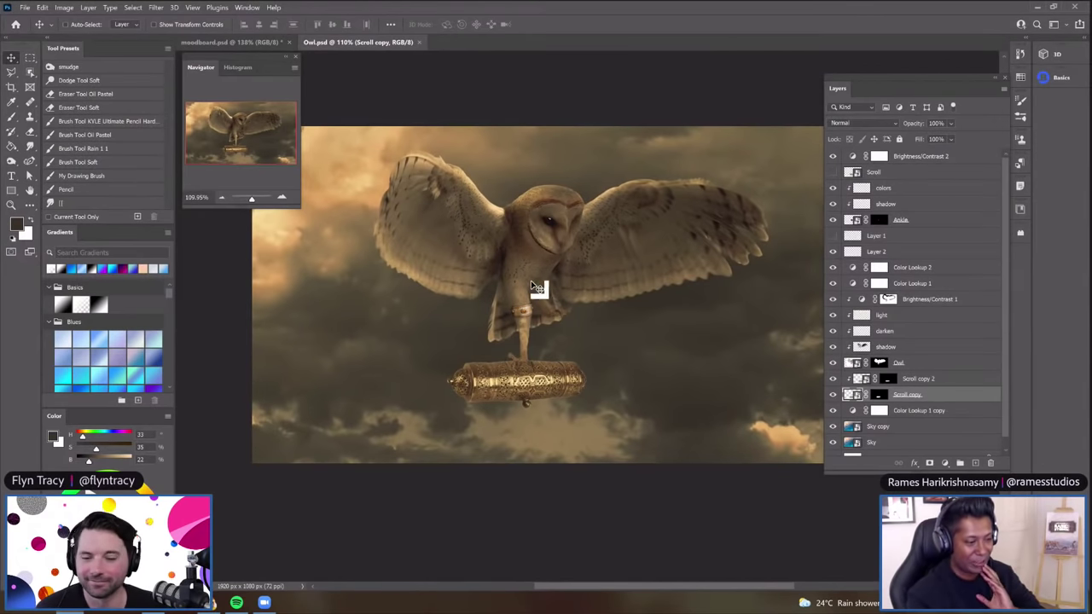
scroll(561, 398, down, 1)
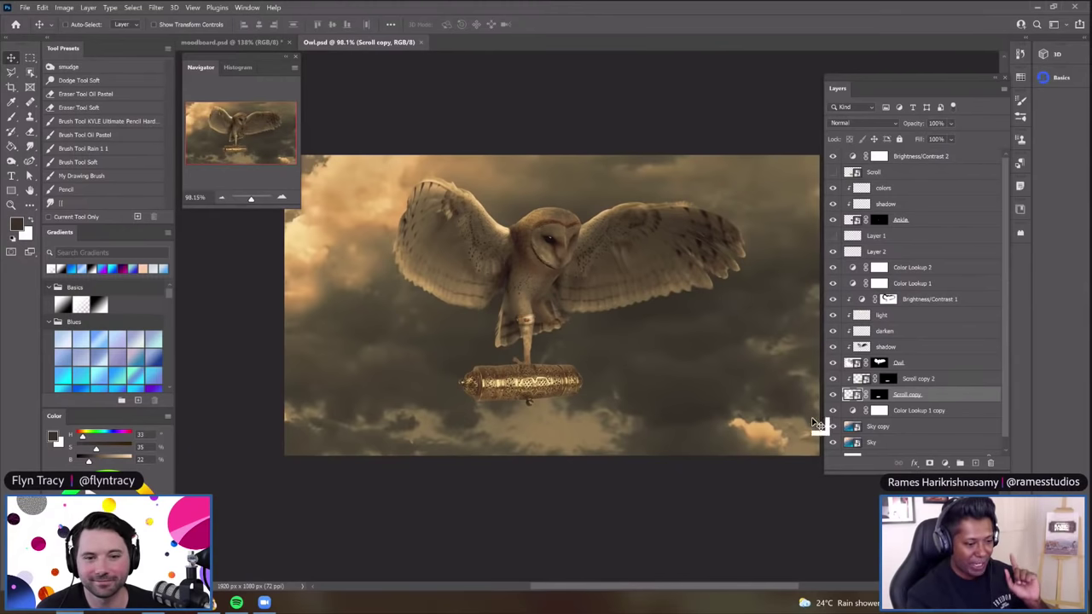
drag(845, 207, 836, 160)
click(835, 159)
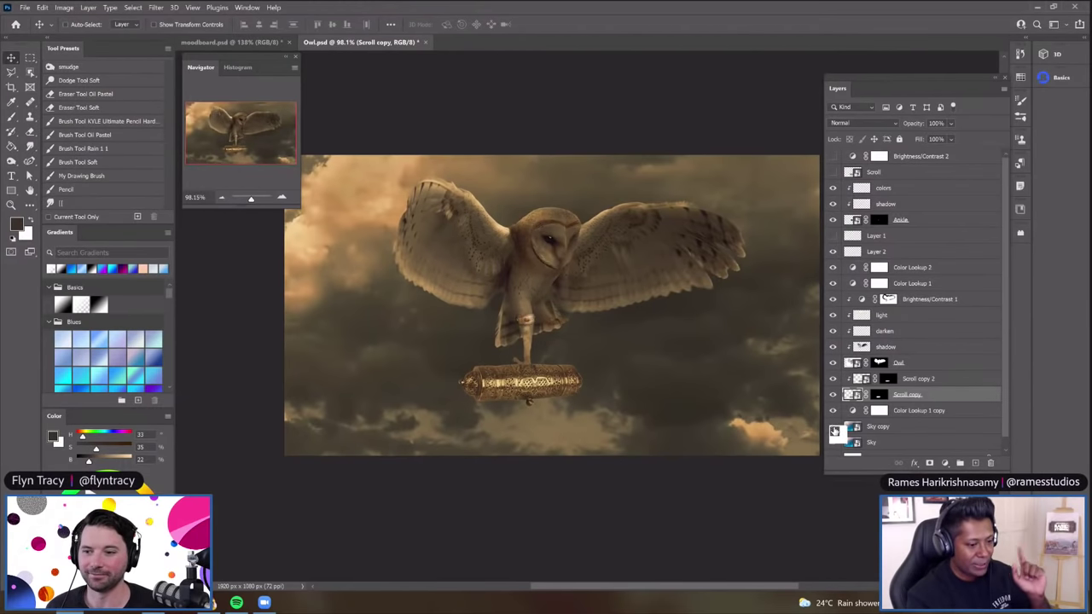
click(834, 411)
click(832, 346)
click(832, 331)
click(832, 315)
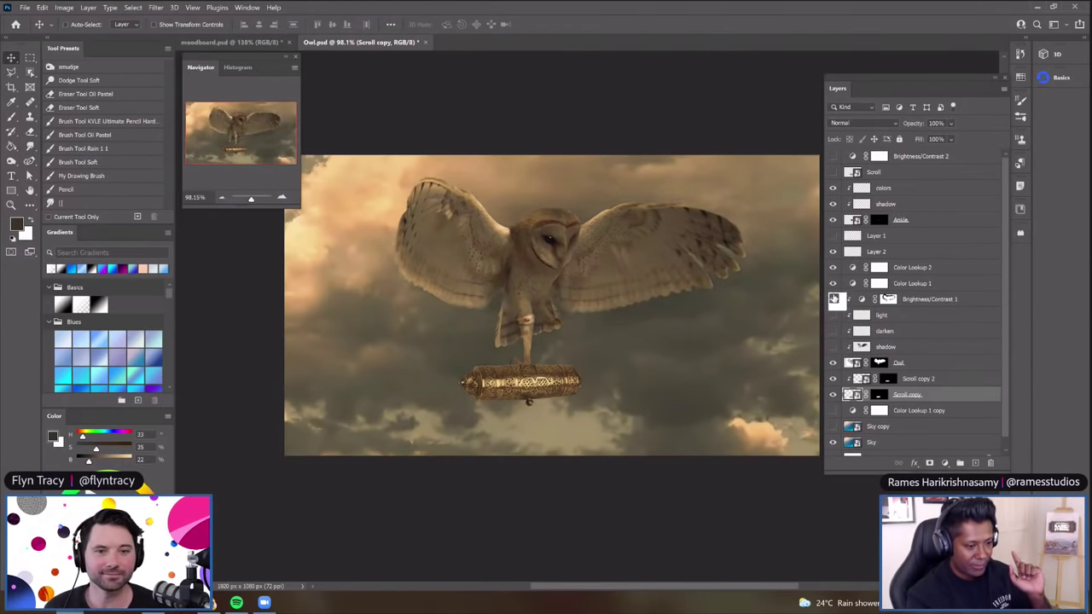
click(832, 299)
click(832, 284)
click(832, 267)
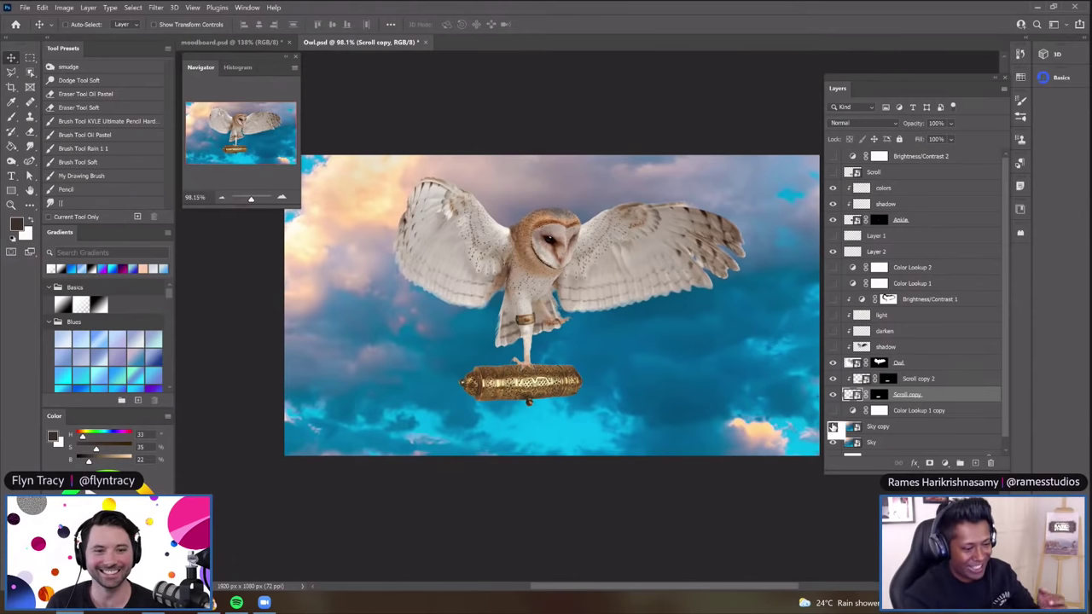
Show the Sky copy layer, the owl's shading layers, and the Color Lookup and Brightness/Contrast adjustments again from the lowest layer upward
click(833, 411)
click(832, 346)
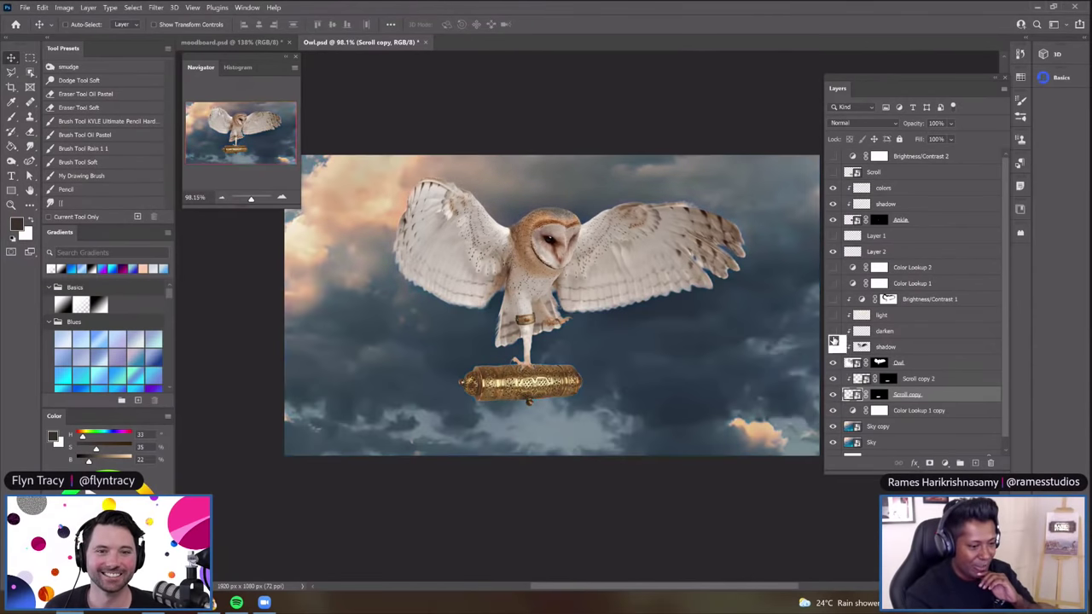
click(832, 314)
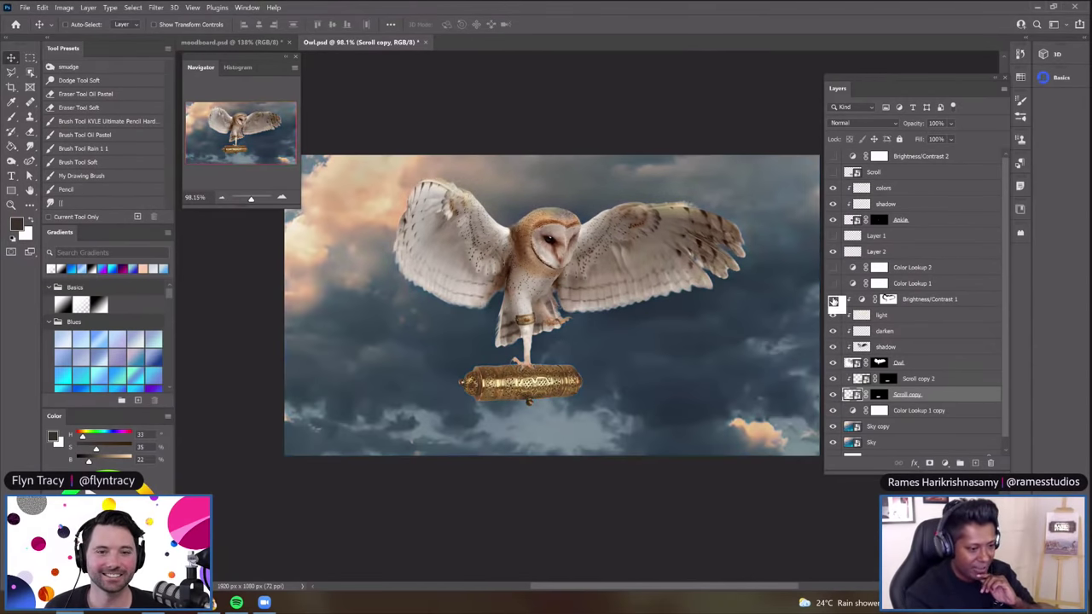
click(833, 298)
click(832, 283)
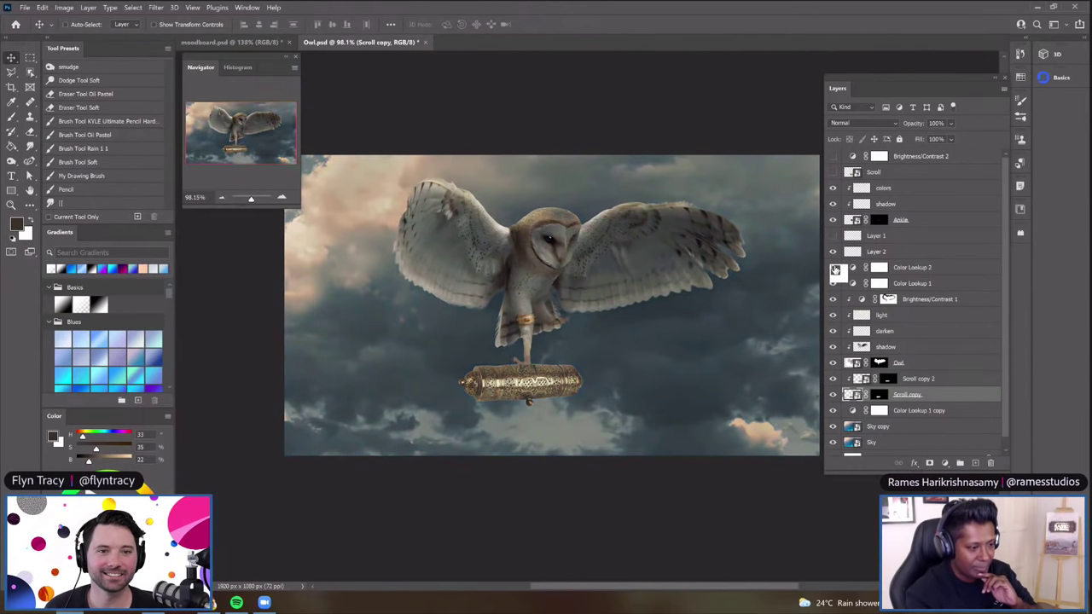
click(833, 267)
click(832, 156)
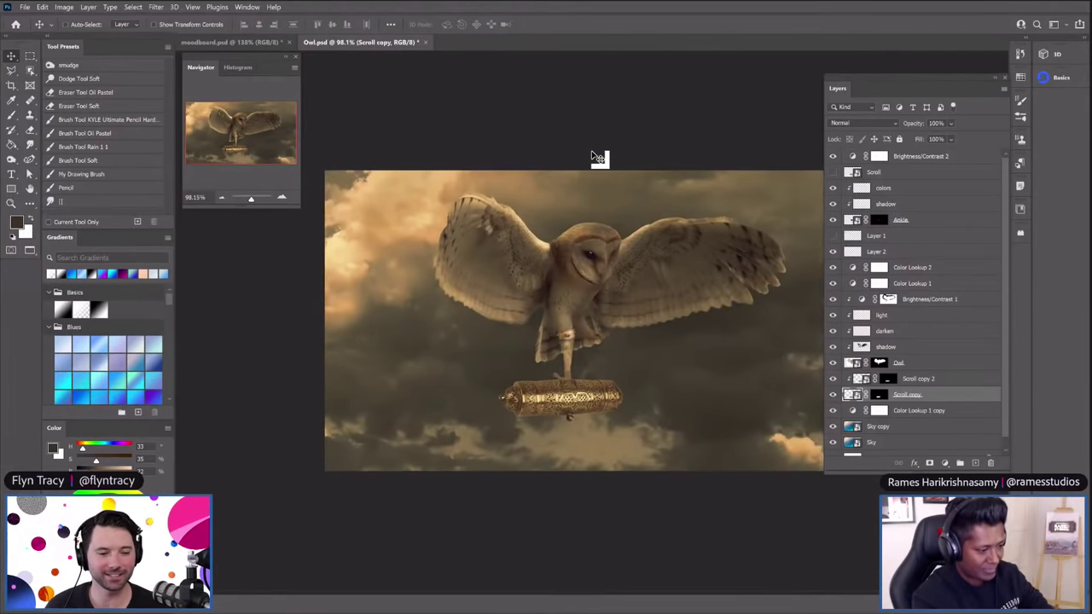
View the fully graded composition in full-screen mode without the interface and enlarge it on the black background
key(f)
key(f)
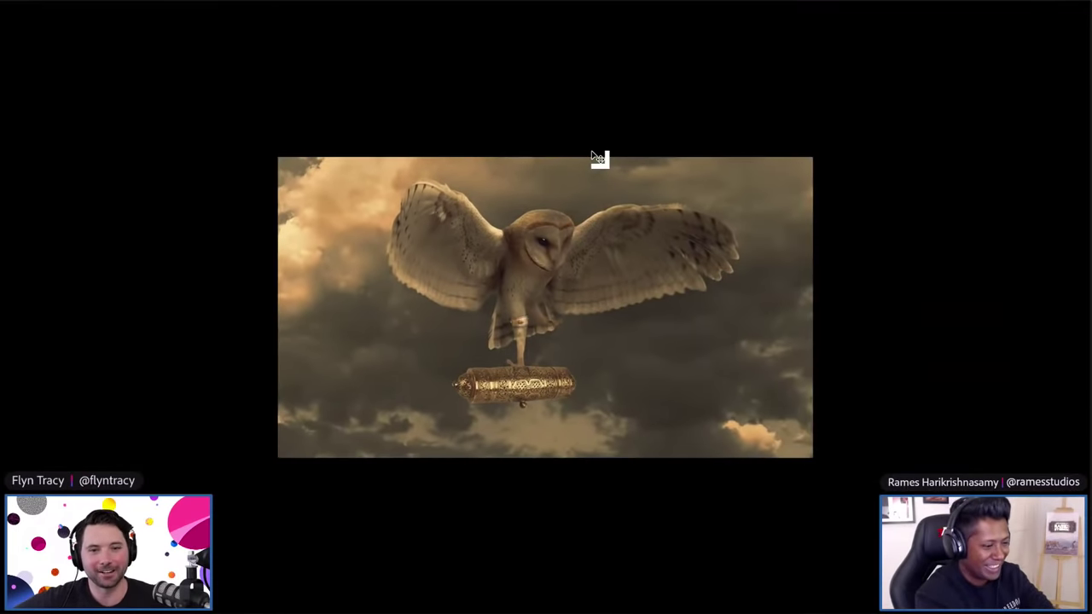
key(ctrl+plus)
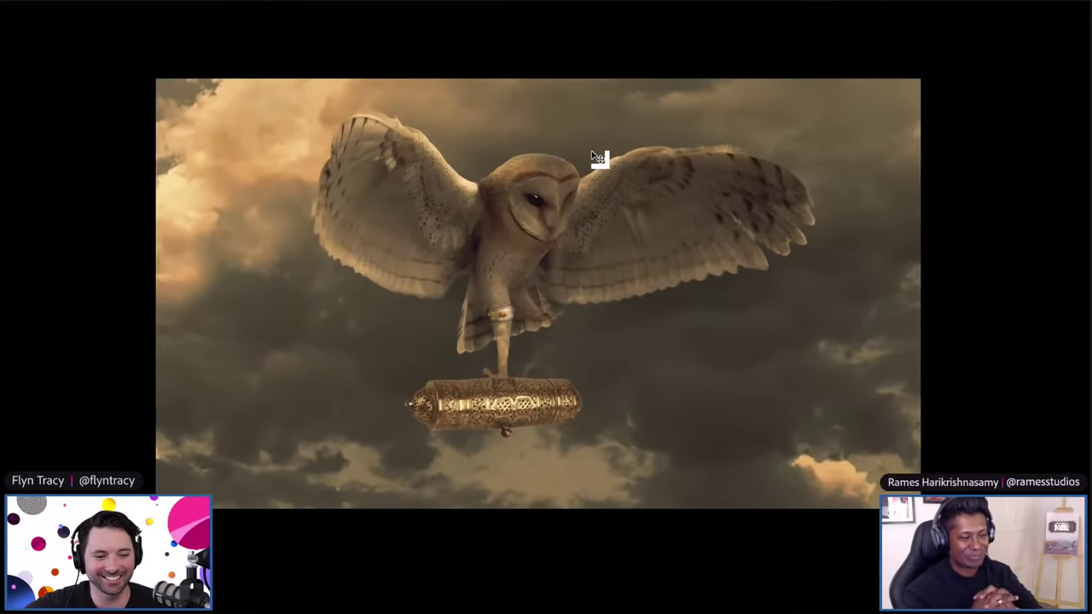